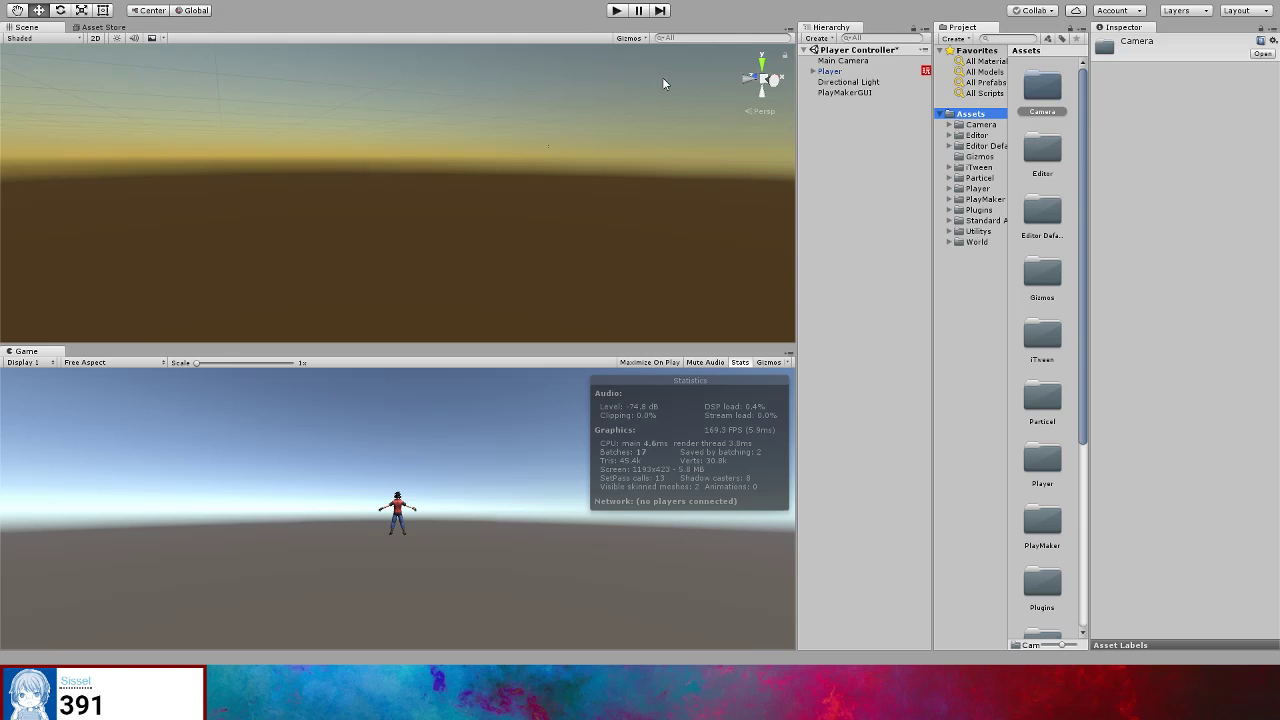
Select the Player character and examine its model in the scene view from several angles.
left_click(846, 81)
double_click(841, 72)
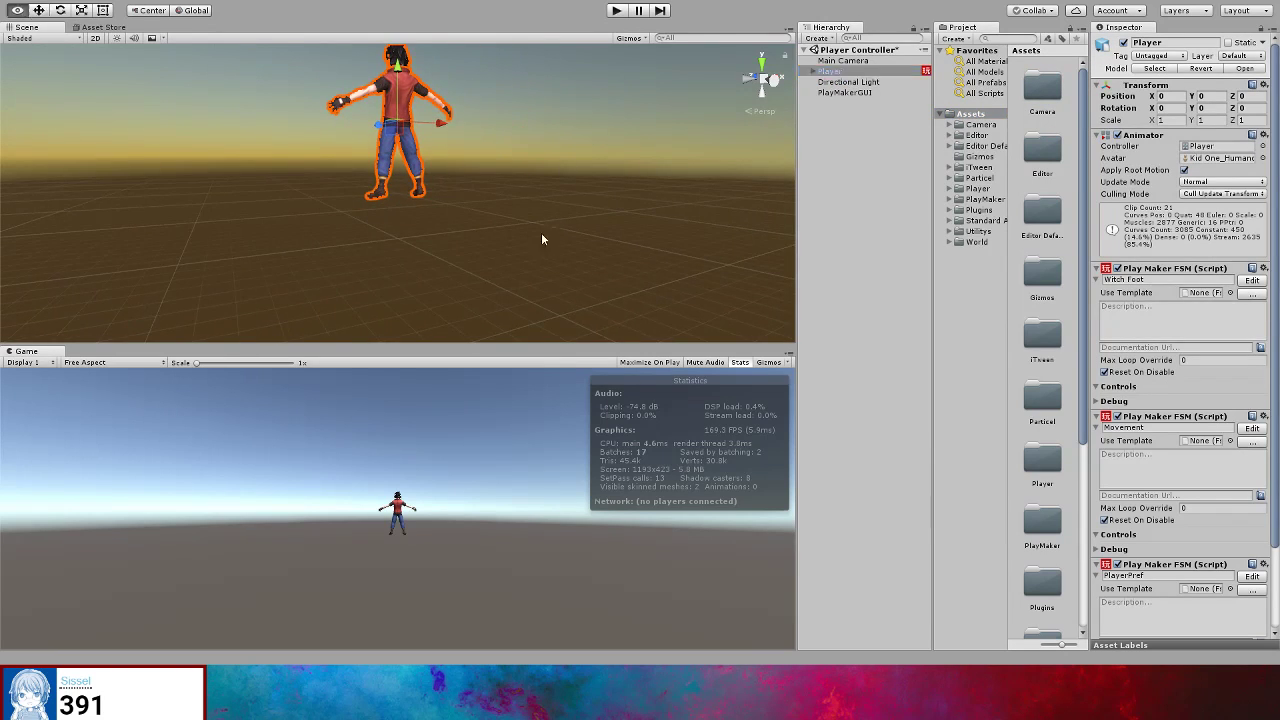
right_click_drag(548, 240, 538, 229)
left_click_drag(538, 232, 432, 208, "alt")
right_click_drag(1125, 208, 1150, 262)
key("s")
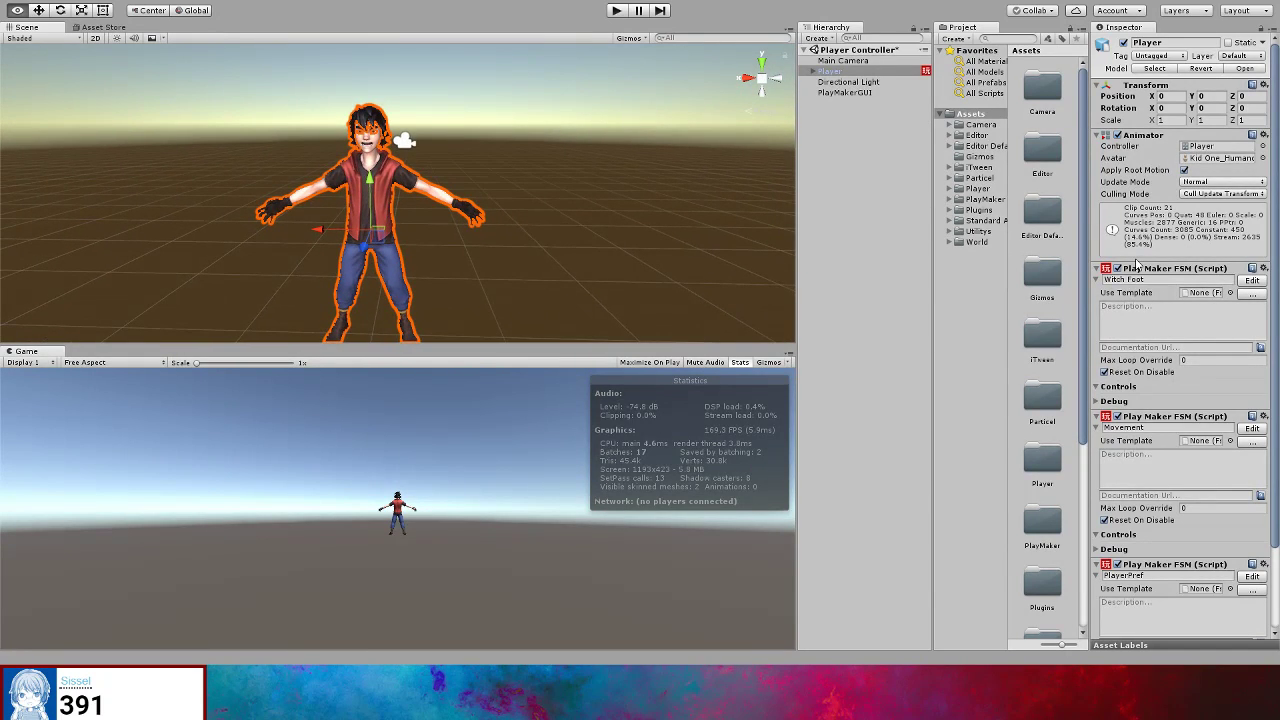
right_click_drag(713, 126, 755, 98)
key("w")
key("a")
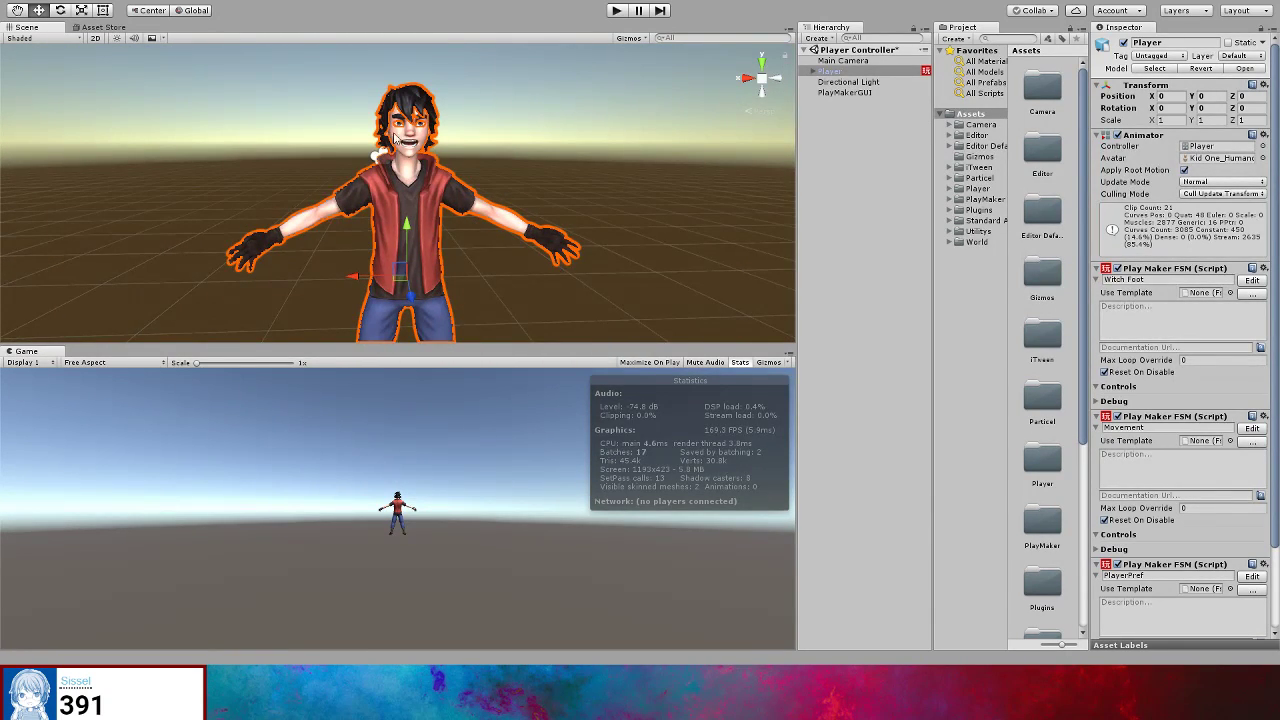
right_click_drag(531, 128, 419, 141)
key("d")
left_click_drag(419, 140, 540, 150, "alt")
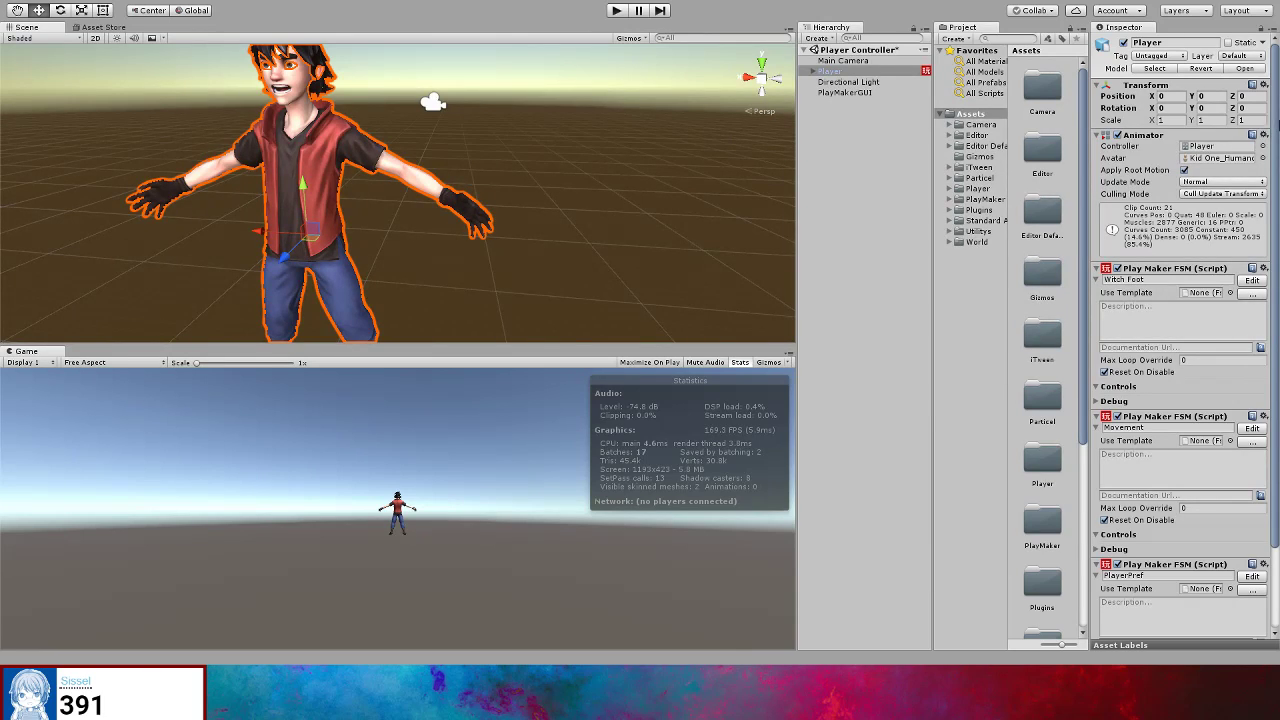
Review the Player's PlayMaker FSM components and open the PlayerPref FSM in the PlayMaker editor.
scroll(1255, 300, "down", 3)
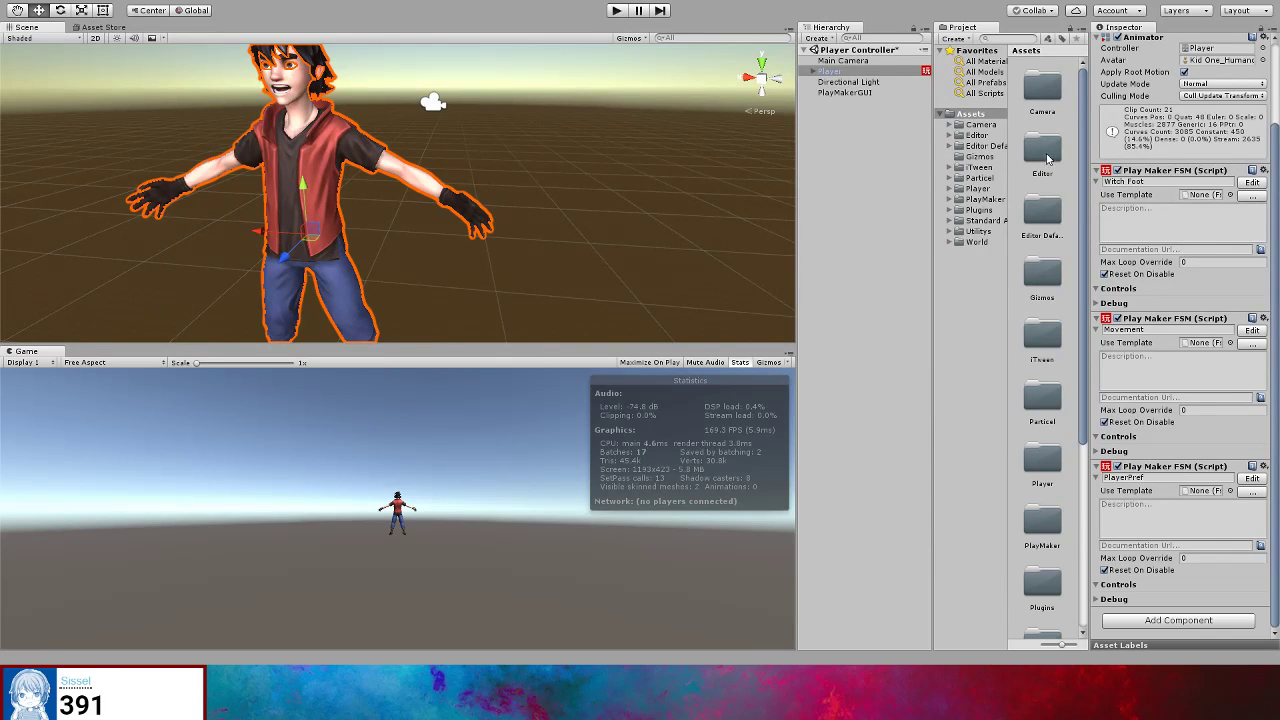
scroll(1196, 276, "up", 3)
scroll(1195, 323, "down", 2)
scroll(1196, 322, "down", 1)
left_click(687, 351)
left_click(1253, 480)
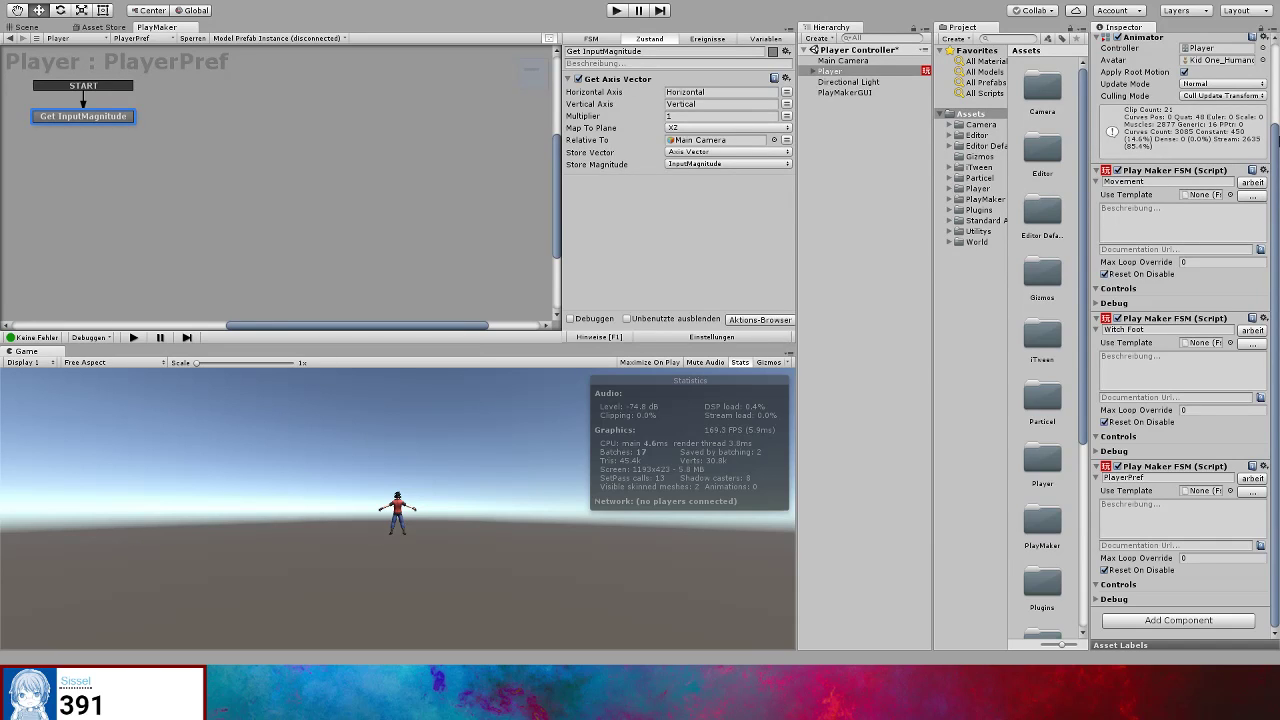
Open the Witch Foot FSM and locate the objects assigned to Left Foot and Right Foot in the hierarchy.
left_click(1253, 331)
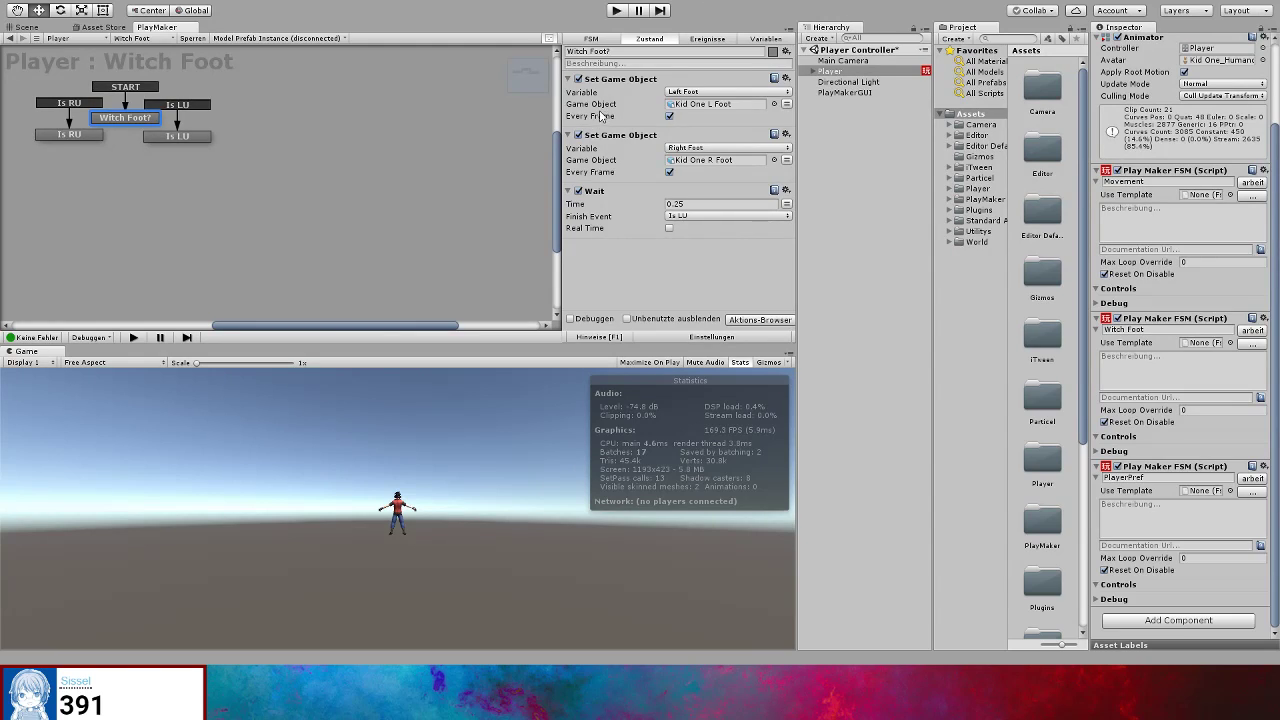
left_click(701, 108)
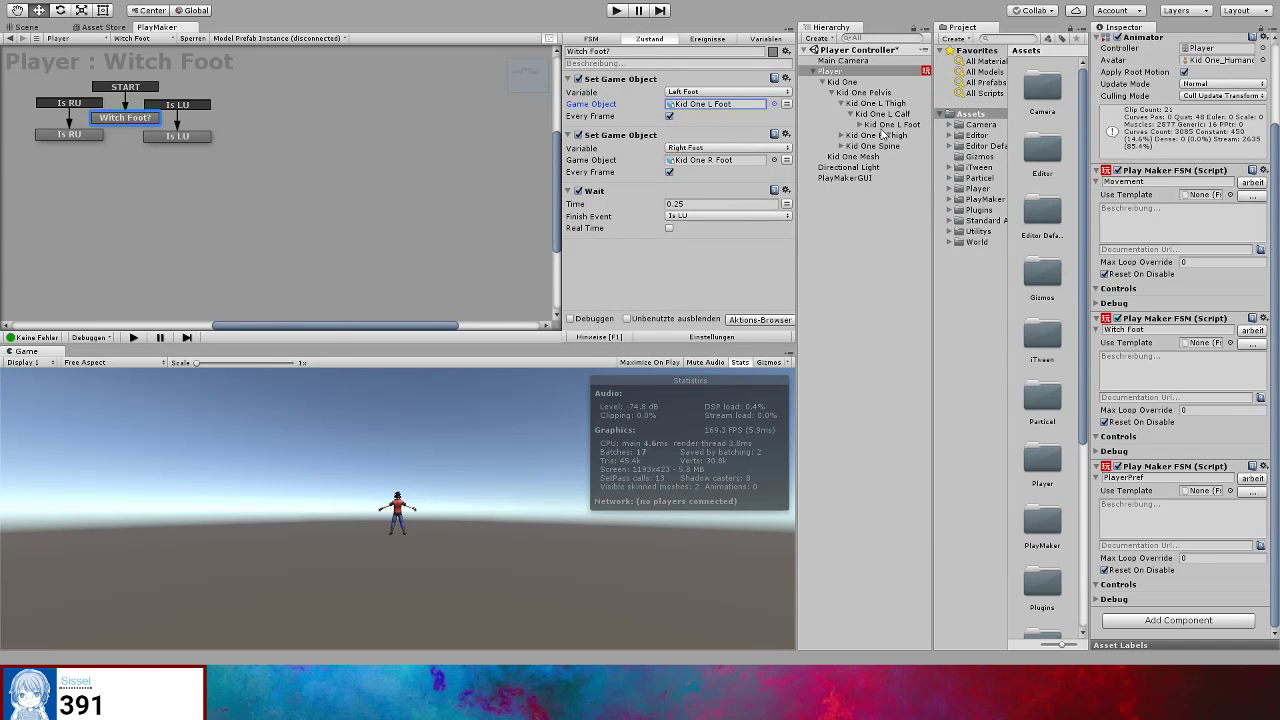
left_click(718, 160)
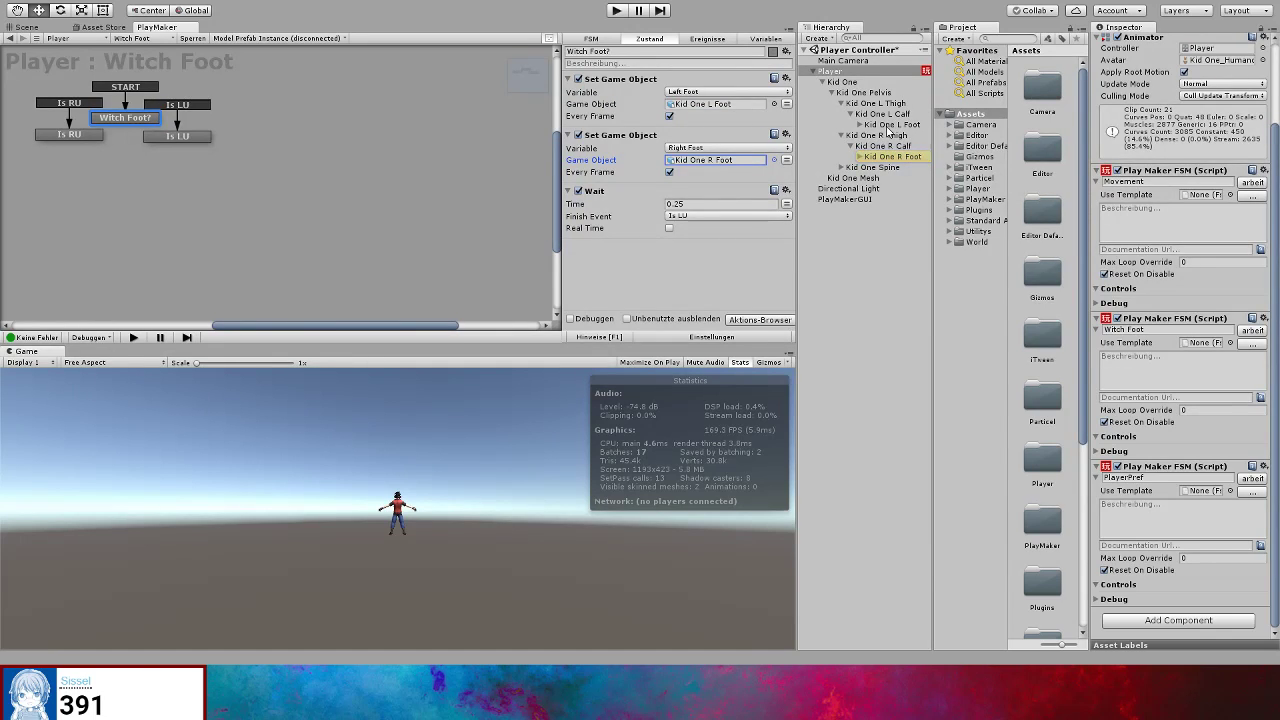
Inspect the Kid One L Foot and Kid One R Foot bones in the scene view and reselect Player.
left_click(888, 124)
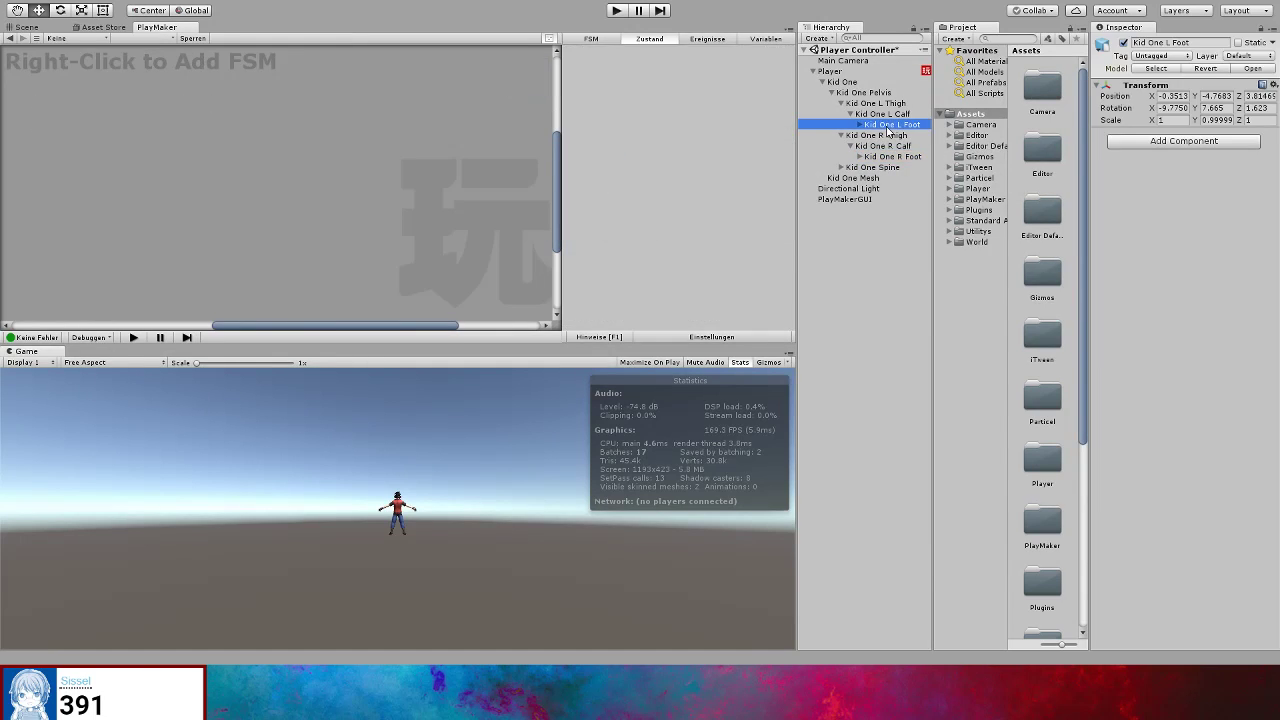
left_click(24, 27)
key("f")
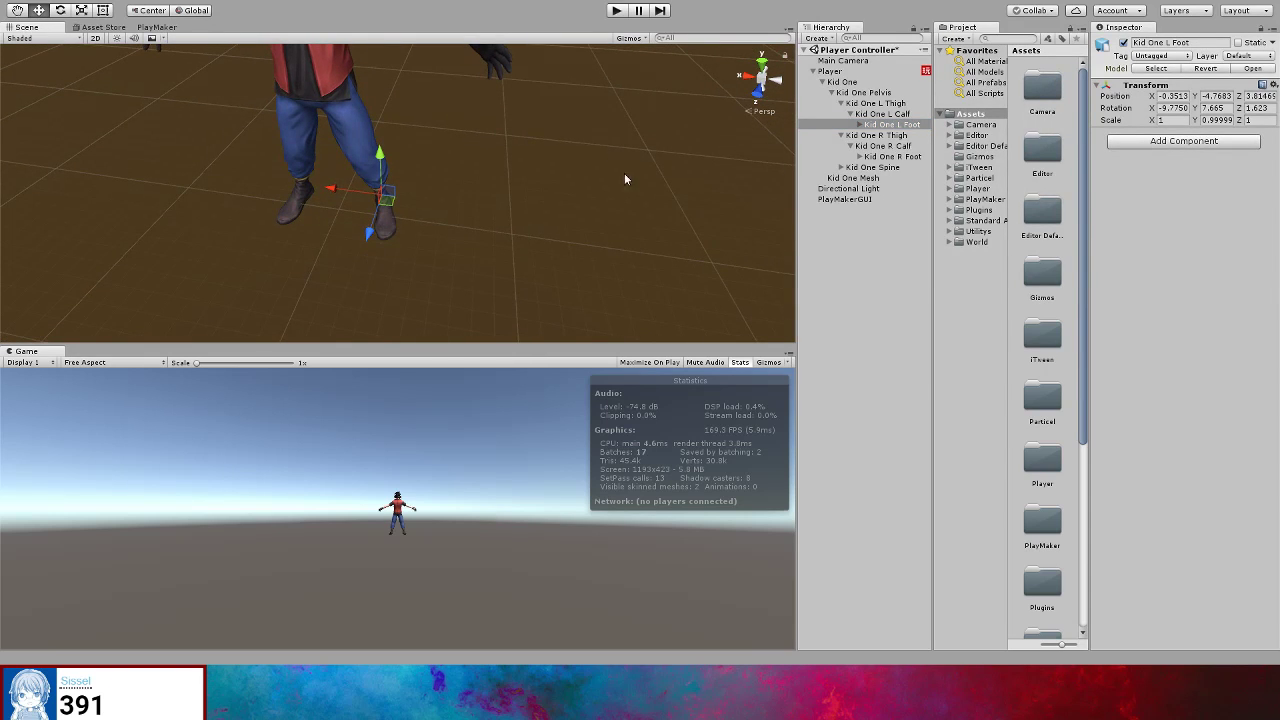
left_click(891, 157)
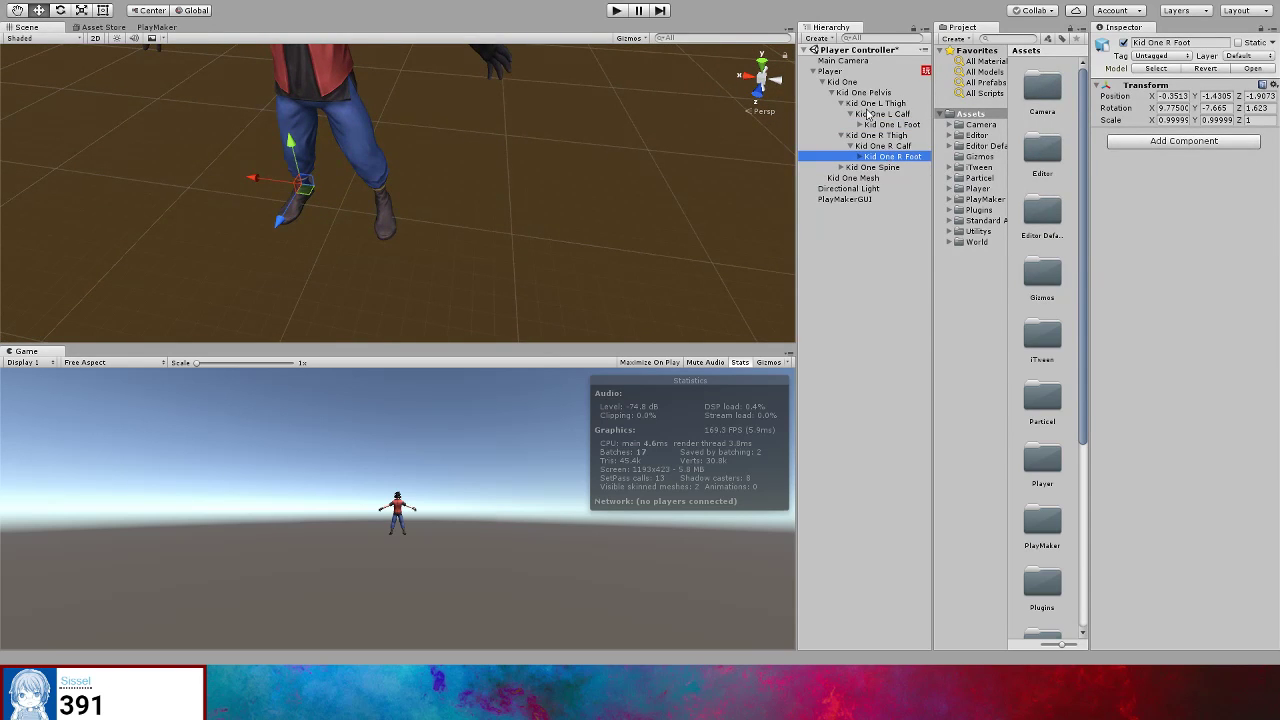
left_click(838, 73)
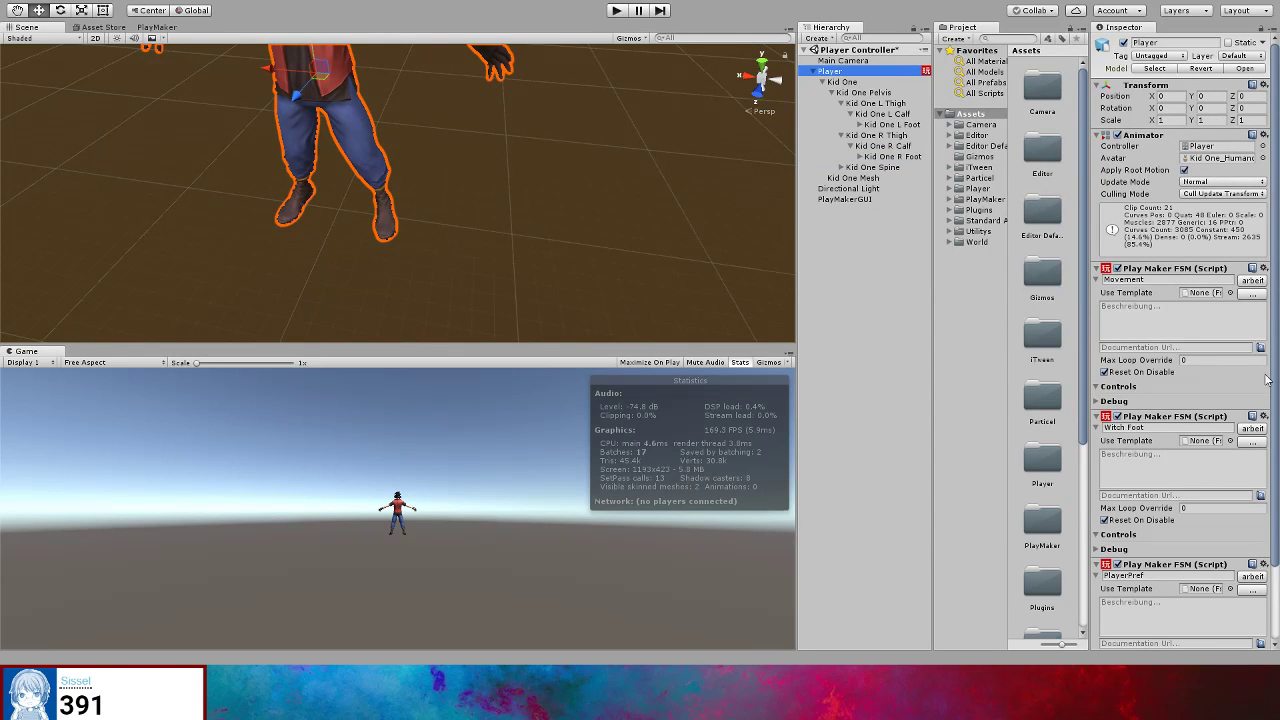
Reopen the Witch Foot FSM and examine the Get Position and Float Compare actions of its Is LU state.
left_click(1252, 428)
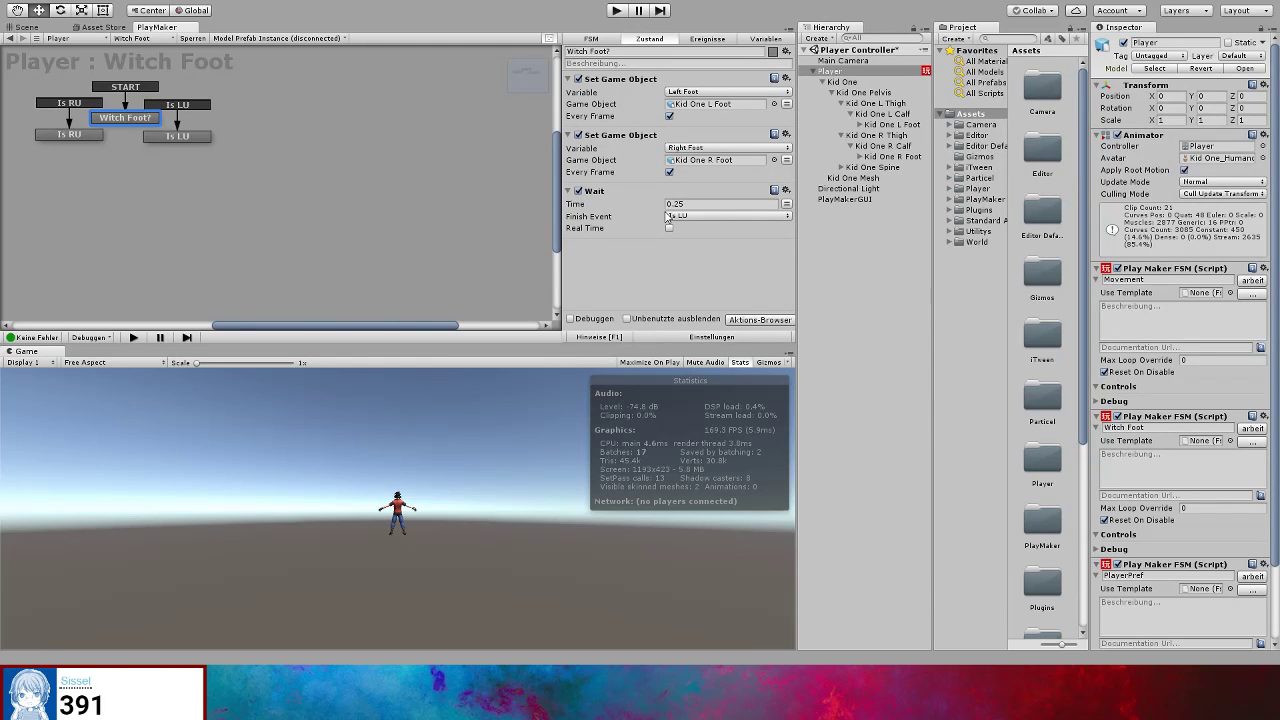
left_click(178, 139)
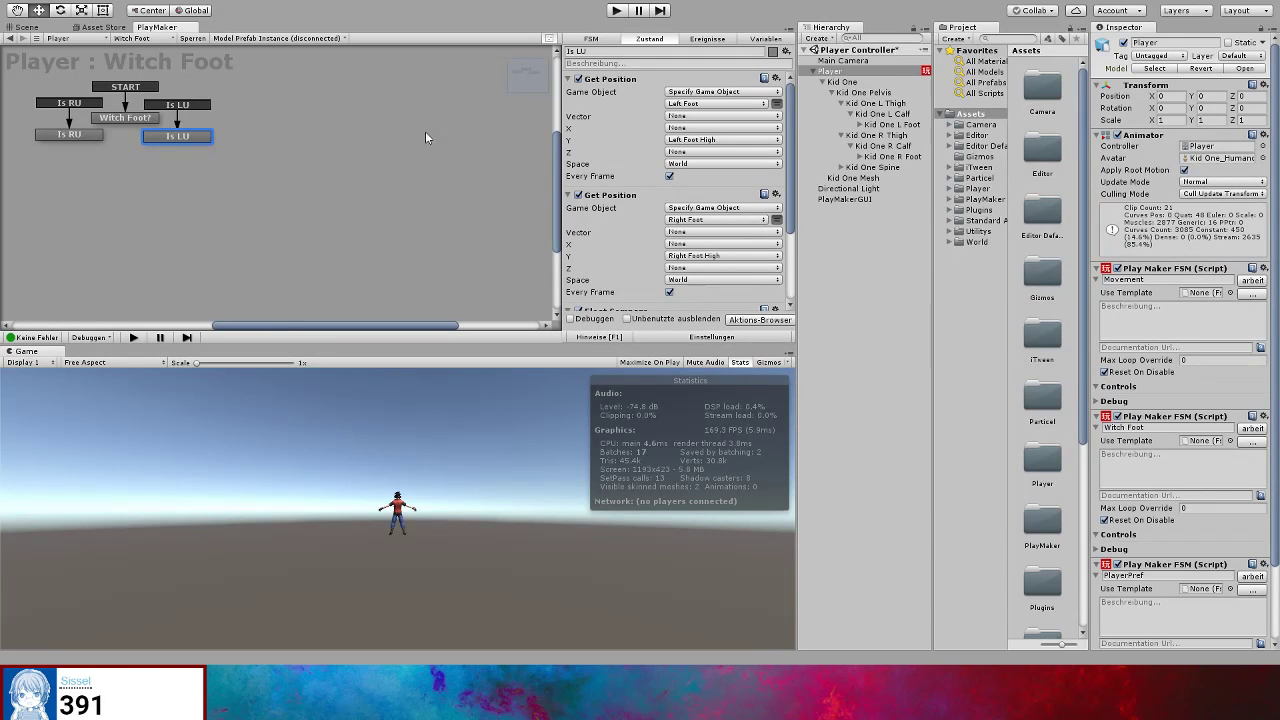
left_click(29, 28)
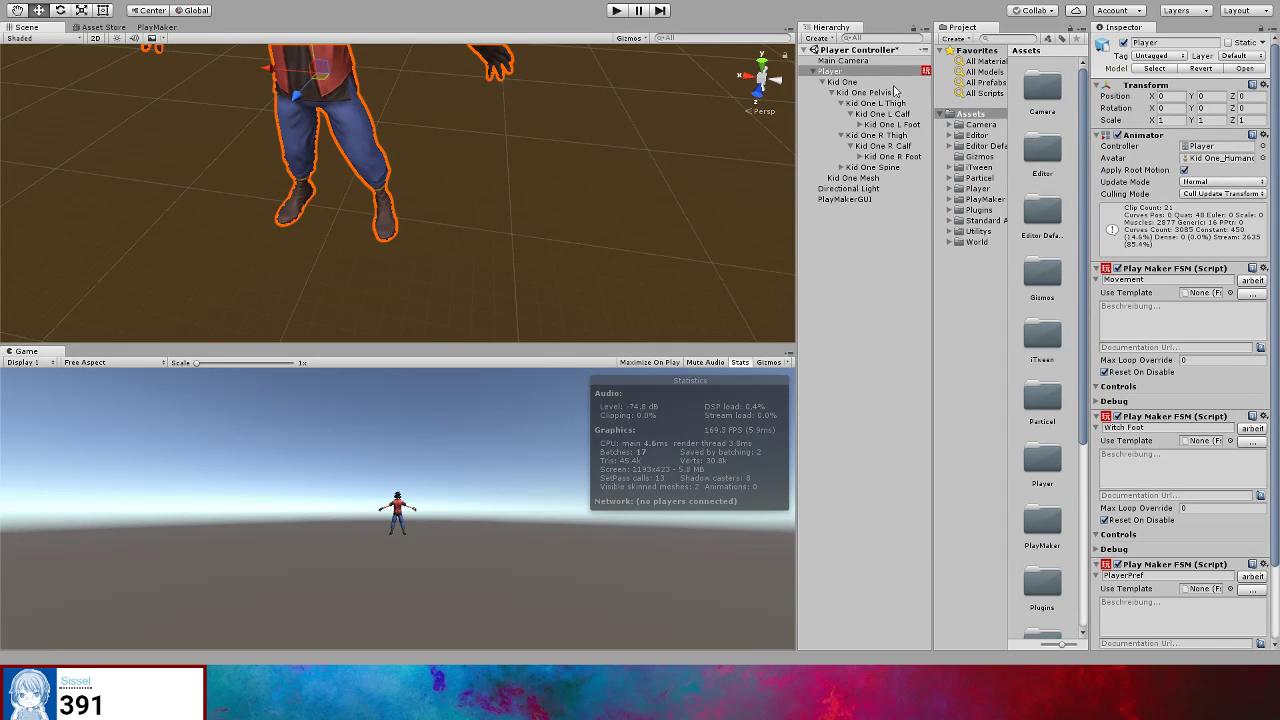
right_click_drag(688, 226, 709, 91)
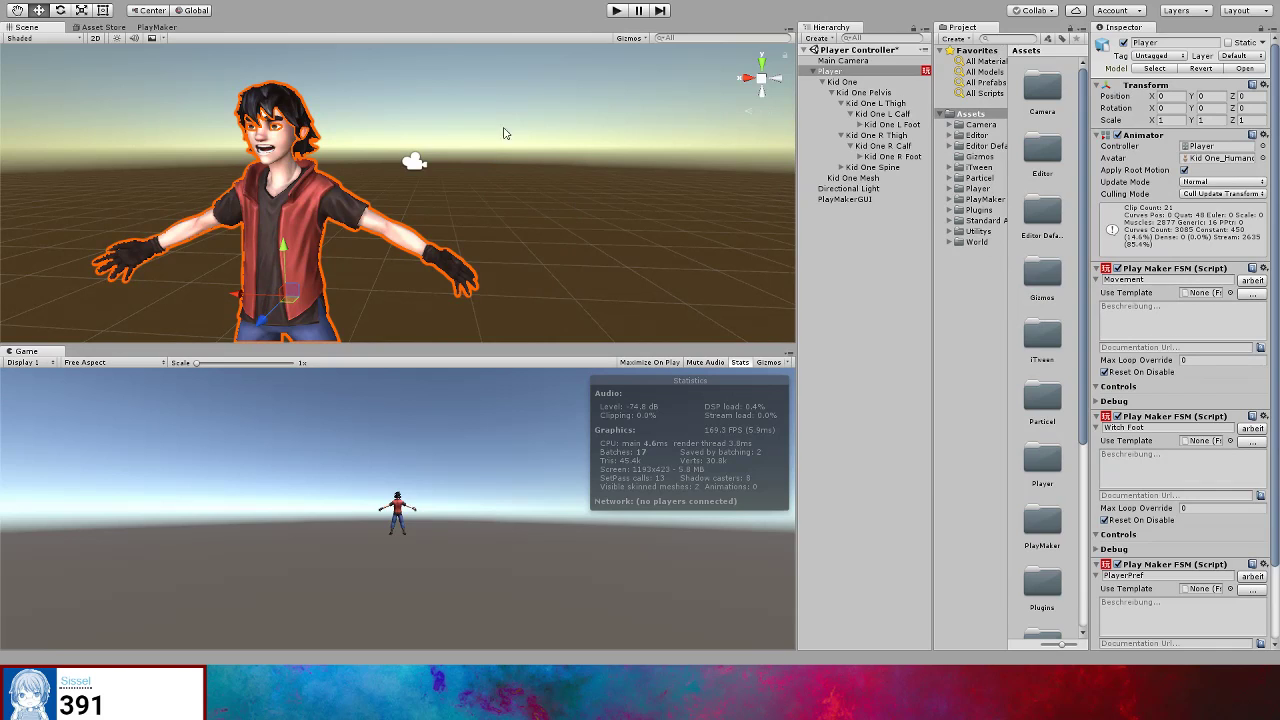
left_click(152, 28)
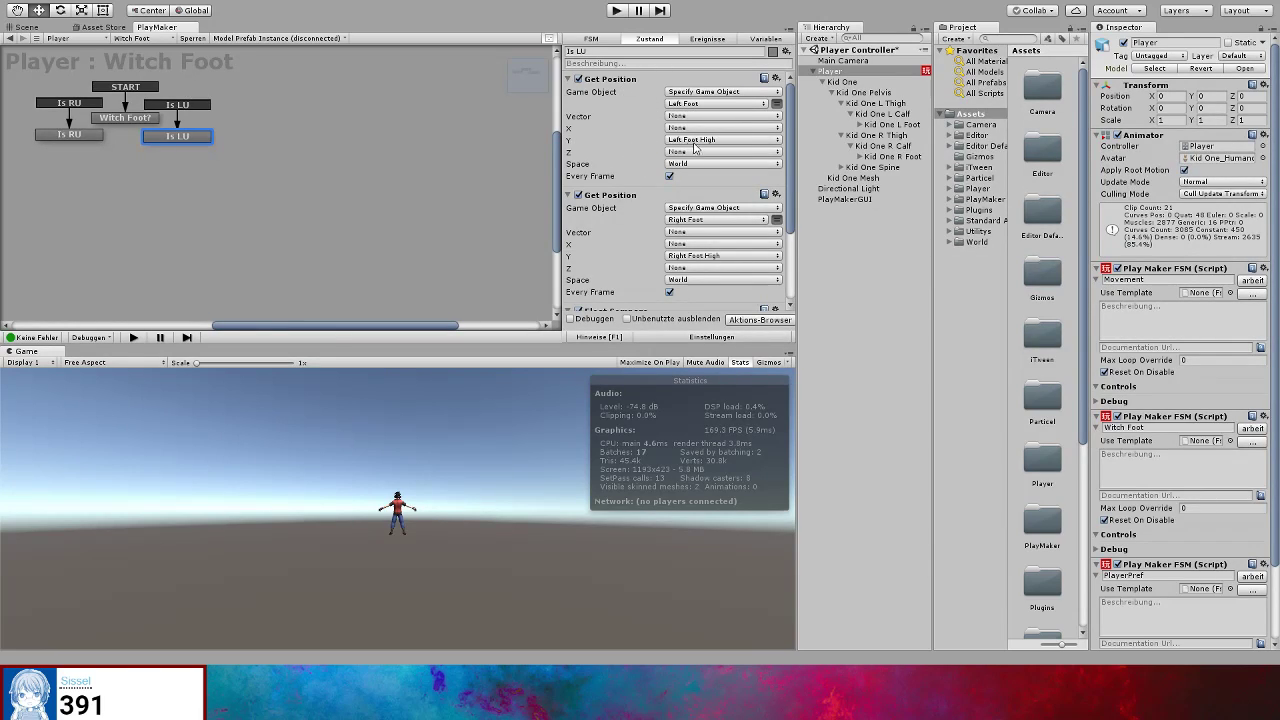
scroll(708, 182, "down", 2)
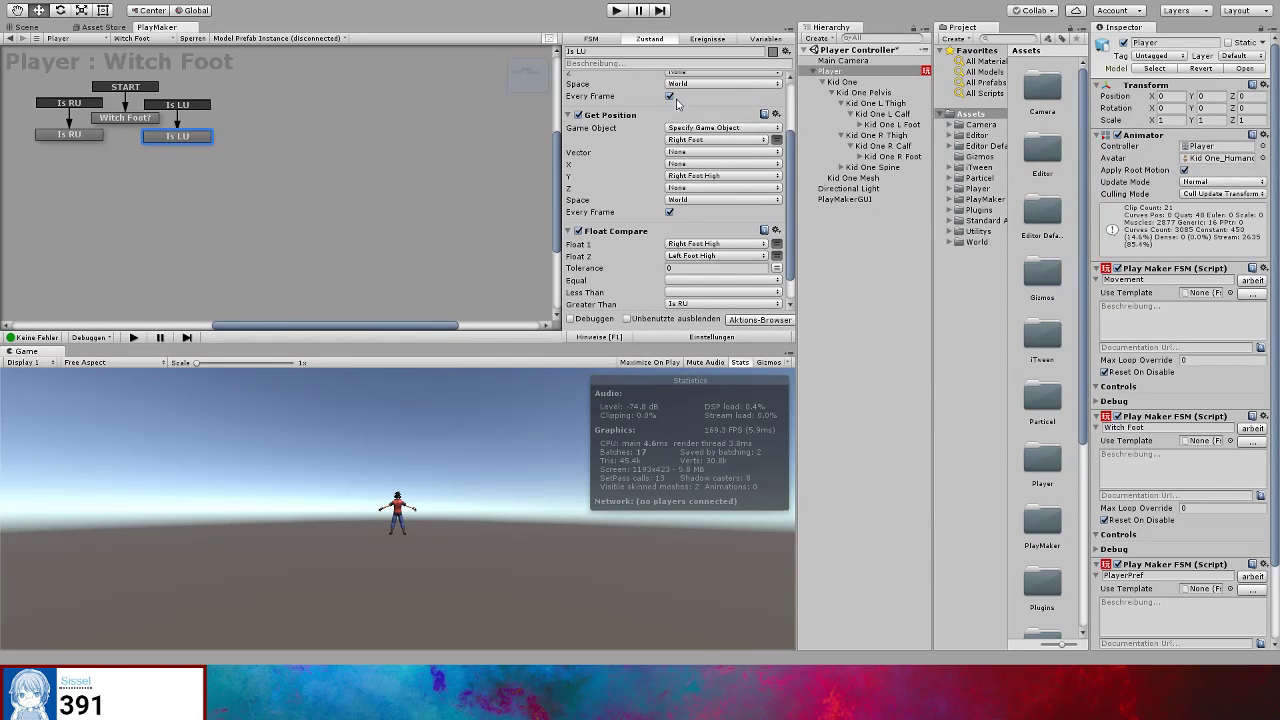
scroll(676, 103, "down", 1)
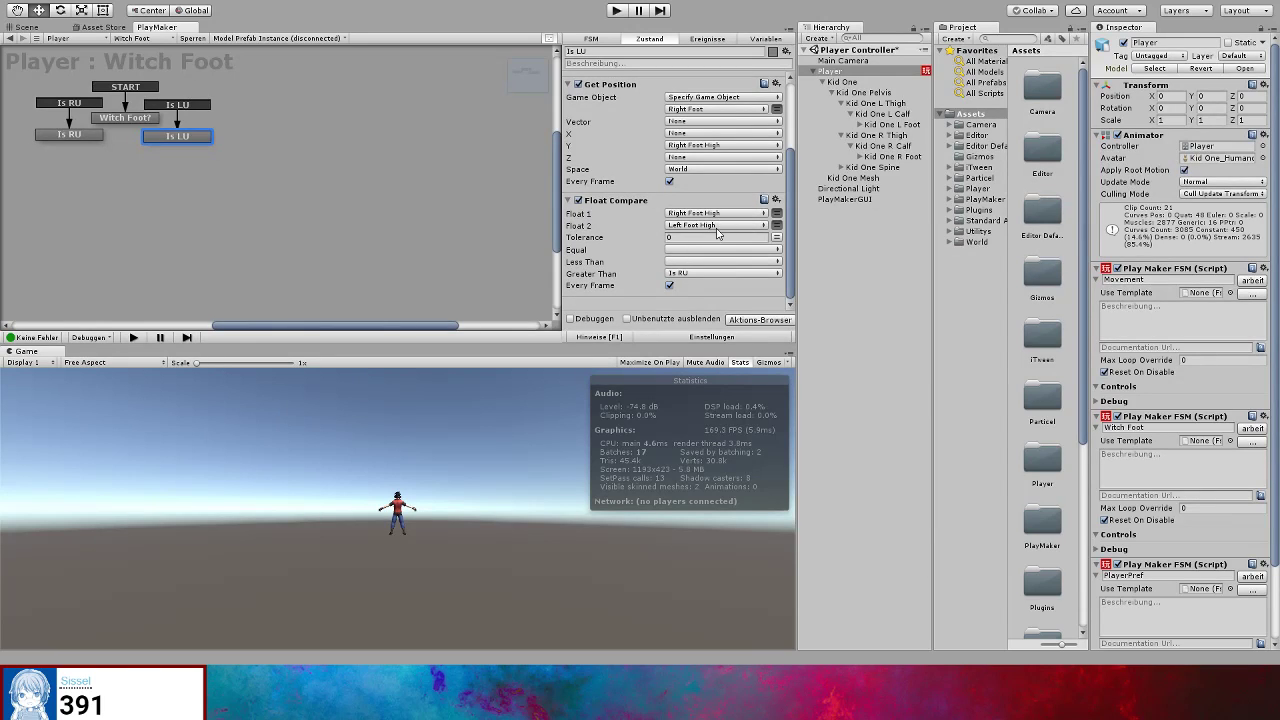
scroll(676, 153, "up", 2)
scroll(676, 153, "down", 2)
Examine the actions of the Is RU state through Float Compare and return to the Is LU state.
left_click(48, 138)
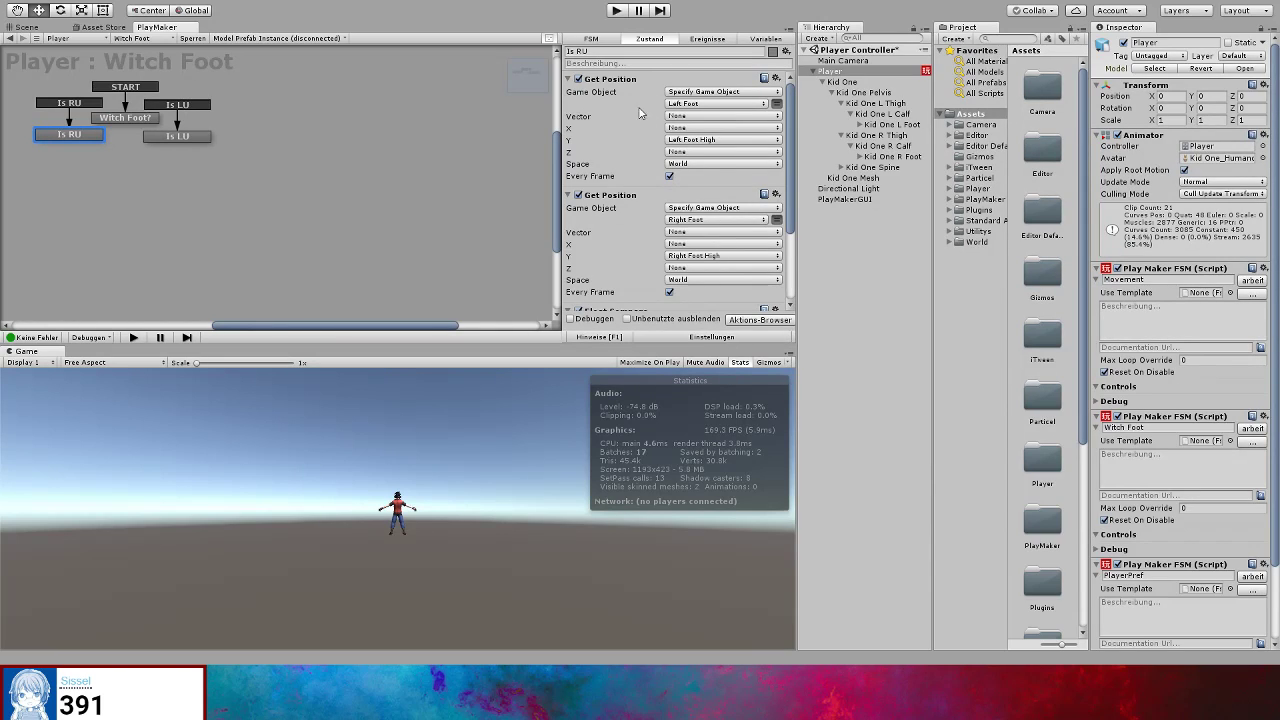
scroll(652, 260, "down", 4)
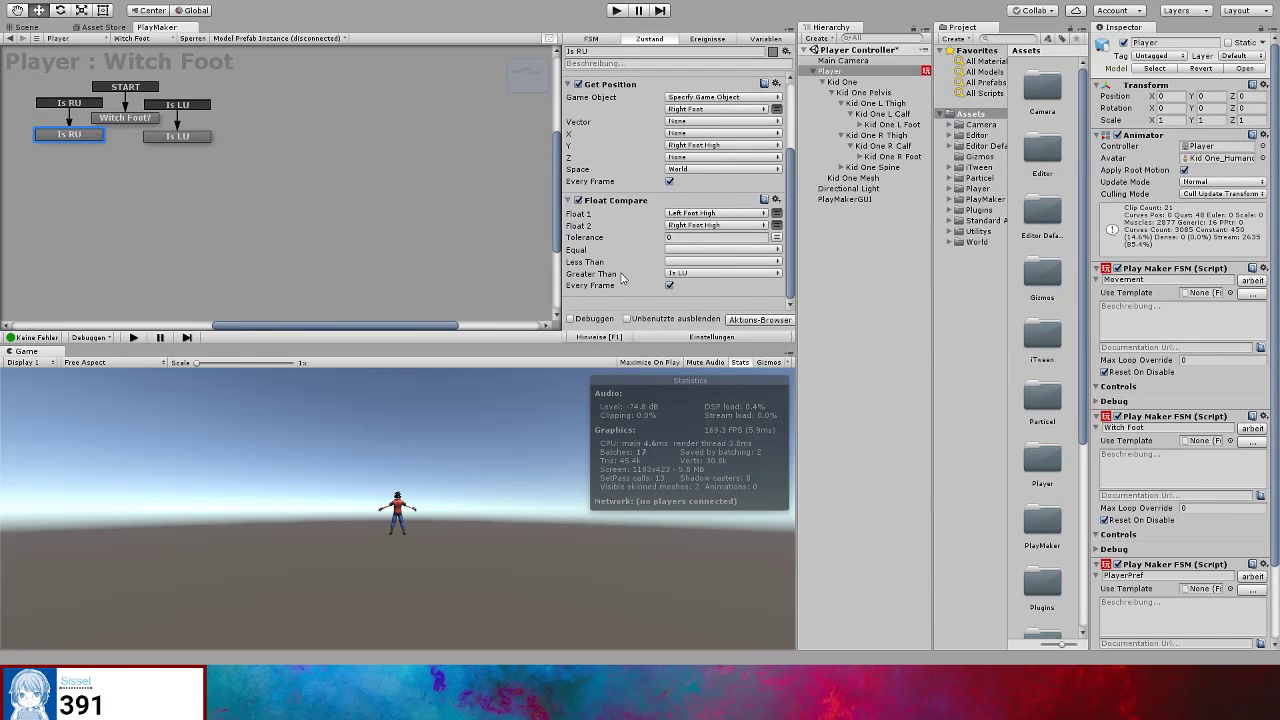
left_click(177, 136)
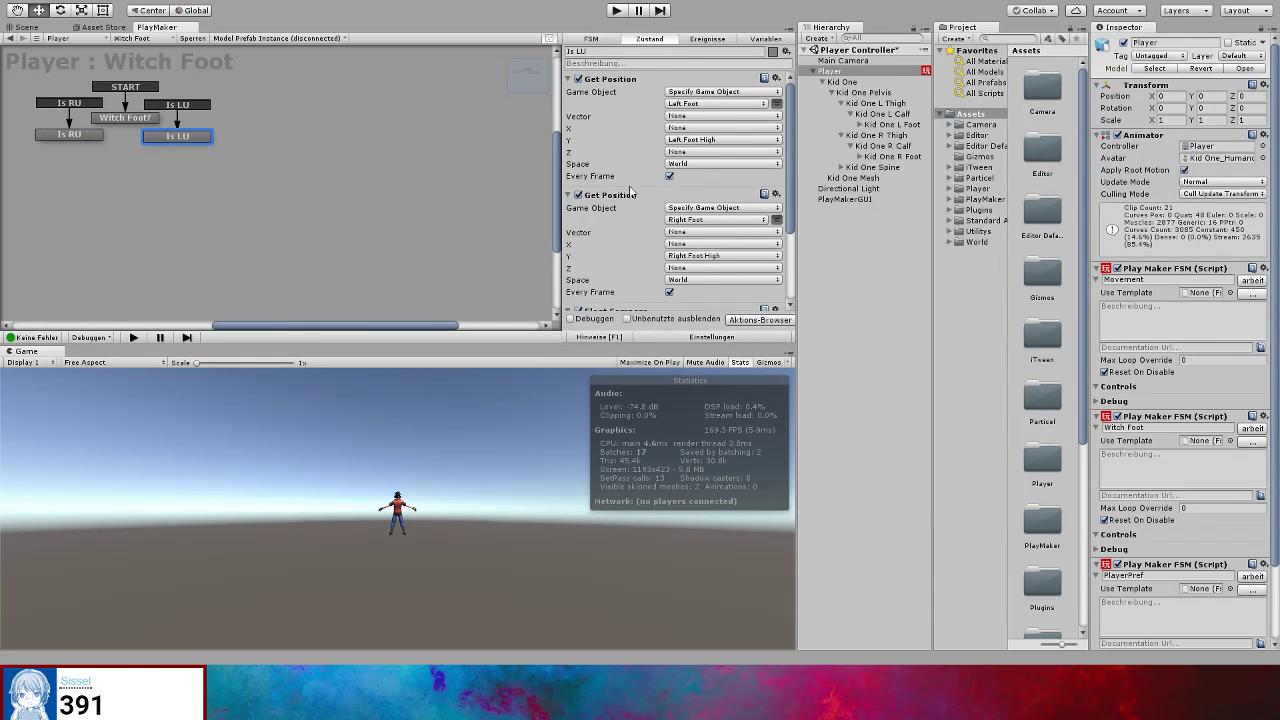
Open the Movement FSM and view the Animator parameters, including Walk, with the Movement no Weapon state machine open.
left_click(1251, 281)
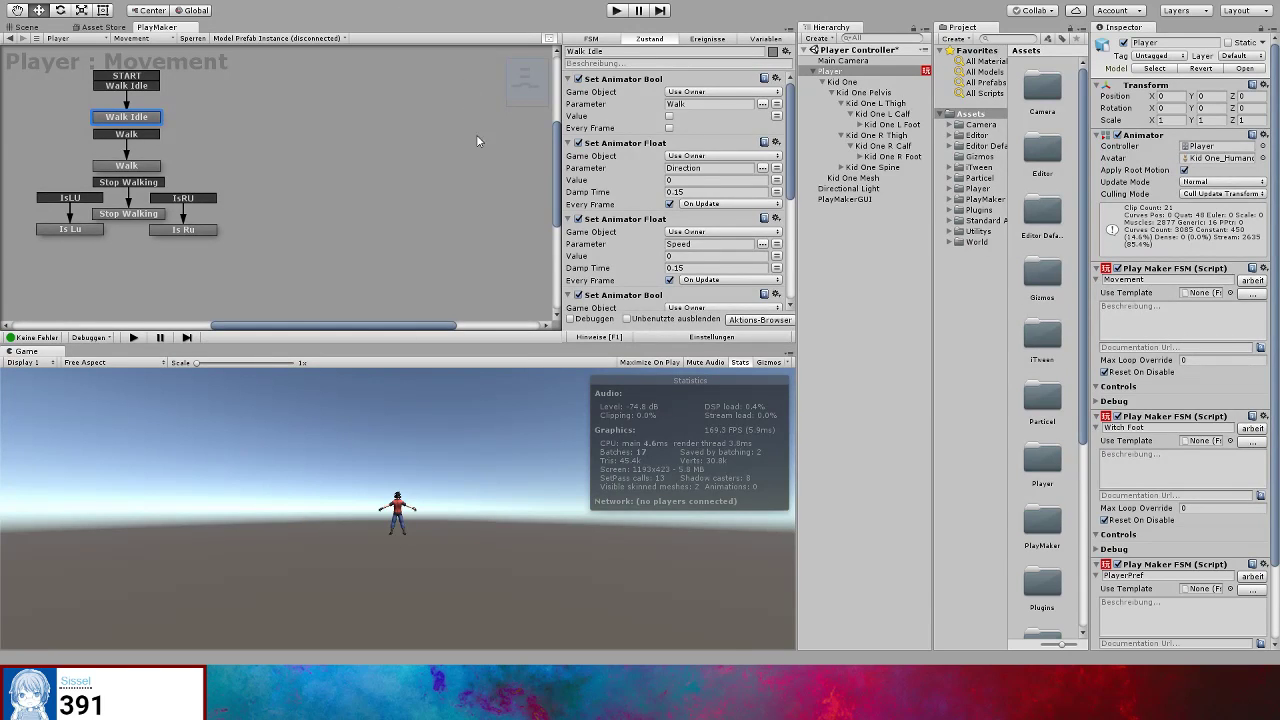
left_click(465, 254)
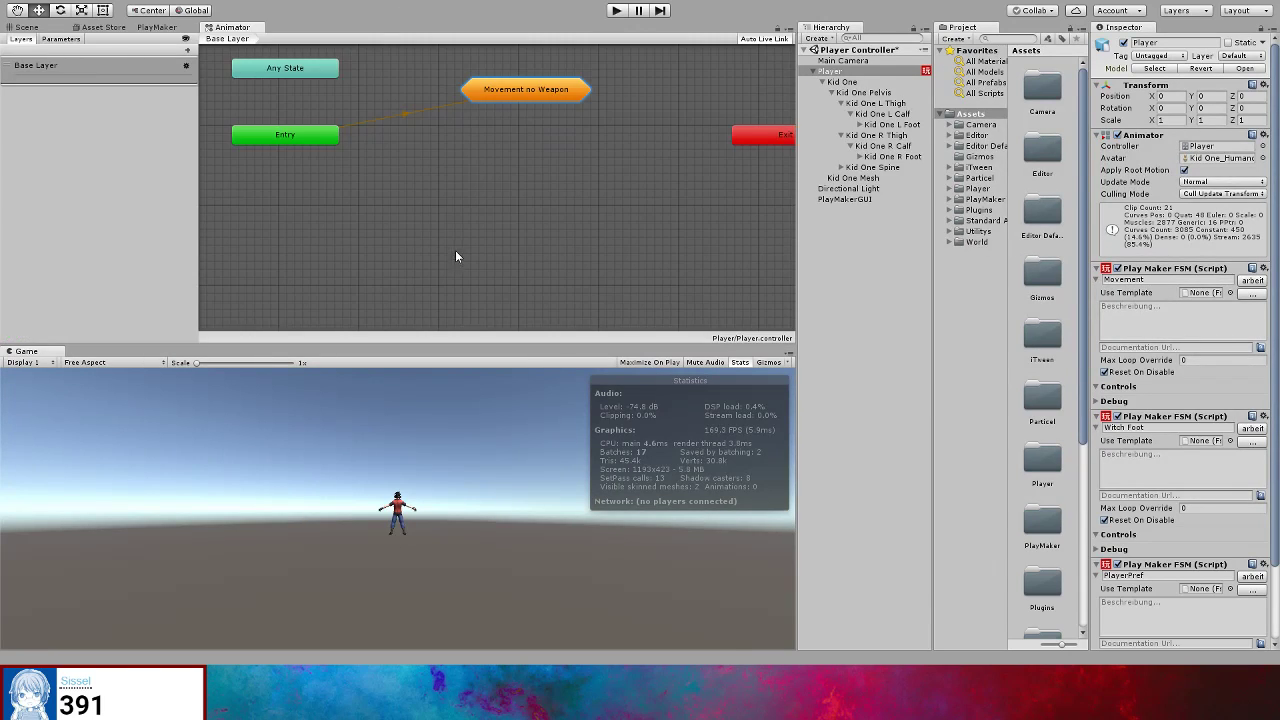
double_click(510, 90)
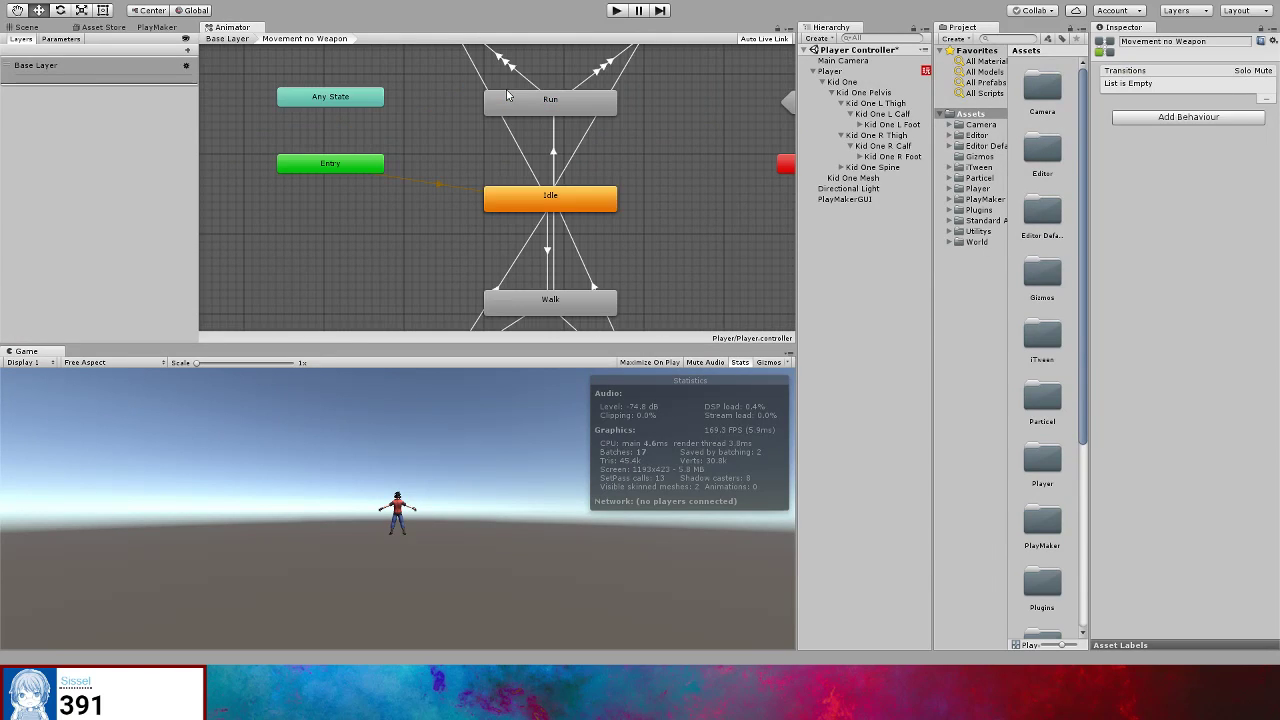
left_click(61, 39)
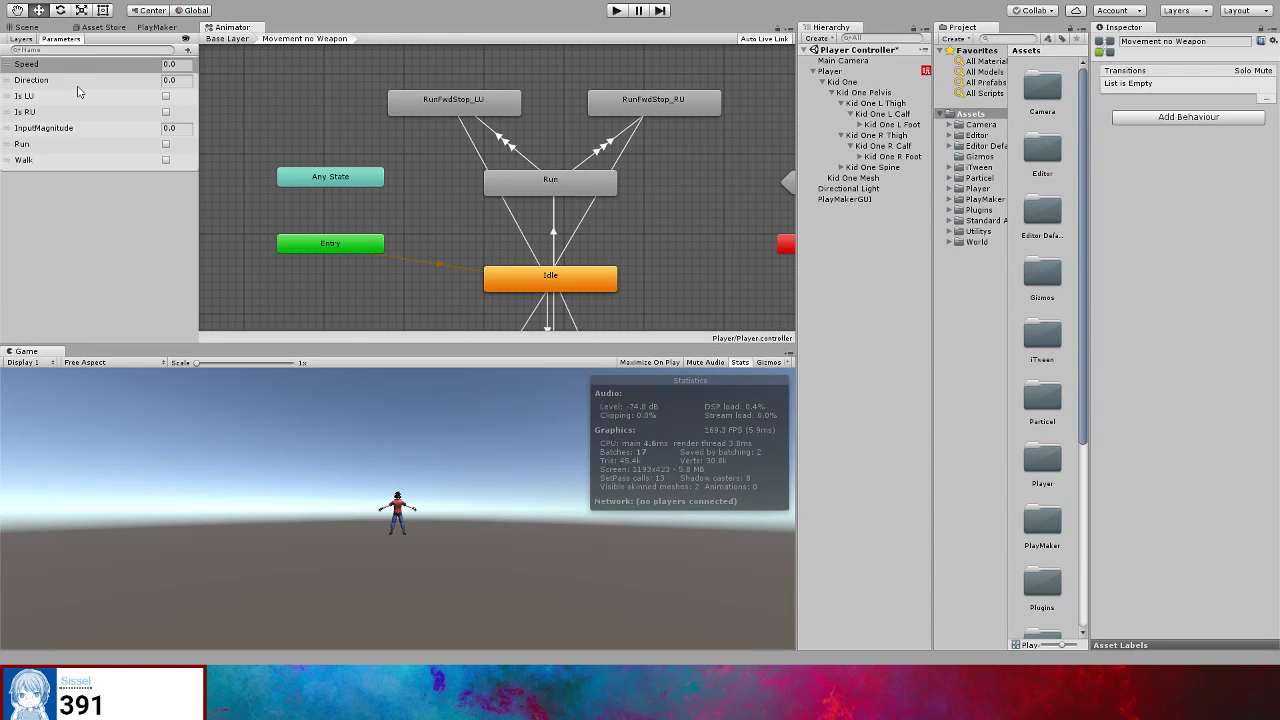
left_click(57, 161)
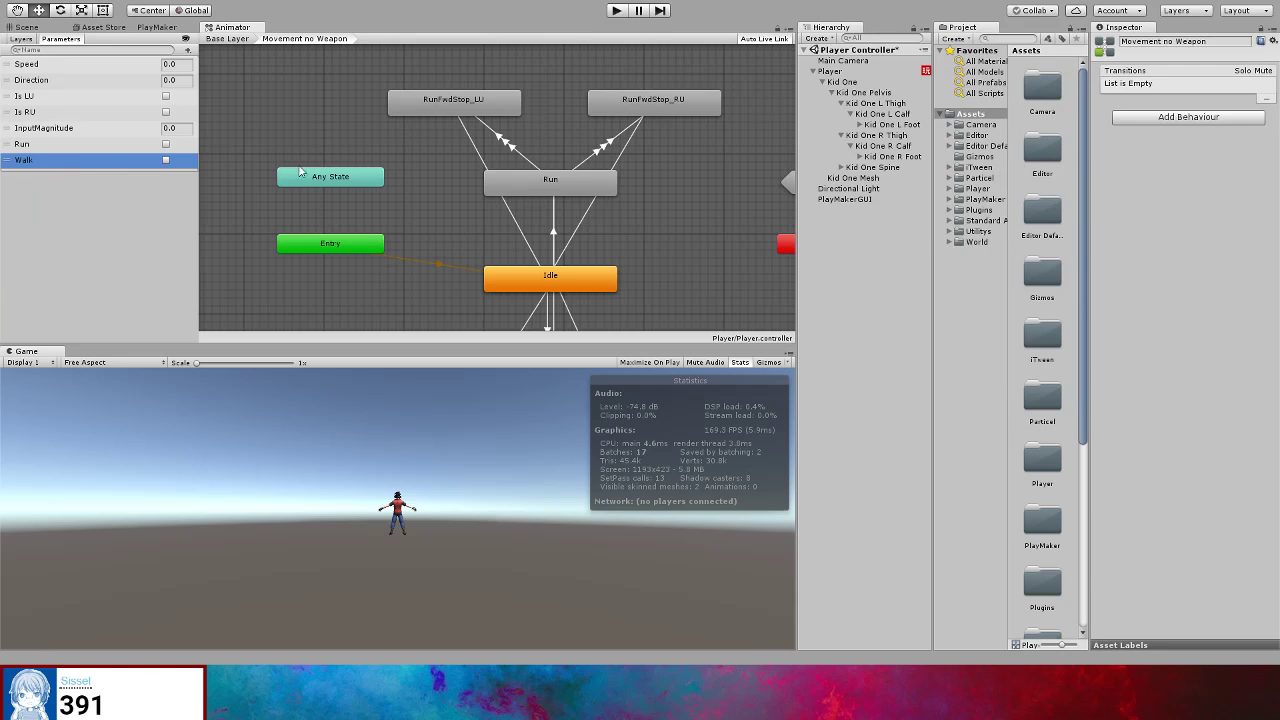
Examine the Idle and Walk states and the conditions of the Idle to Walk transition.
scroll(595, 231, "down", 3)
left_click(565, 158)
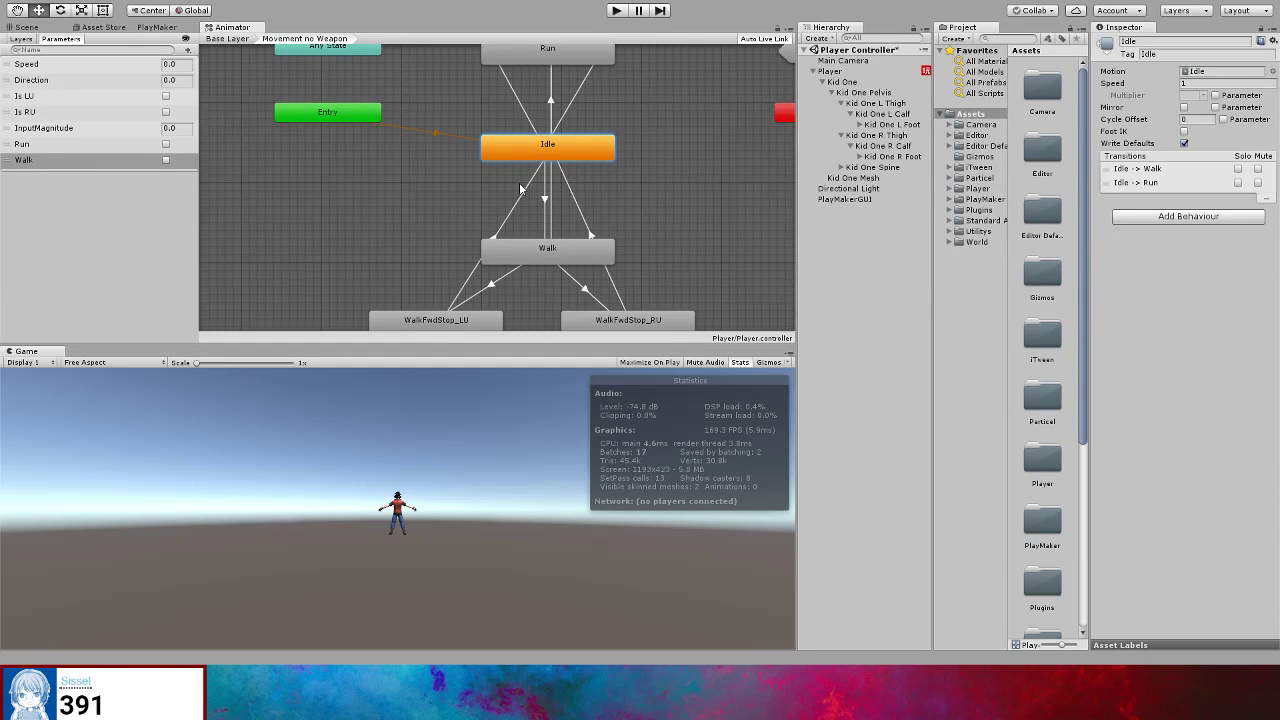
left_click(544, 204)
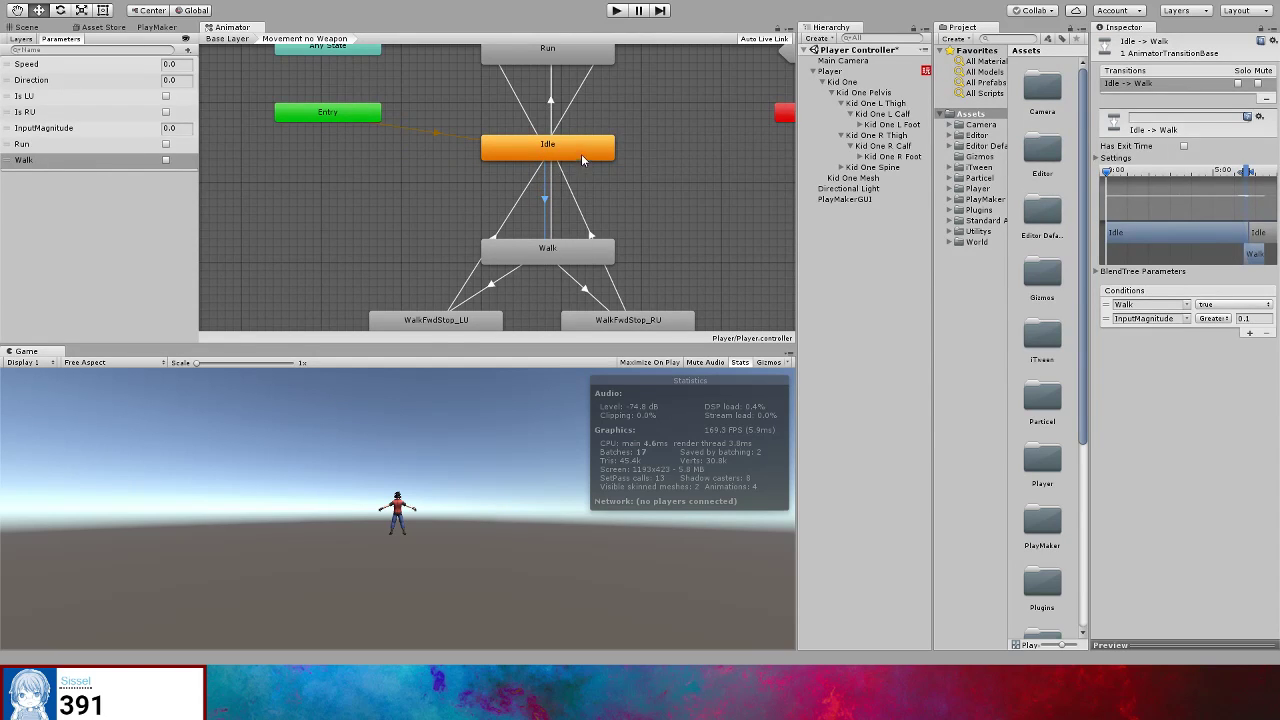
left_click(529, 153)
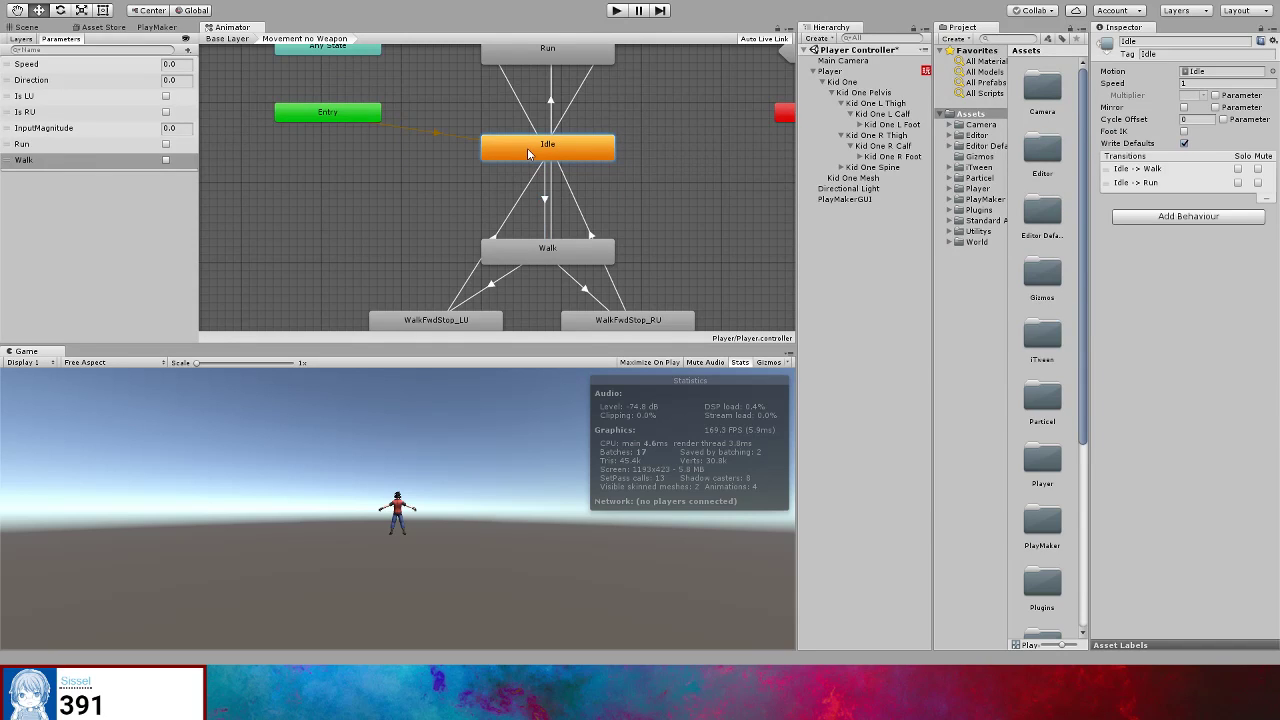
left_click(521, 249)
left_click(545, 212)
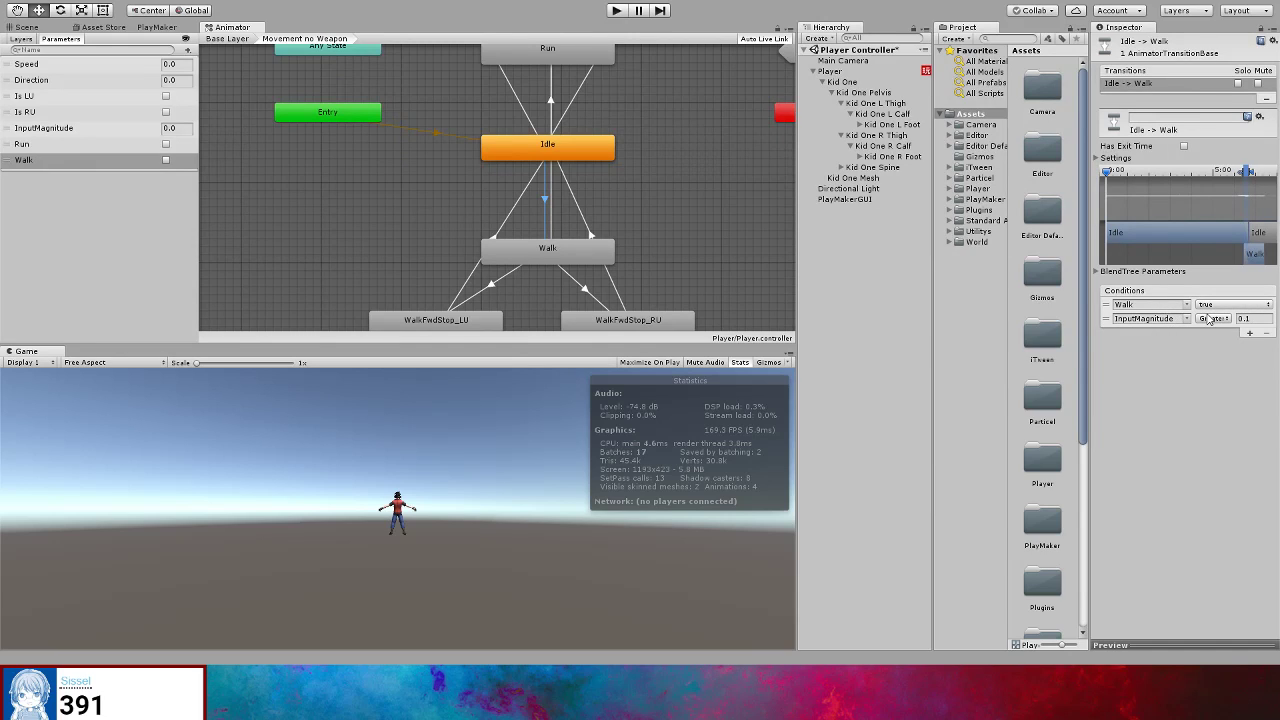
Examine the Walk state, its transition to WalkFwdStop_LU, and the WalkFwdStop_LU and WalkFwdStop_RU states.
left_click(545, 258)
middle_click_drag(661, 118, 656, 87)
key("ctrl+shift+p")
left_click(488, 255)
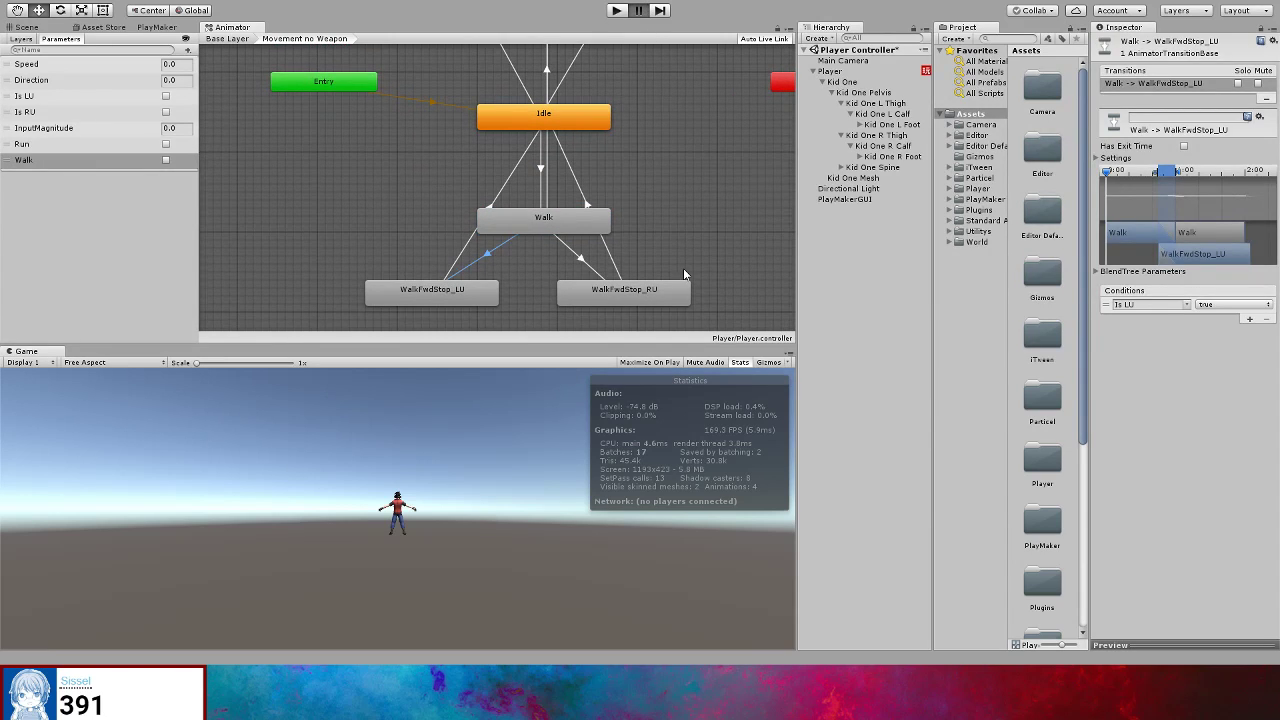
left_click(573, 217)
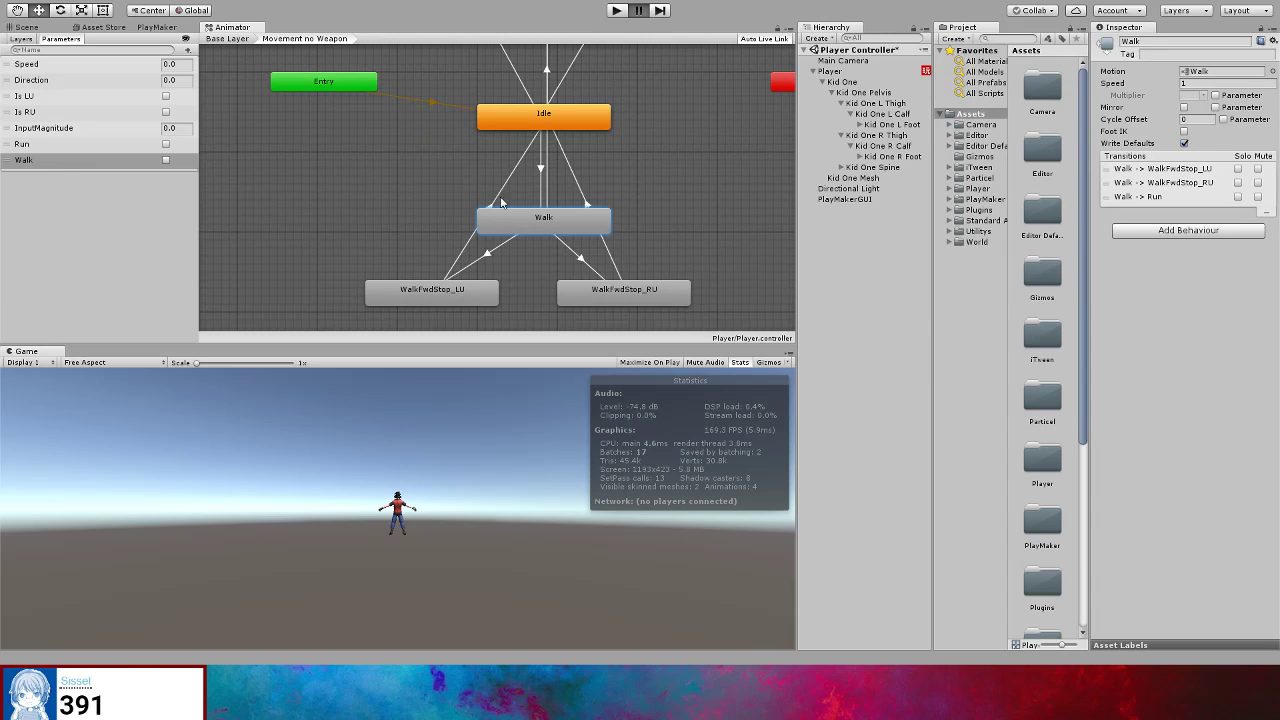
left_click(439, 291)
left_click(595, 301)
left_click(430, 305)
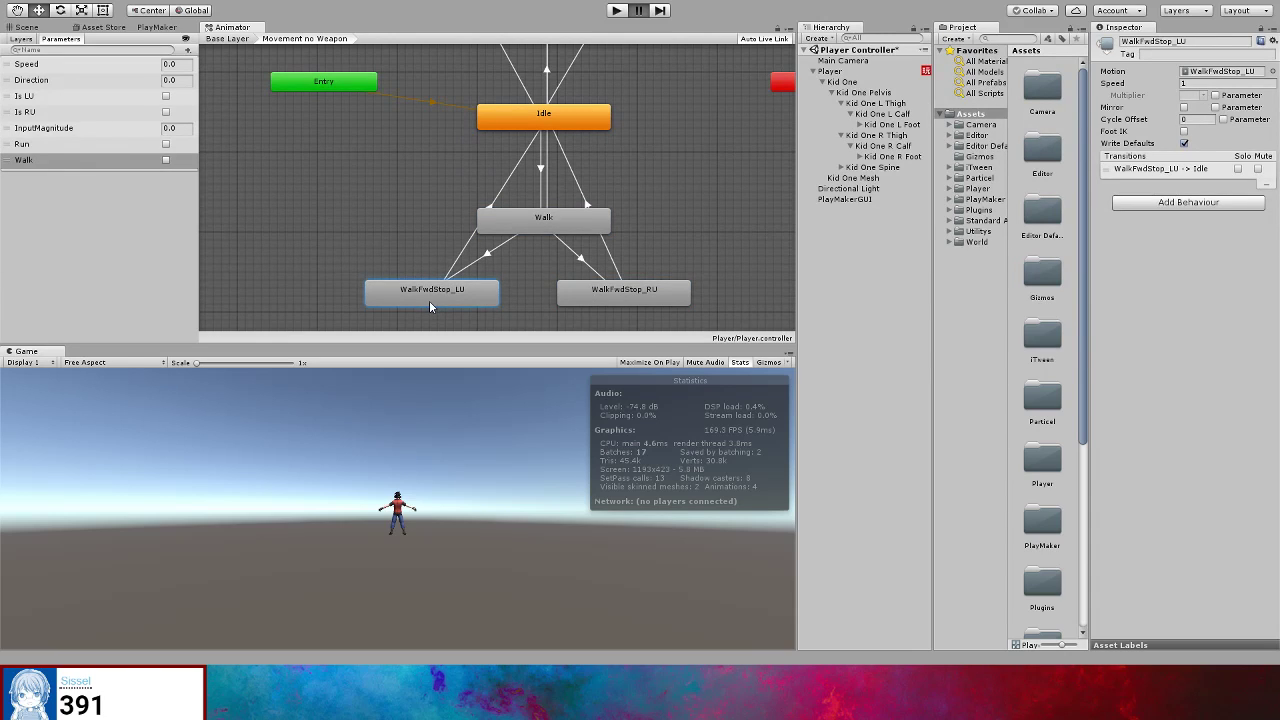
Examine the conditions of the transitions from Walk to WalkFwdStop_LU and WalkFwdStop_RU, and the WalkFwdStop_LU to Idle transition.
left_click(643, 291)
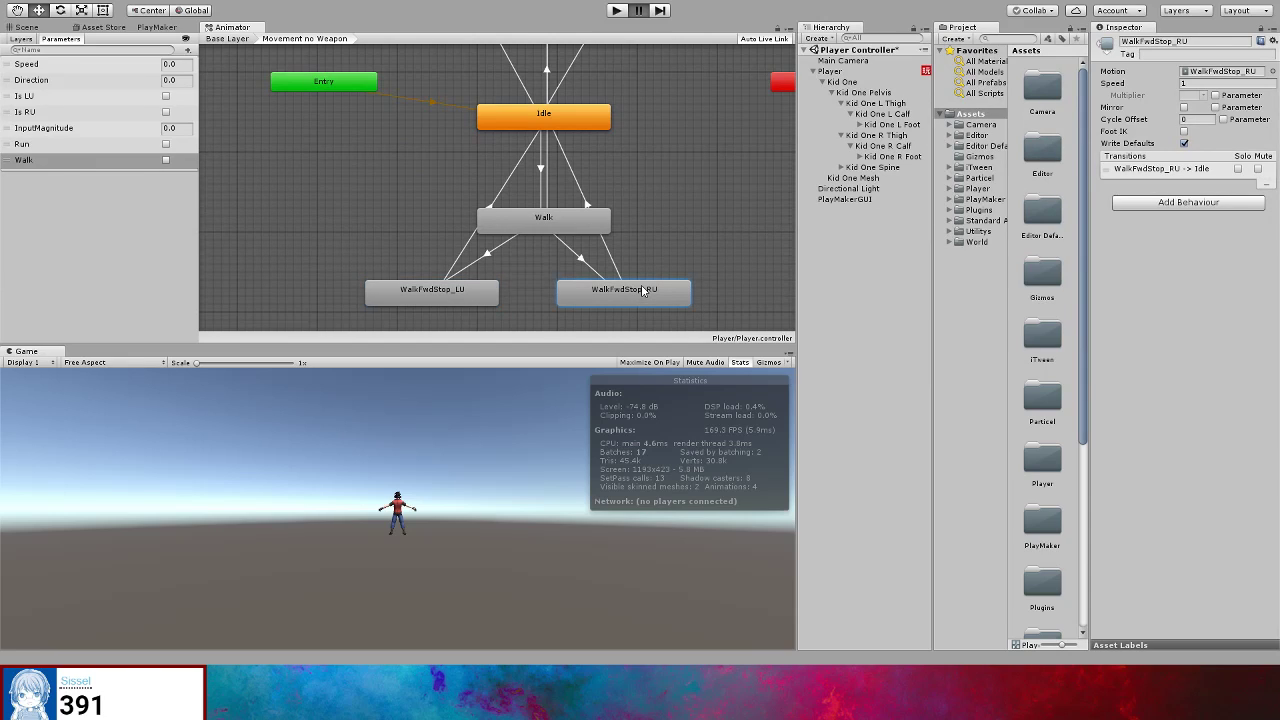
left_click(494, 253)
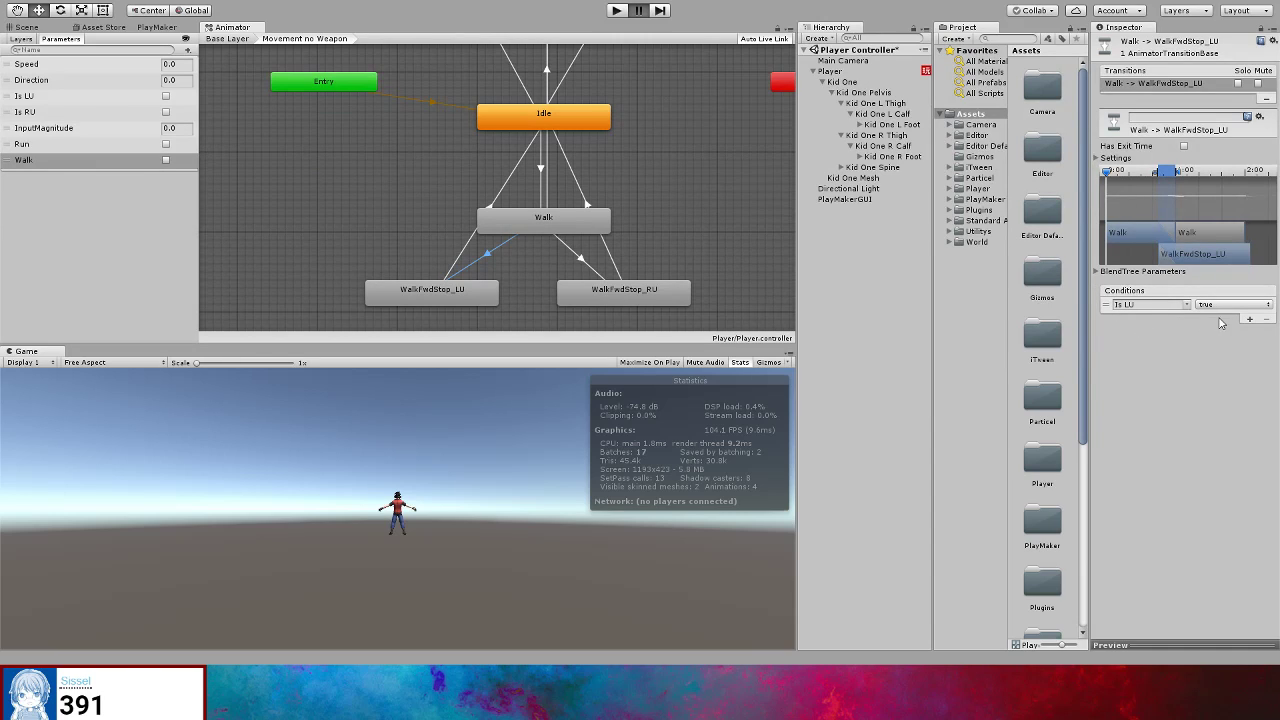
left_click(582, 259)
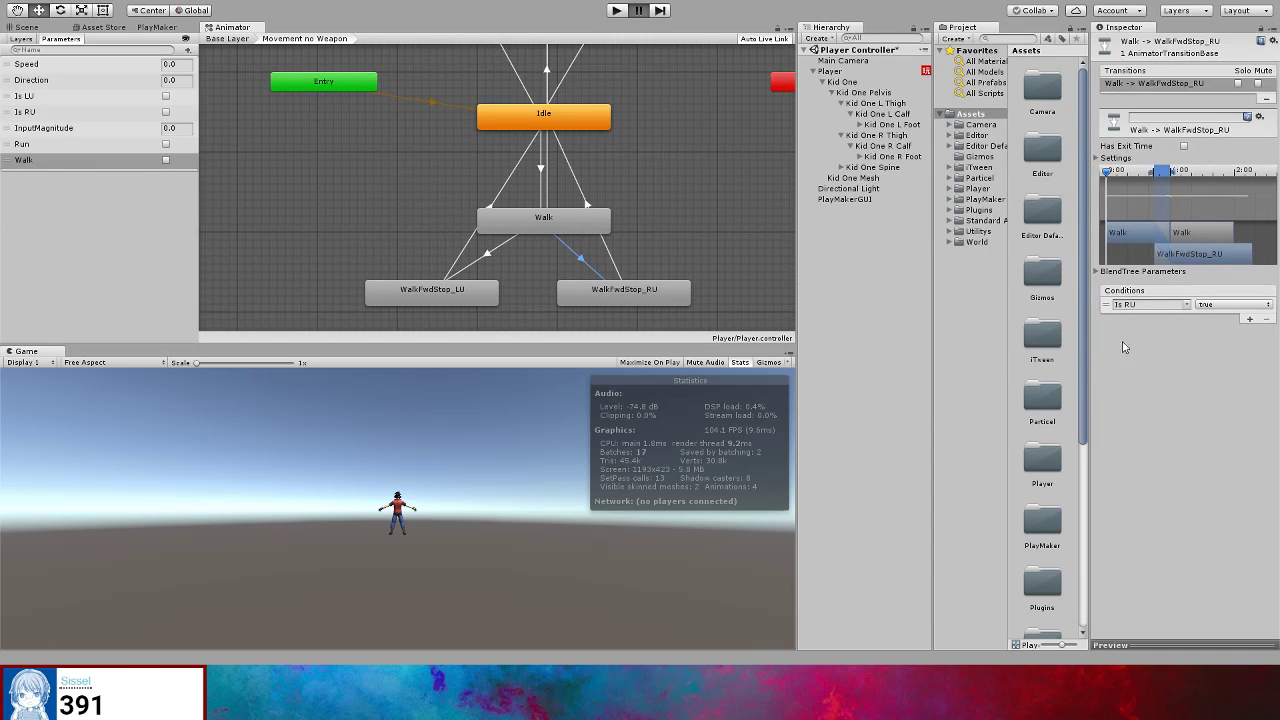
left_click(428, 292)
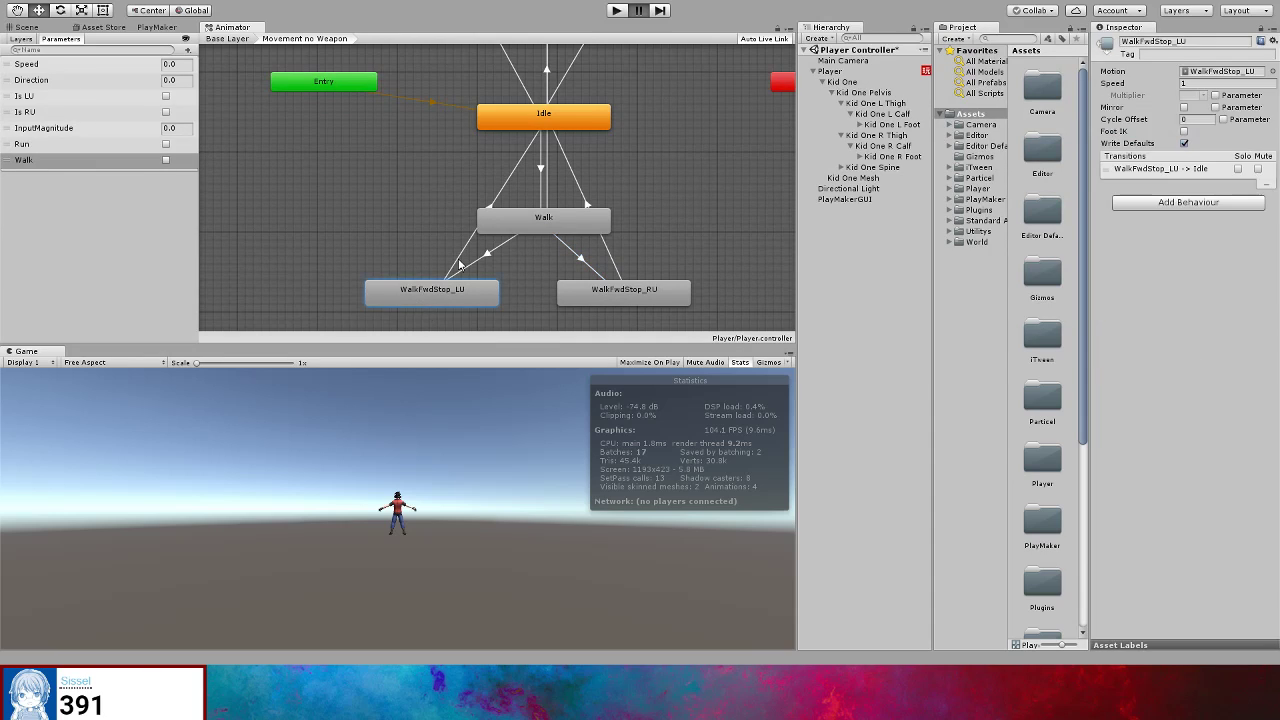
left_click(480, 222)
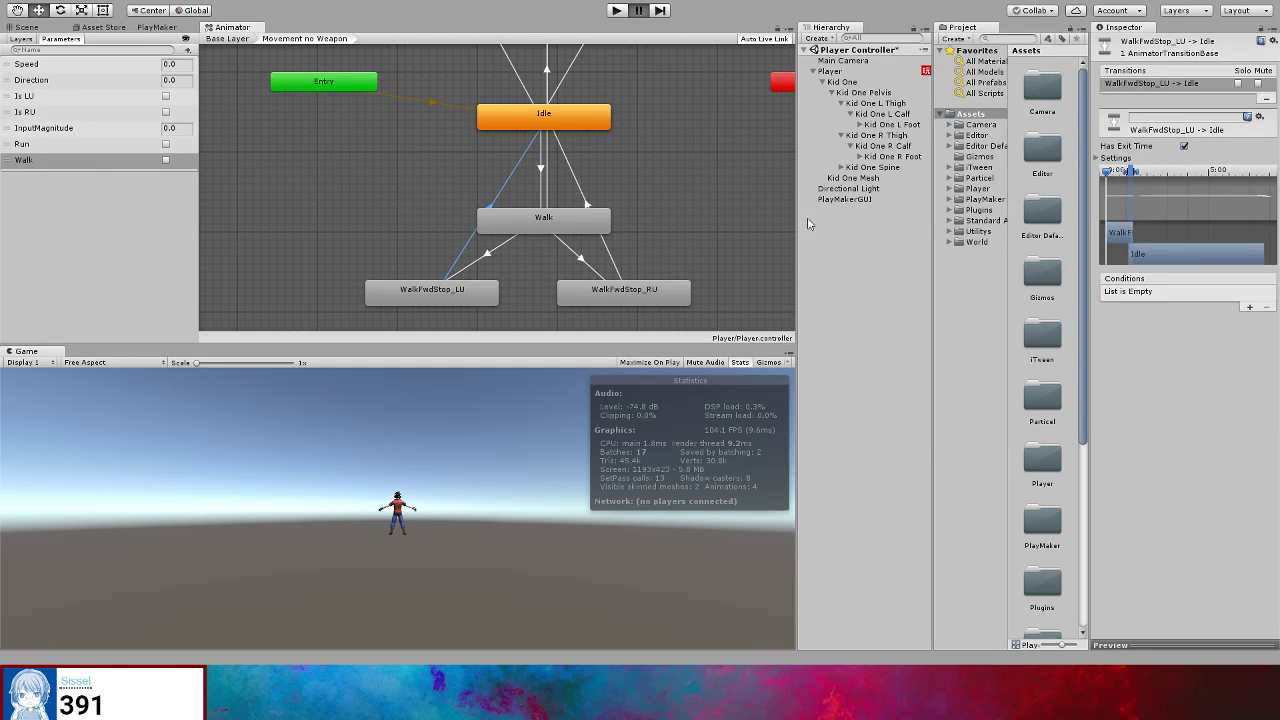
Open the Player's Movement FSM and examine the Walk Idle state's Set Animator Bool and Set Animator Float actions.
left_click(826, 71)
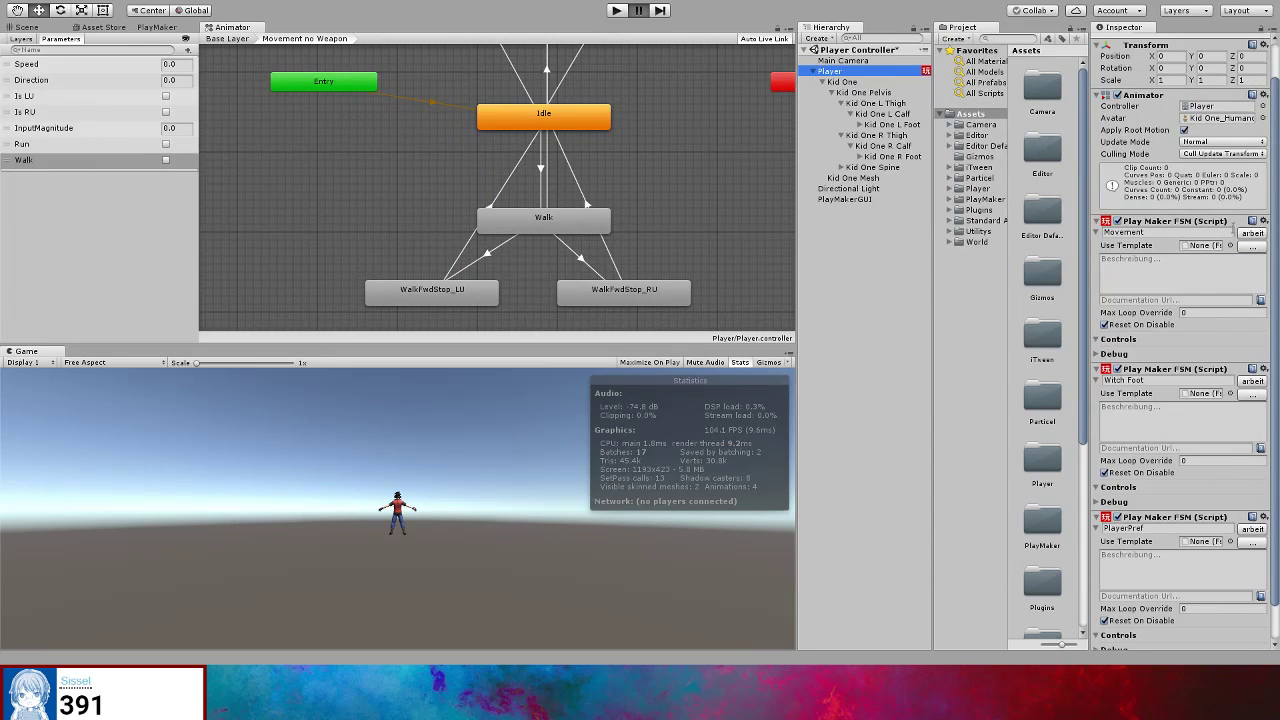
left_click(1251, 233)
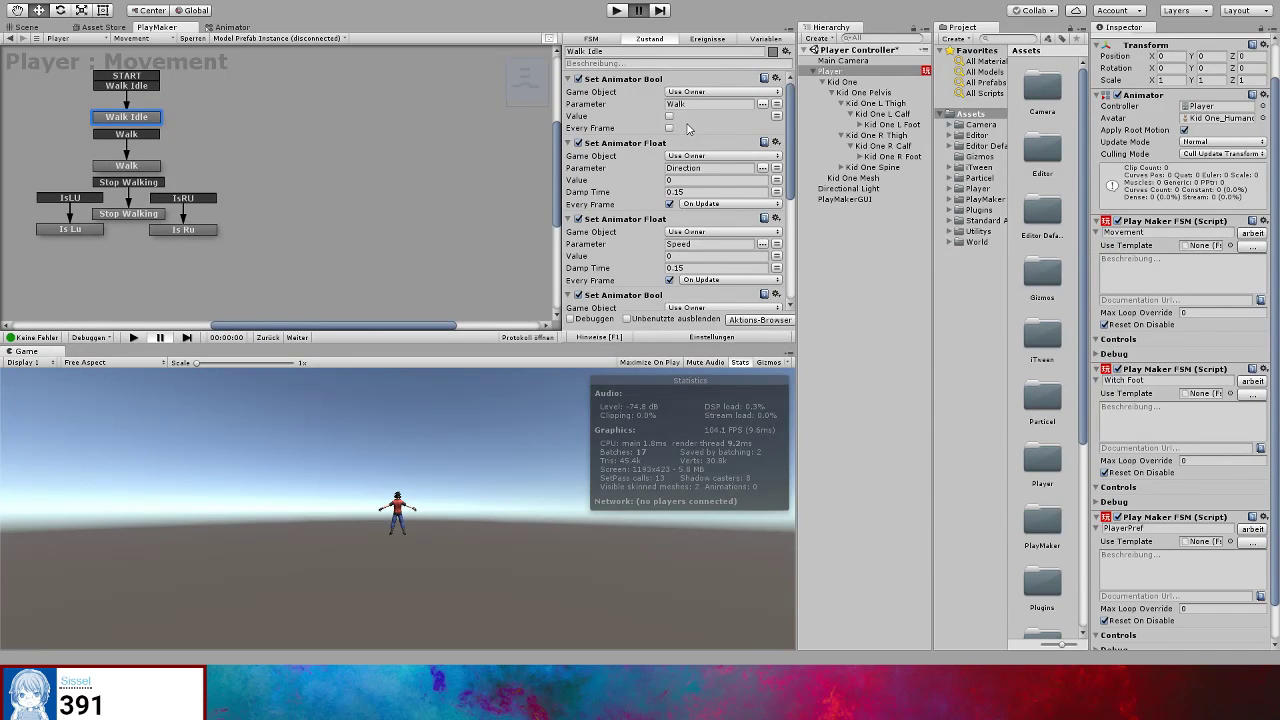
scroll(755, 140, "down", 2)
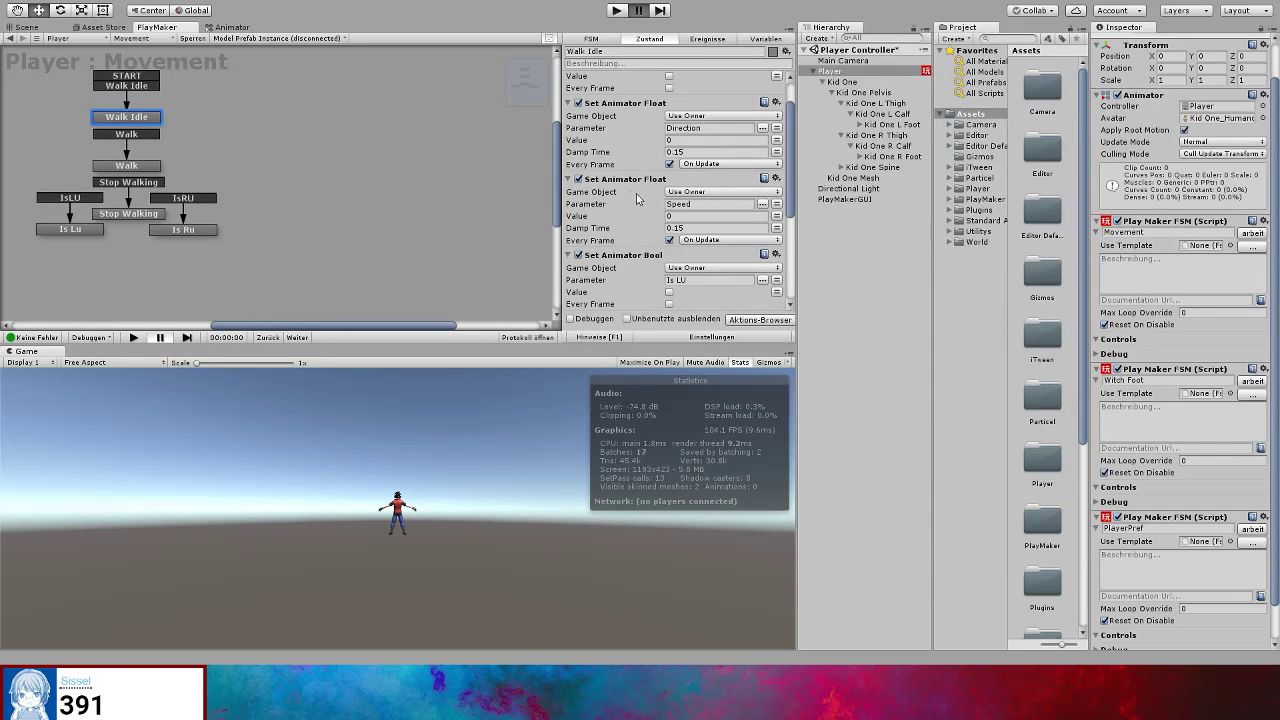
Open the Walk blend tree in the Animator and preview it with Speed at 1 and Direction at about -0.04.
left_click(229, 27)
left_click(566, 226)
double_click(566, 226)
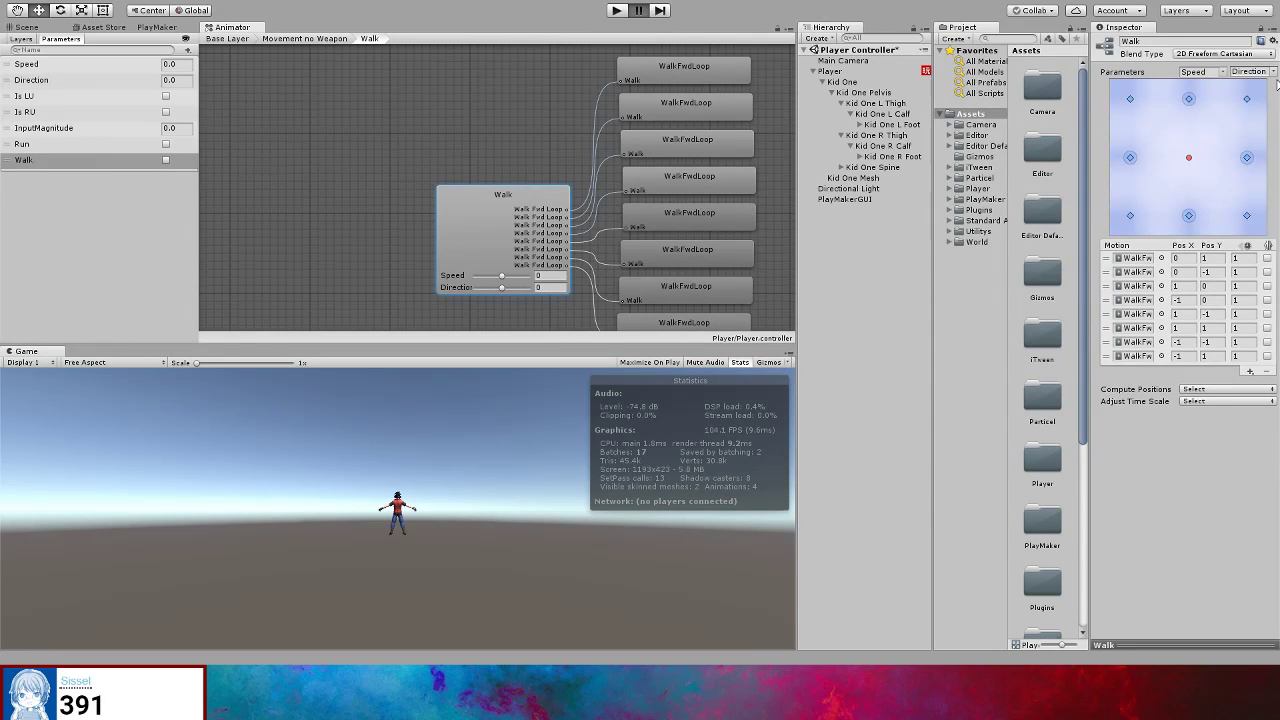
left_click_drag(504, 279, 532, 282)
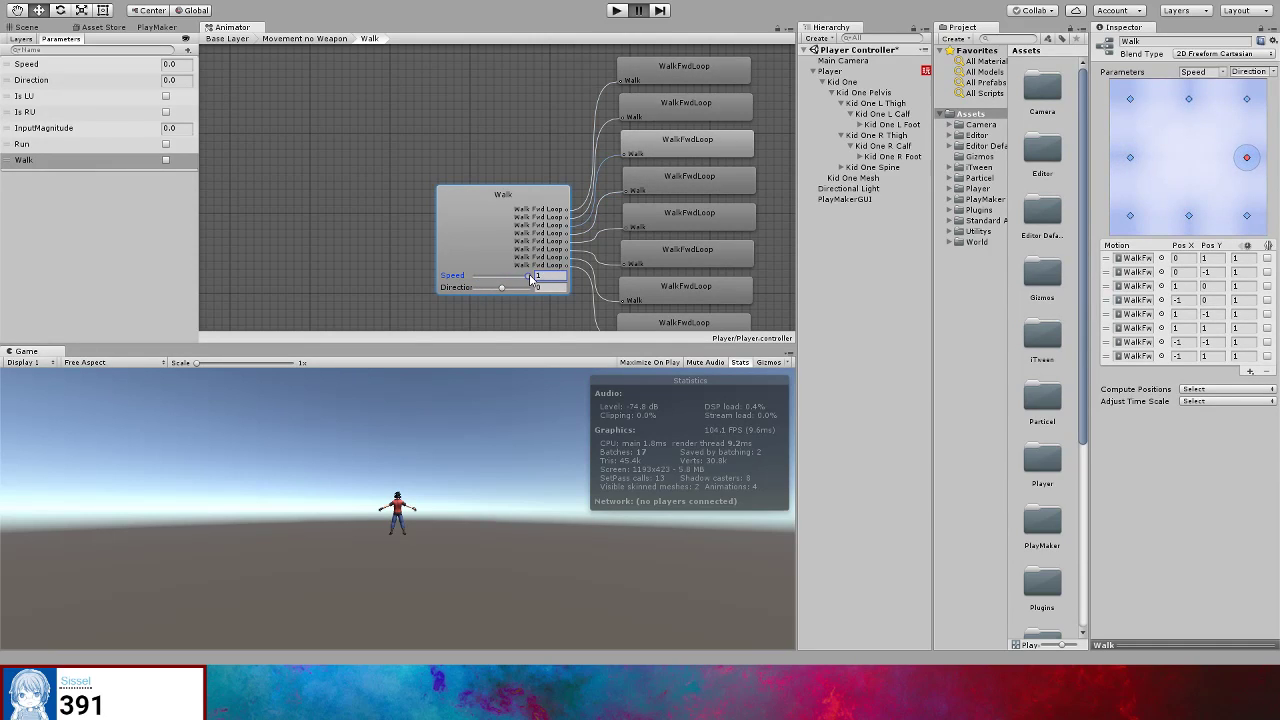
mouse_move(499, 289)
left_mouse_down()
mouse_move(476, 288)
mouse_move(499, 288)
left_mouse_up()
Return to the Movement FSM and examine the Walk Idle state's Is LU, Is RU and Float Compare actions.
left_click(160, 28)
scroll(668, 193, "down", 2)
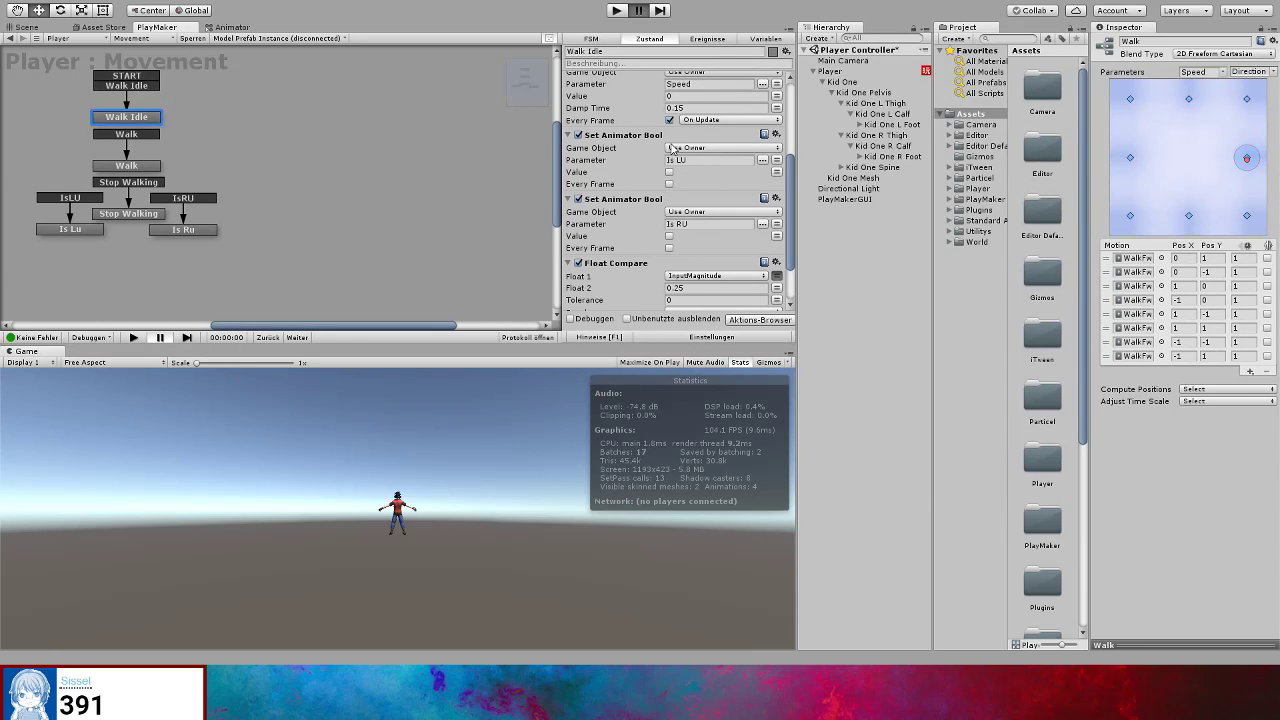
scroll(664, 233, "down", 3)
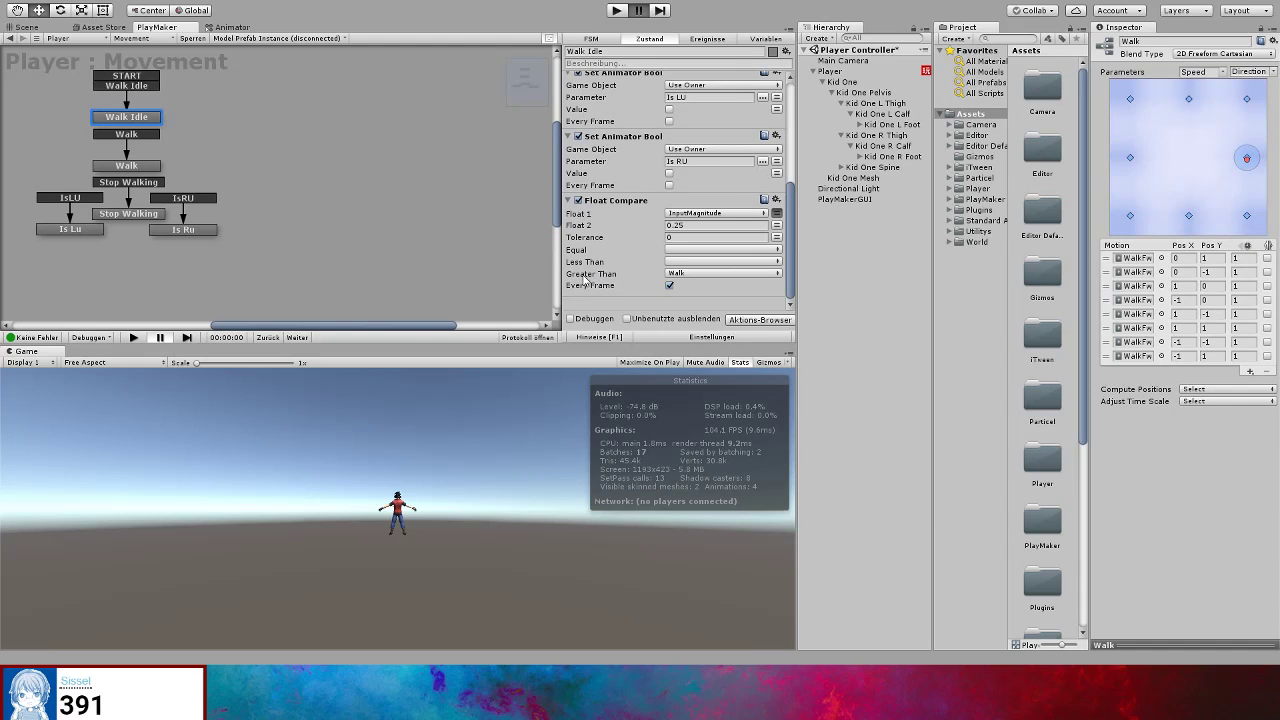
Examine the Walk state's Set Animator Bool actions and its Vertical and Horizontal Get Axis actions.
left_click(130, 168)
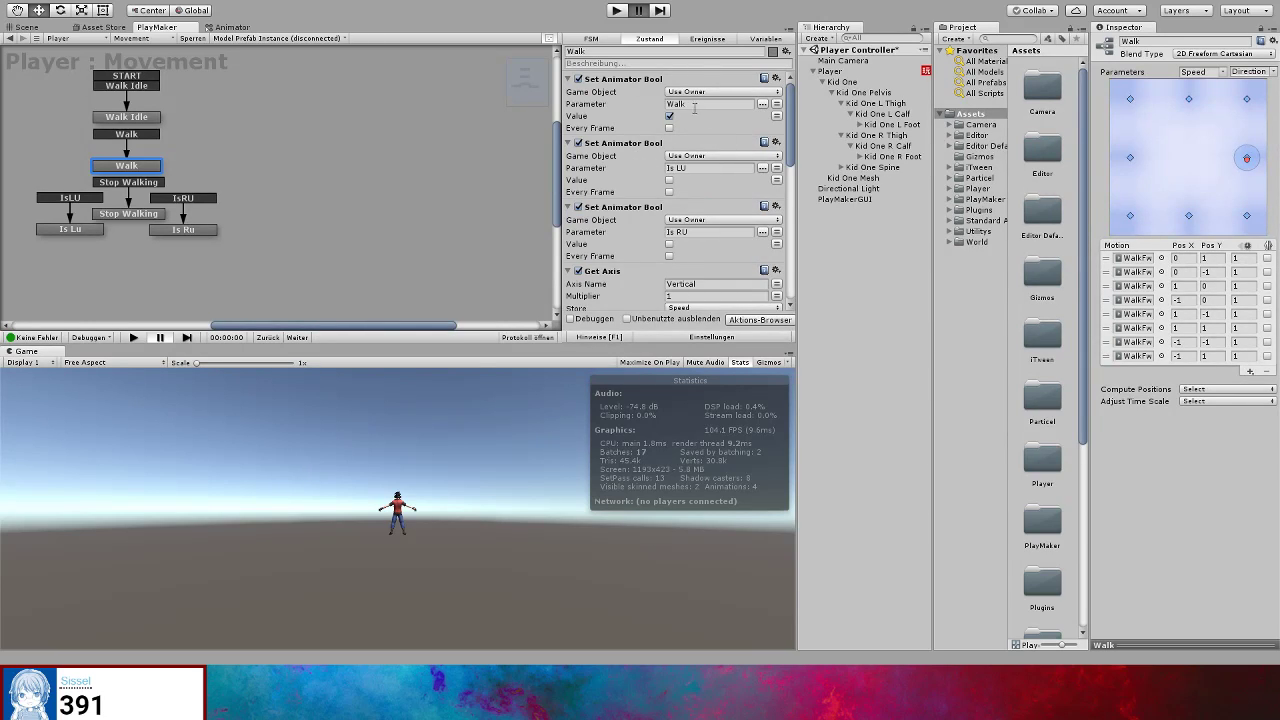
scroll(790, 194, "down", 3)
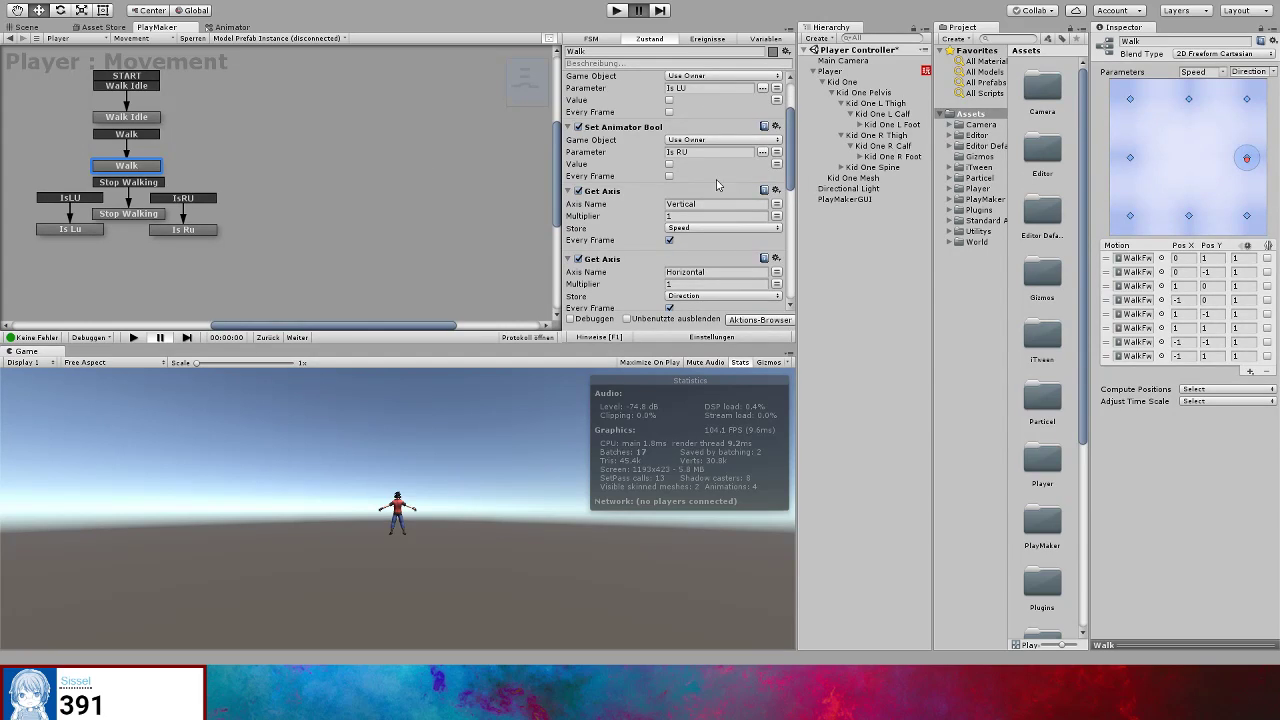
scroll(709, 192, "down", 3)
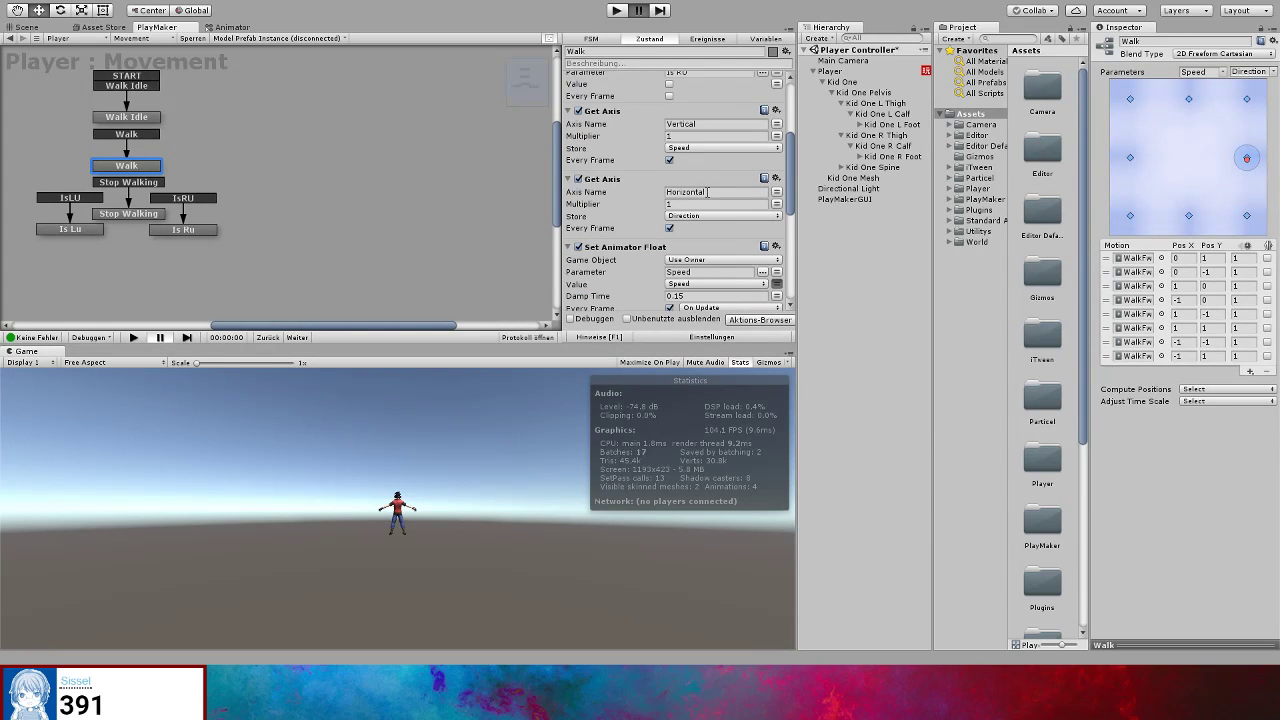
scroll(716, 142, "up", 3)
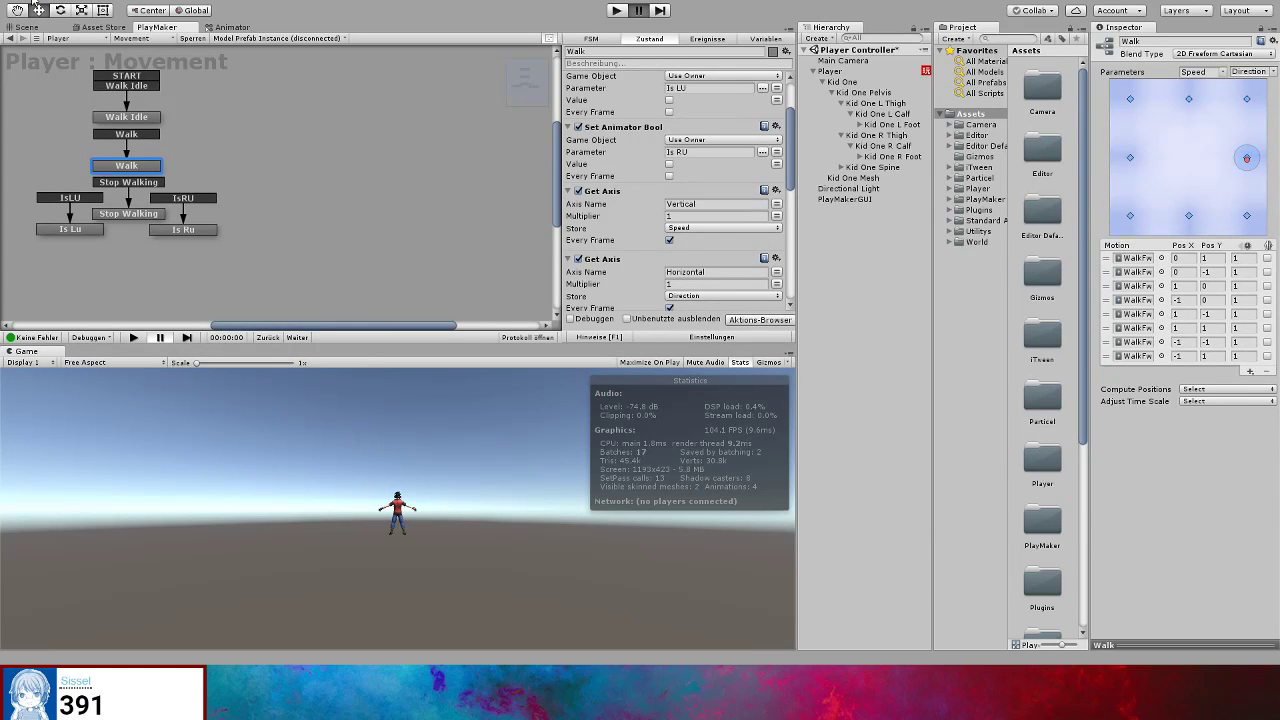
Open the Input Manager, view the Horizontal and Vertical axes, and return to the Walk blend tree in the Animator.
left_click(241, 327)
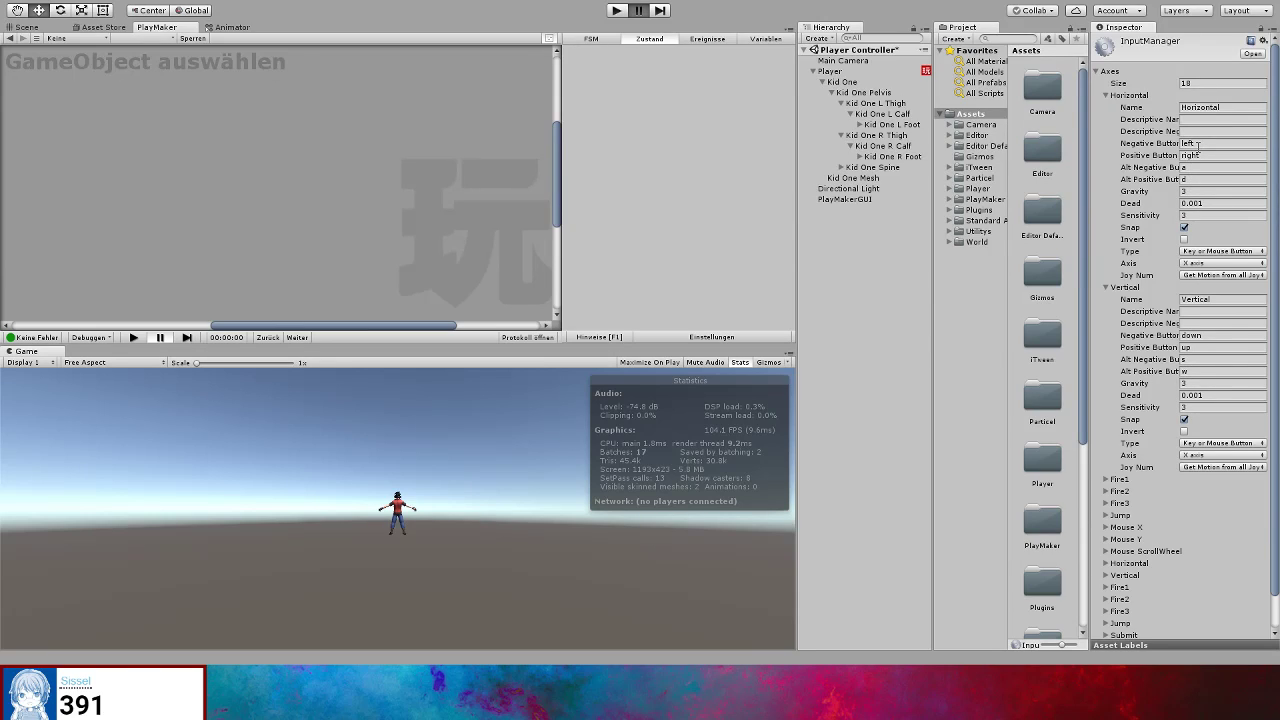
left_click(249, 29)
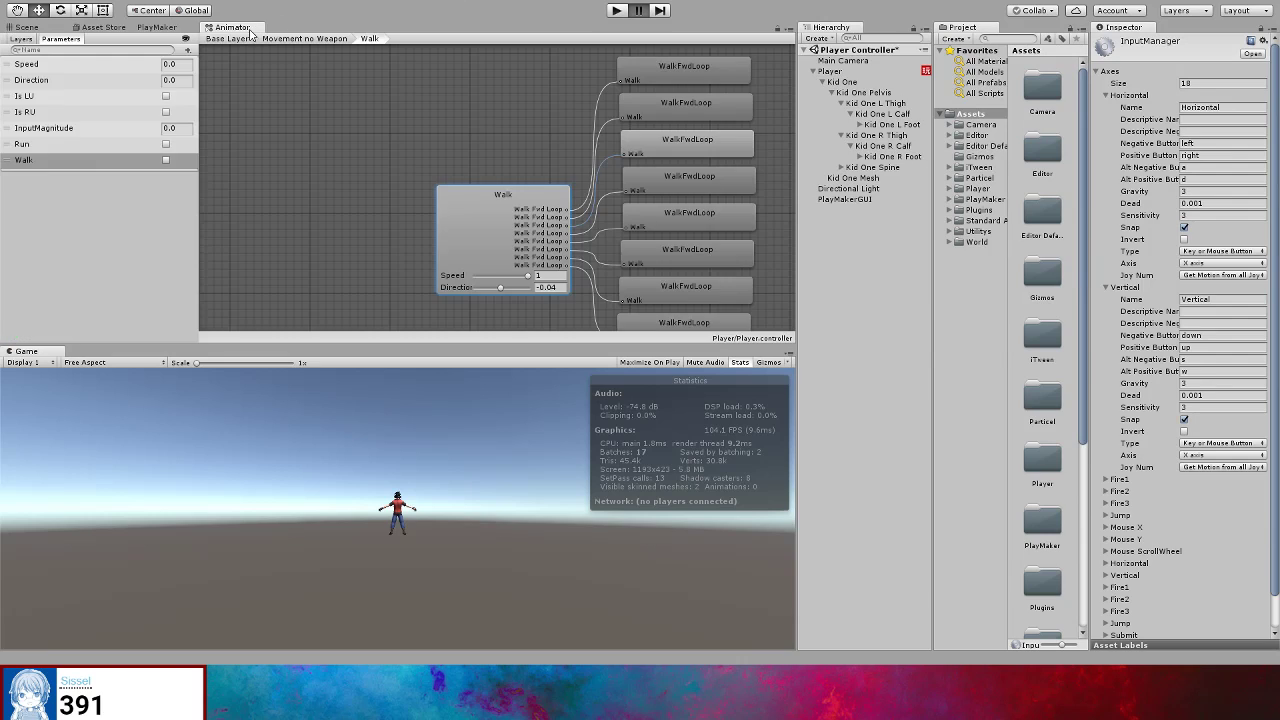
Select the Player object and reopen its Movement FSM in PlayMaker.
left_click(855, 72)
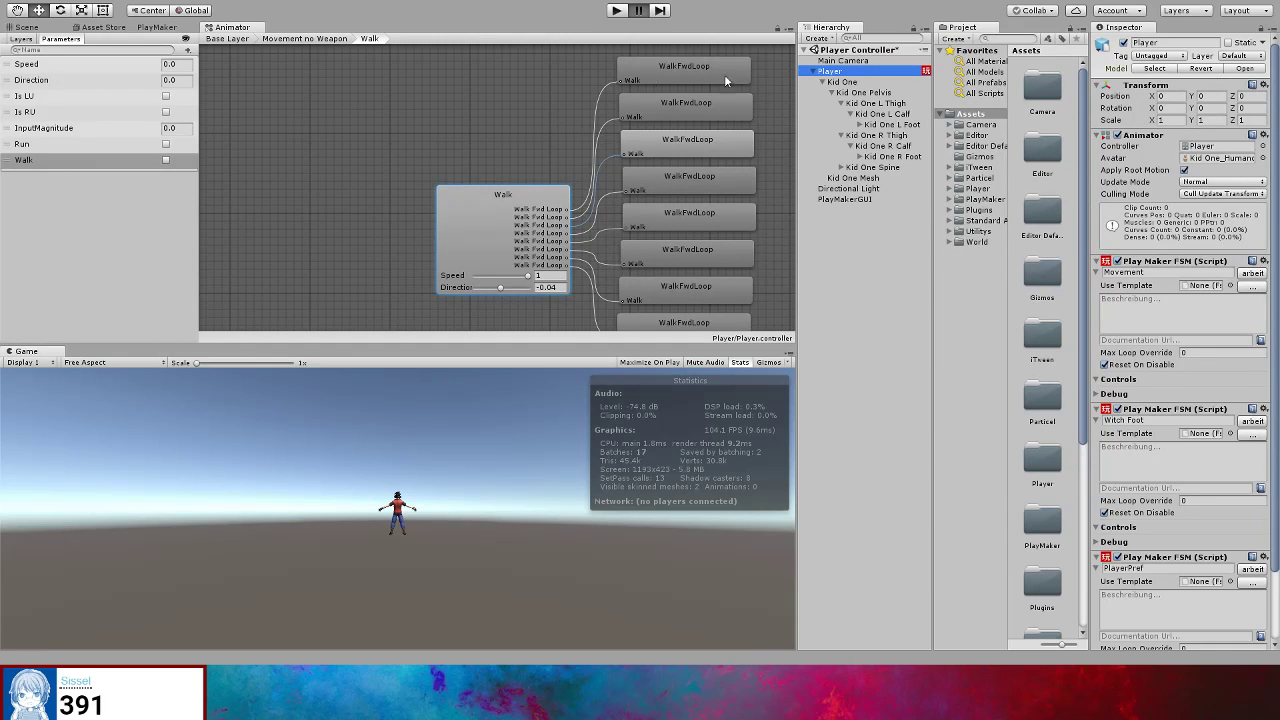
left_click(29, 22)
left_click(157, 27)
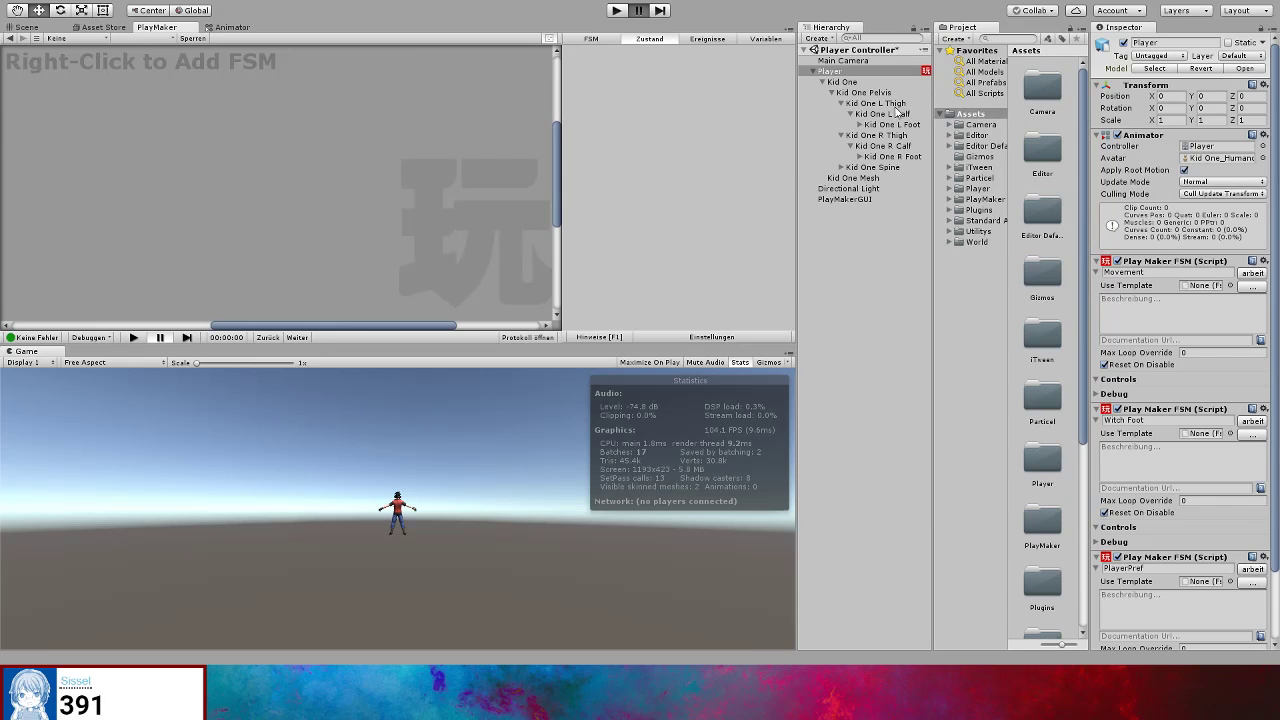
left_click(1250, 275)
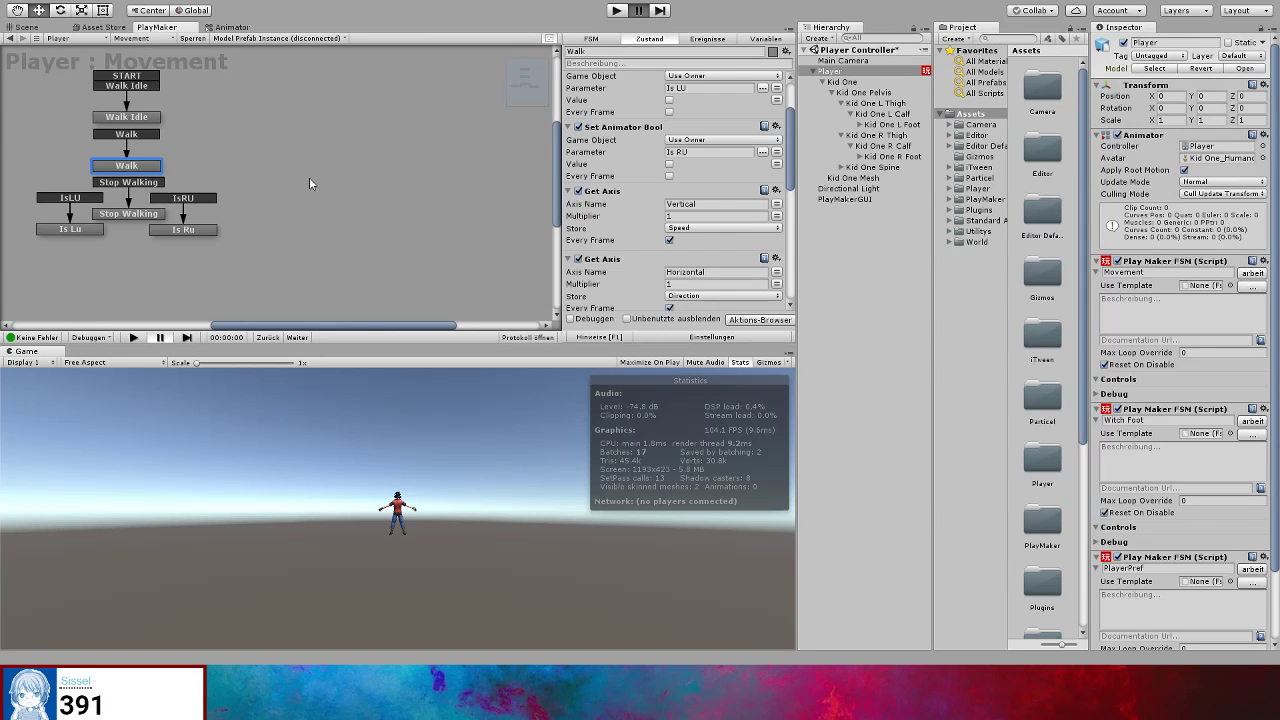
Examine the Walk state's Set Animator Float actions for Speed, Direction and InputMagnitude, and its Float Compare action.
scroll(725, 187, "down", 6)
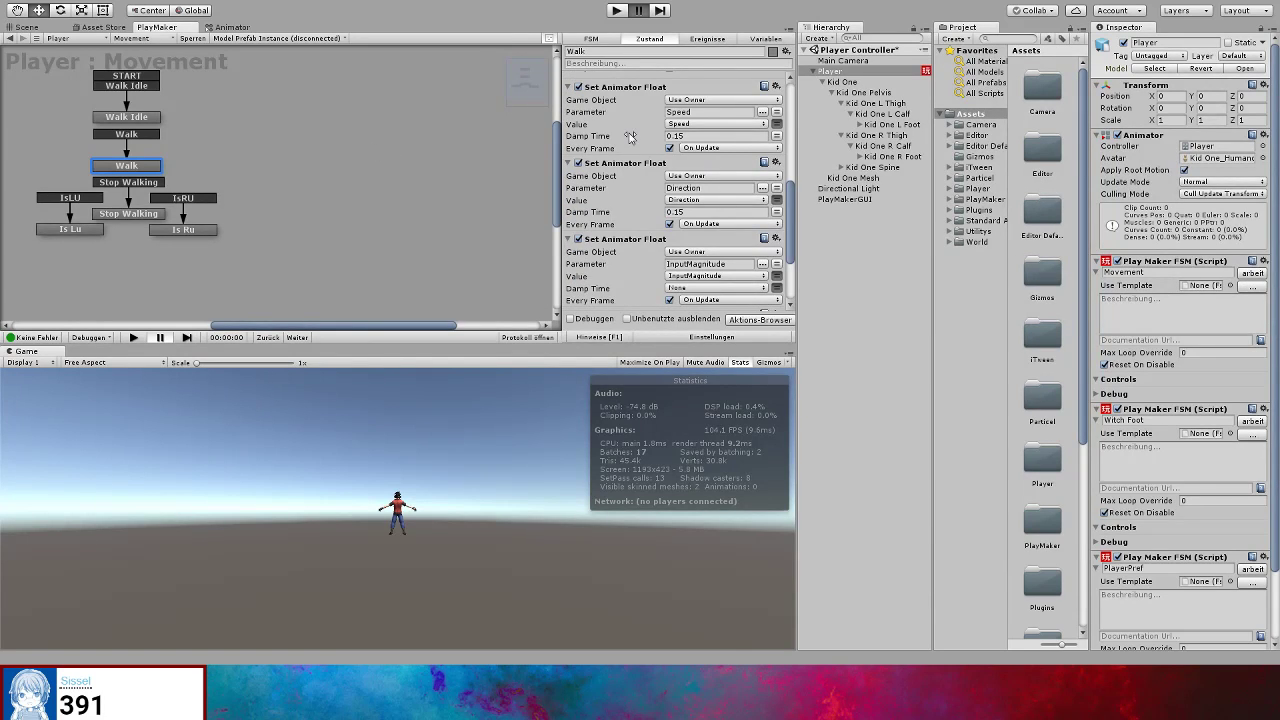
scroll(700, 183, "up", 4)
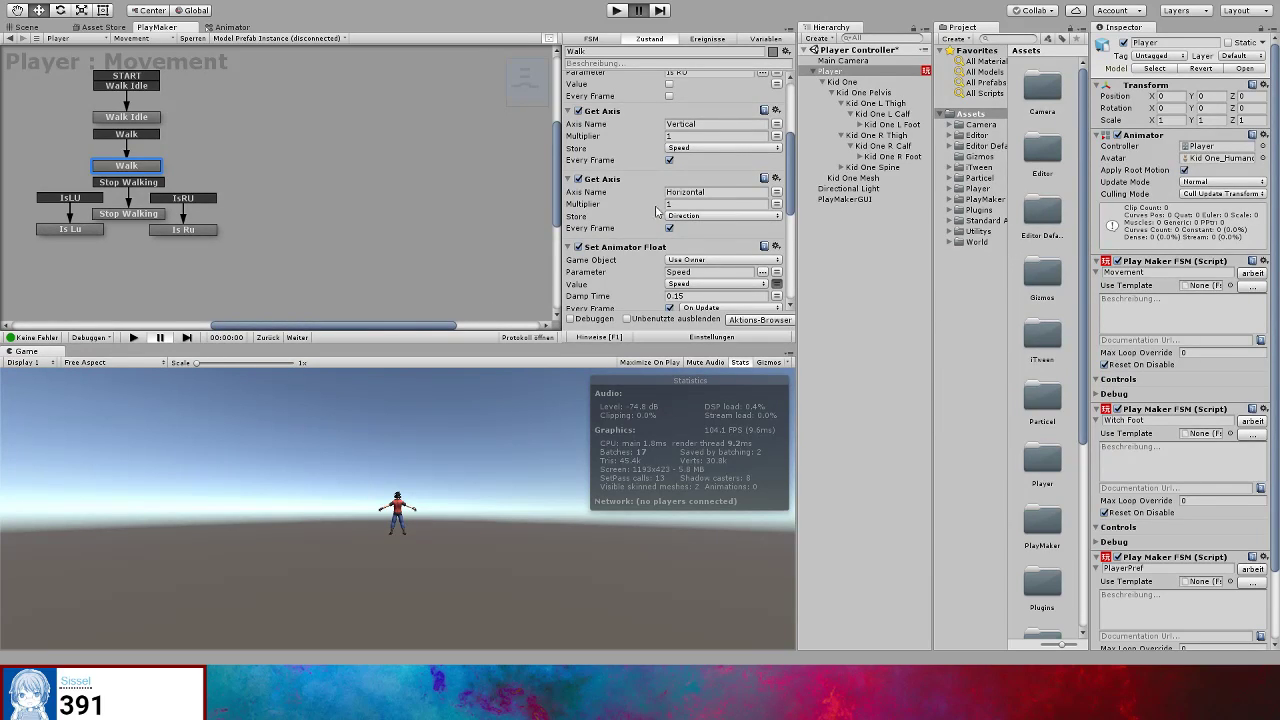
scroll(788, 158, "down", 3)
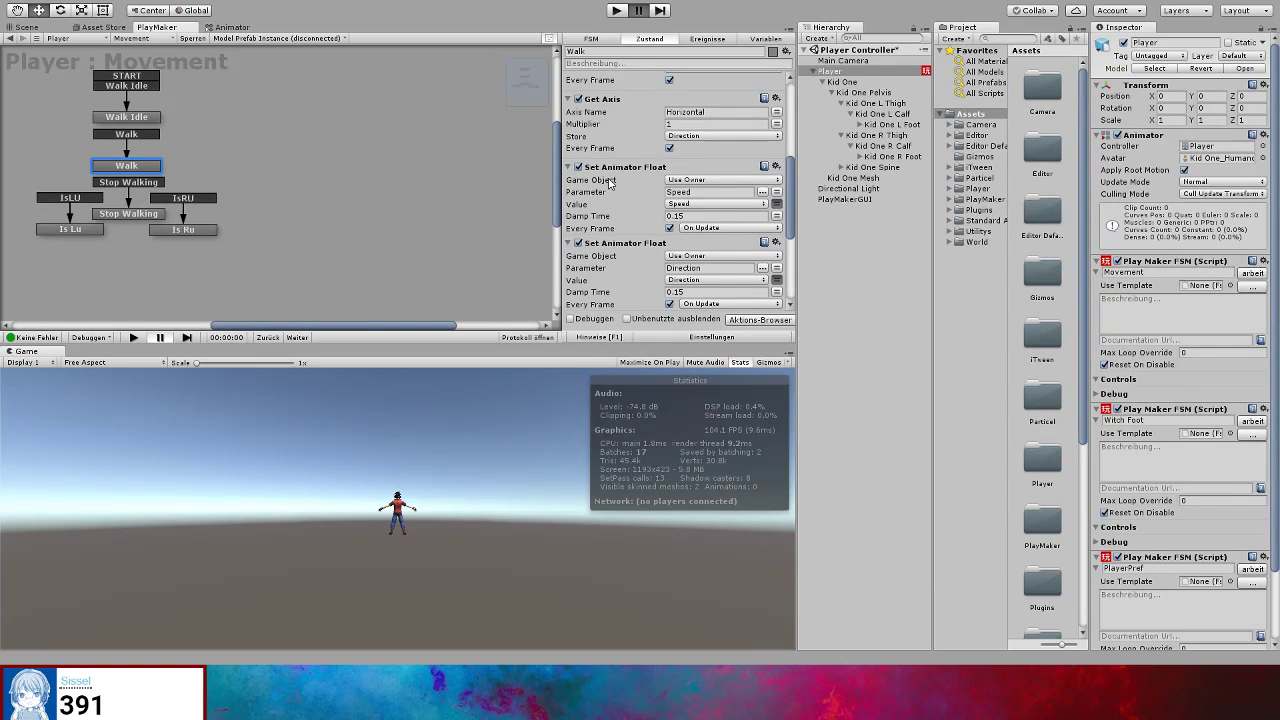
scroll(608, 176, "down", 2)
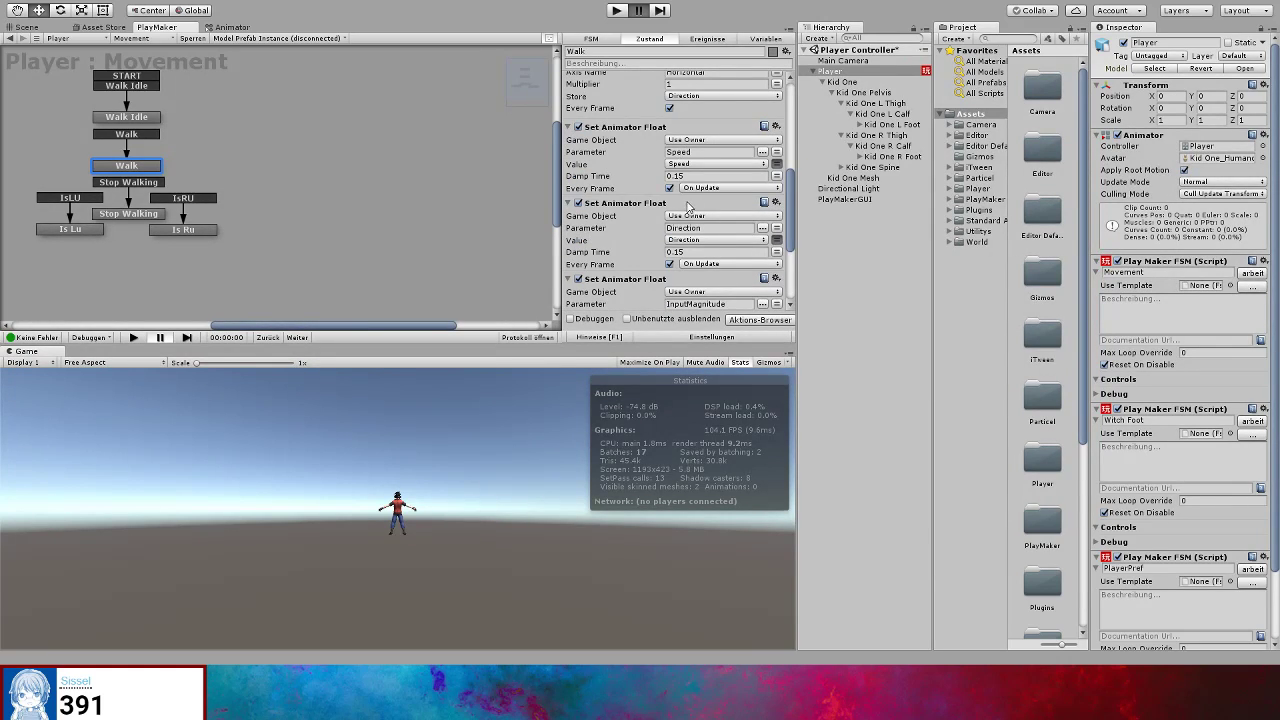
scroll(712, 272, "down", 4)
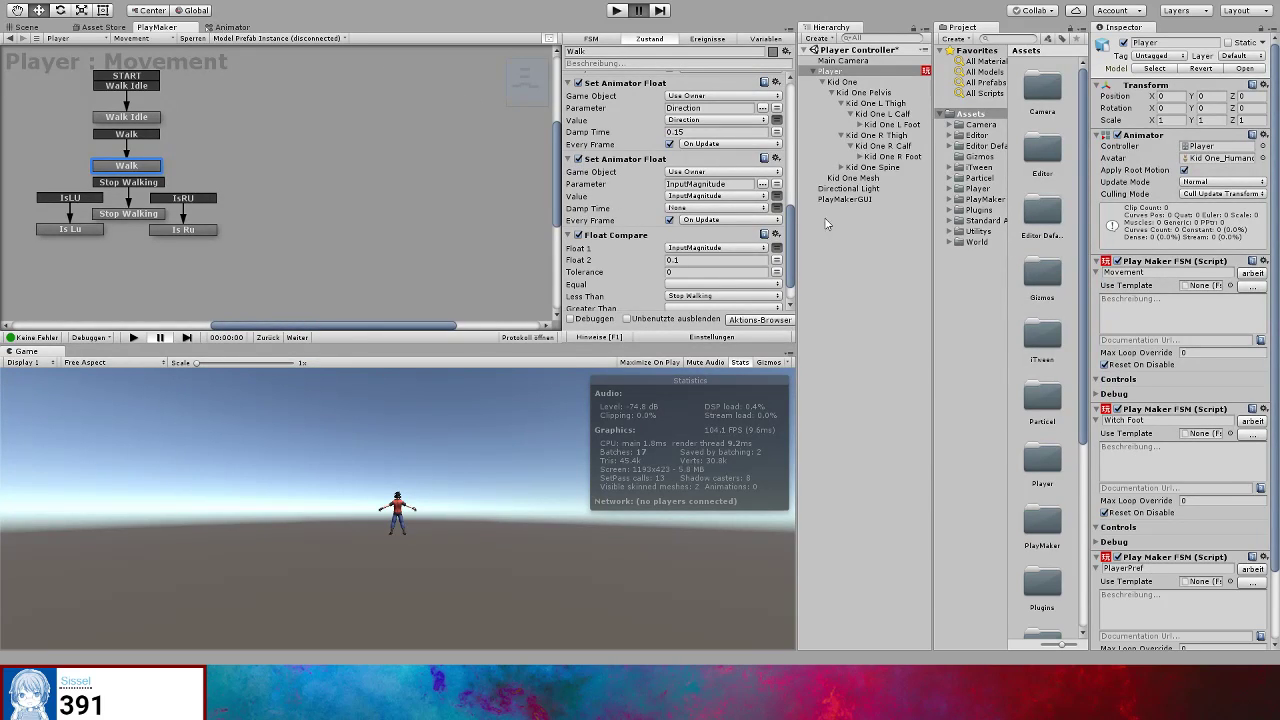
scroll(750, 248, "down", 1)
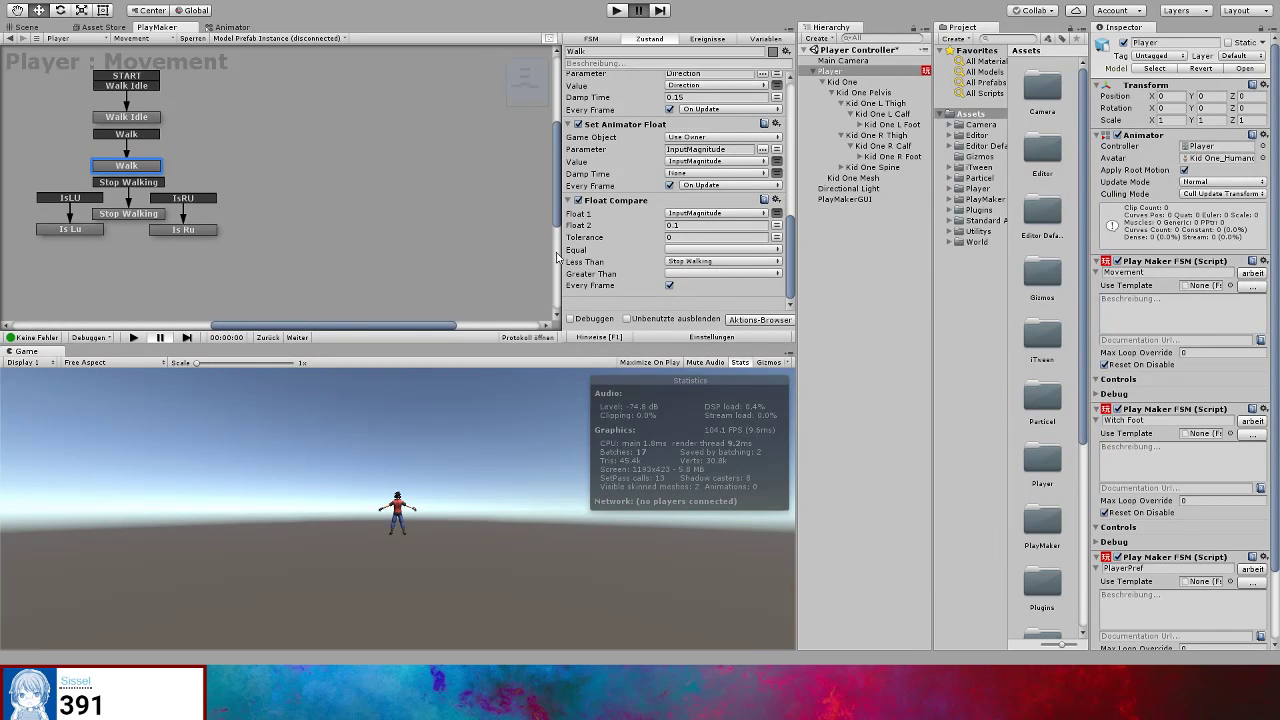
Examine the Stop Walking state's Fsm State Test and the actions of the Is Ru and Is Lu states.
left_click(108, 215)
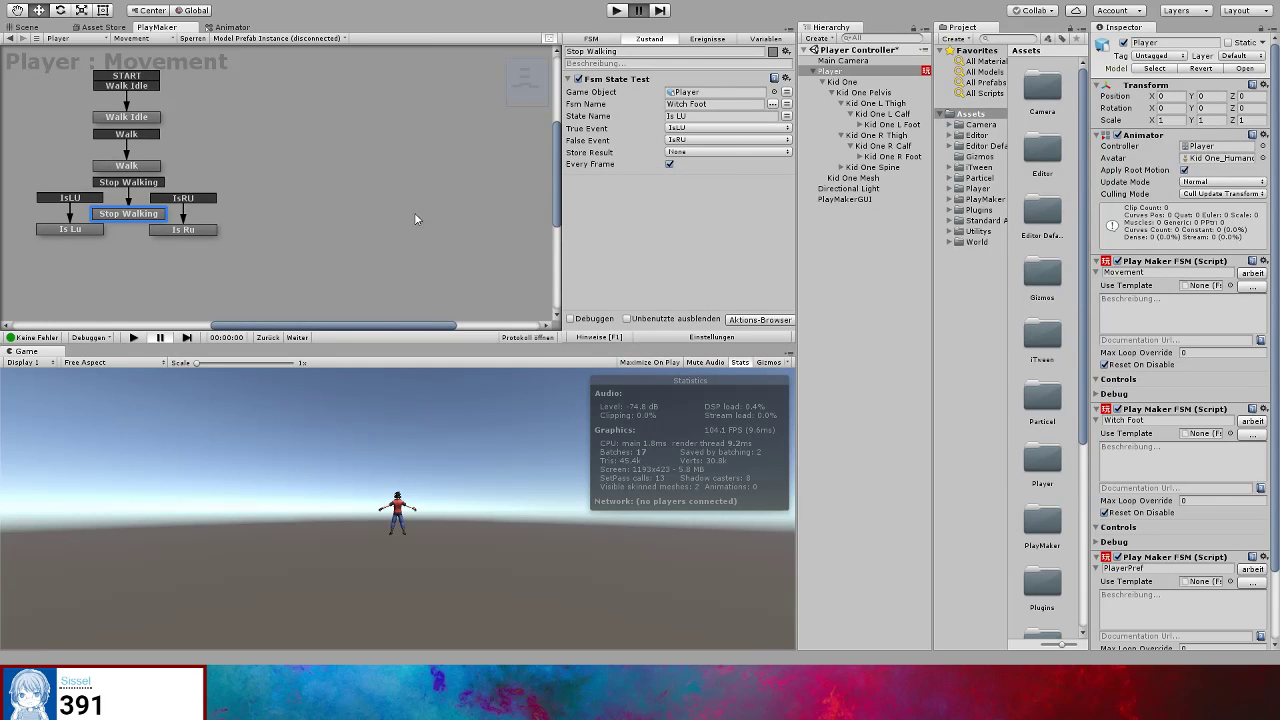
left_click(190, 230)
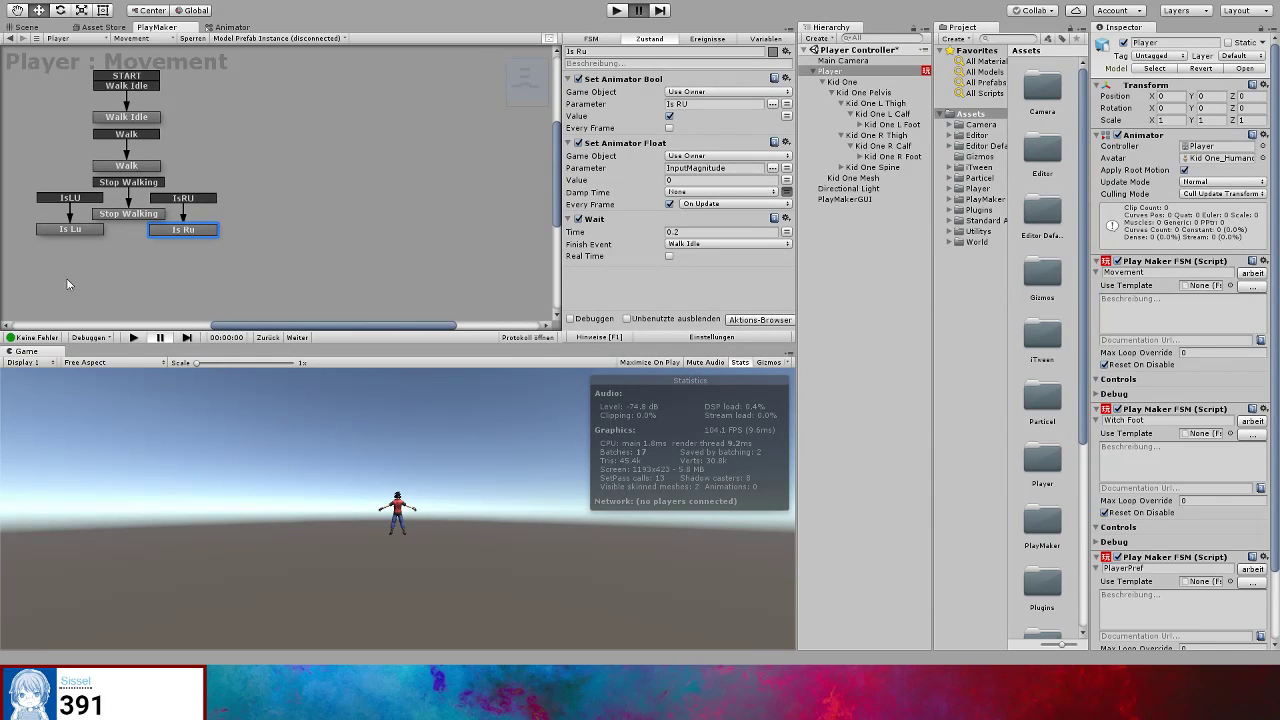
left_click(47, 232)
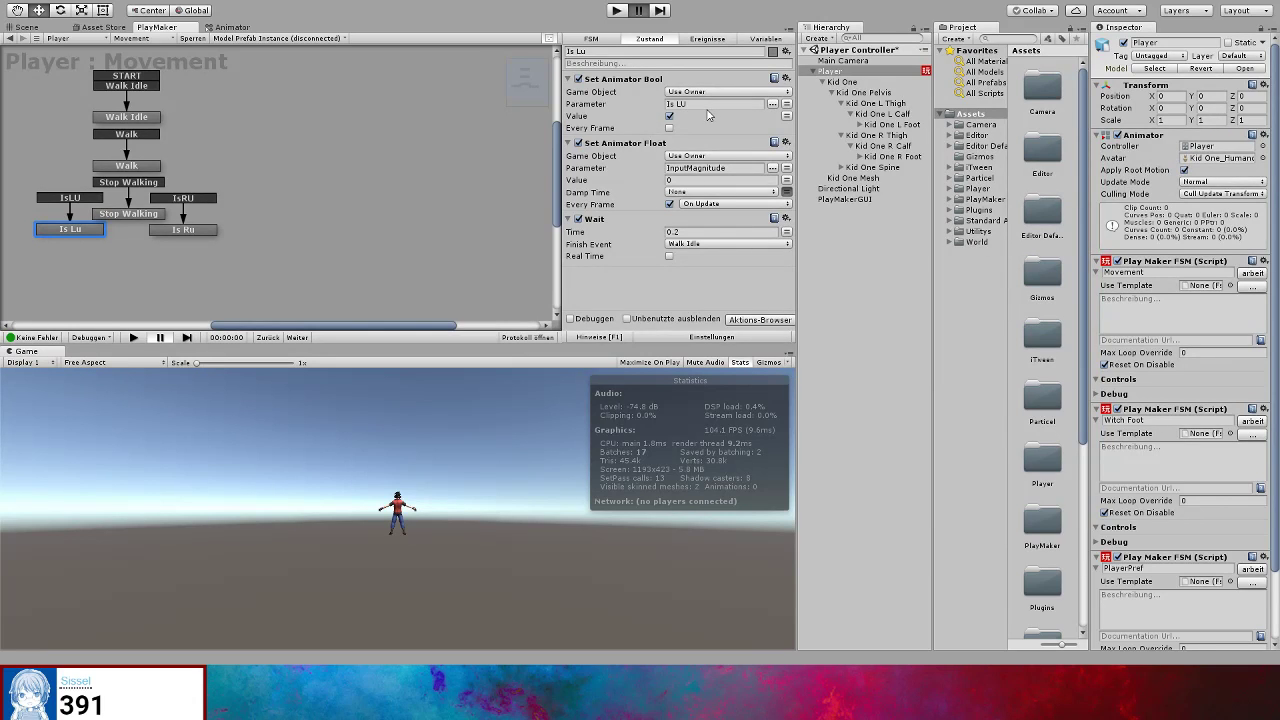
Show the character in the Scene view and inspect the Main Camera's V 3rd Person Camera script.
left_click(37, 29)
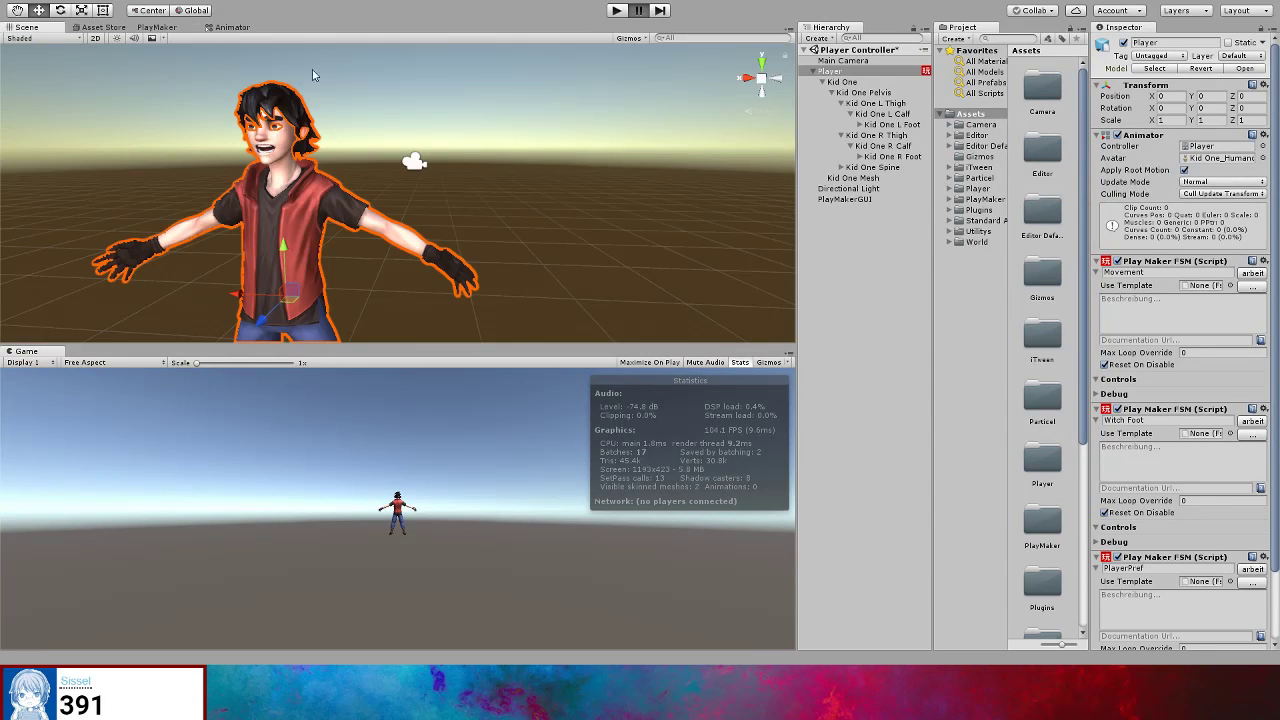
left_click(842, 61)
right_click_drag(465, 137, 714, 188)
key("s")
key("a")
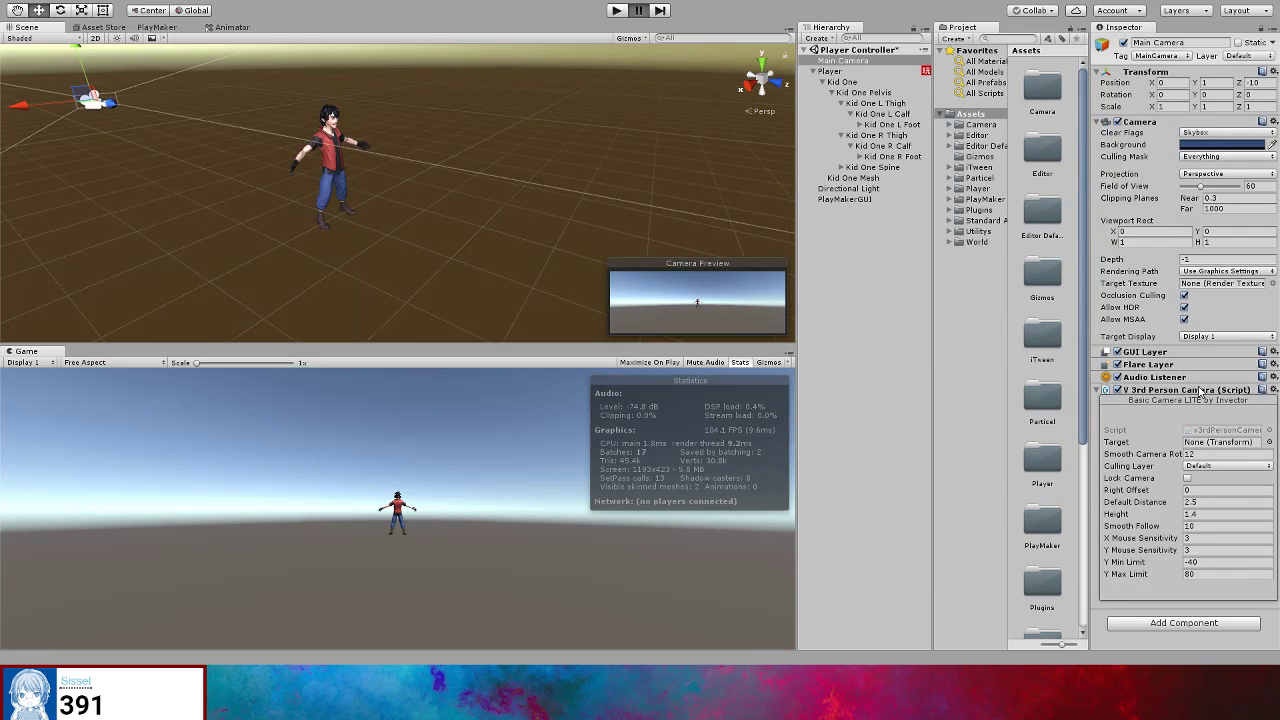
Collapse the Player hierarchy, select Player and review its Movement, Witch Foot and PlayerPref FSM components.
left_click(812, 72)
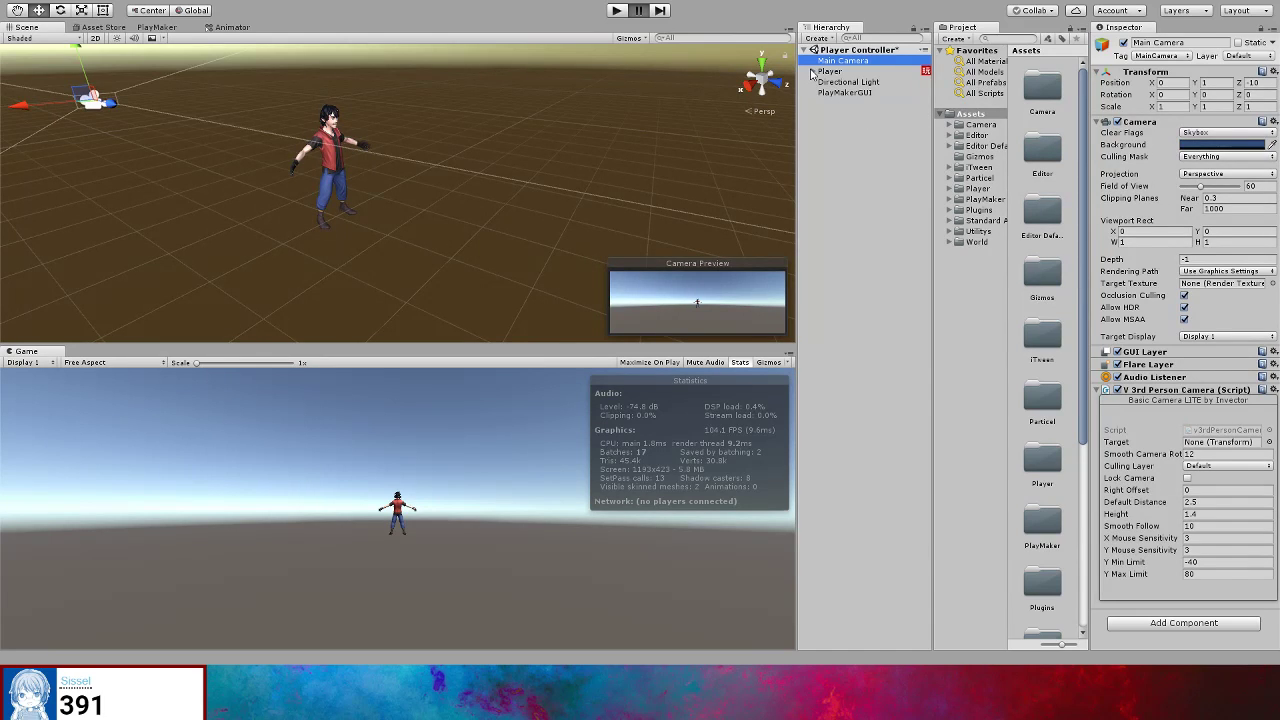
left_click(842, 72)
scroll(1220, 350, "down", 3)
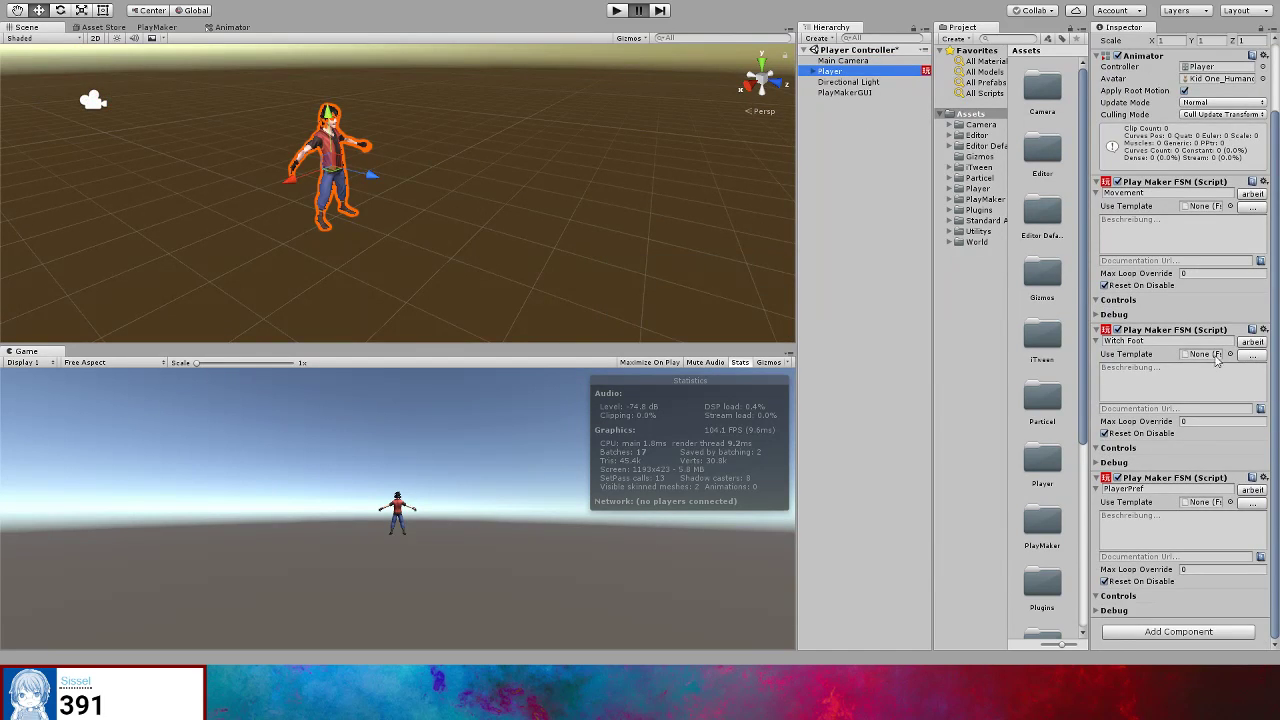
left_click(1122, 634)
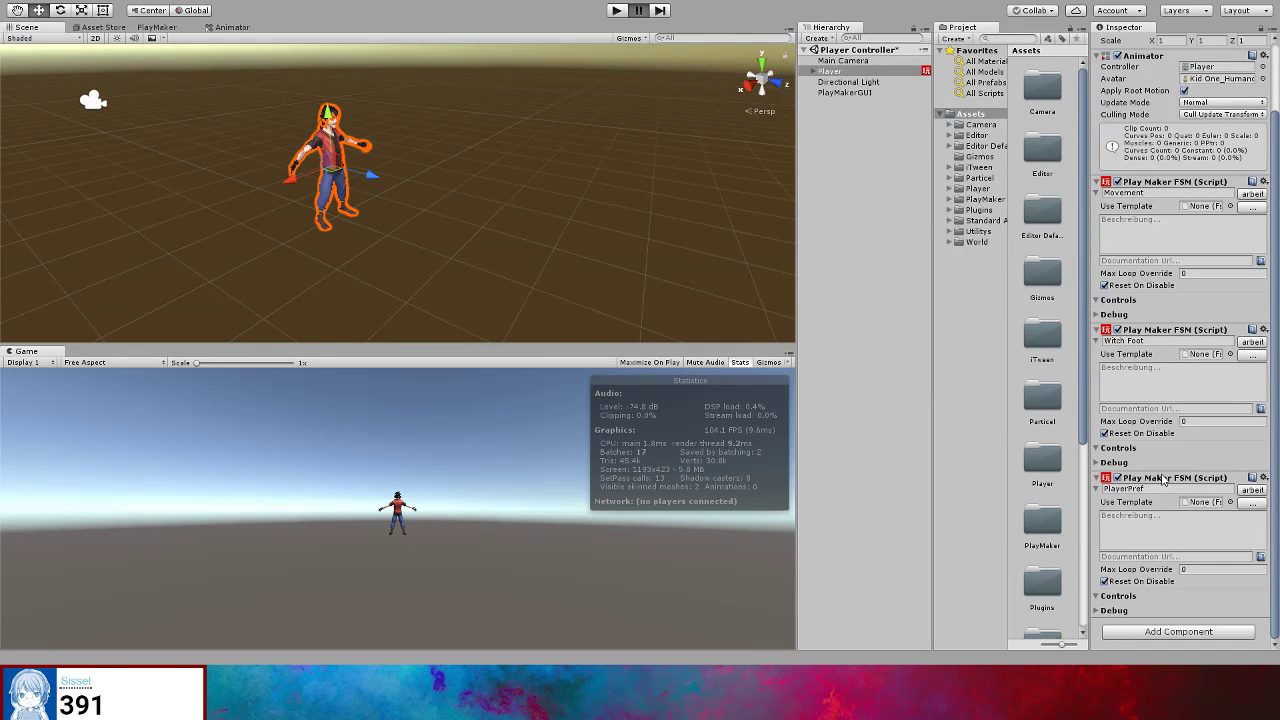
Add the V Third Person Input script to Player and set Player as the Target of Main Camera's V 3rd Person Camera script.
left_click(1168, 532)
scroll(1201, 477, "down", 3)
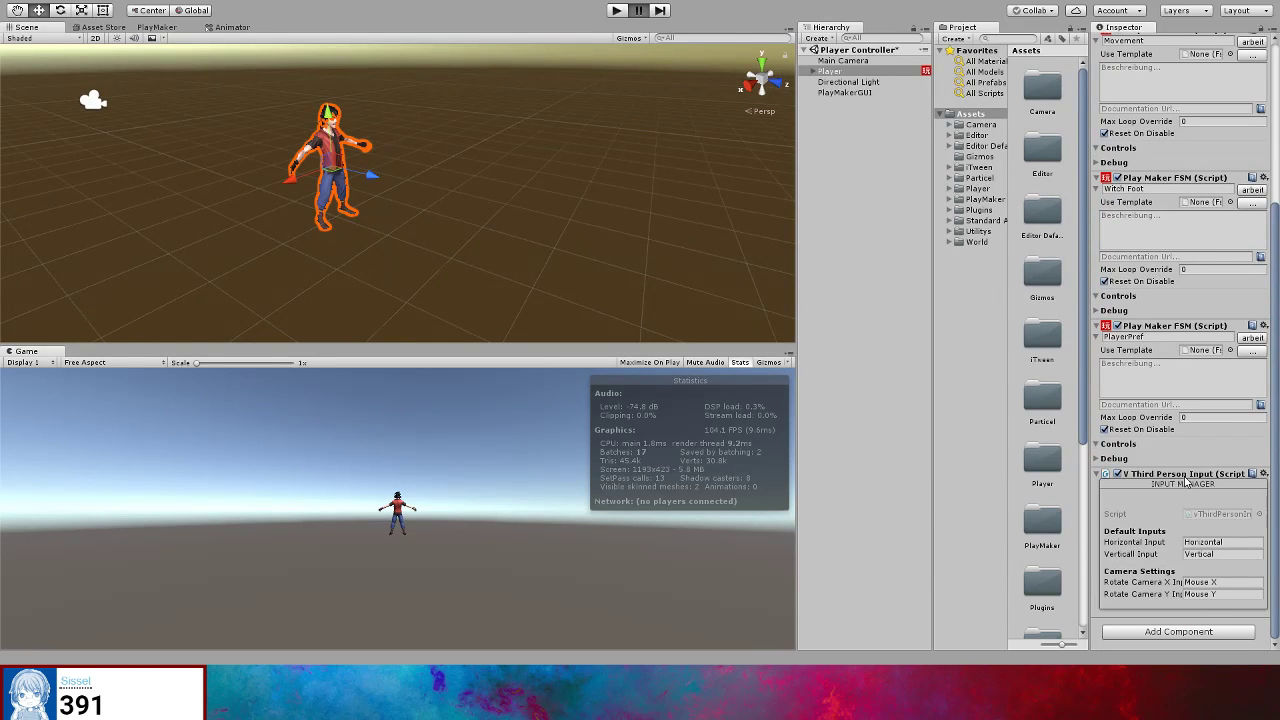
left_click(838, 61)
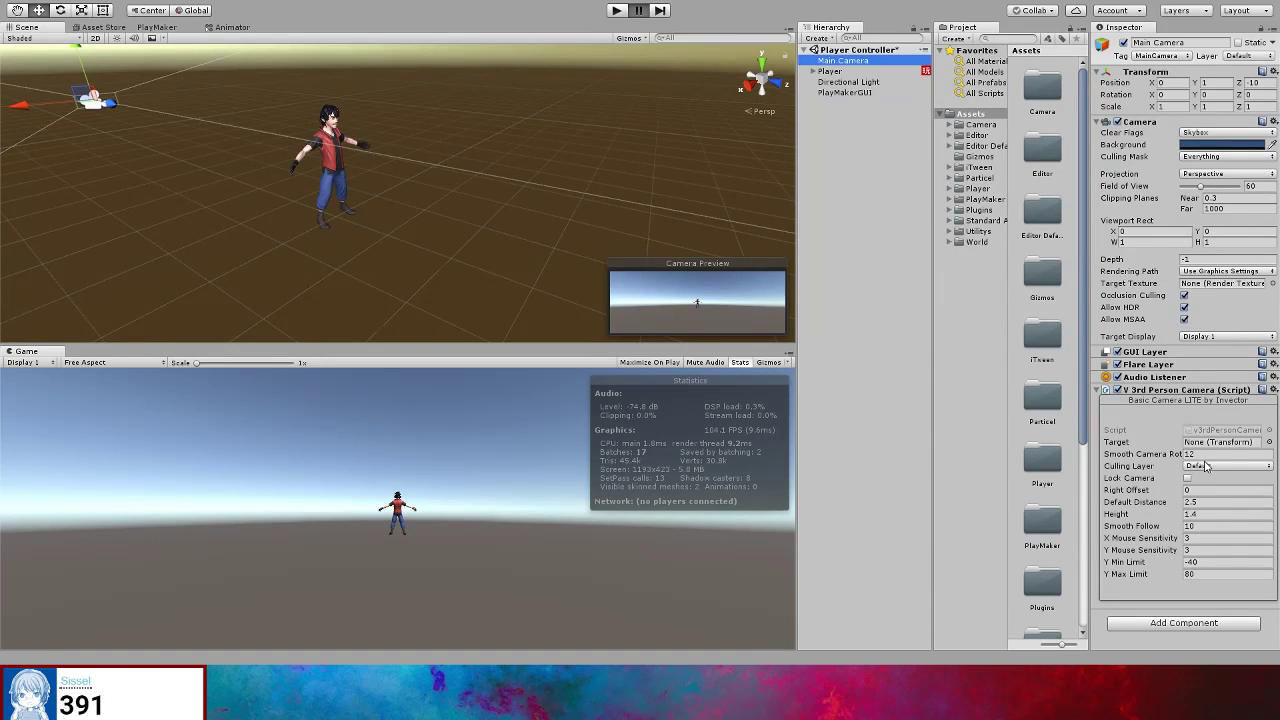
left_click(815, 72)
left_click(812, 72)
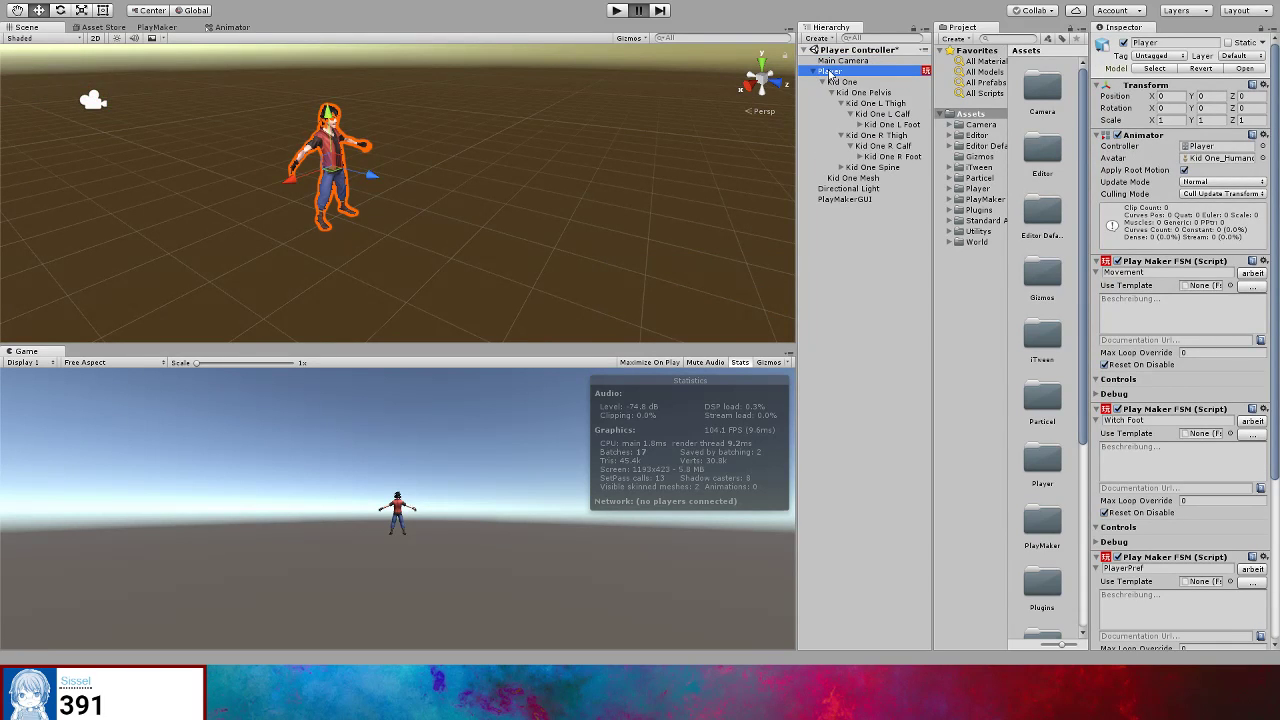
left_click(821, 82)
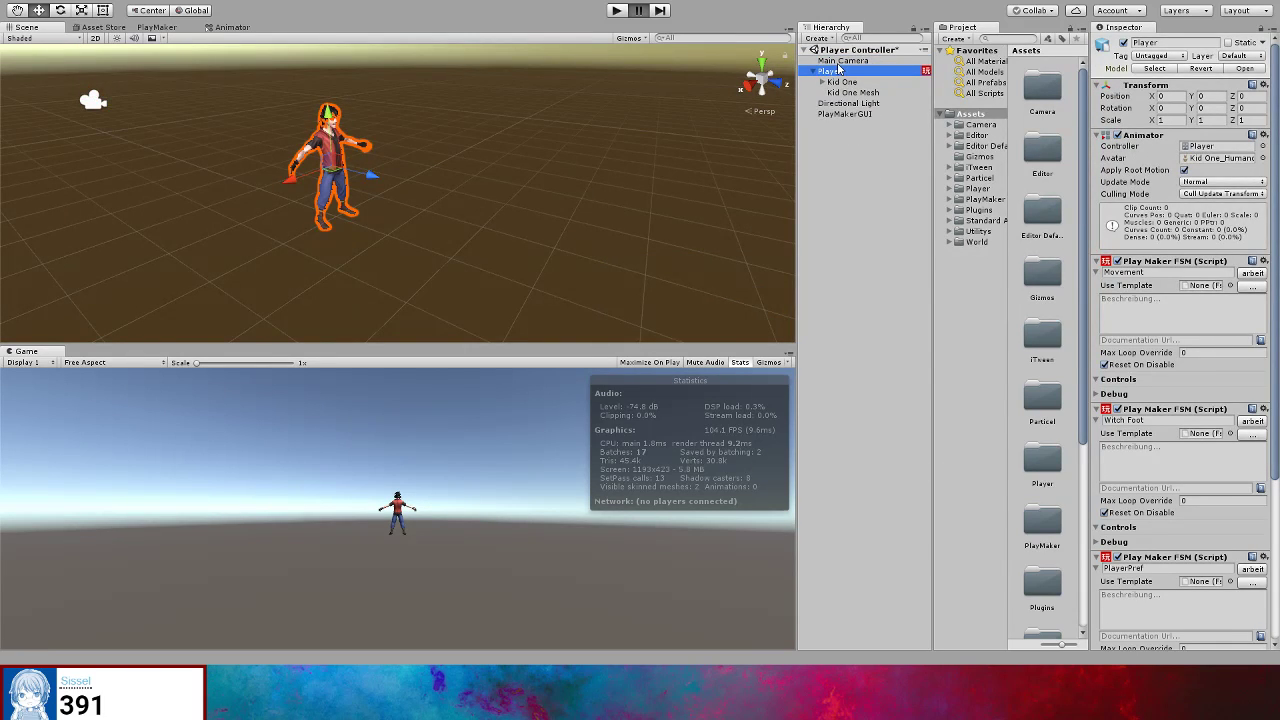
left_click(838, 63)
left_click_drag(836, 72, 1220, 442)
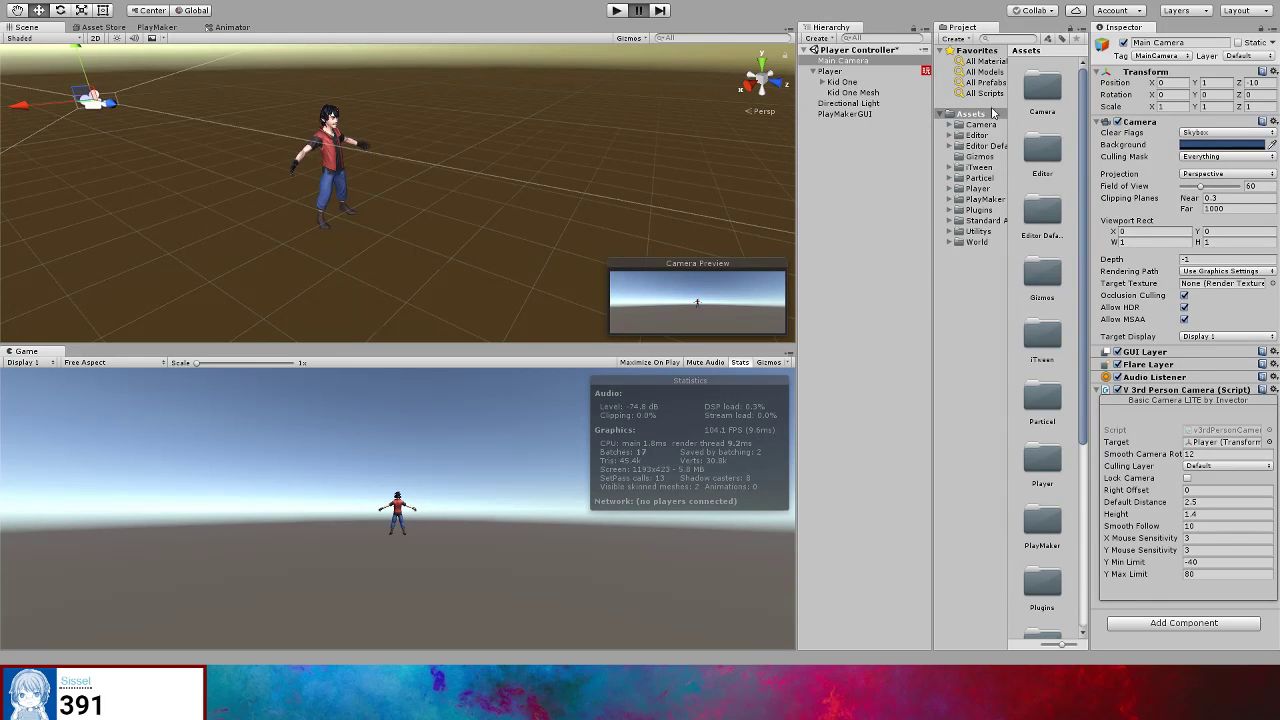
Add a plane to the scene and set its X and Z scale to 25.
left_click(978, 142)
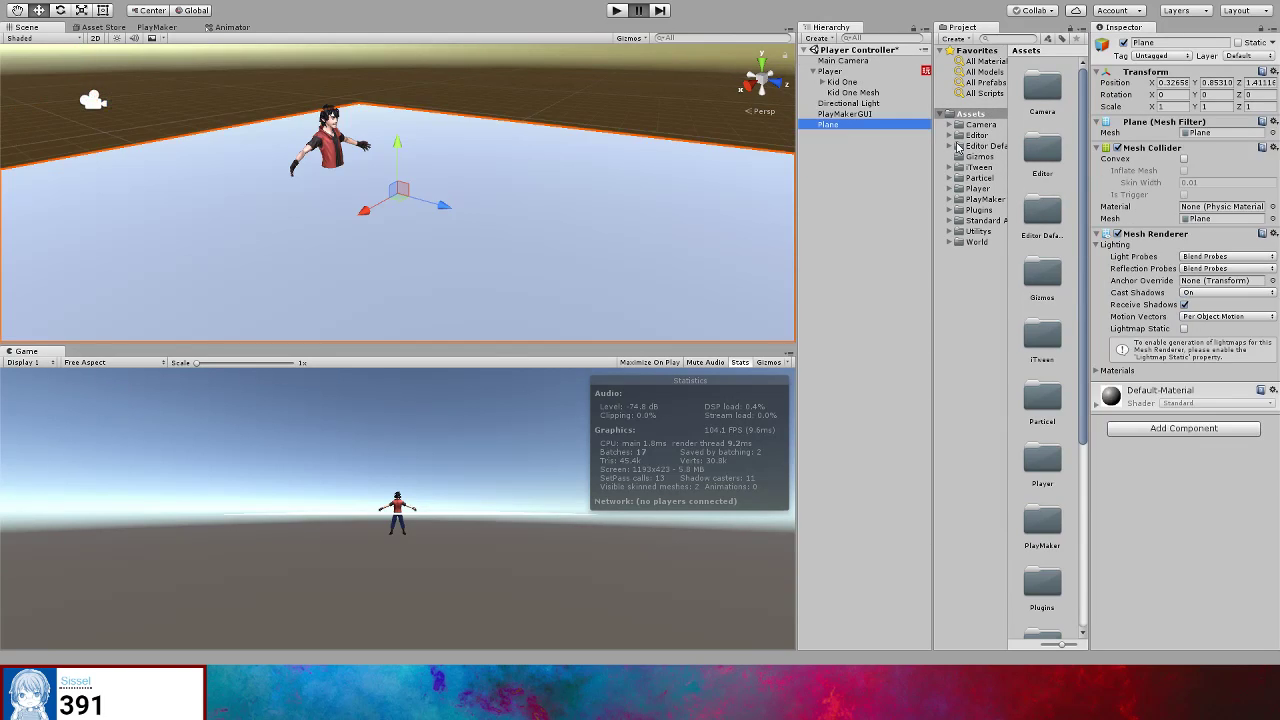
left_click(1182, 107)
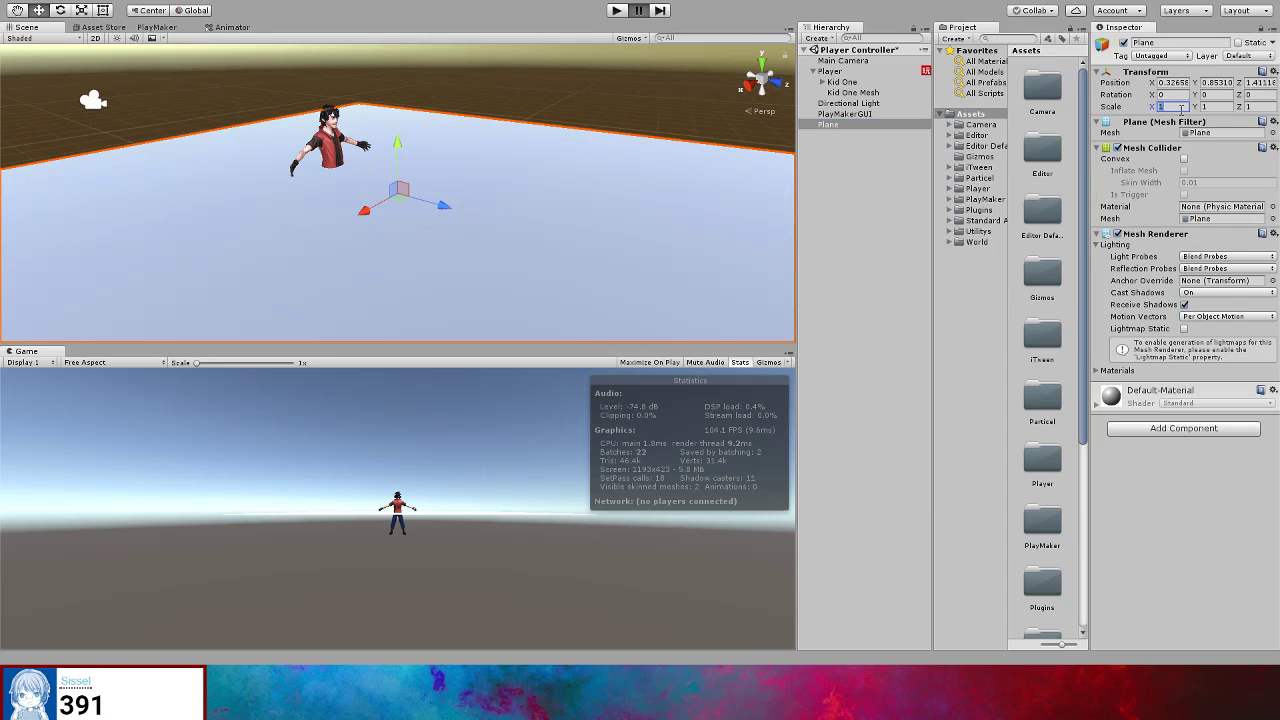
type("25")
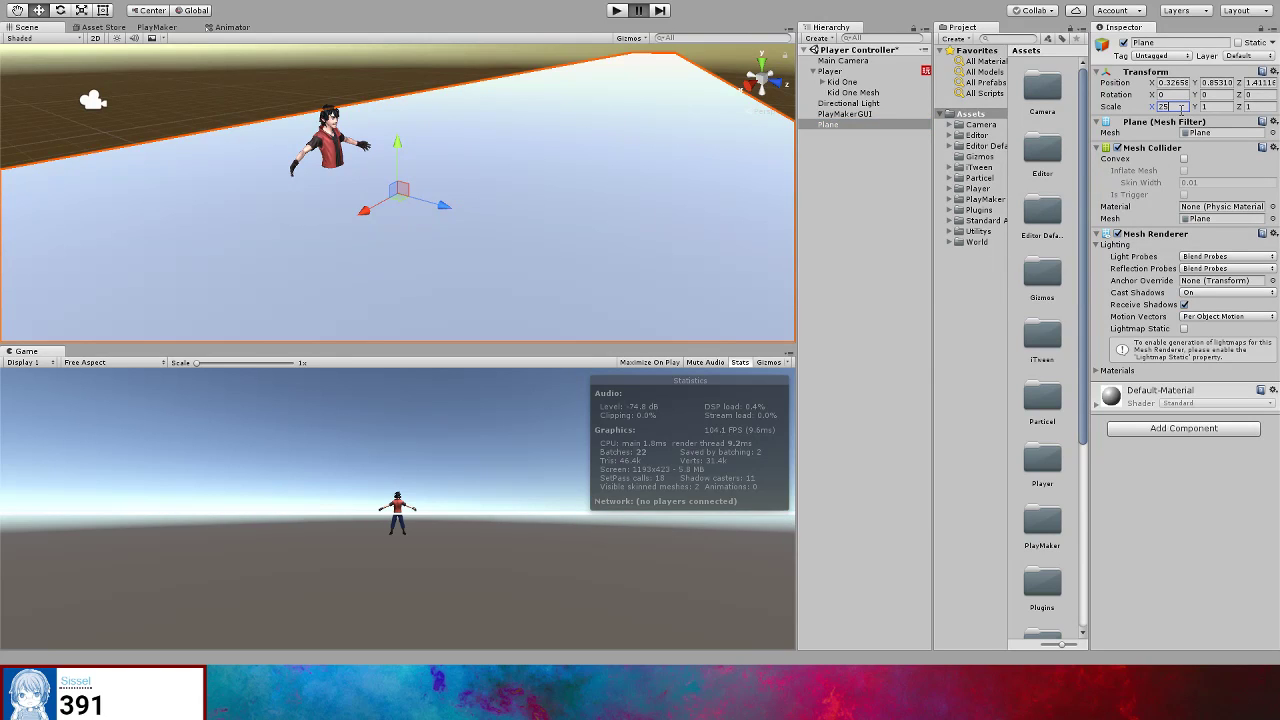
left_click(1256, 108)
type("25")
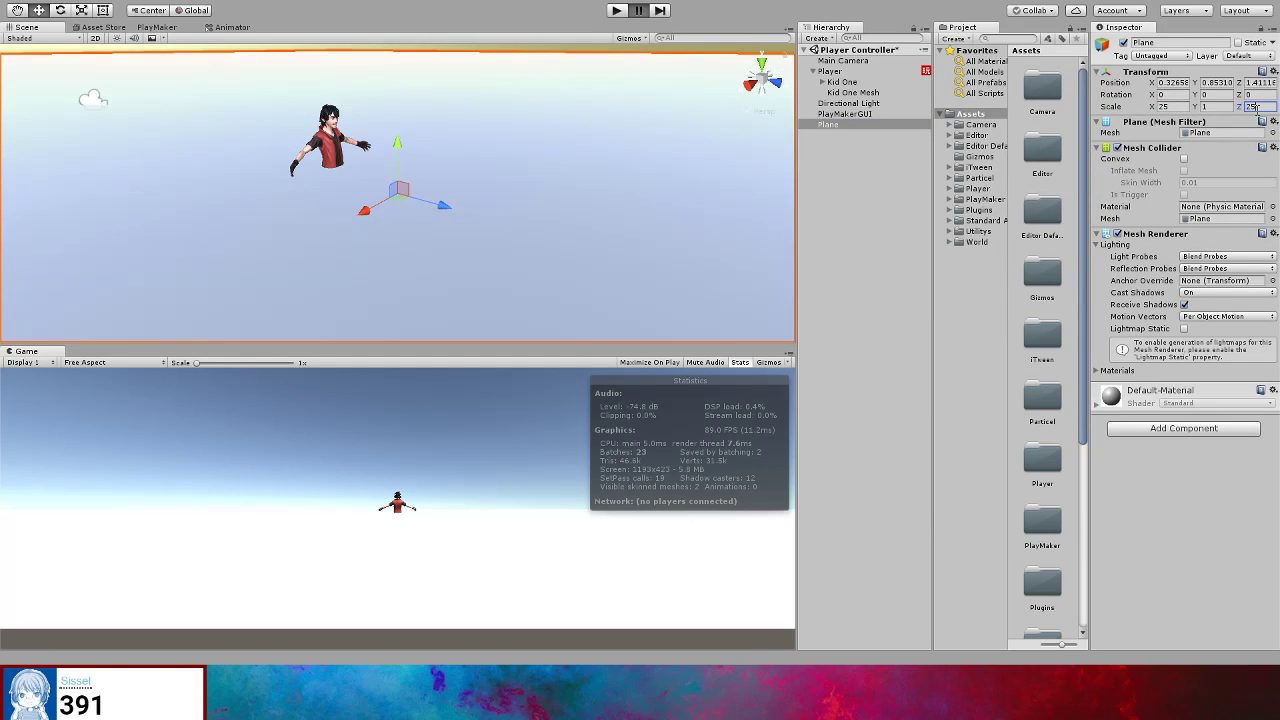
Set the plane's X, Y and Z position to 0.
left_click(1215, 83)
type("0")
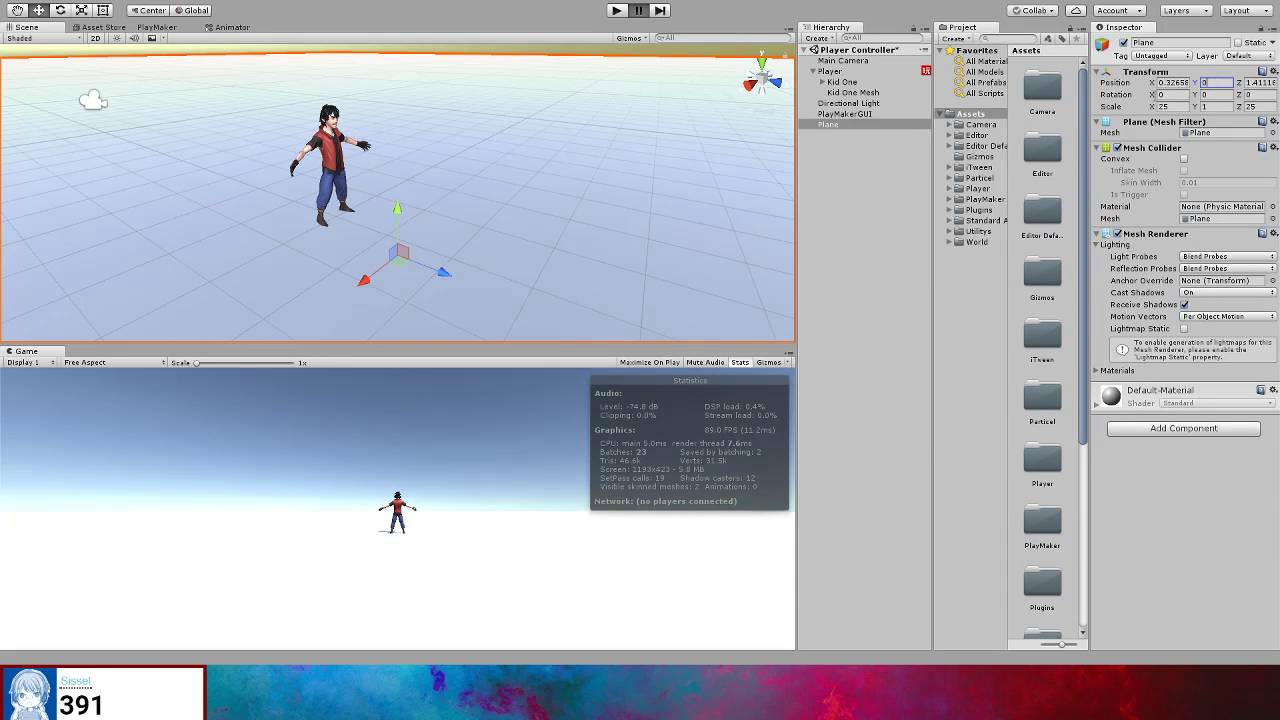
left_click(1172, 83)
type("0")
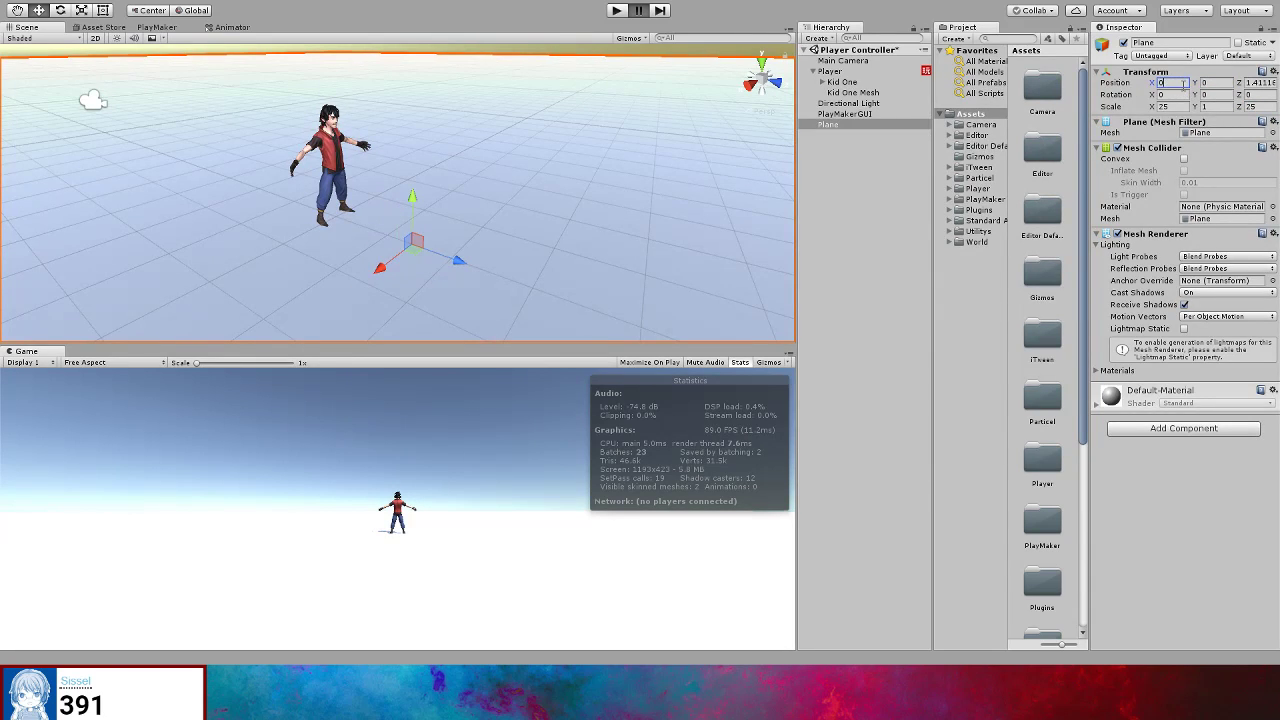
left_click(1261, 83)
type("0")
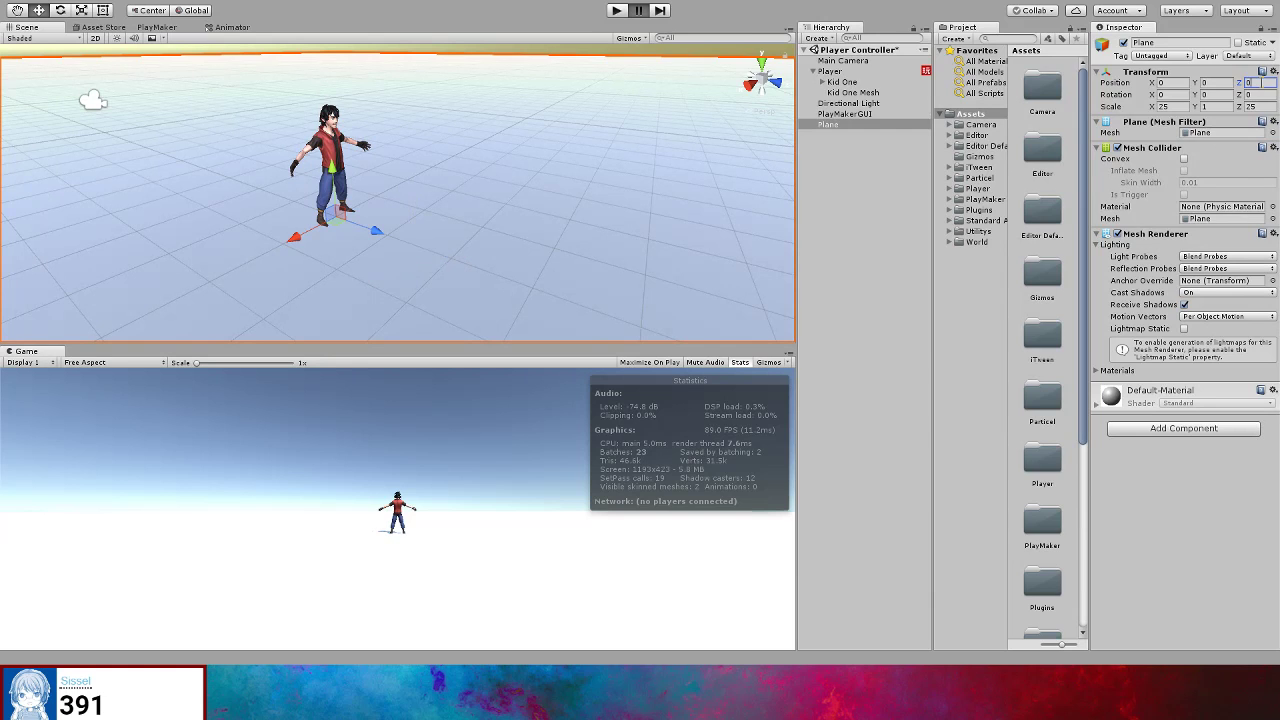
Lower the plane slightly beneath the character's feet to a Y position of about -0.012.
right_click_drag(426, 243, 549, 243)
key("w")
left_click_drag(453, 159, 325, 144)
key("s")
key("a")
right_click_drag(325, 144, 621, 134)
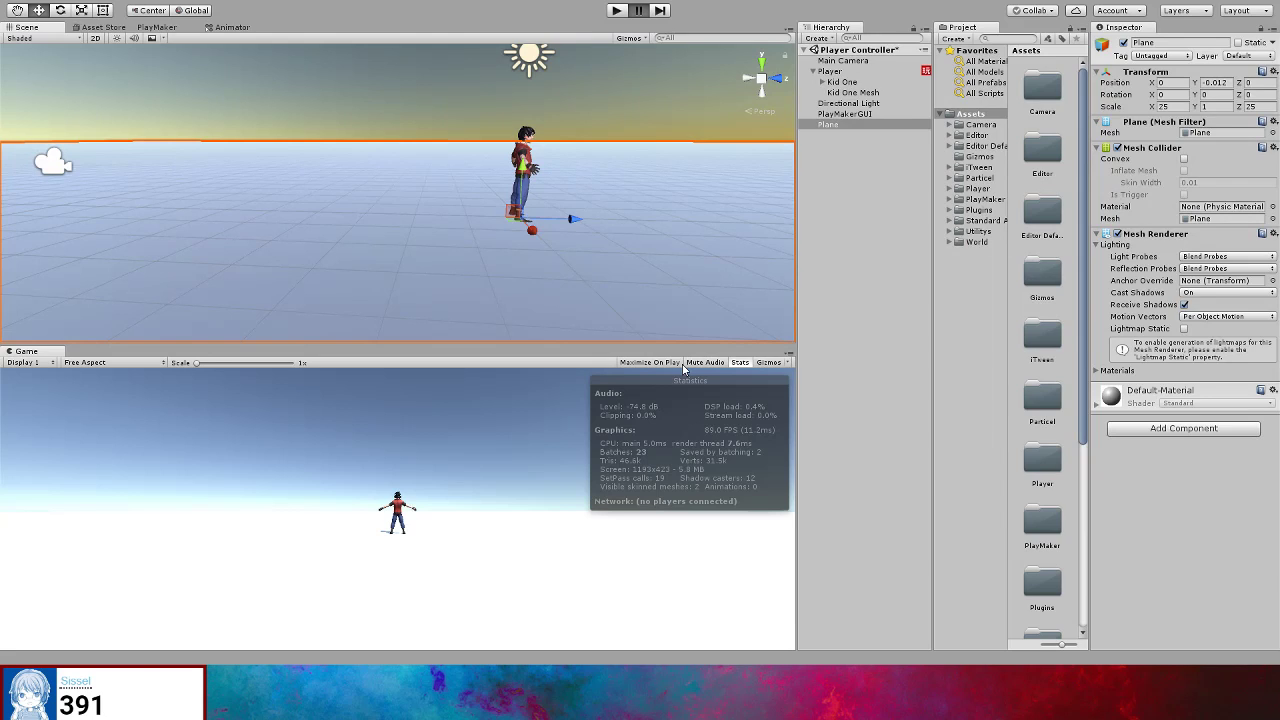
Run the scene, test walking the character and orbiting the camera around it, and stop playback.
left_click(618, 10)
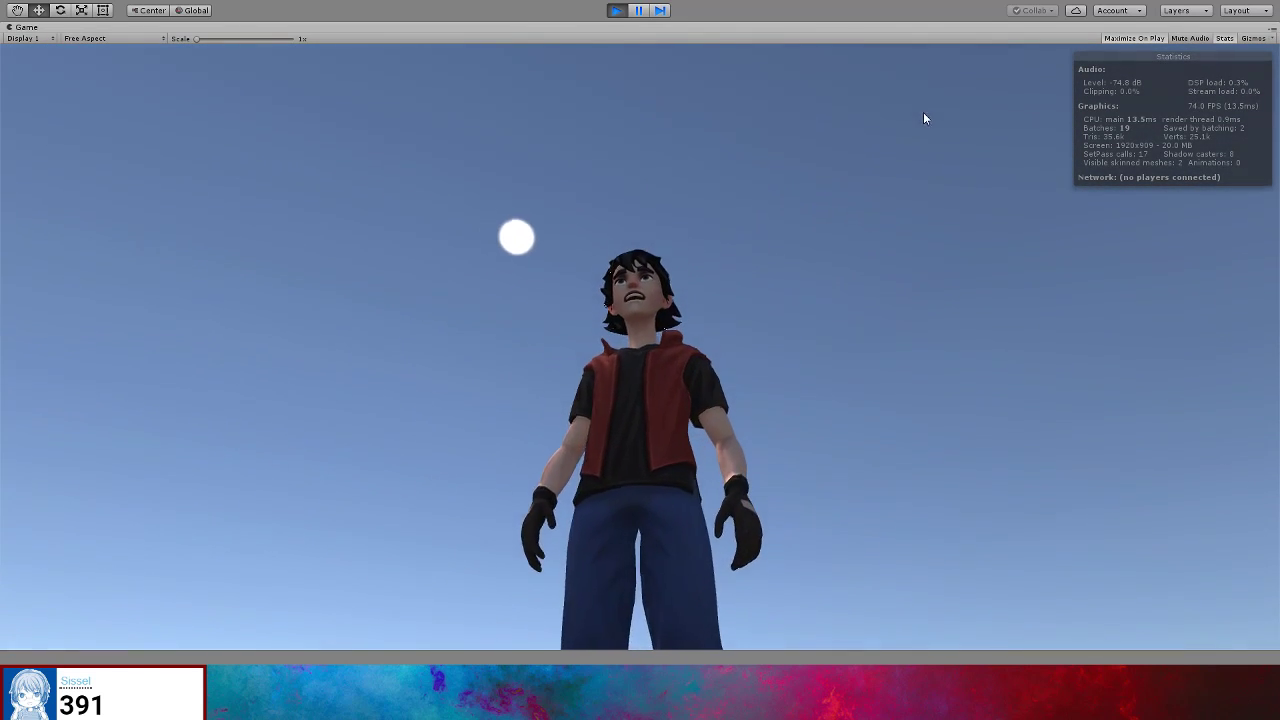
key("w")
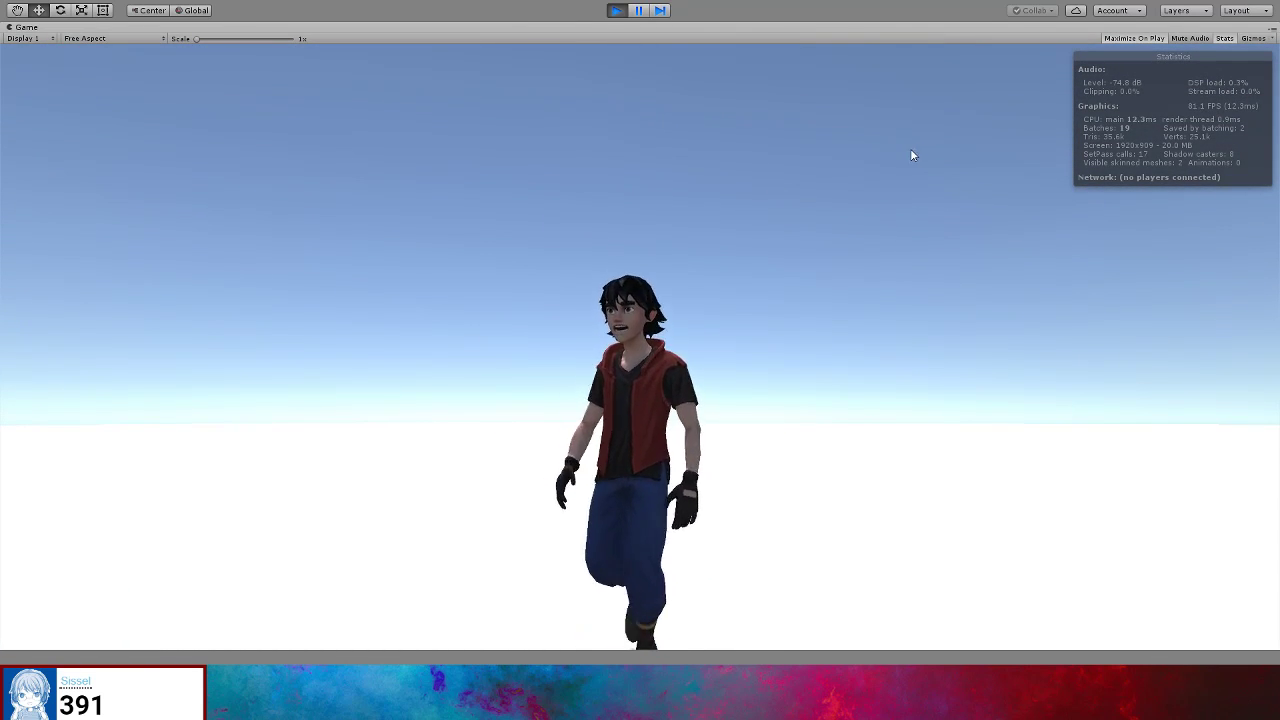
key("w")
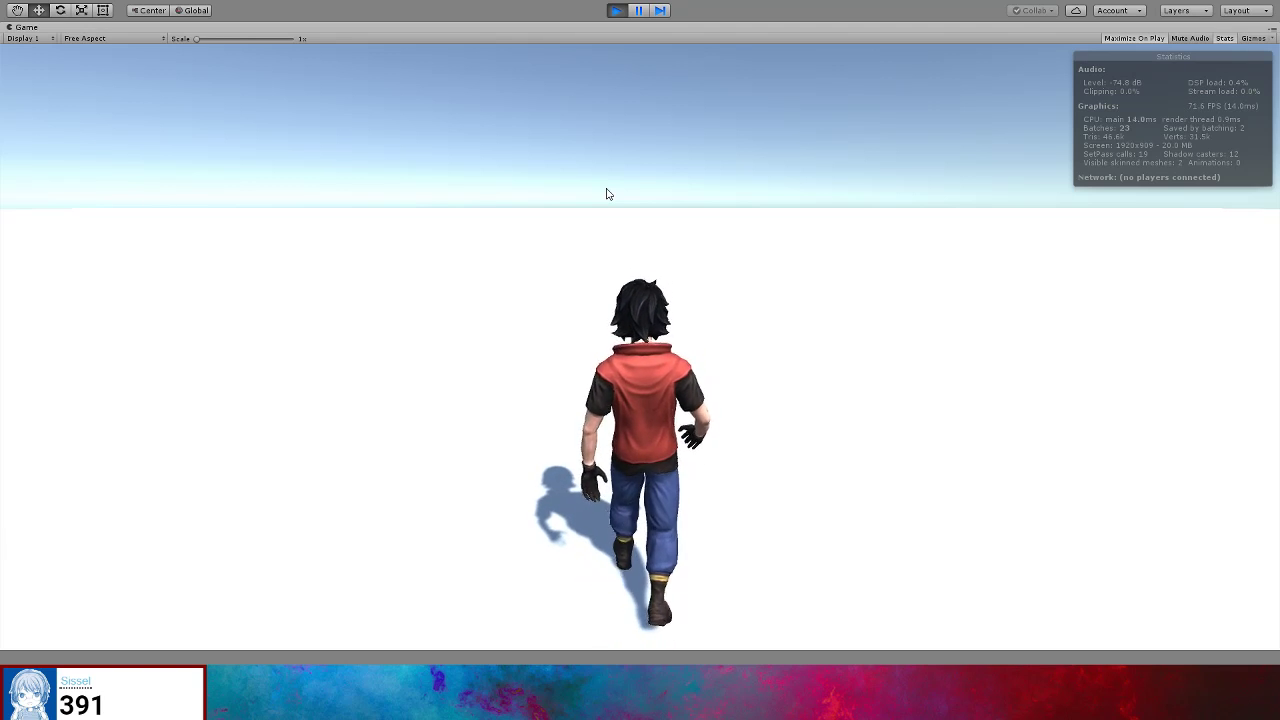
key("w")
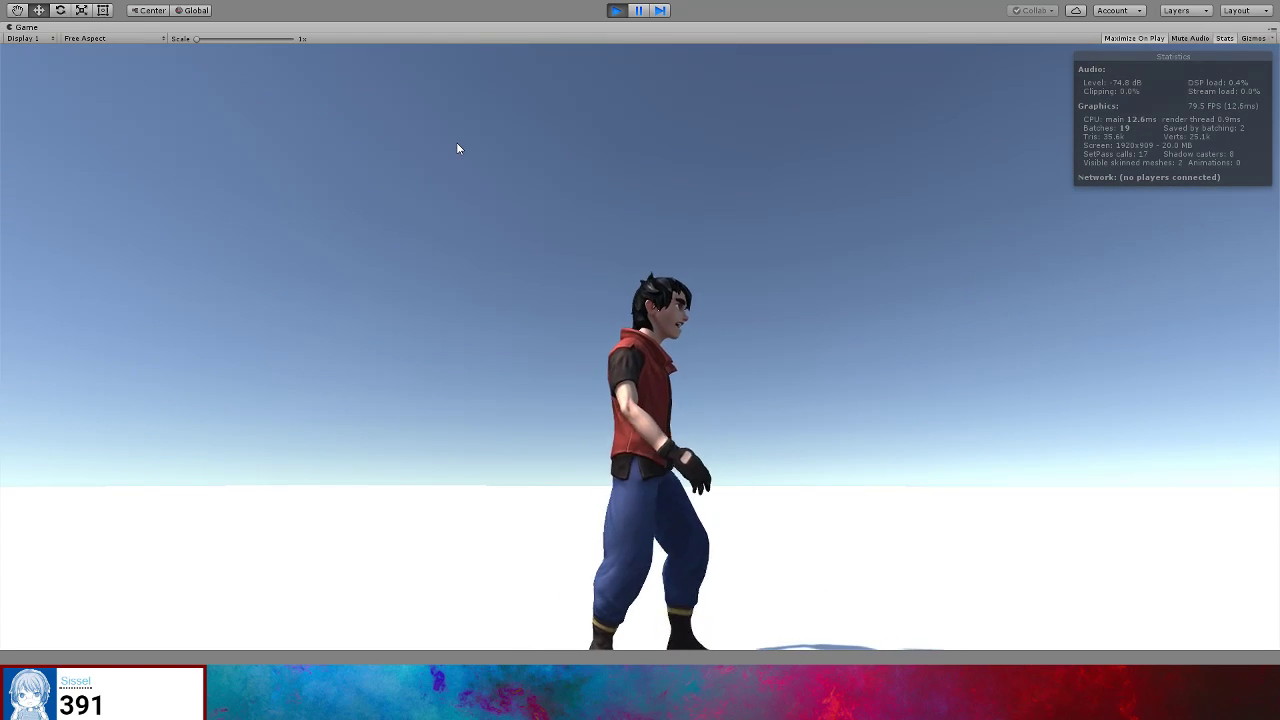
right_click_drag(457, 148, 351, 154)
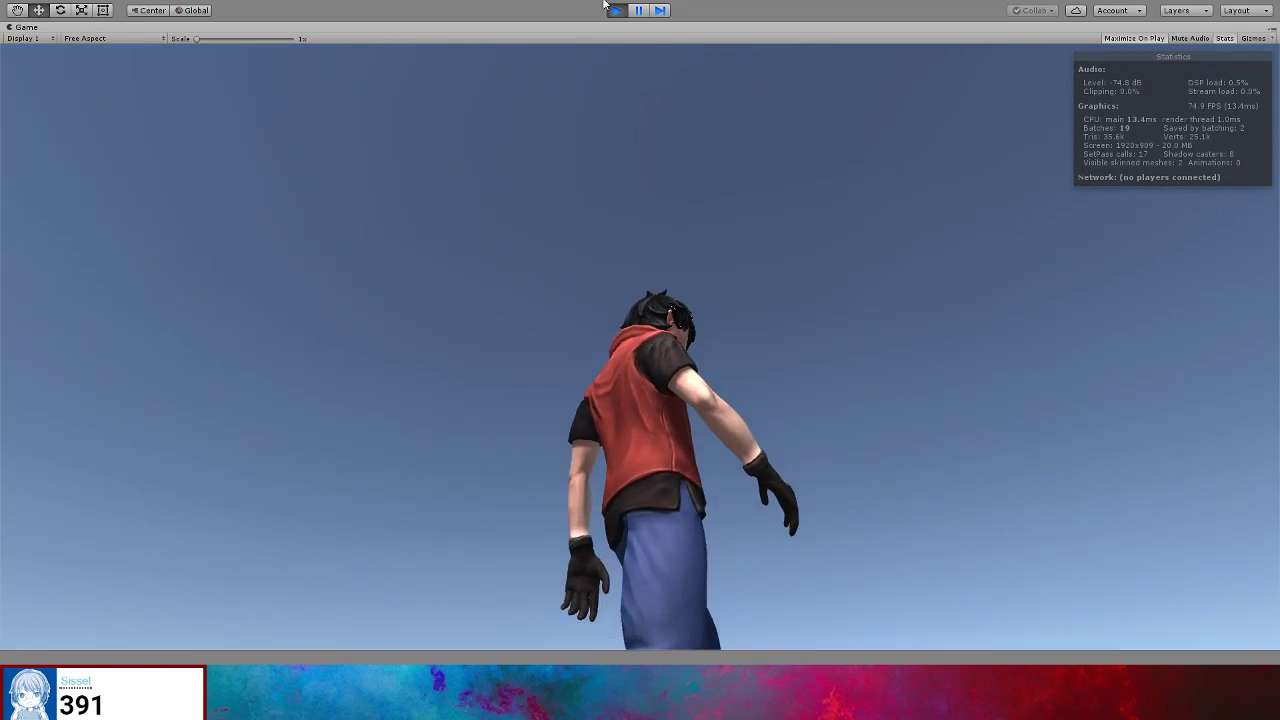
left_click(616, 10)
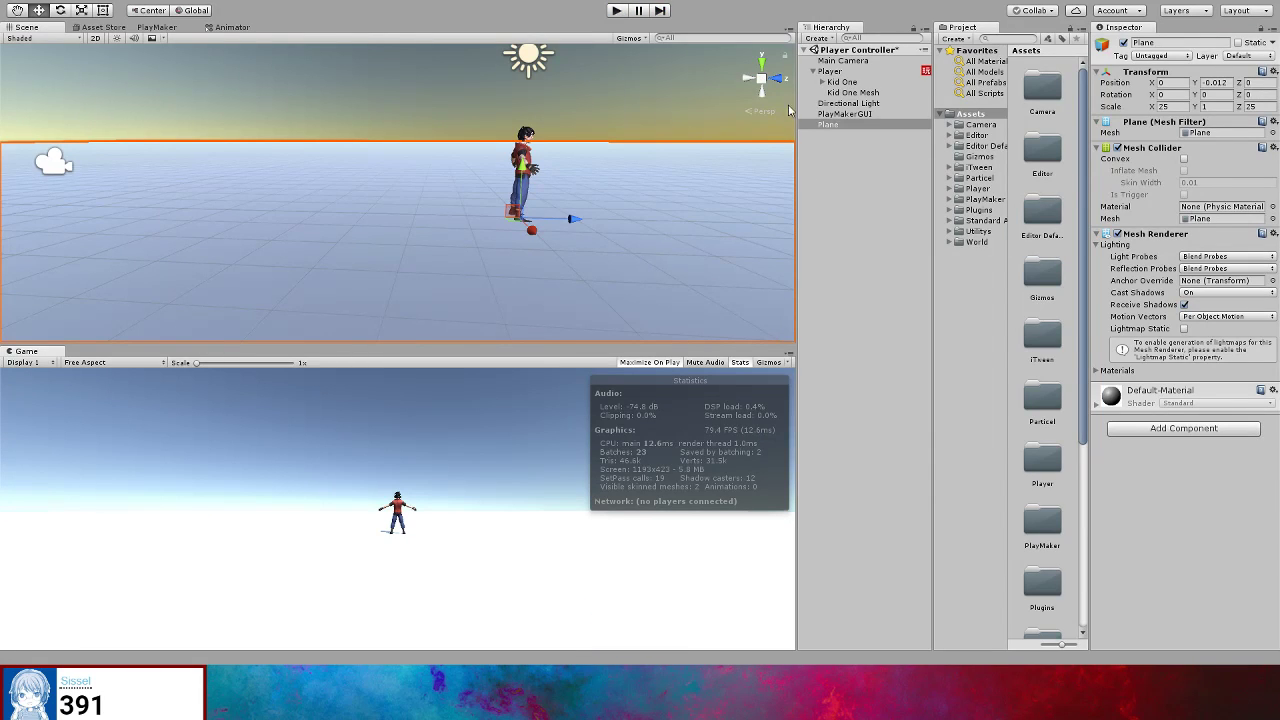
Set the Player Animator's Culling Mode to Always Animate, and switch its Update Mode to Animate Physics and back to Normal.
left_click(842, 71)
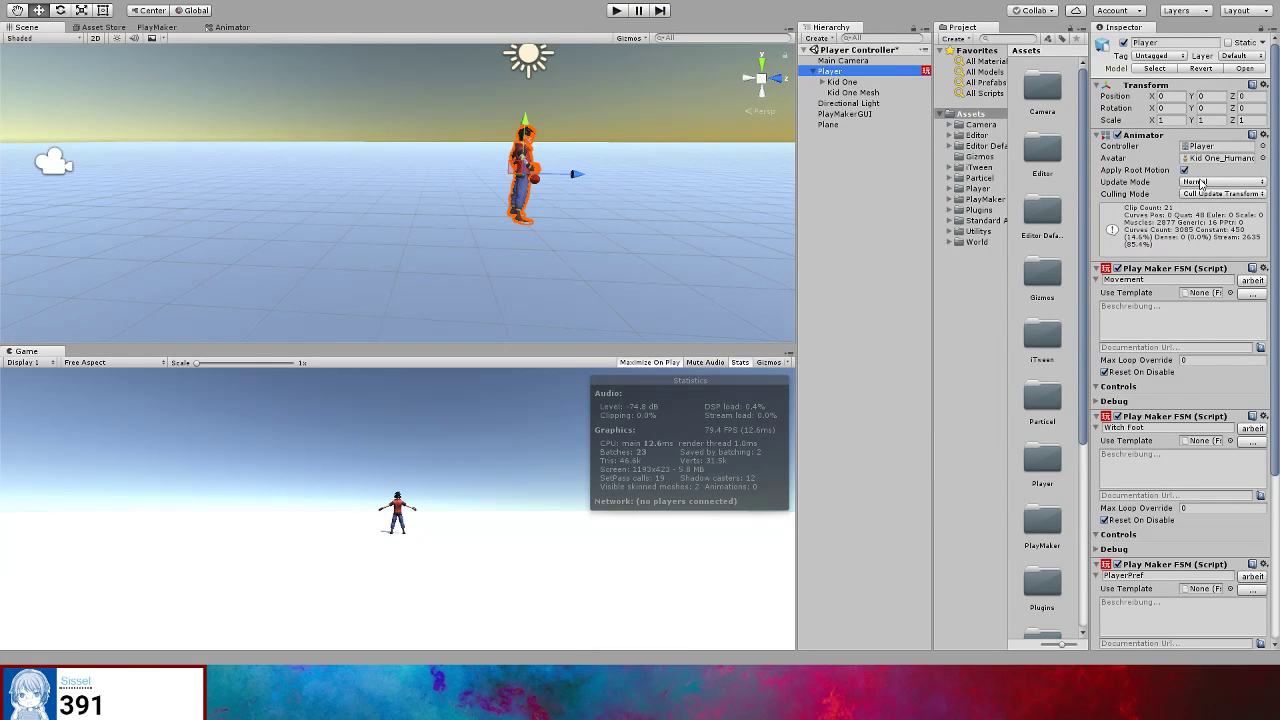
left_click(1229, 209)
left_click(1195, 194)
left_click(1209, 207)
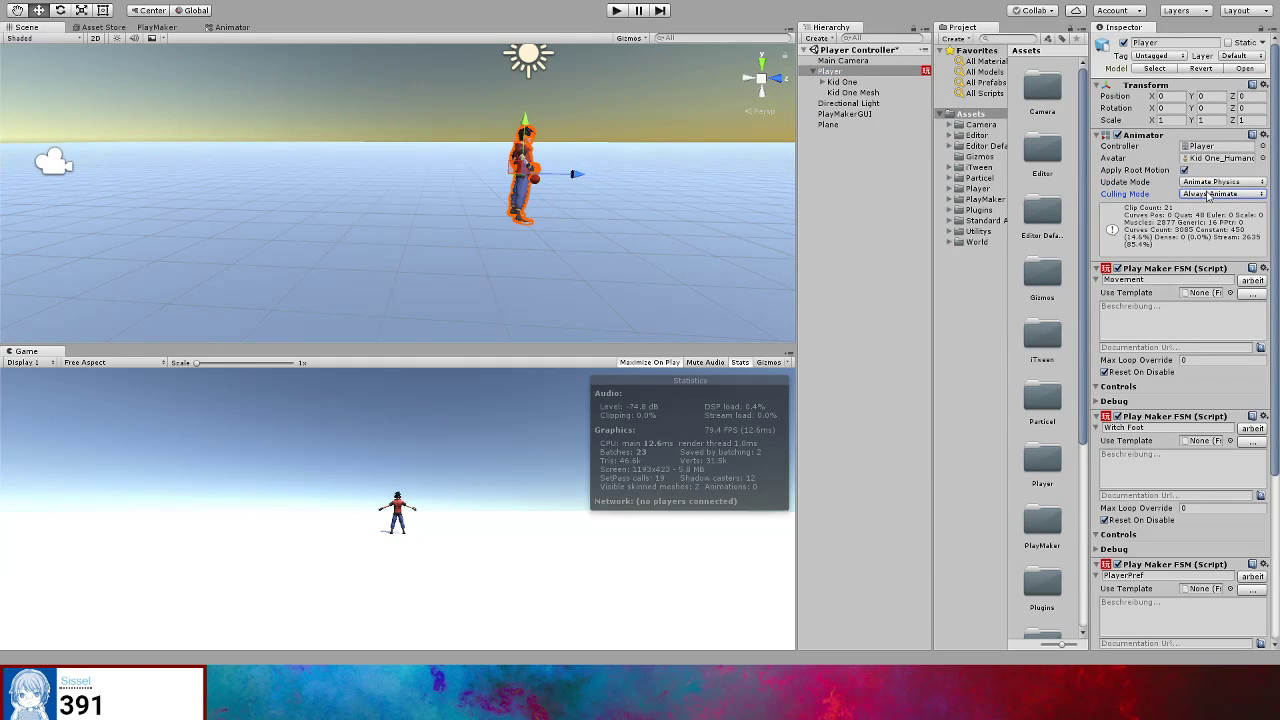
key("ctrl+z")
Play-test the character's walking with the Animator's Update Mode on Normal, and stop playback.
left_click(616, 11)
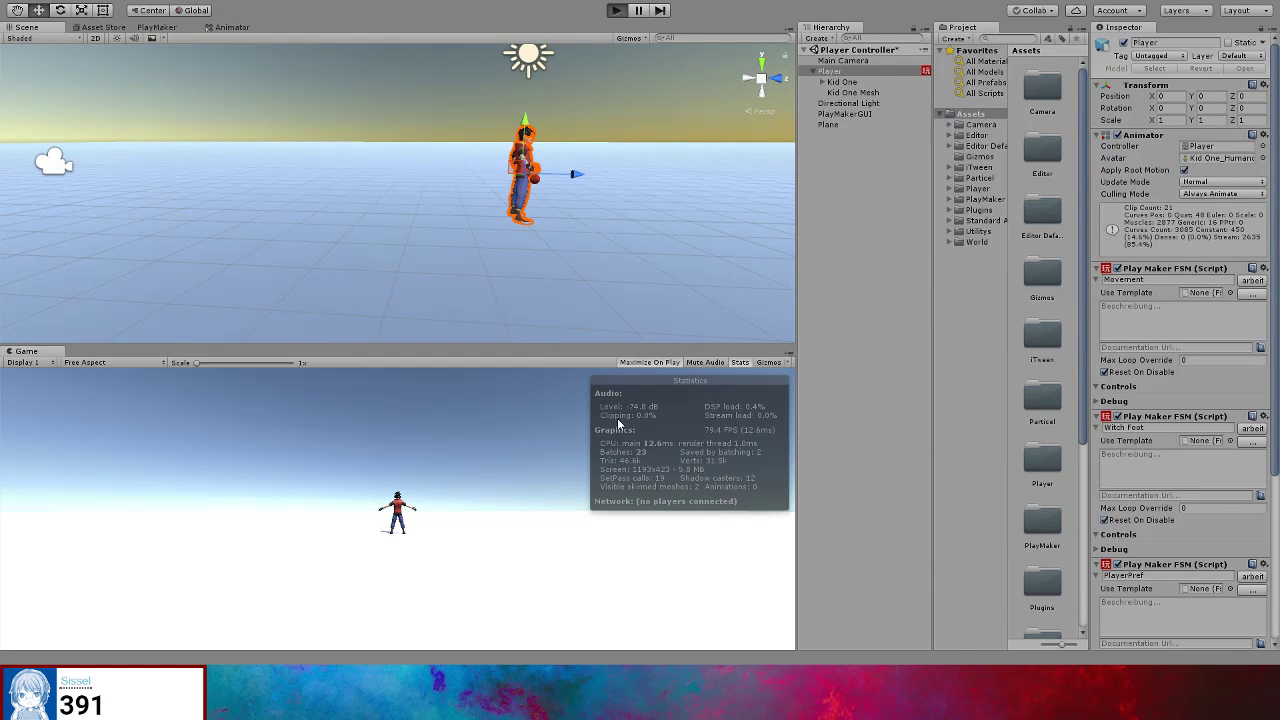
key("shift+space")
key("d")
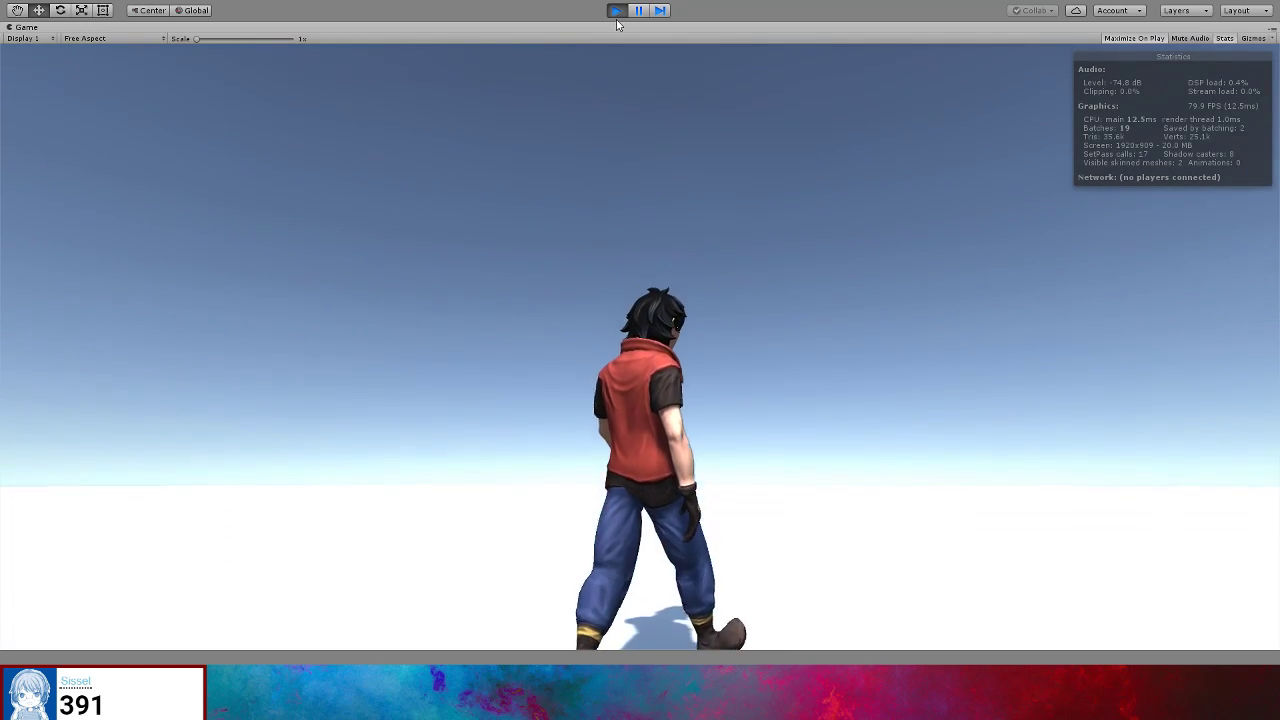
left_click(613, 14)
left_click(614, 14)
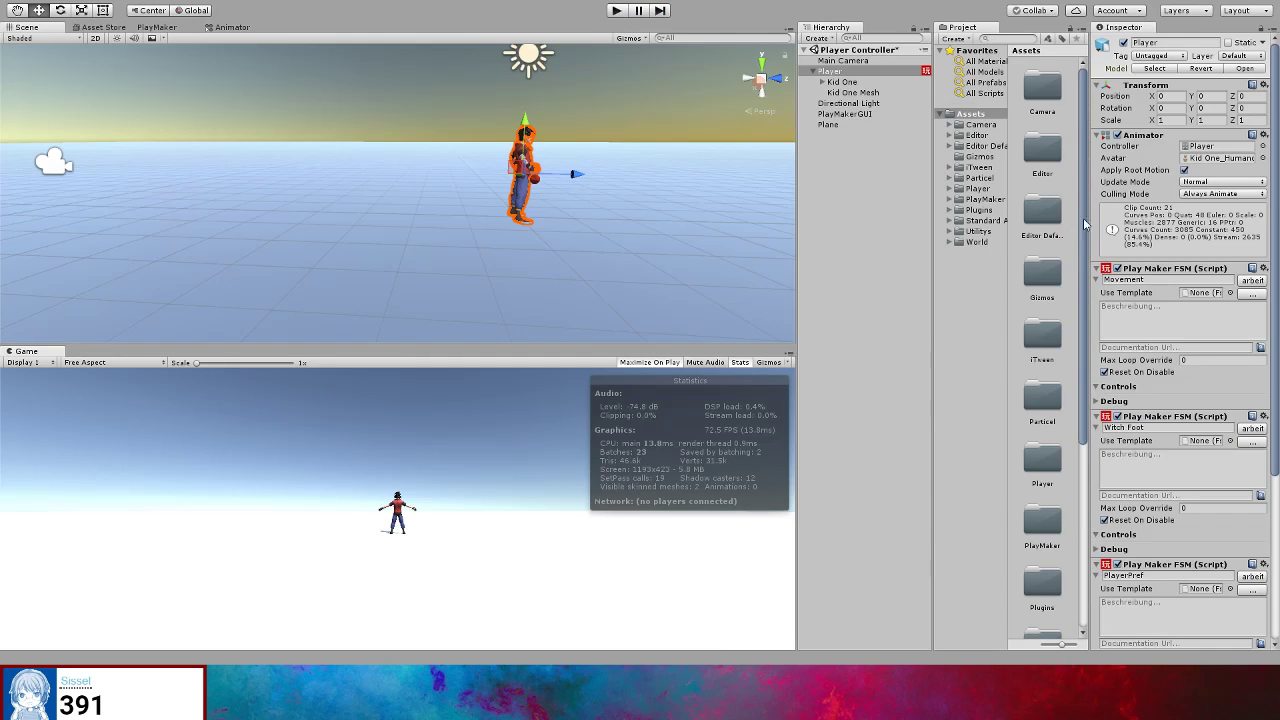
Set the Player Animator's Update Mode to Animate Physics and test the character in Play mode.
left_click(1208, 210)
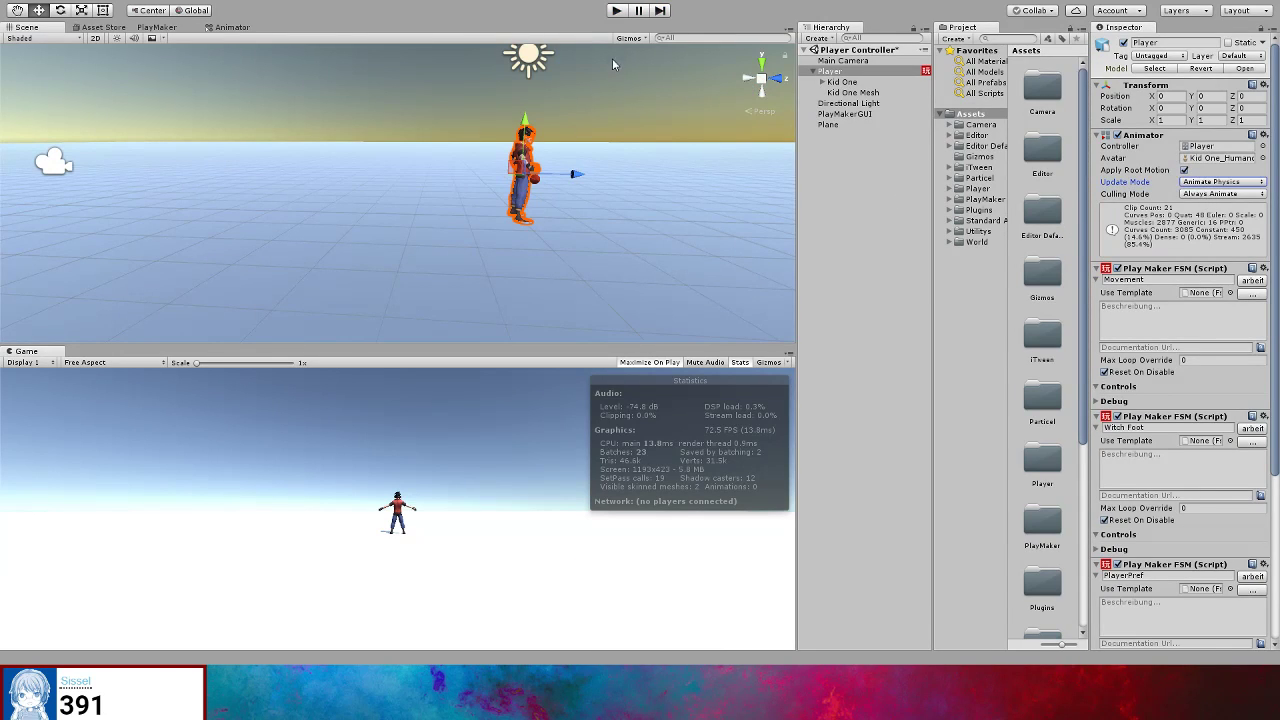
left_click(616, 10)
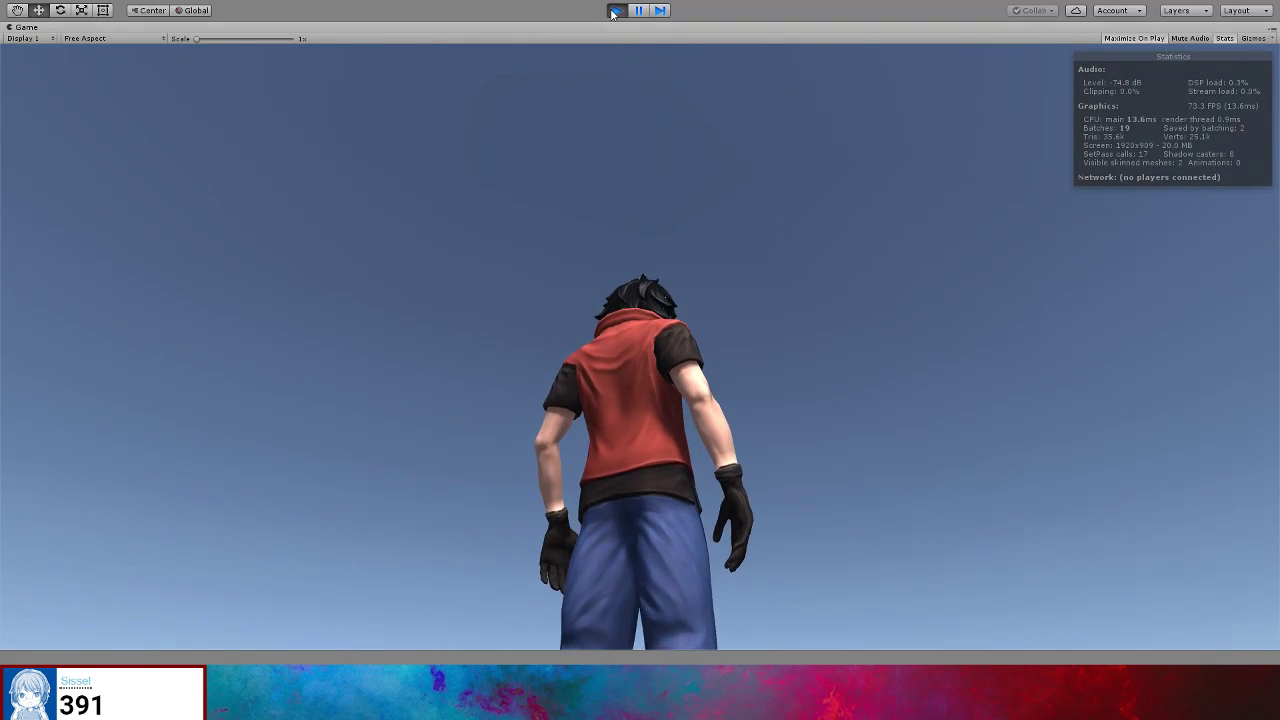
left_click(616, 10)
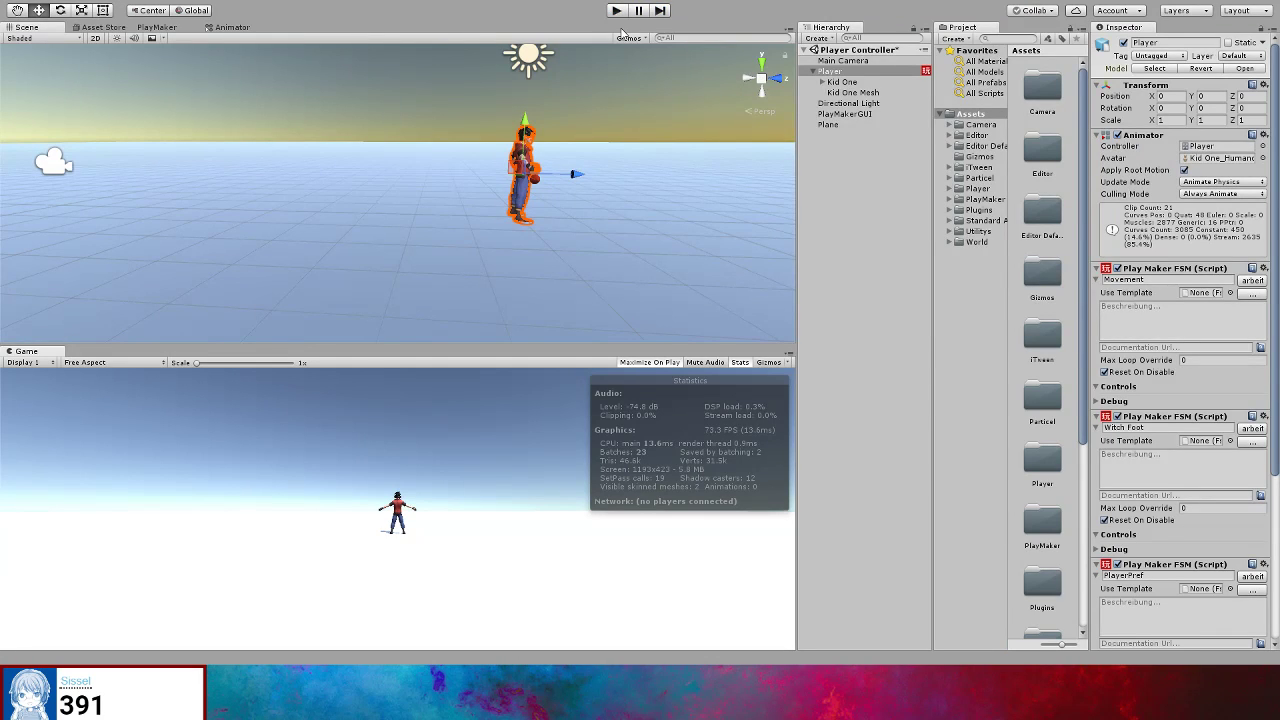
Add a new PlayMaker FSM to Main Camera.
left_click(850, 50)
left_click(812, 60)
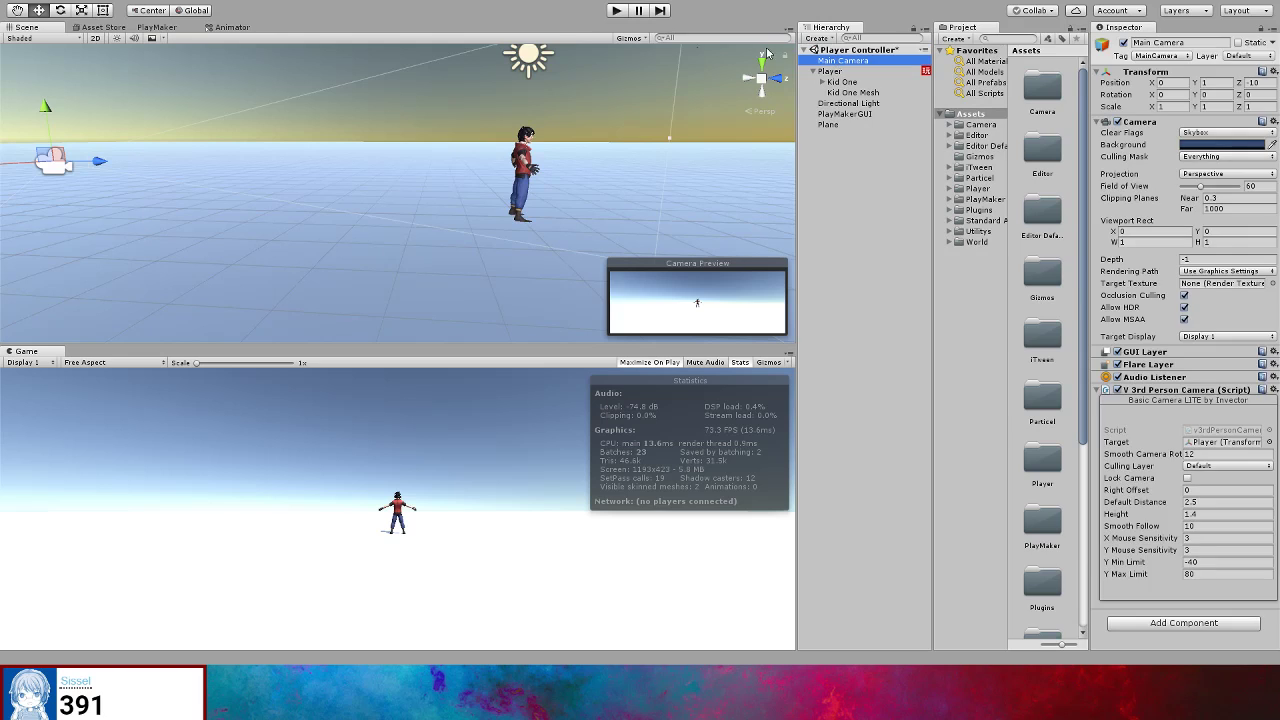
left_click(165, 27)
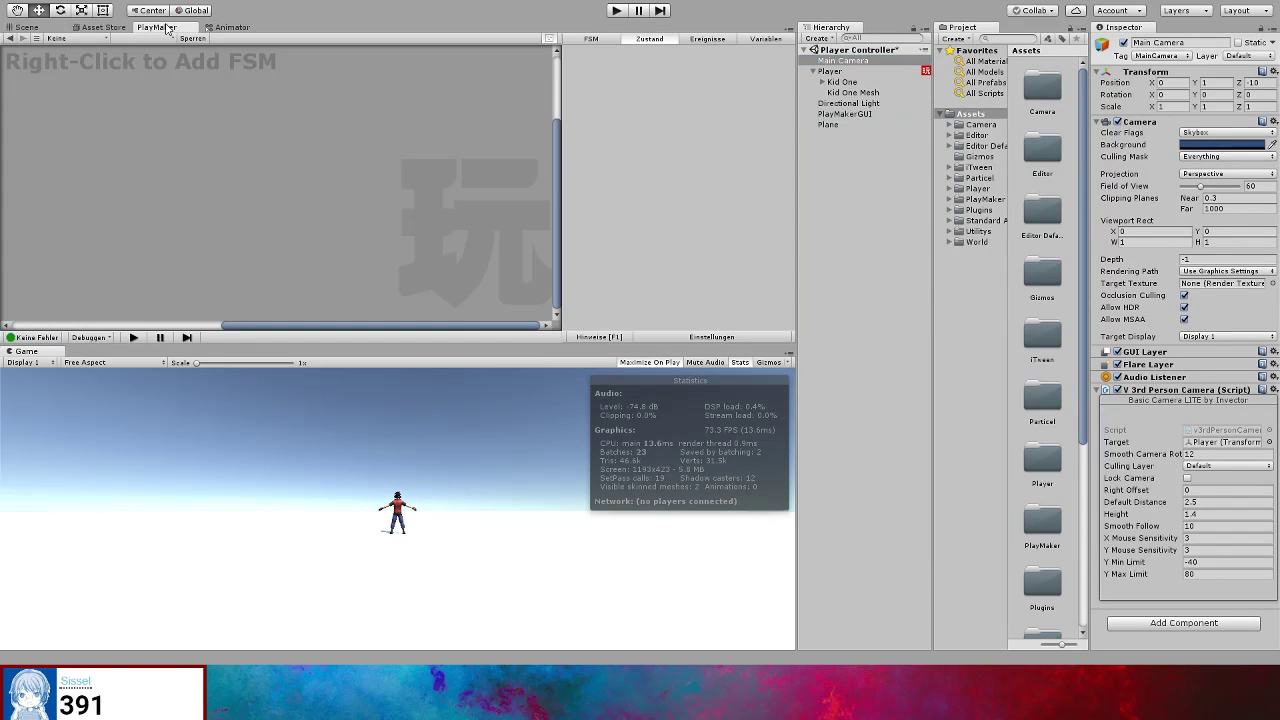
right_click(178, 67)
left_click(202, 71)
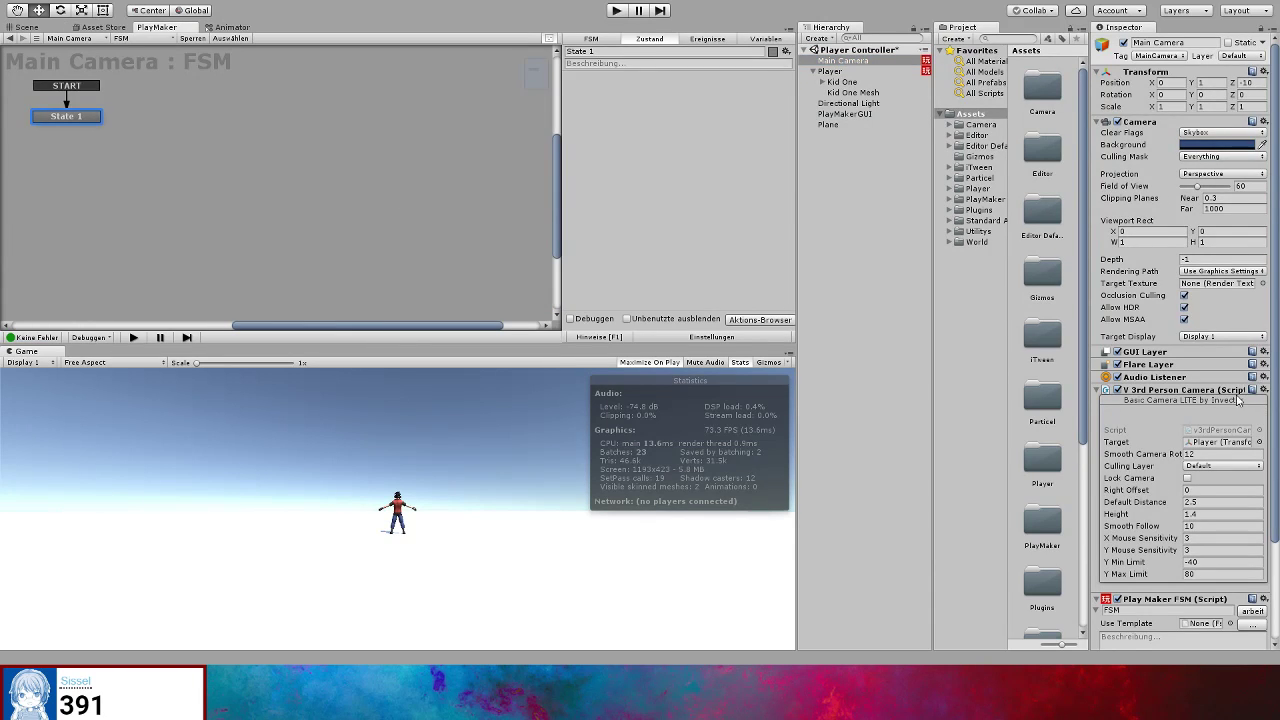
Name Main Camera's new FSM "Camera Motor and so one".
scroll(1140, 391, "down", 3)
left_click(1141, 490)
type("Look It")
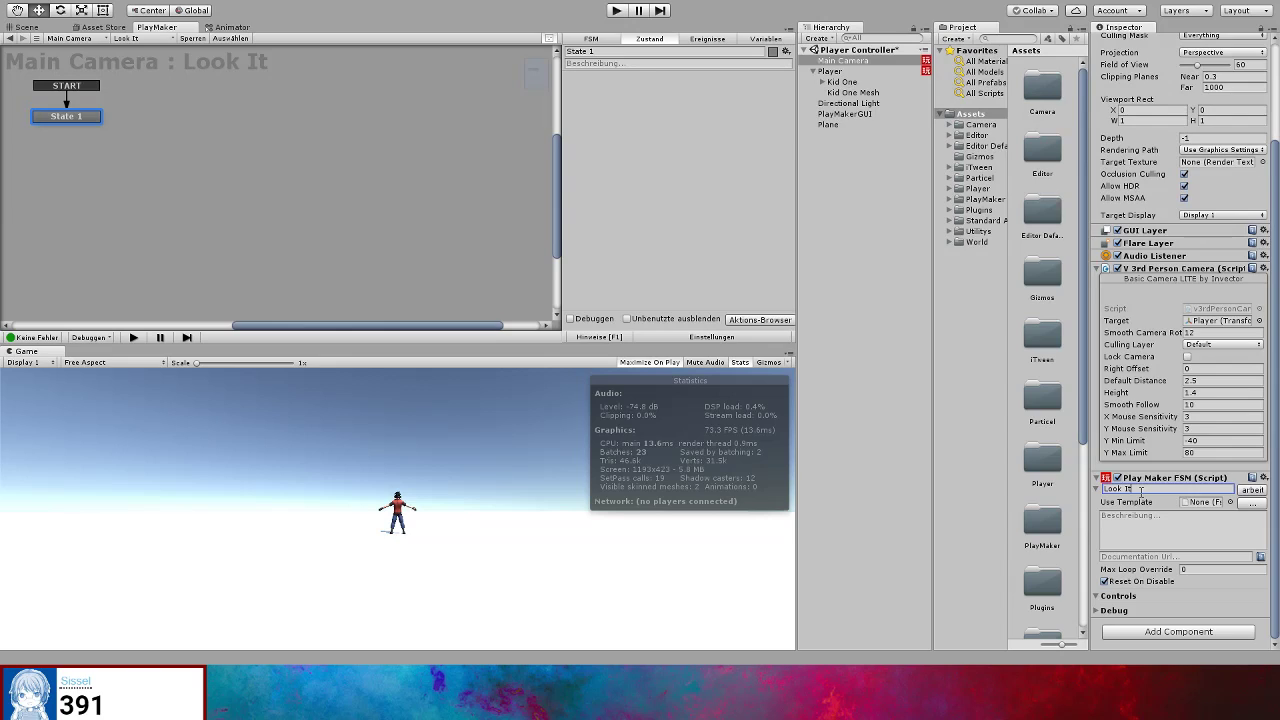
key("BackSpace")
key("BackSpace")
key("BackSpace")
key("BackSpace")
key("BackSpace")
key("BackSpace")
type("Camera Motor and so one")
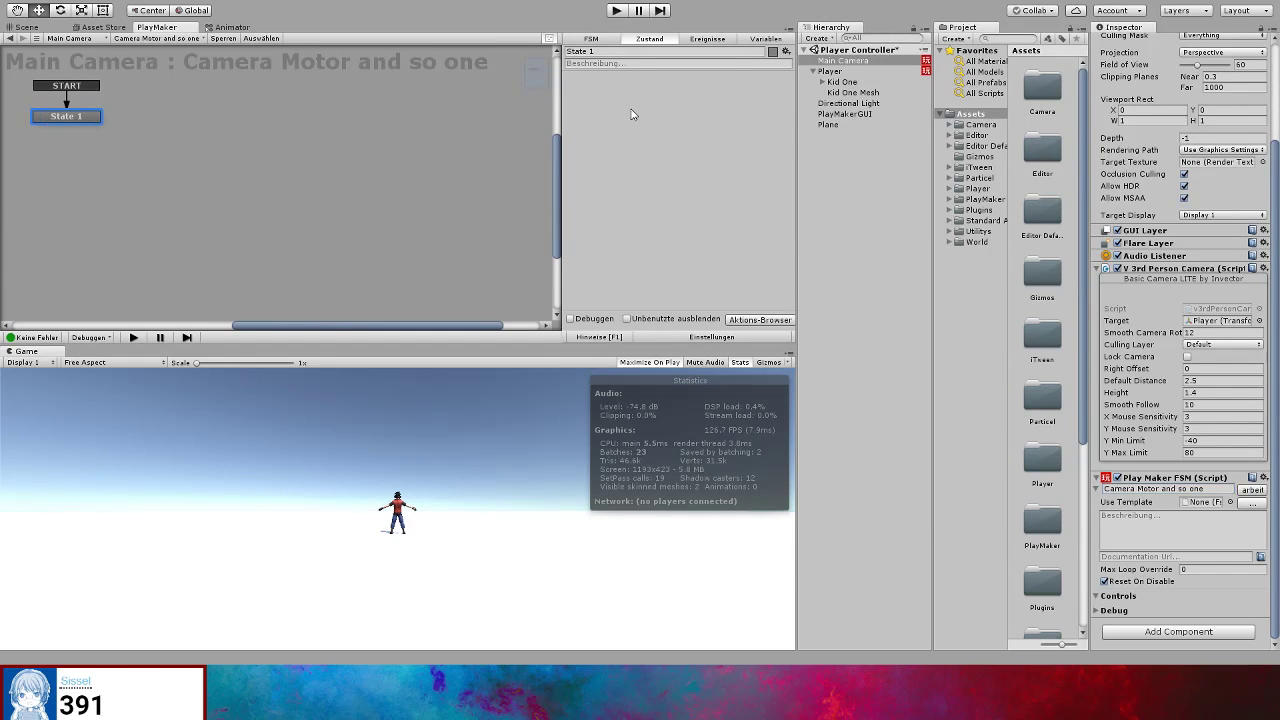
Rename Main Camera's state to "Look It" and add a Smooth Look At Direction action to it.
left_click(640, 51)
type("Look It")
left_click_drag(869, 24, 801, 36)
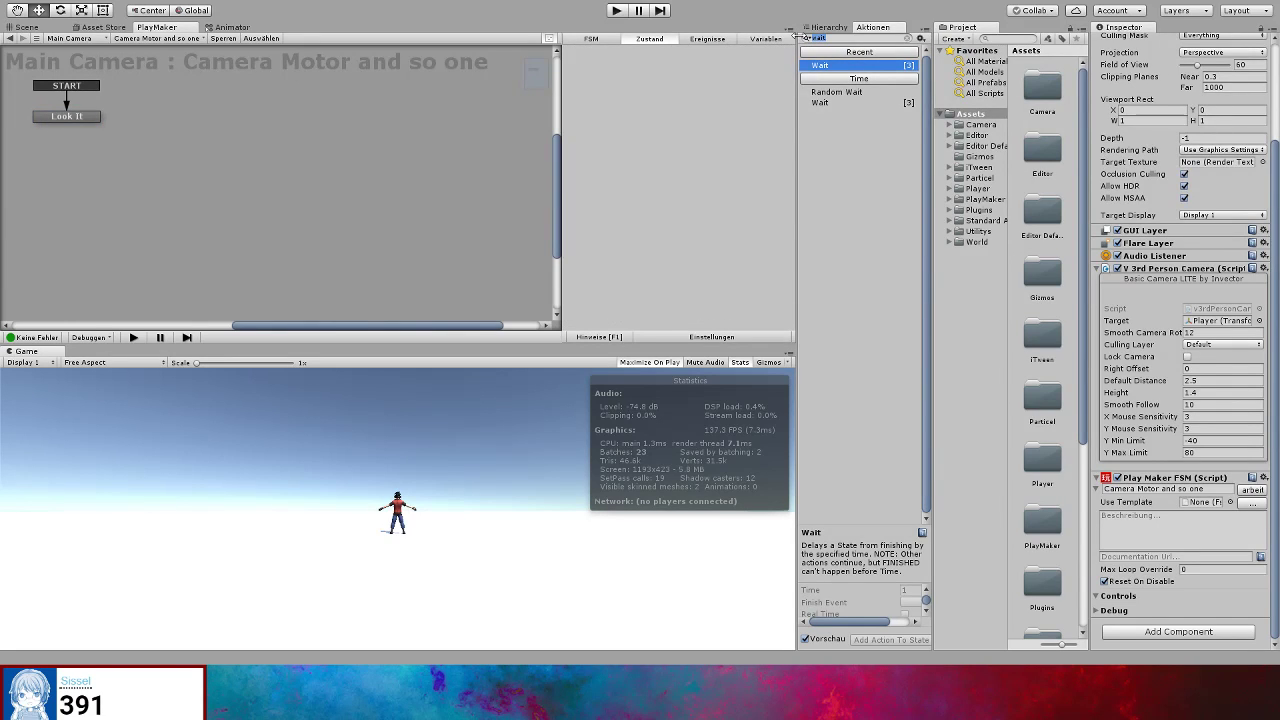
type("smoo")
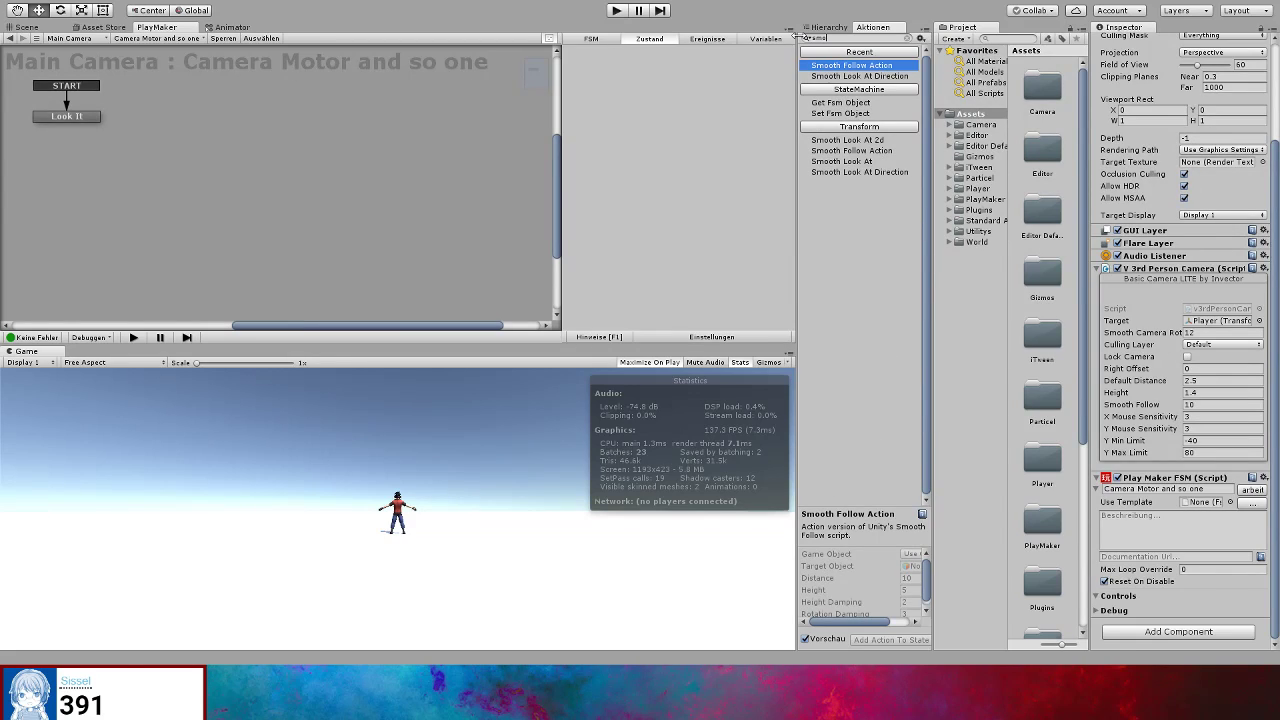
key("Down")
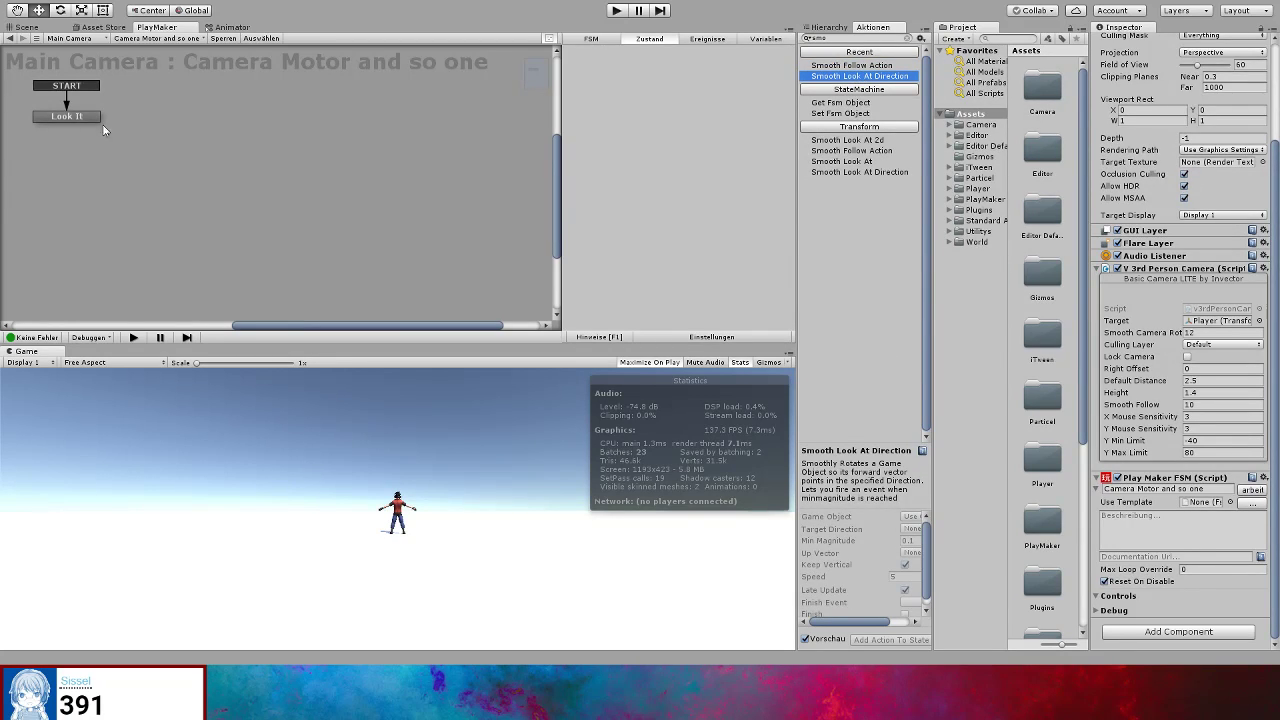
left_click(70, 118)
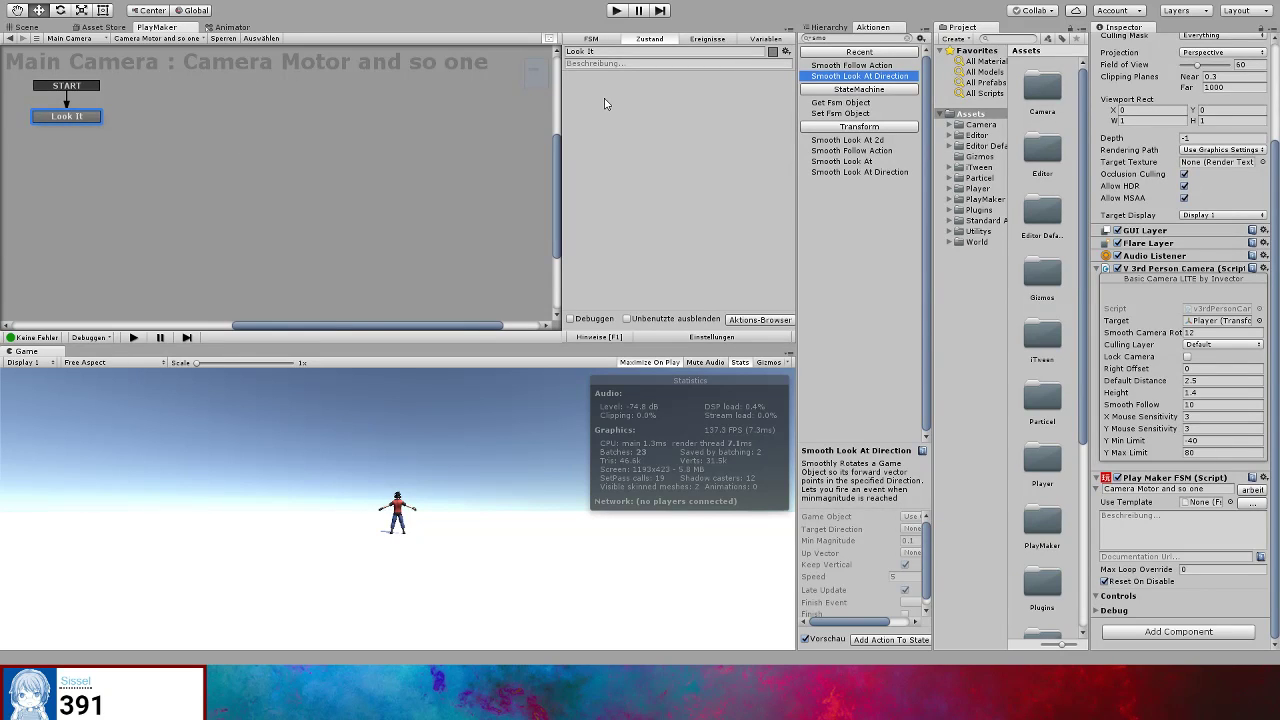
double_click(832, 77)
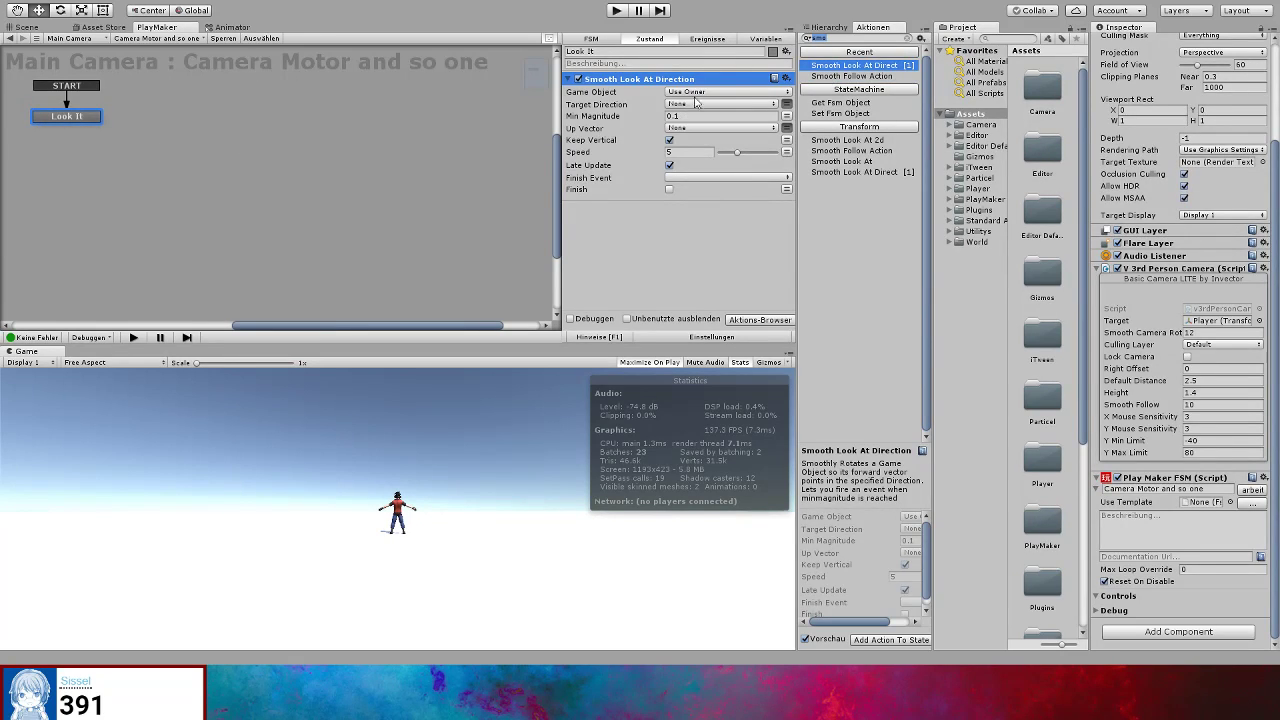
Set the Smooth Look At Direction action's Game Object to a specified object, the Player.
left_click(721, 95)
left_click(718, 117)
left_click(828, 27)
left_click_drag(832, 71, 721, 108)
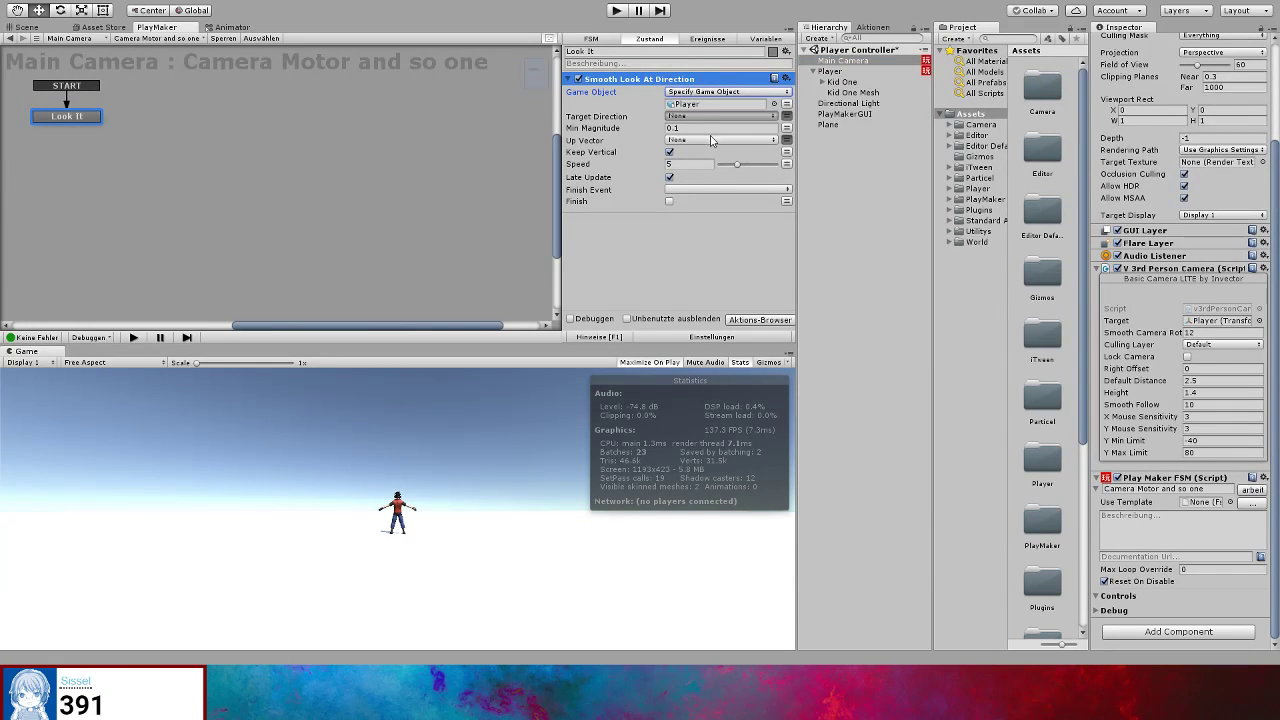
Set Target Direction to Axis Vector, switch Min Magnitude to a variable left at None, and turn off Late Update.
left_click(831, 149)
left_click(786, 129)
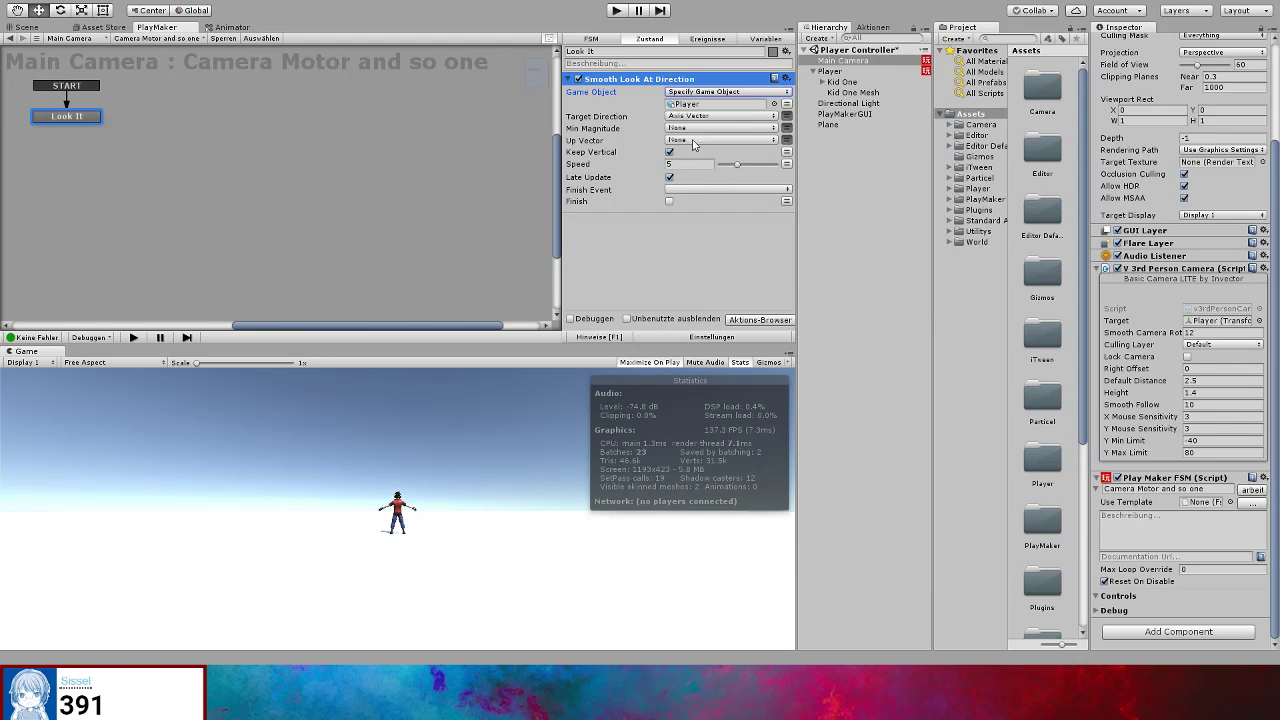
left_click(669, 177)
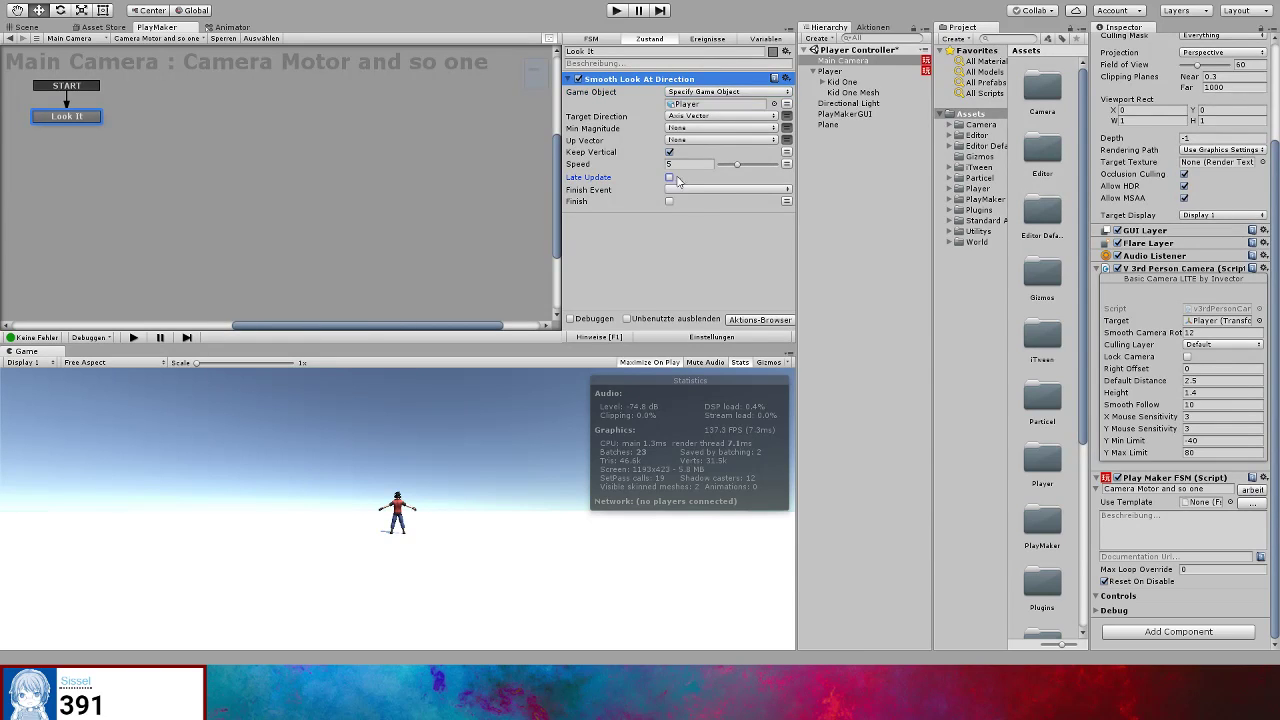
left_click(669, 267)
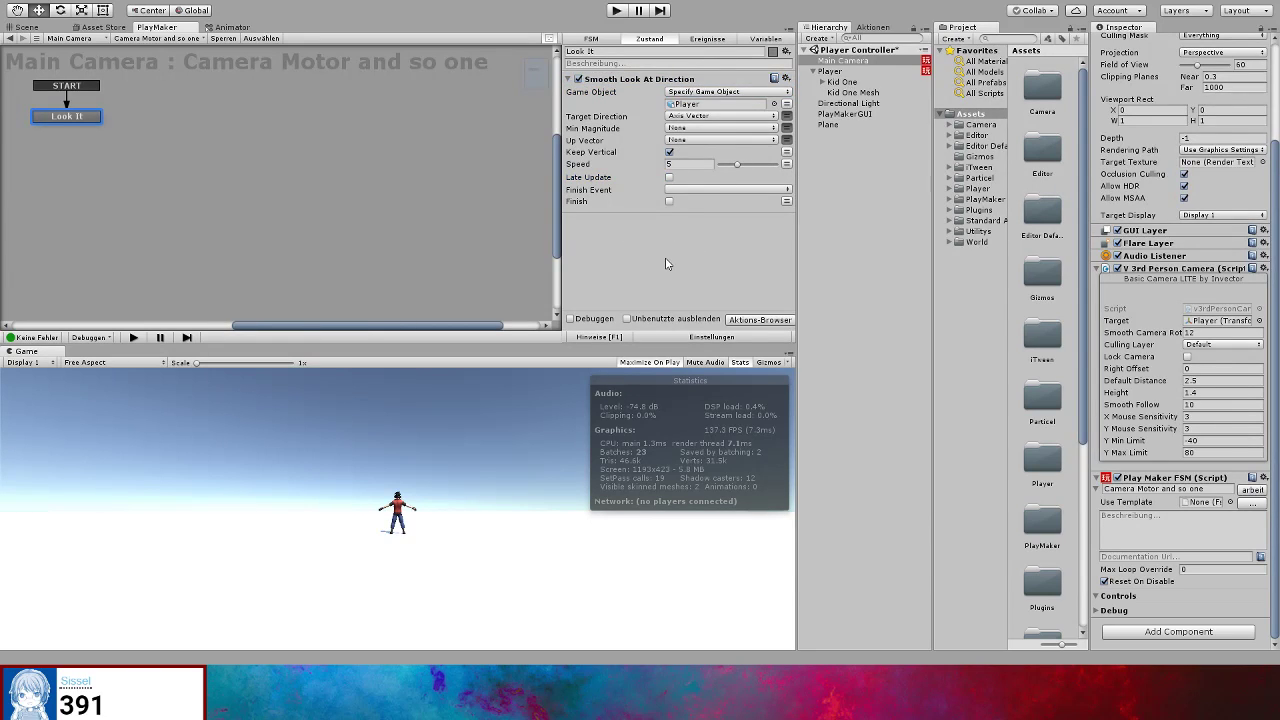
Play-test the camera while walking the character in all four directions, and stop playback.
left_click(617, 10)
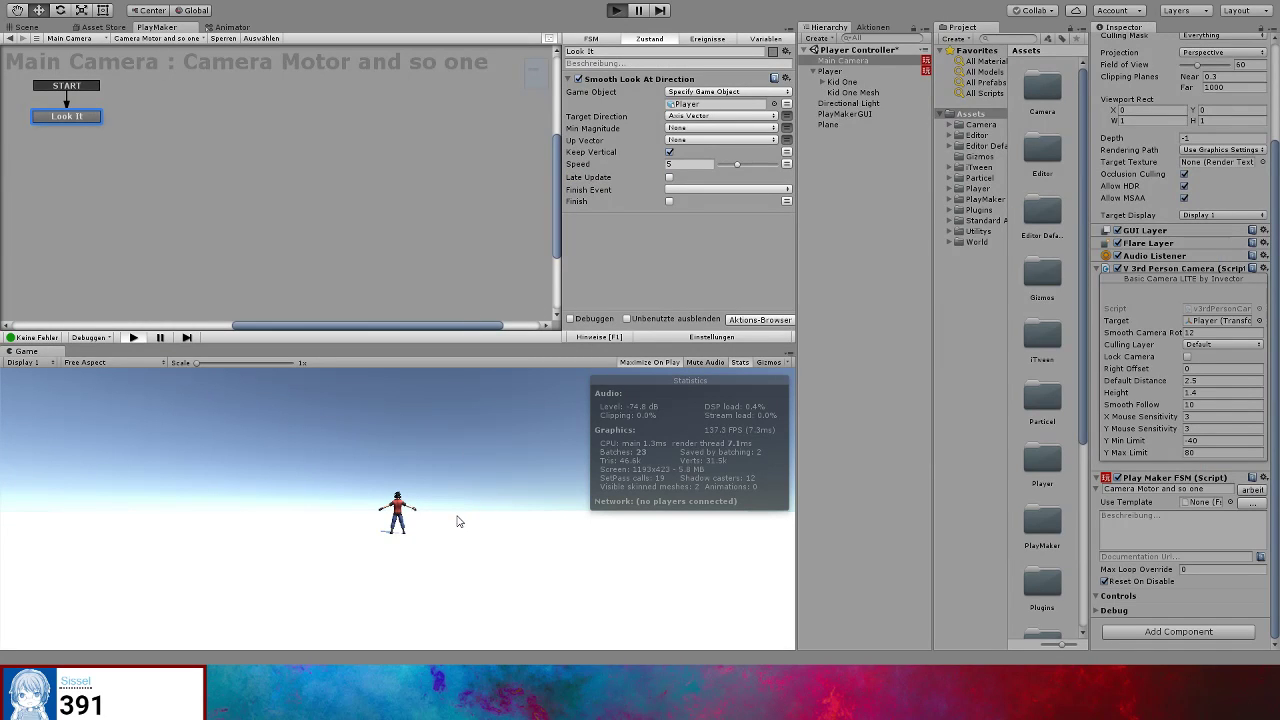
key("shift+space")
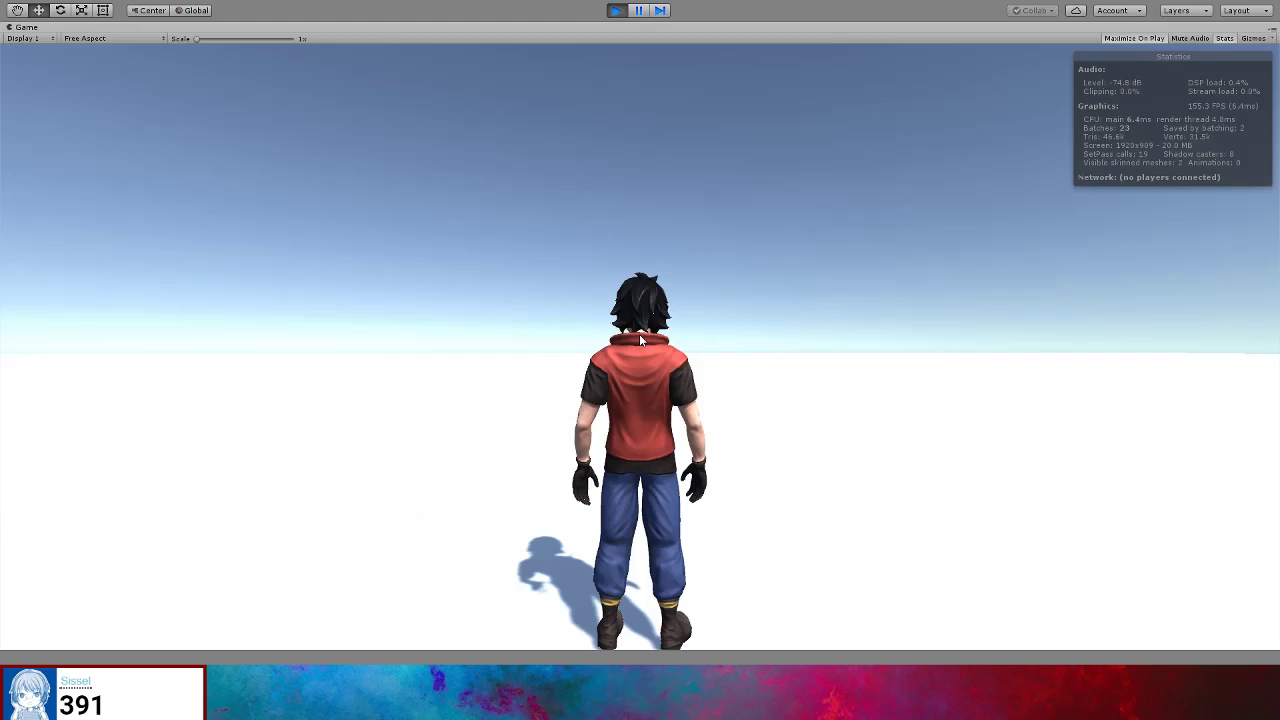
key("s")
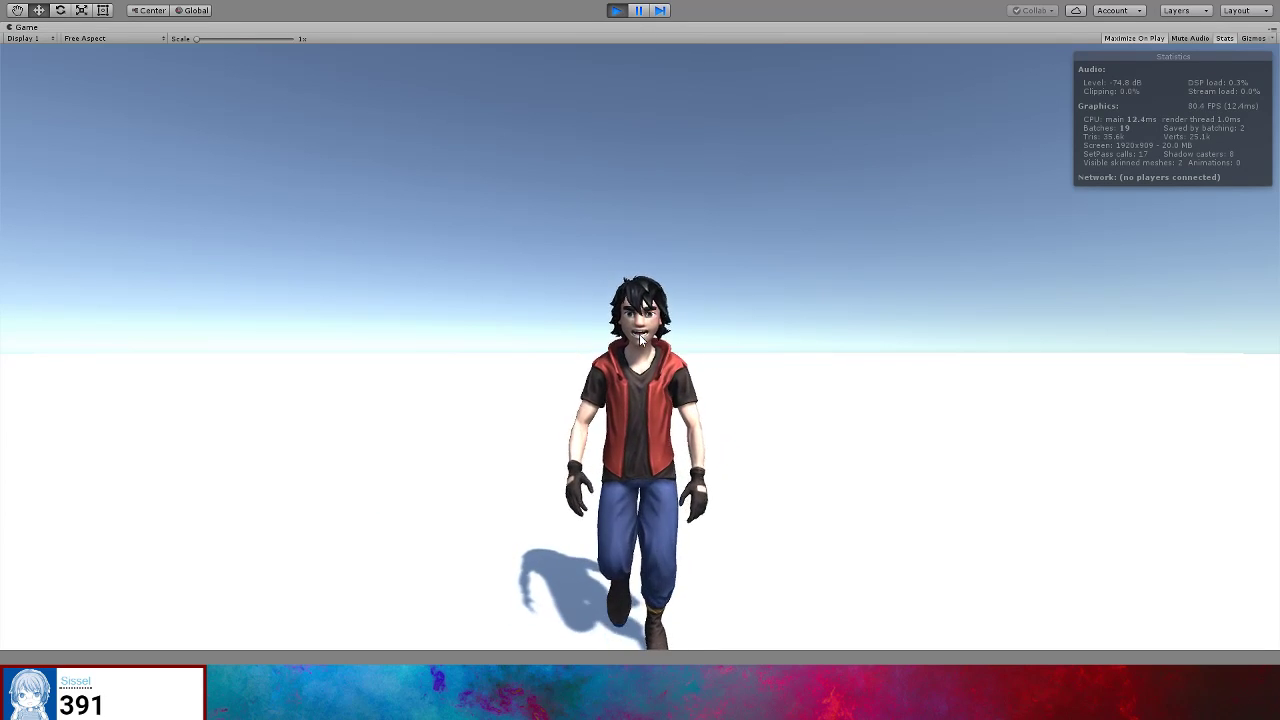
key("d")
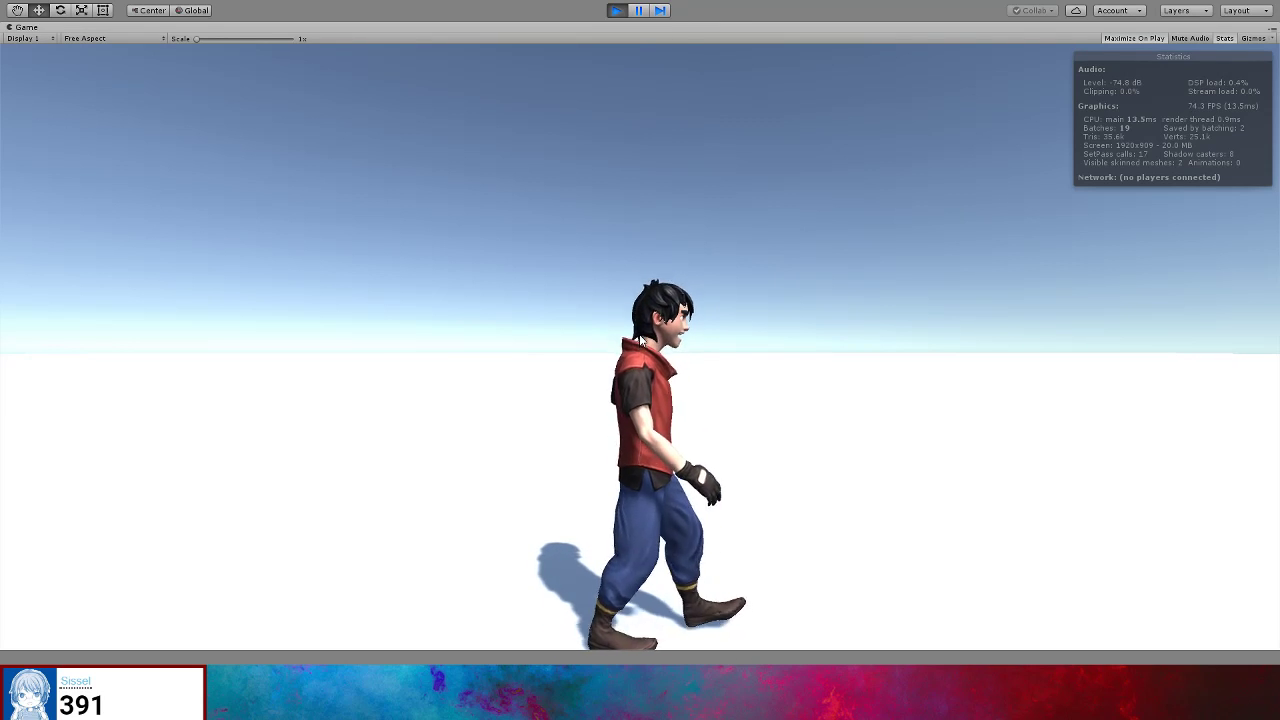
key("a")
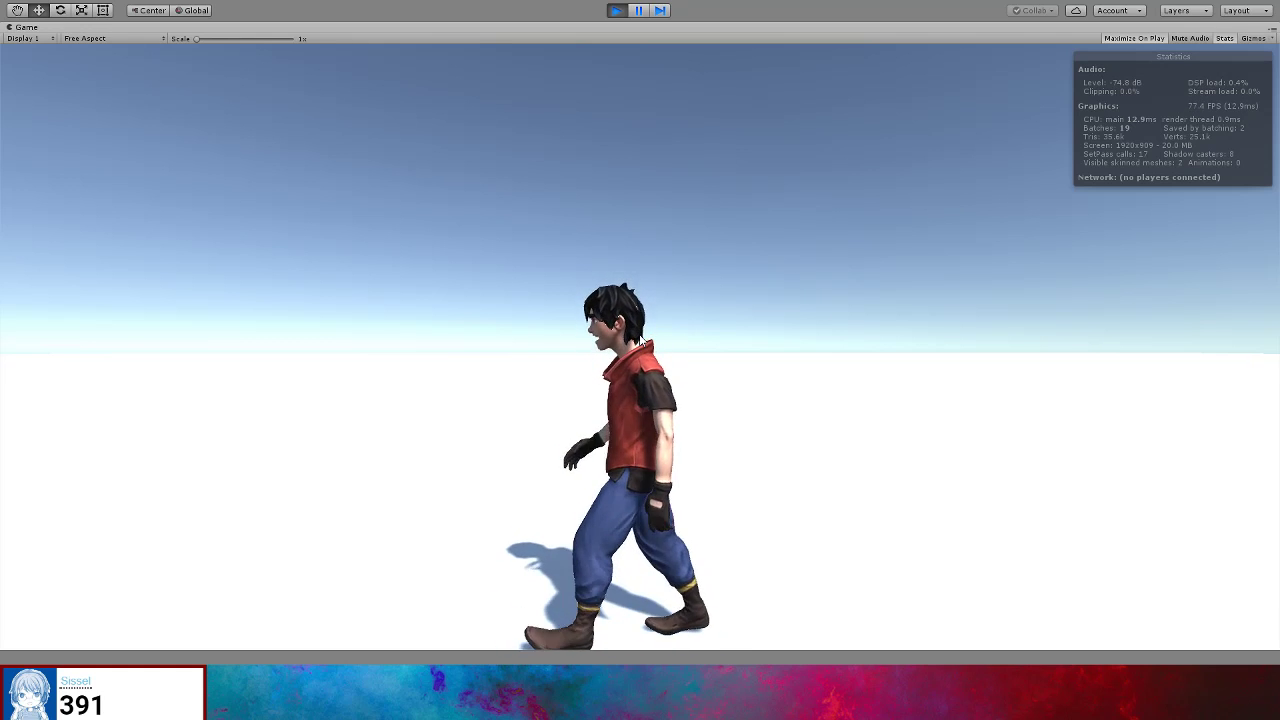
key("d")
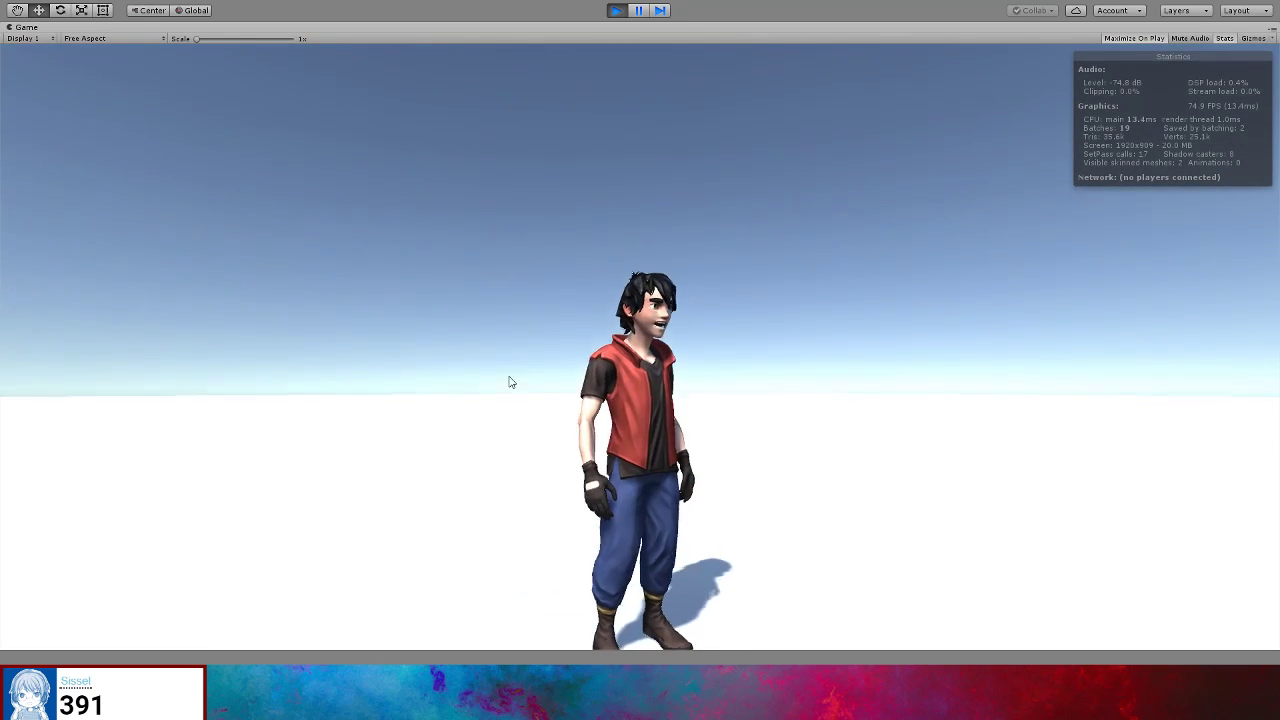
key("w")
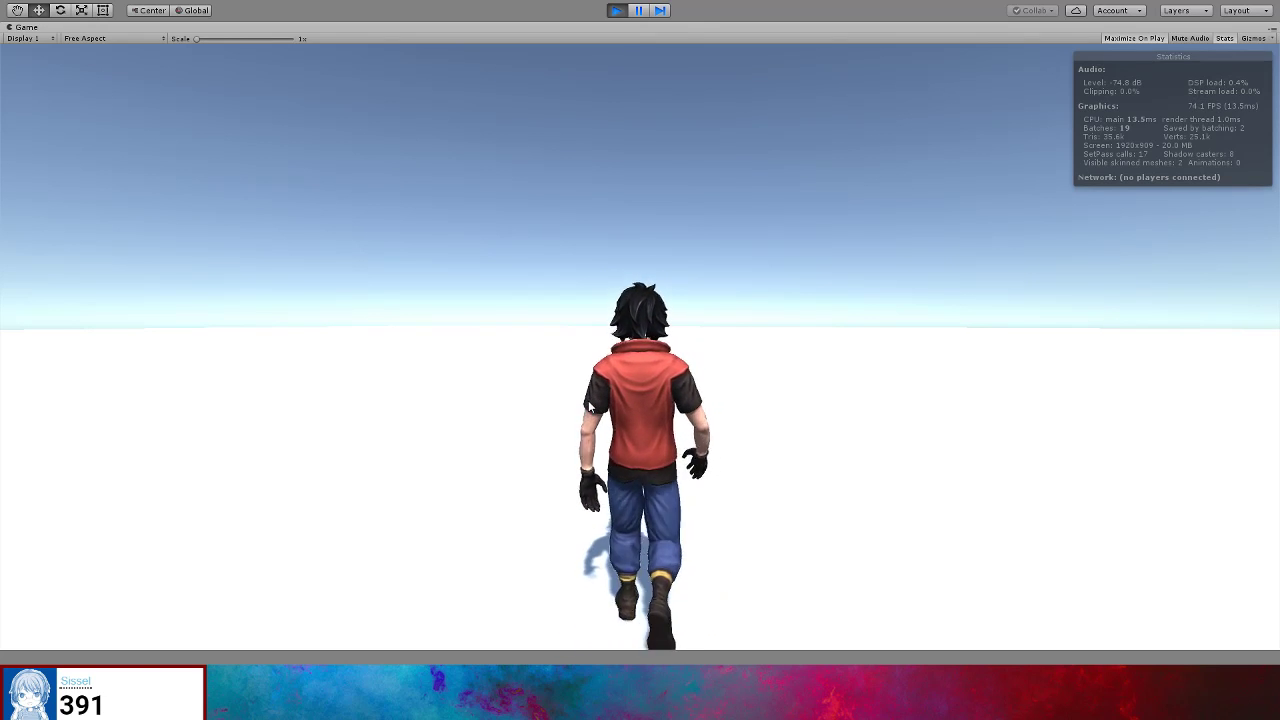
key("s")
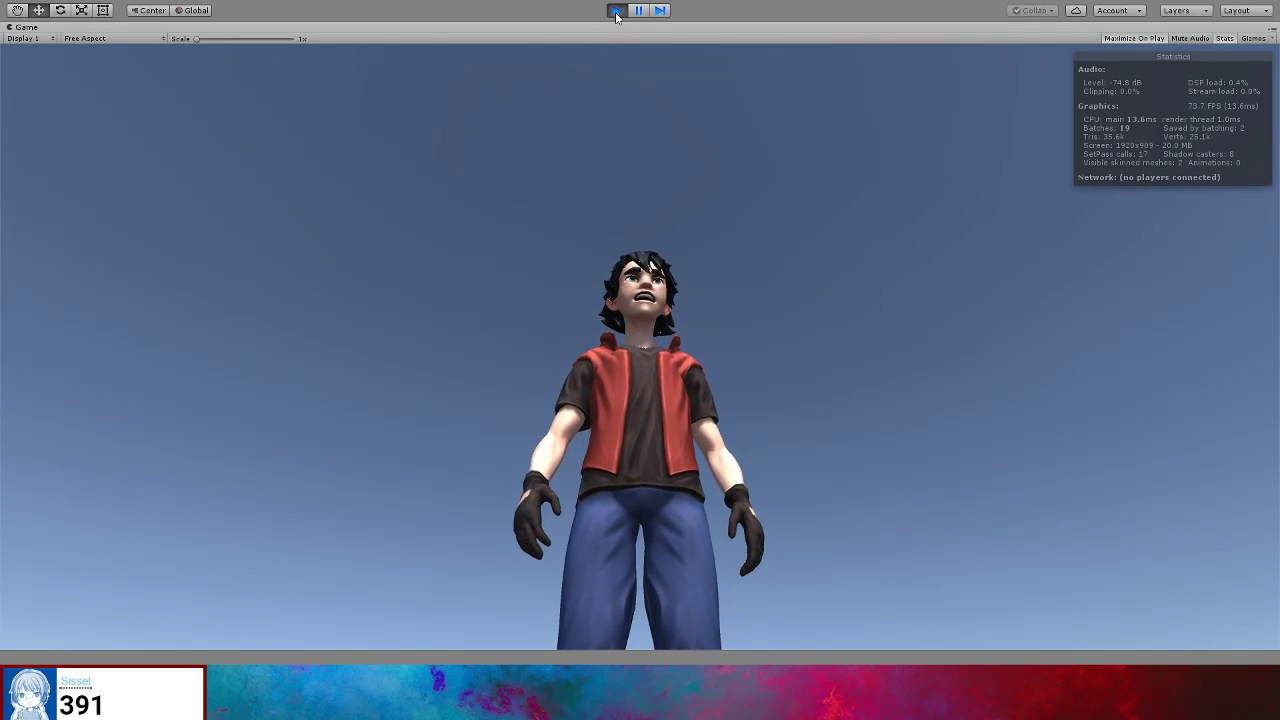
left_click(616, 10)
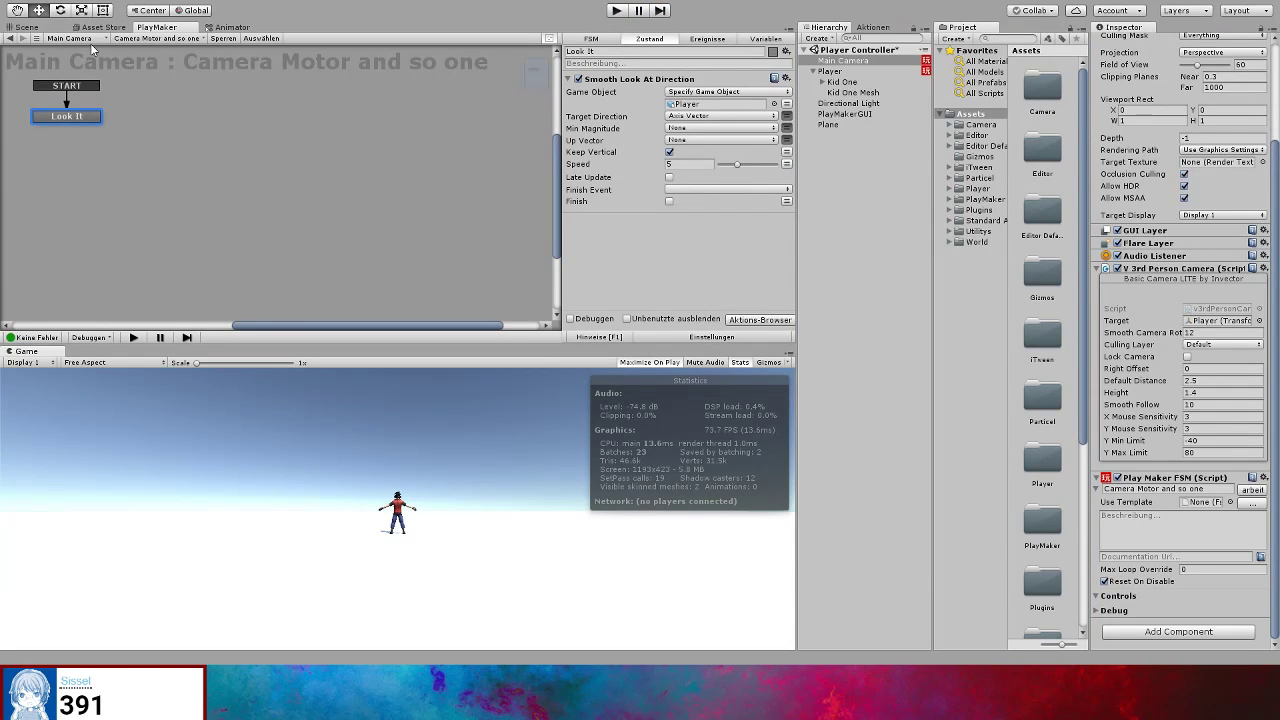
Examine the conditions of the Idle-to-Run and Run-to-RunFwdStop transitions in the Animator's Movement no Weapon state machine.
left_click(209, 29)
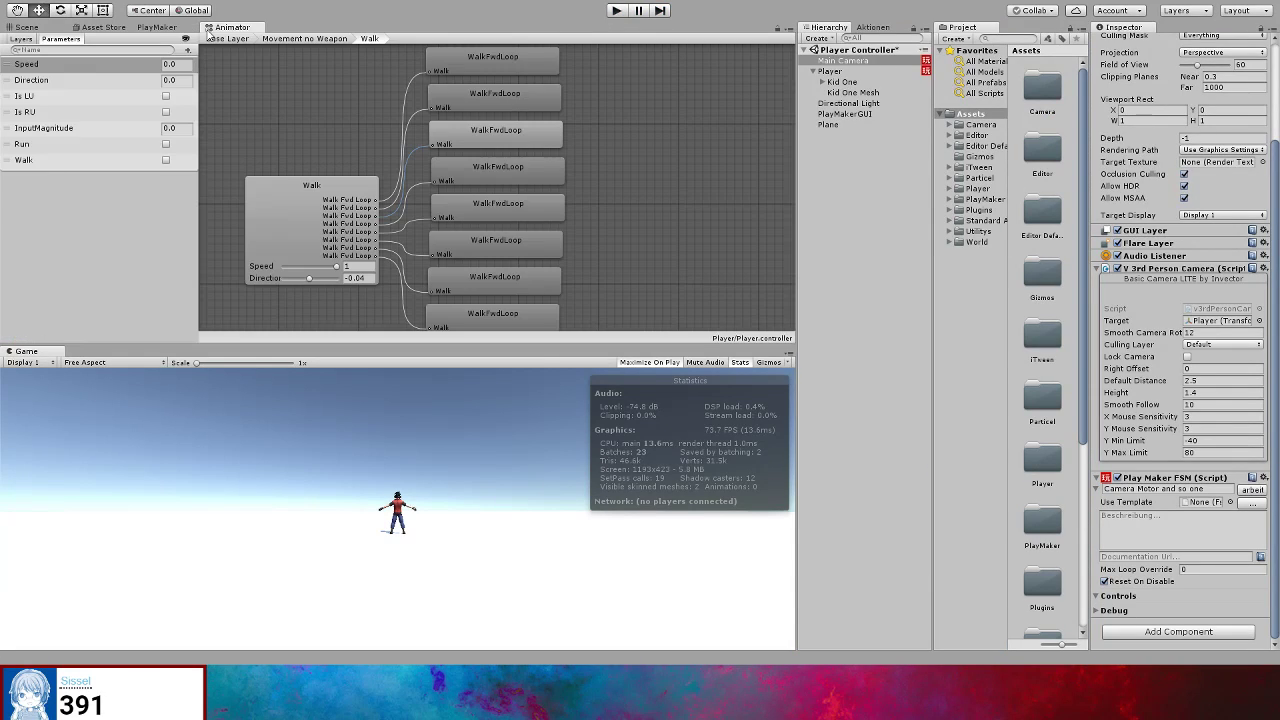
left_click(287, 40)
middle_click_drag(614, 146, 502, 280)
left_click(537, 165)
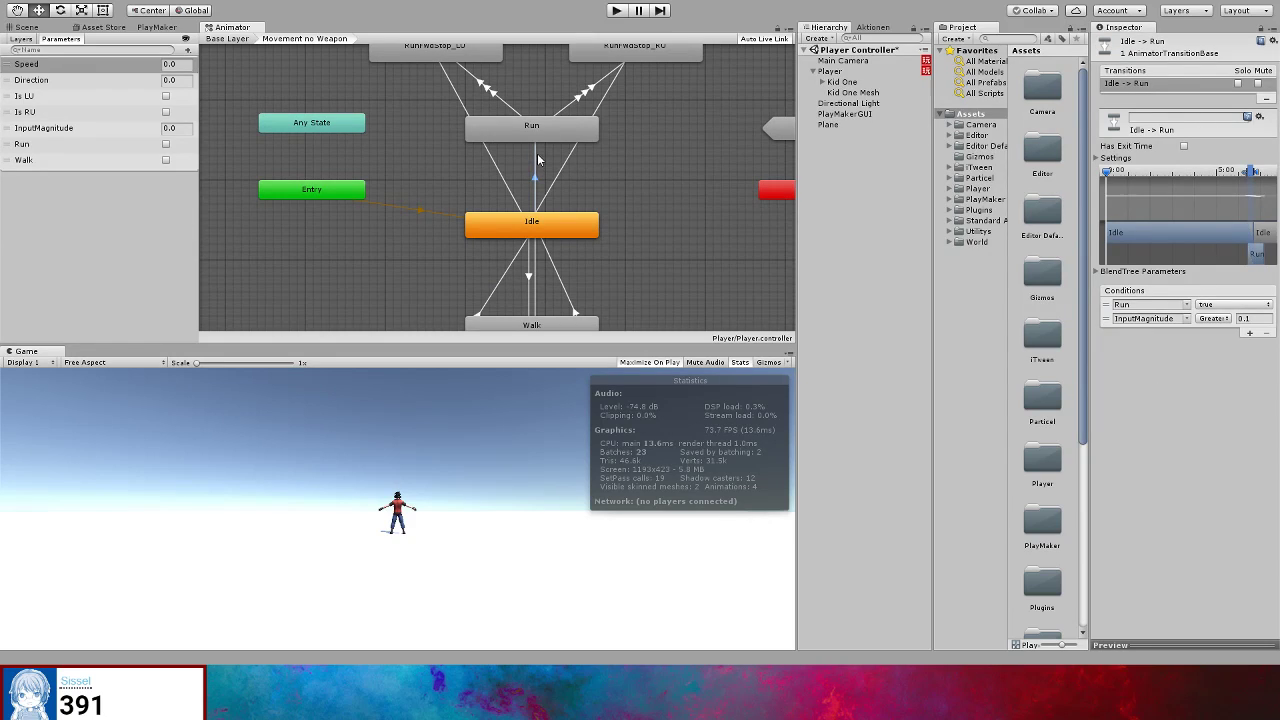
left_click(493, 98)
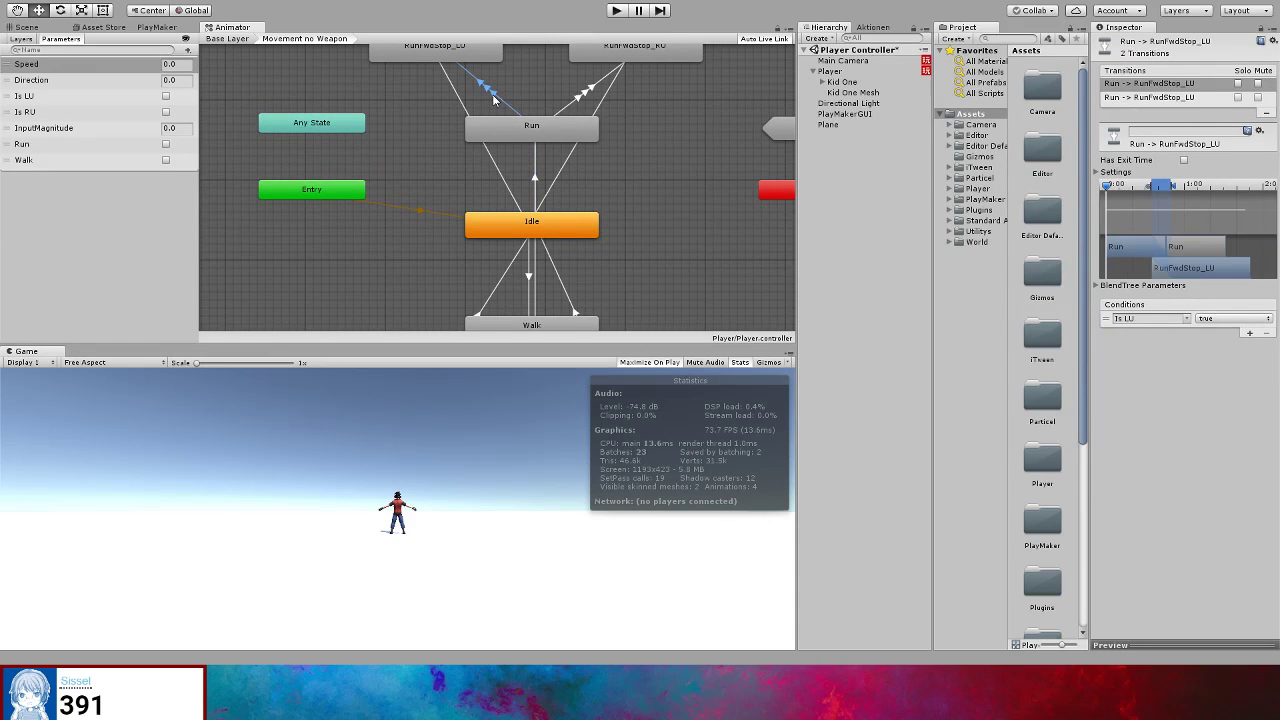
left_click(702, 169)
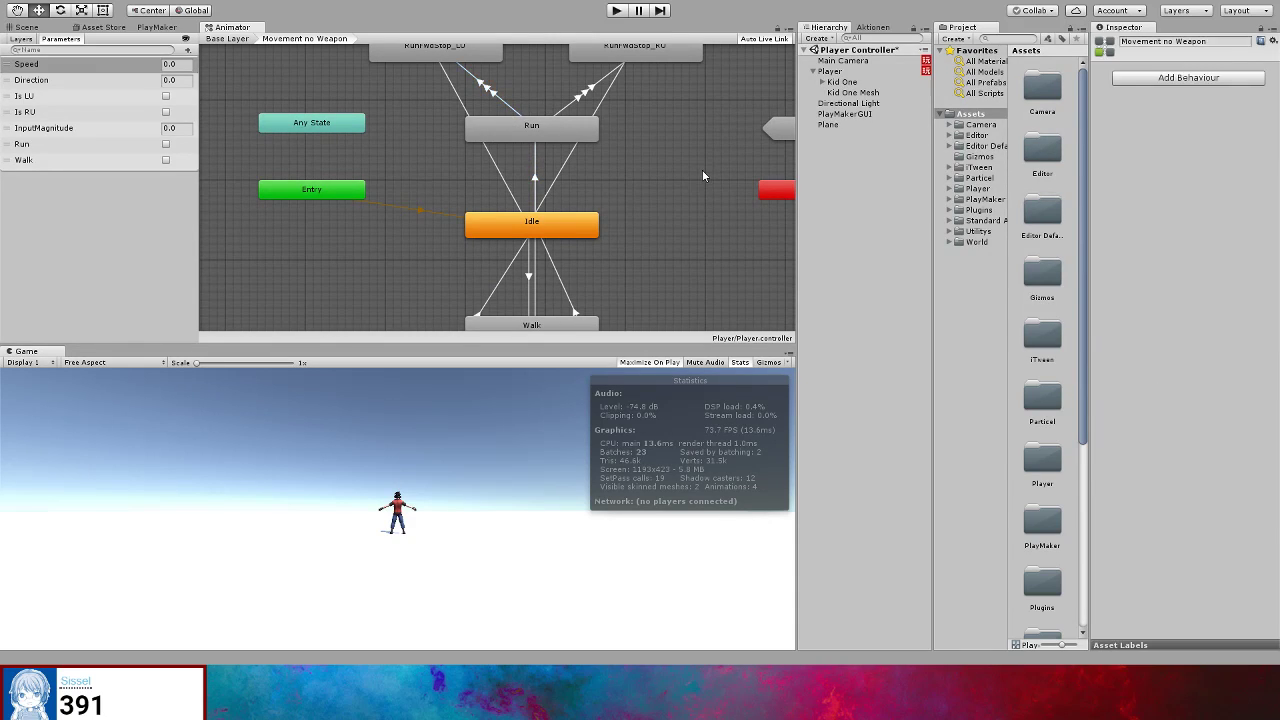
left_click(578, 89)
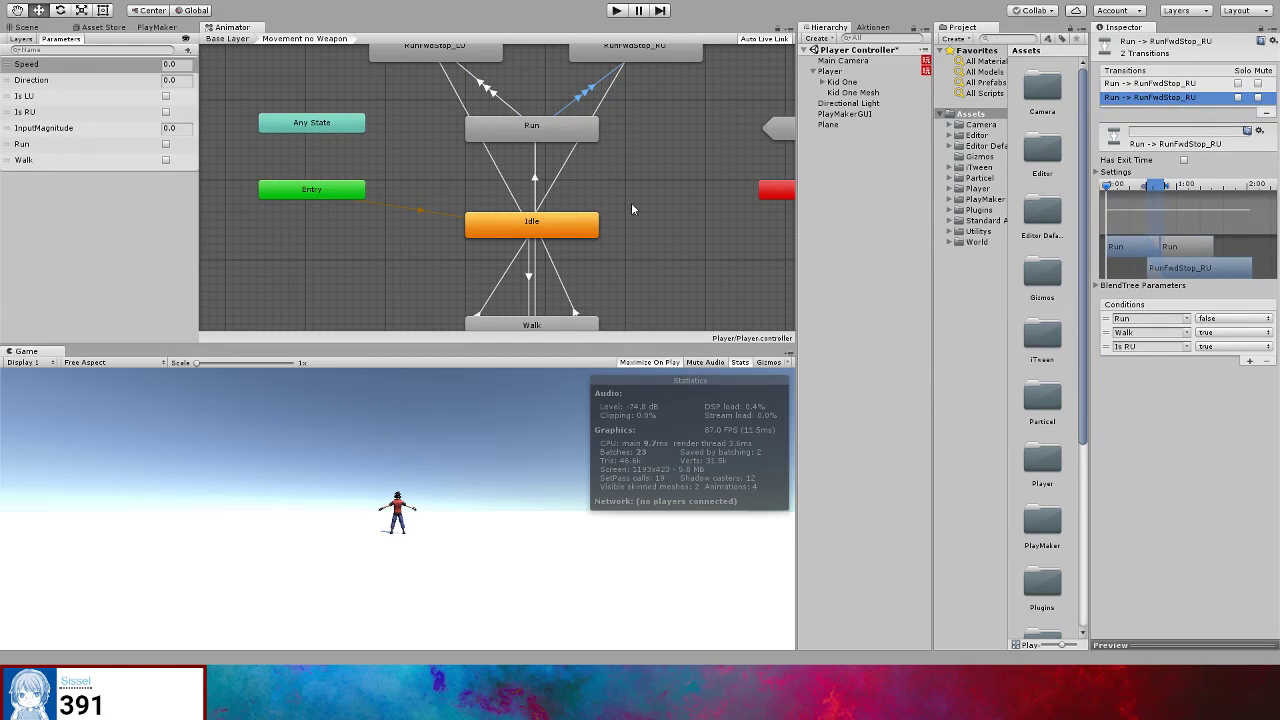
left_click(686, 244)
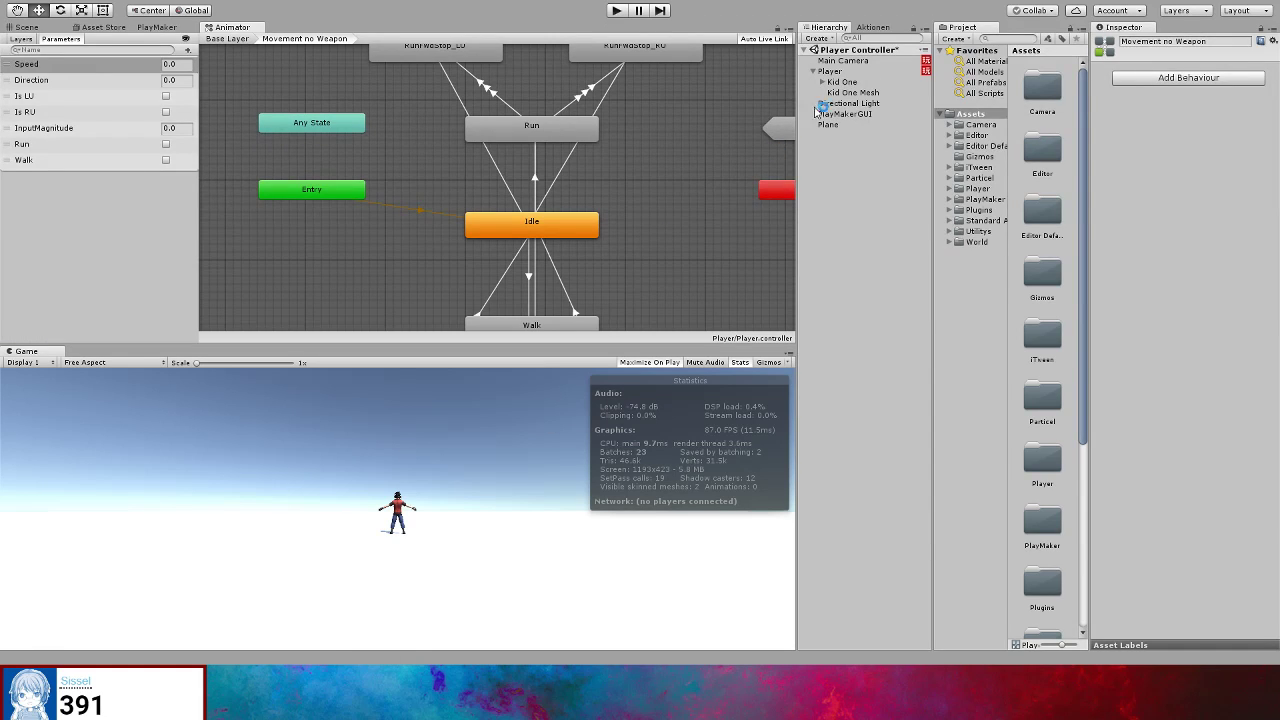
Open the Player's Movement FSM for editing in PlayMaker.
left_click(829, 71)
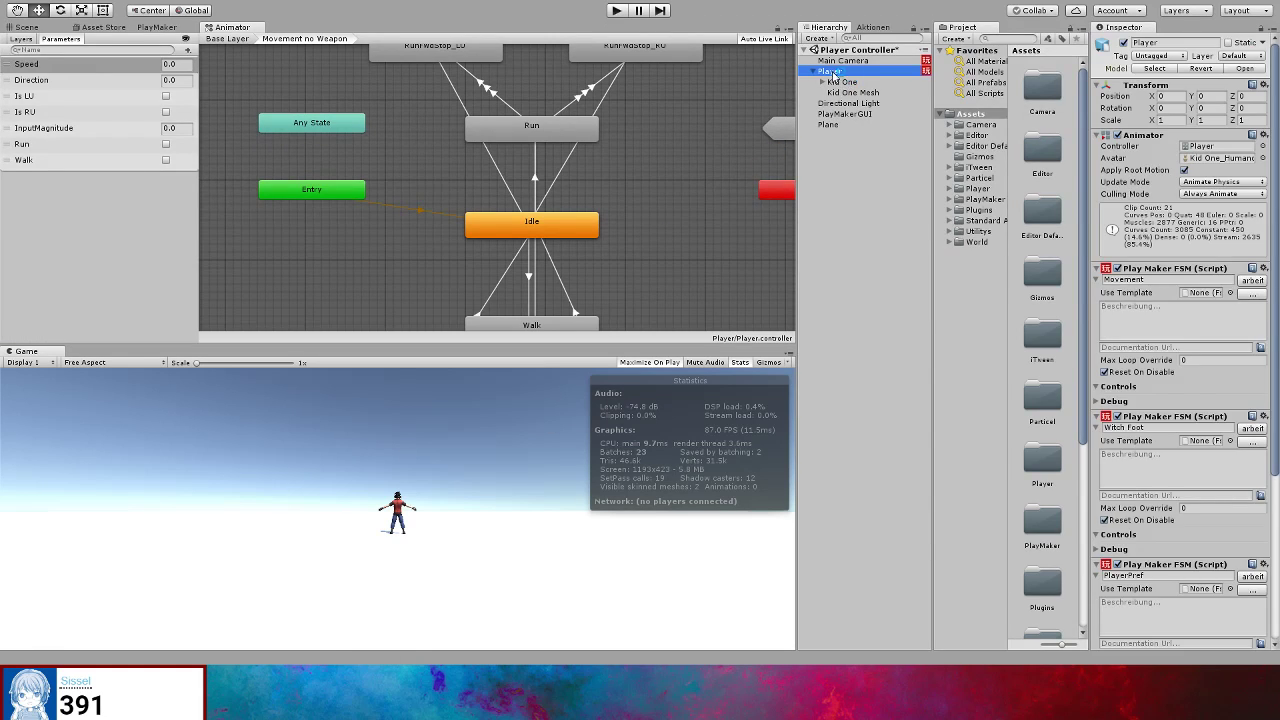
left_click(1252, 280)
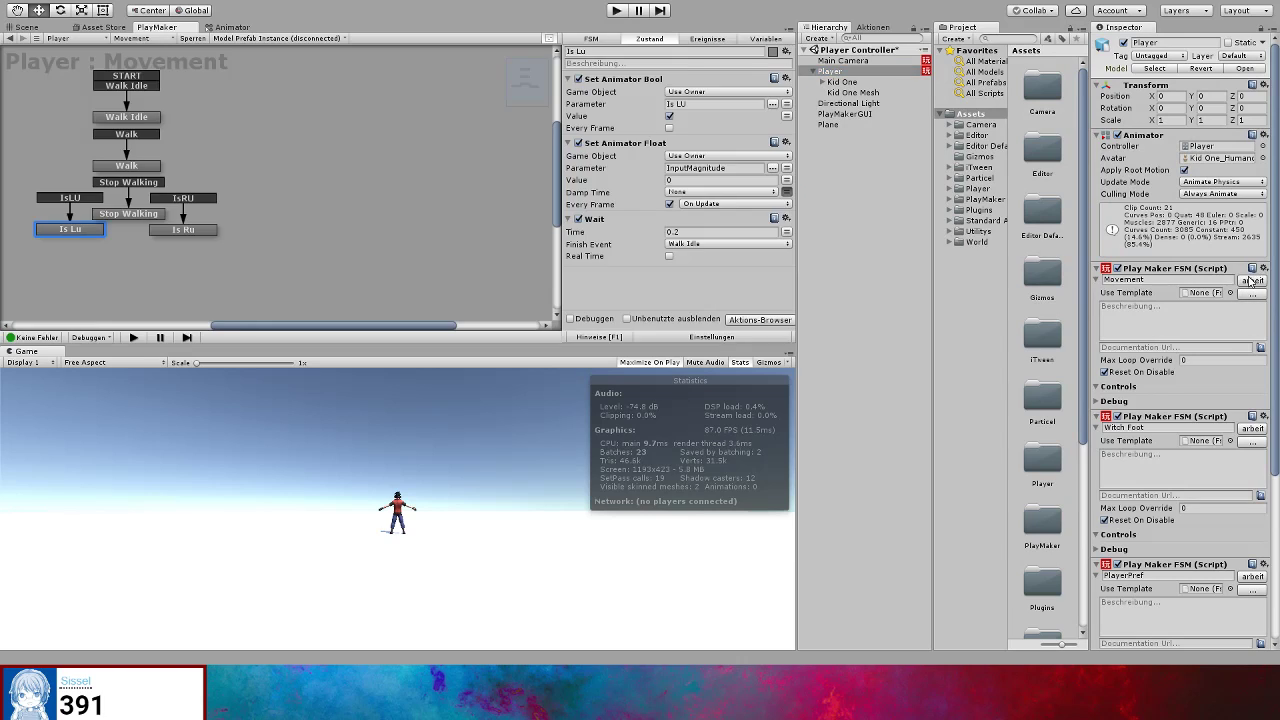
left_click(143, 215)
left_click(184, 233, "shift")
left_click(98, 230, "shift")
left_click(127, 166, "shift")
left_click(125, 118, "shift")
left_click(223, 167)
left_click(133, 168)
left_click(150, 120, "shift")
left_click(173, 229, "shift")
left_click(150, 217, "shift")
left_click(79, 231, "shift")
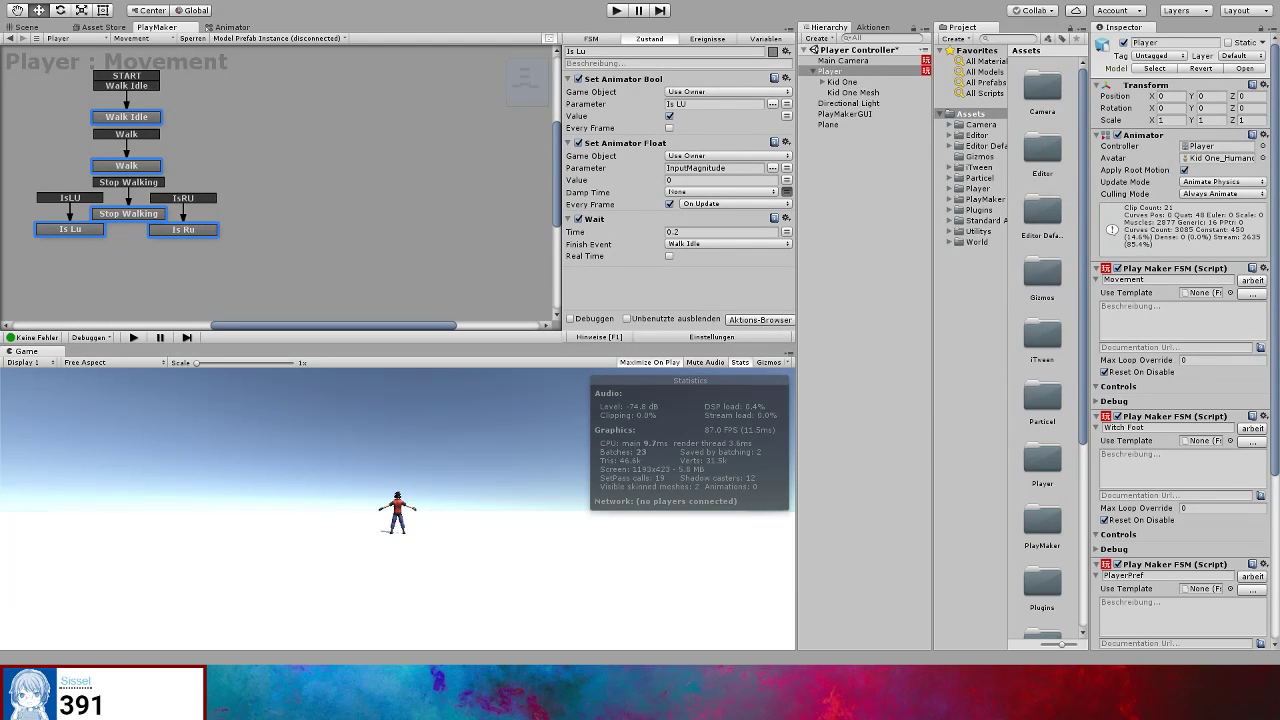
left_click(199, 141)
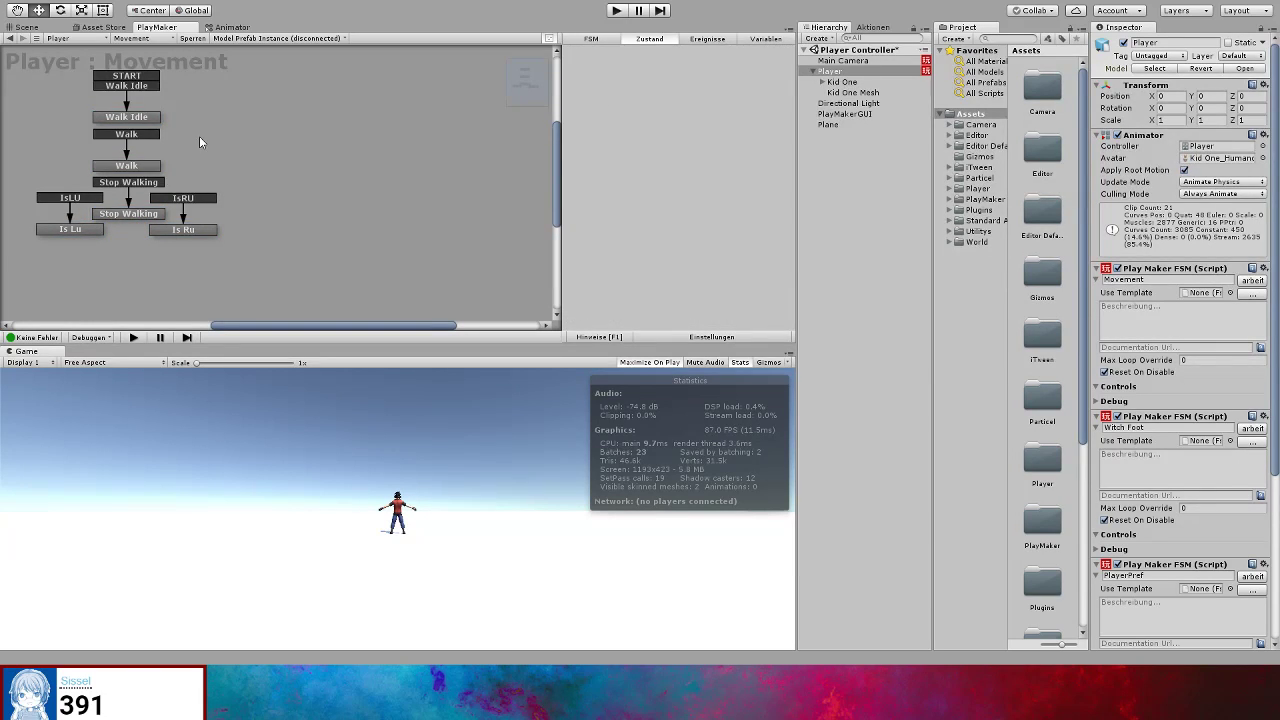
Duplicate the Walk Idle, Walk, Stop Walking, Is Lu and Is Ru states together and place the copies beside the originals.
left_click(127, 117)
left_click(131, 167, "shift")
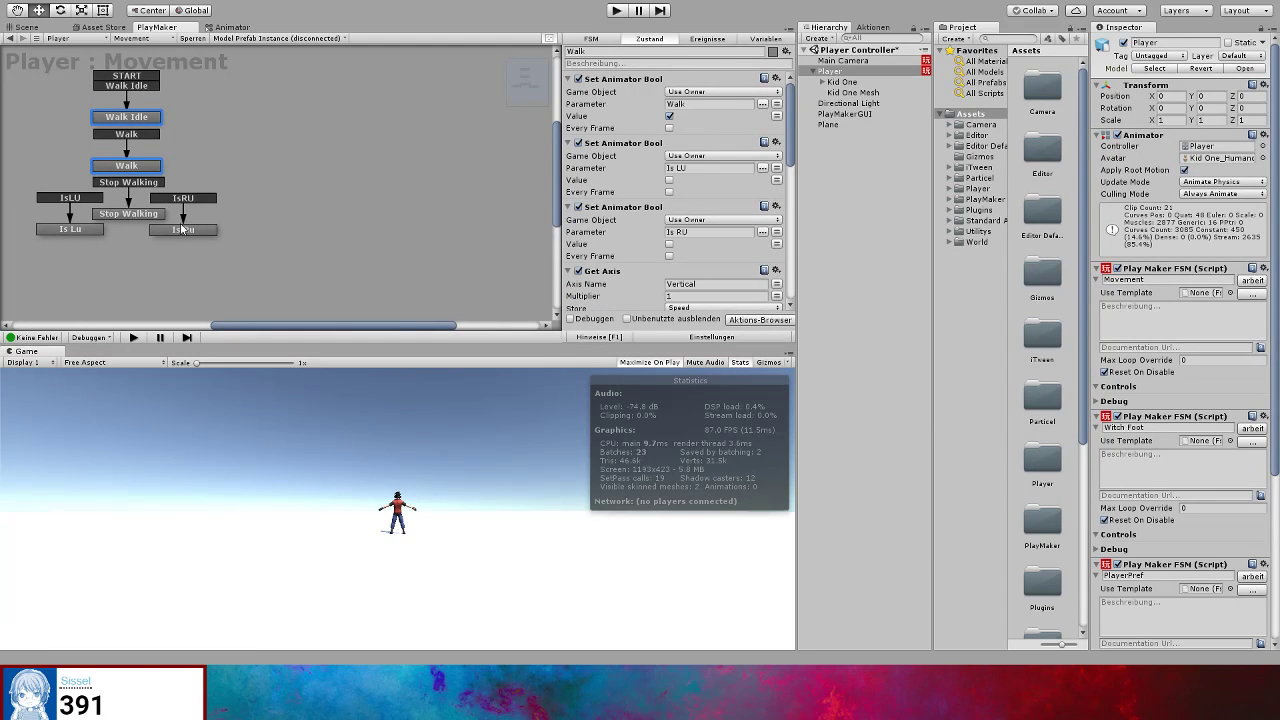
left_click(137, 216, "shift")
left_click(78, 226, "shift")
left_click(166, 231, "shift")
left_click(132, 217)
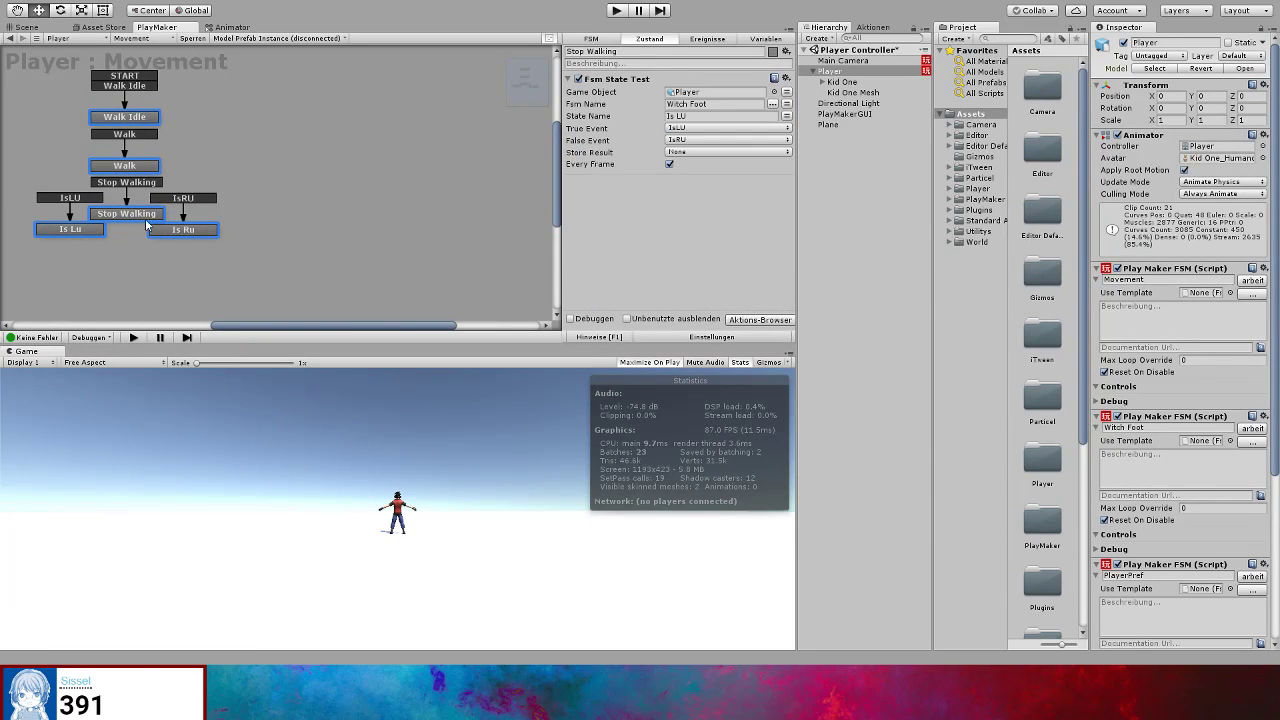
left_click(312, 152)
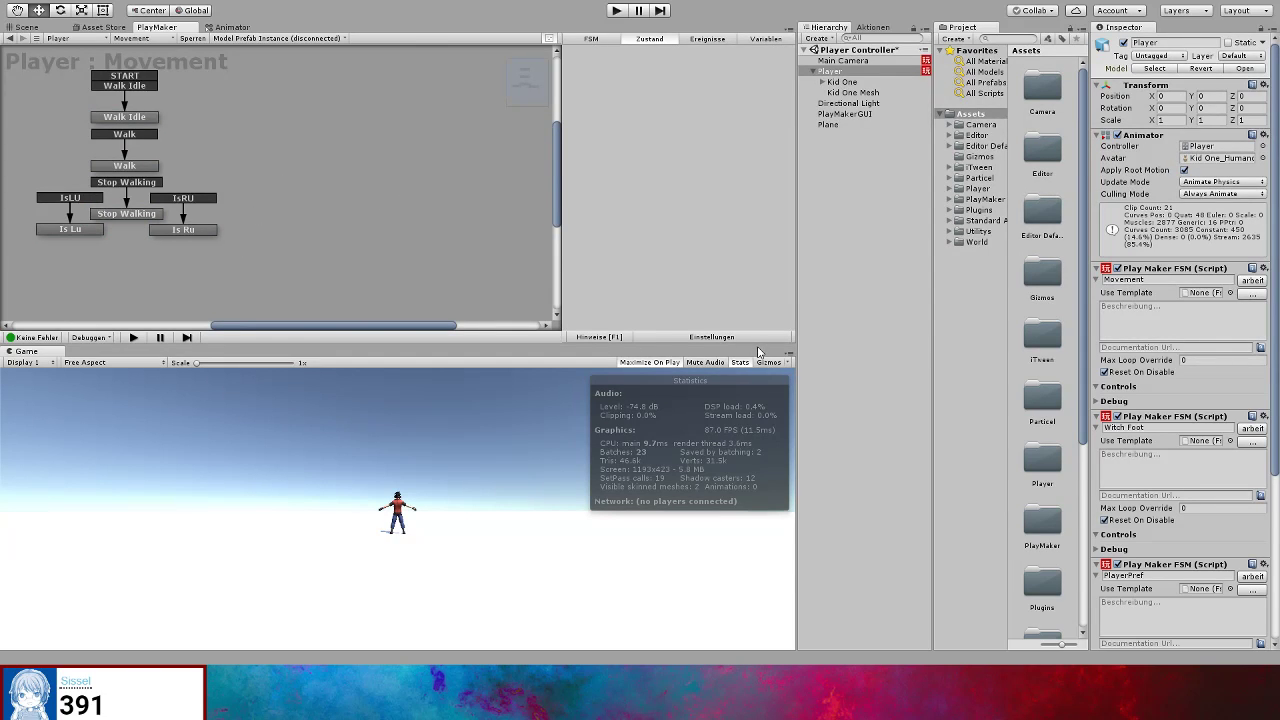
key("ctrl+v")
left_click_drag(400, 155, 350, 122)
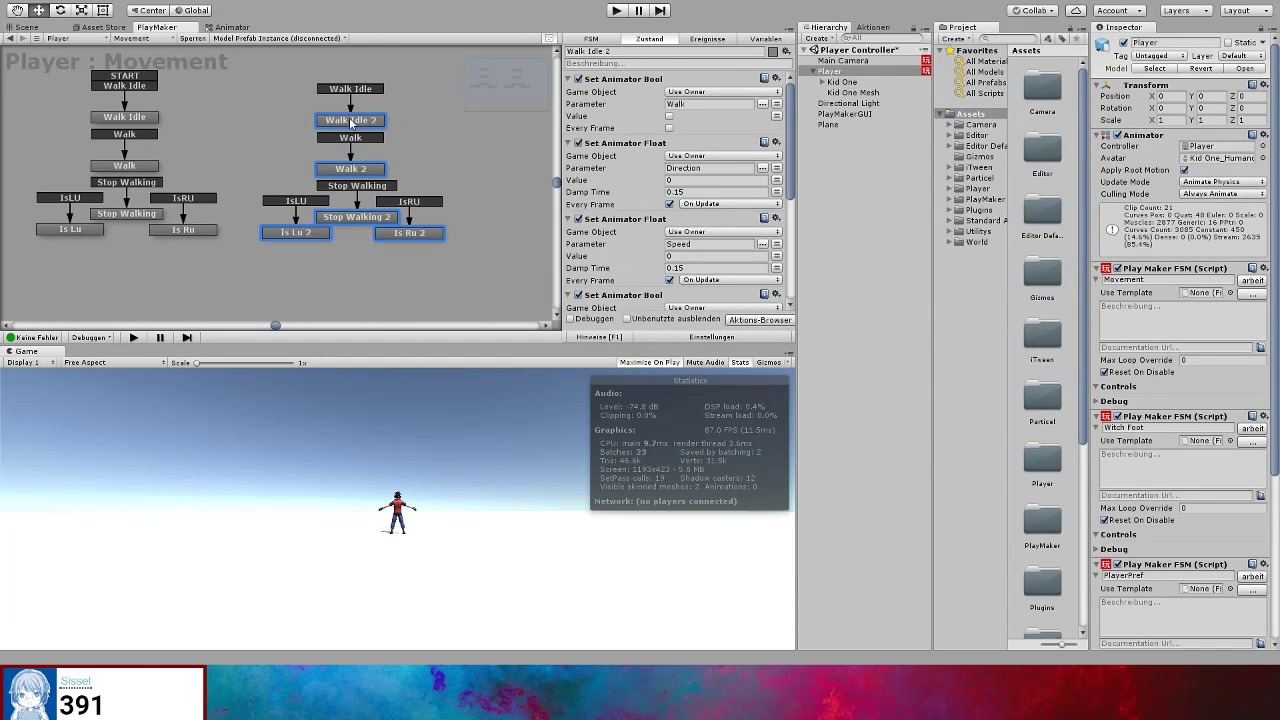
Add an event named "Is Lu Run" to the Movement FSM.
left_click(707, 39)
left_click(645, 299)
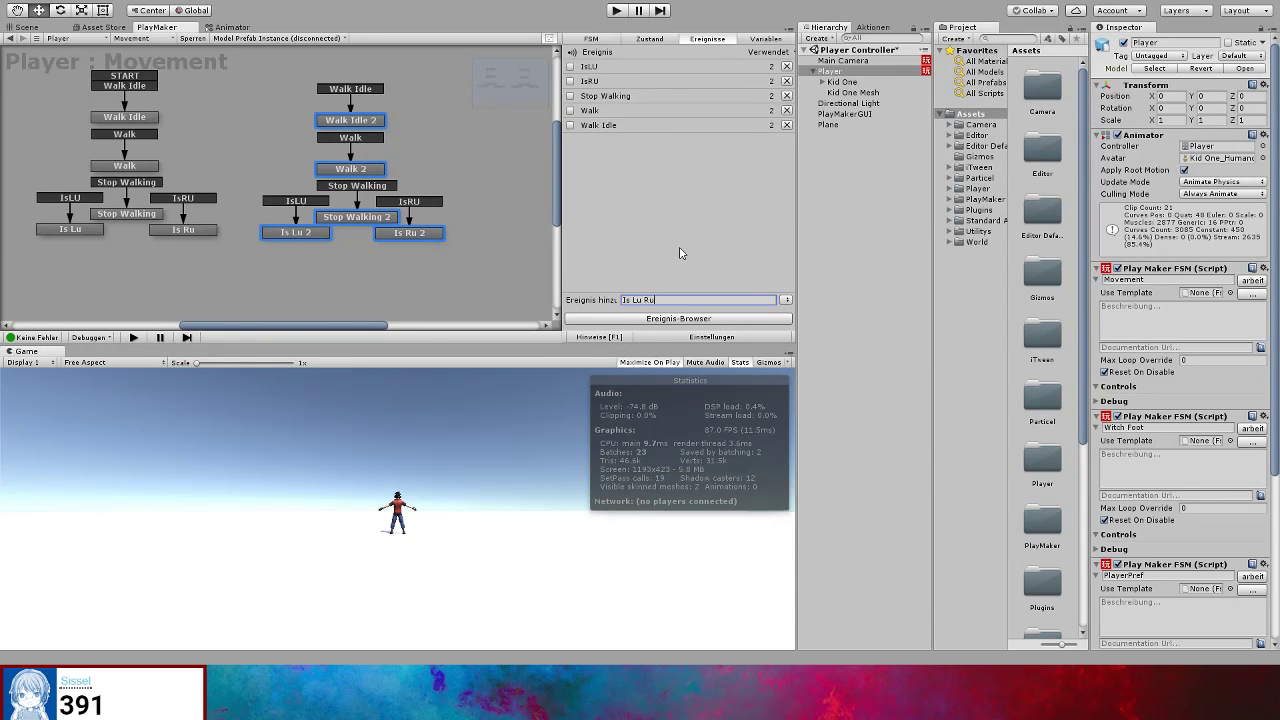
key("Return")
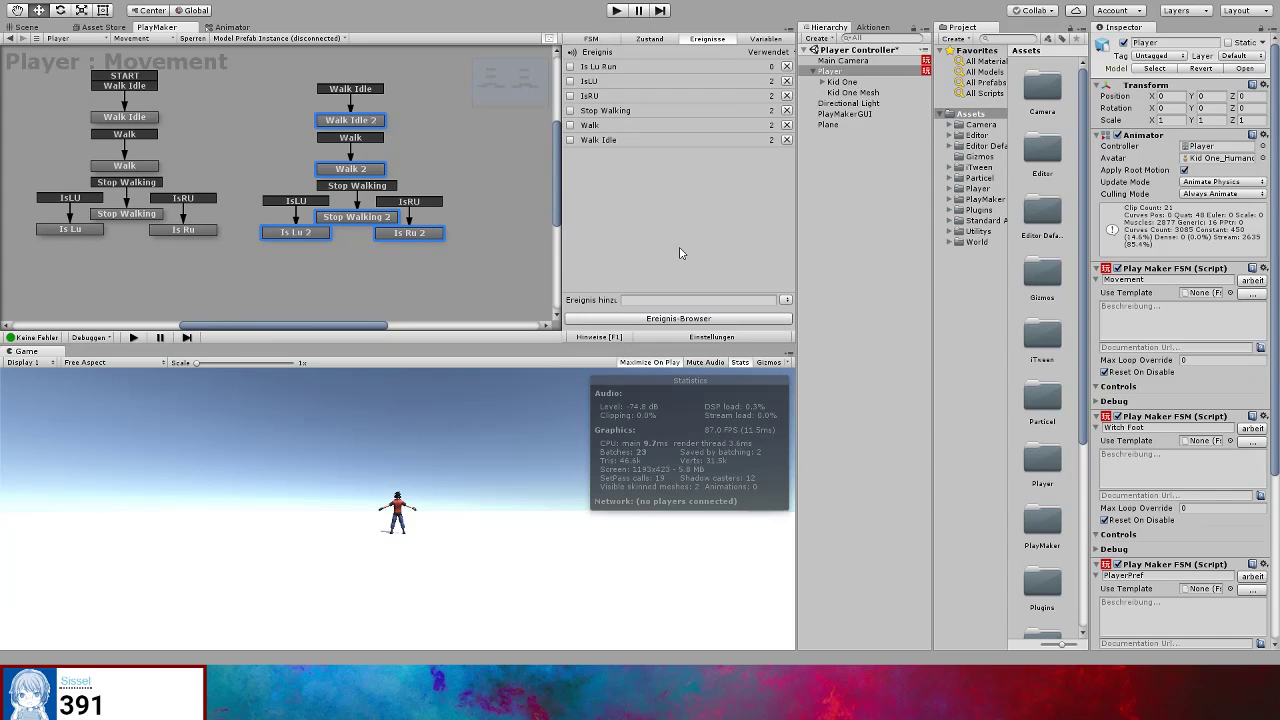
Add three more events named "Is Ru Run", "Stop Runing" and "Run" to the Movement FSM.
left_click(652, 301)
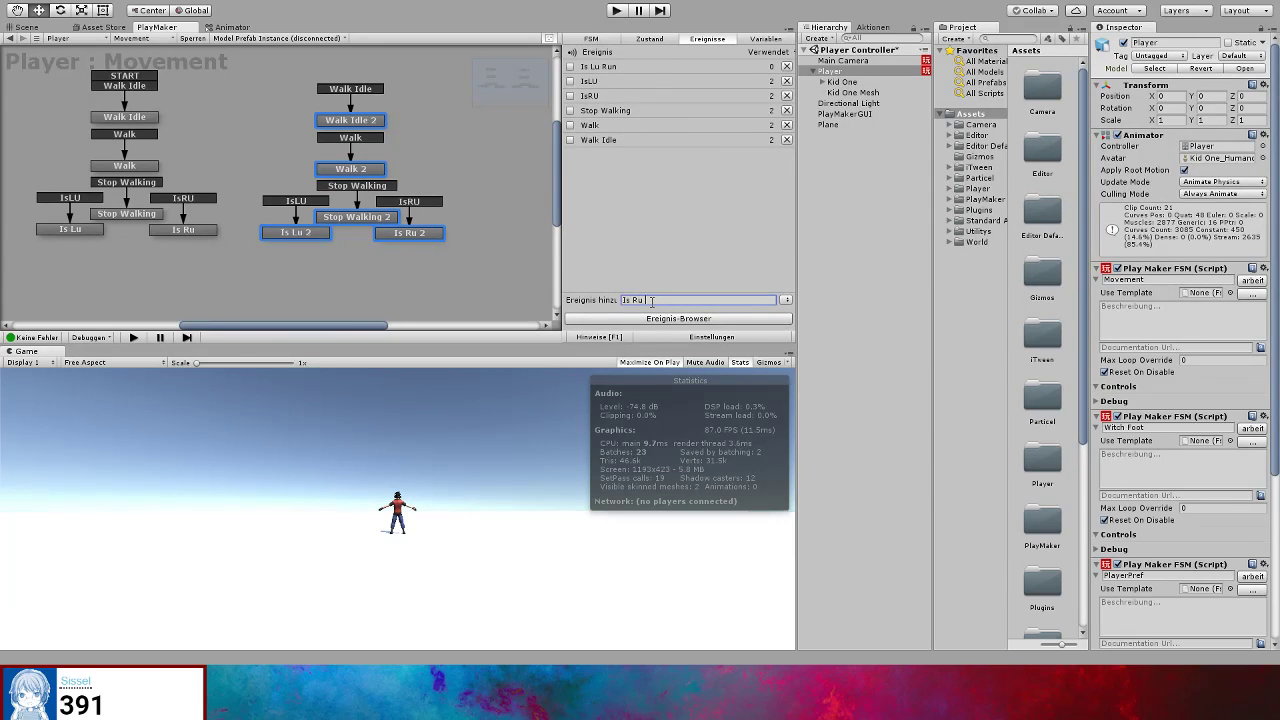
key("Return")
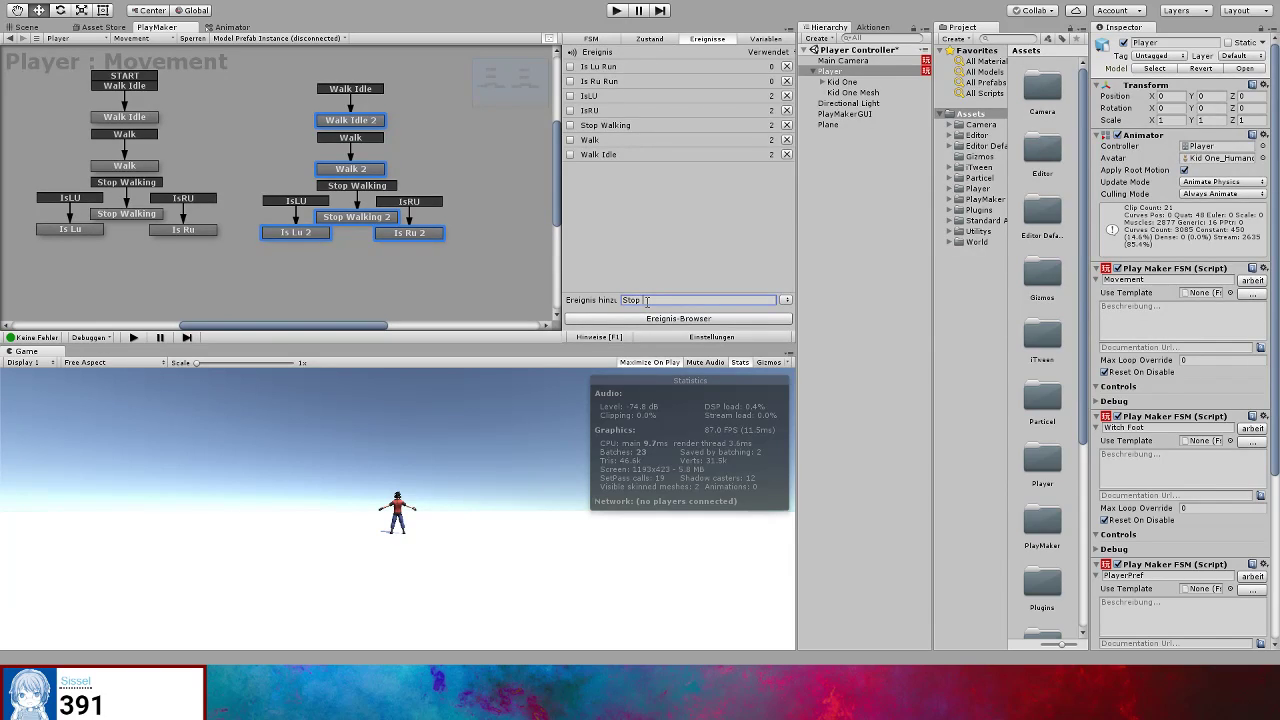
type("Stop Runing")
key("Return")
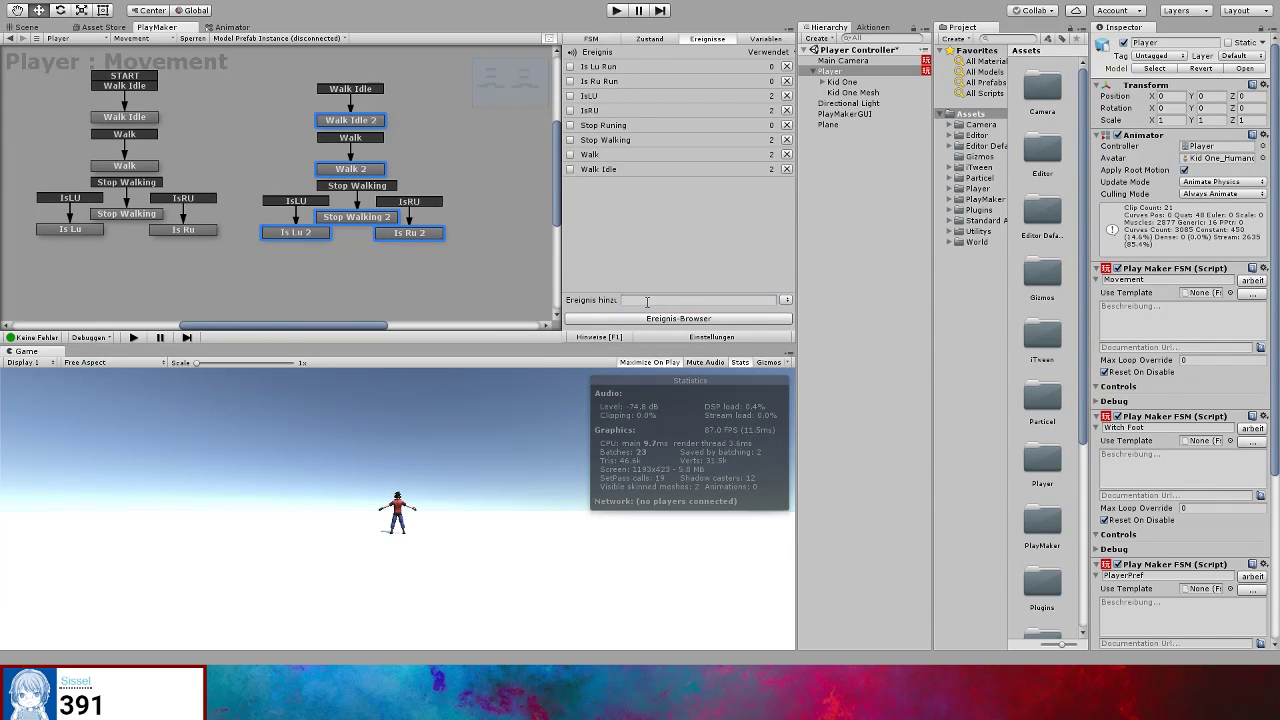
left_click(647, 301)
type("Run")
key("Return")
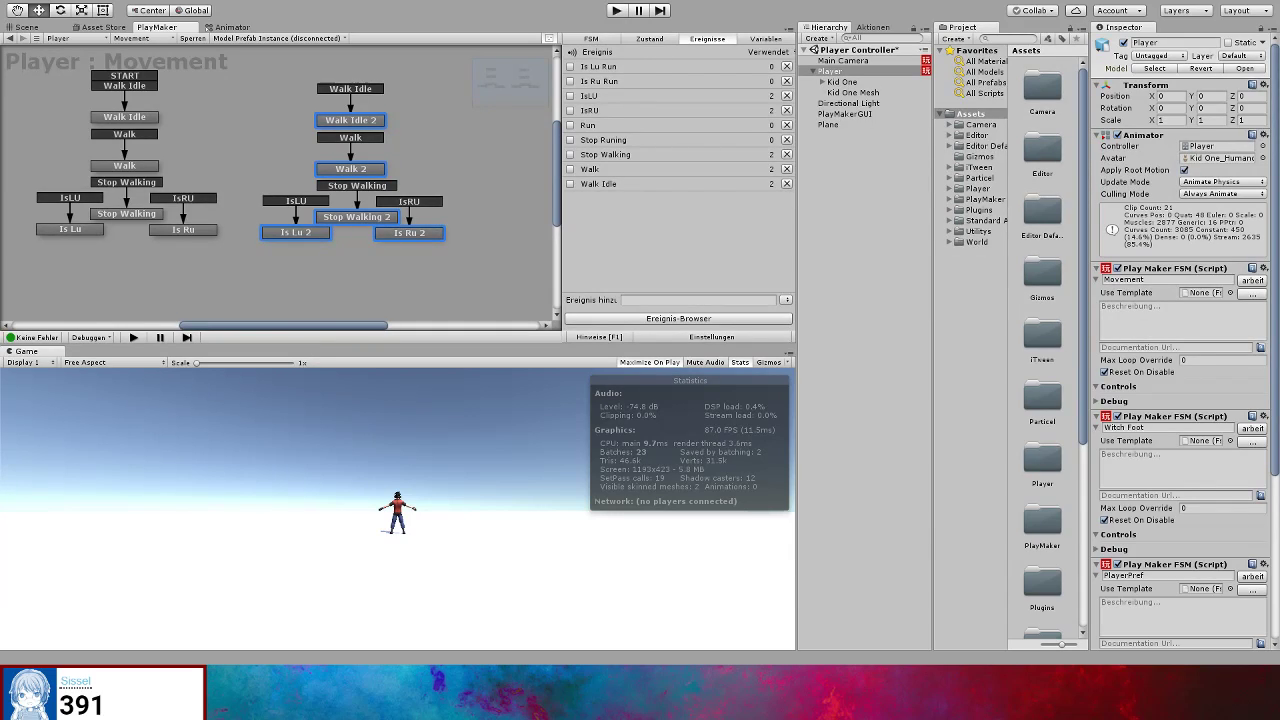
Rename the Stop Walking 2 state as "Stop Run" and shift the group of duplicated states slightly.
left_click(387, 217)
left_click_drag(587, 51, 643, 51)
key("BackSpace")
type("Run")
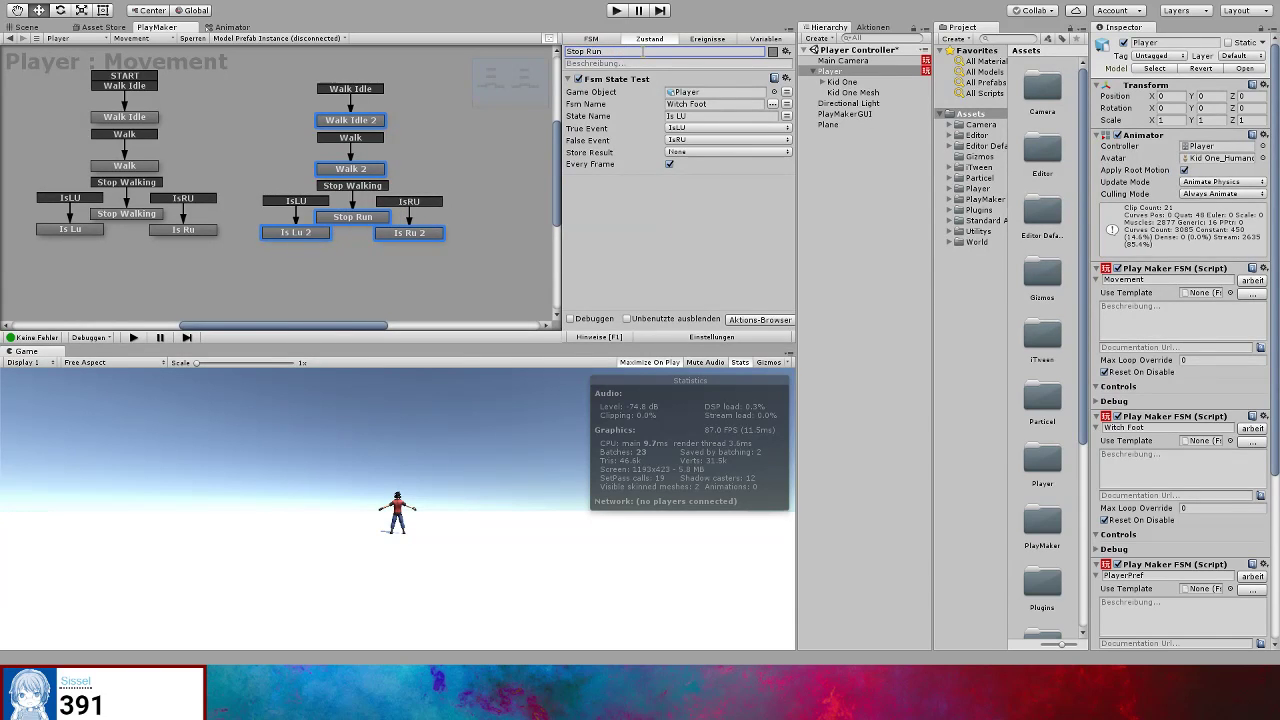
left_click(421, 232)
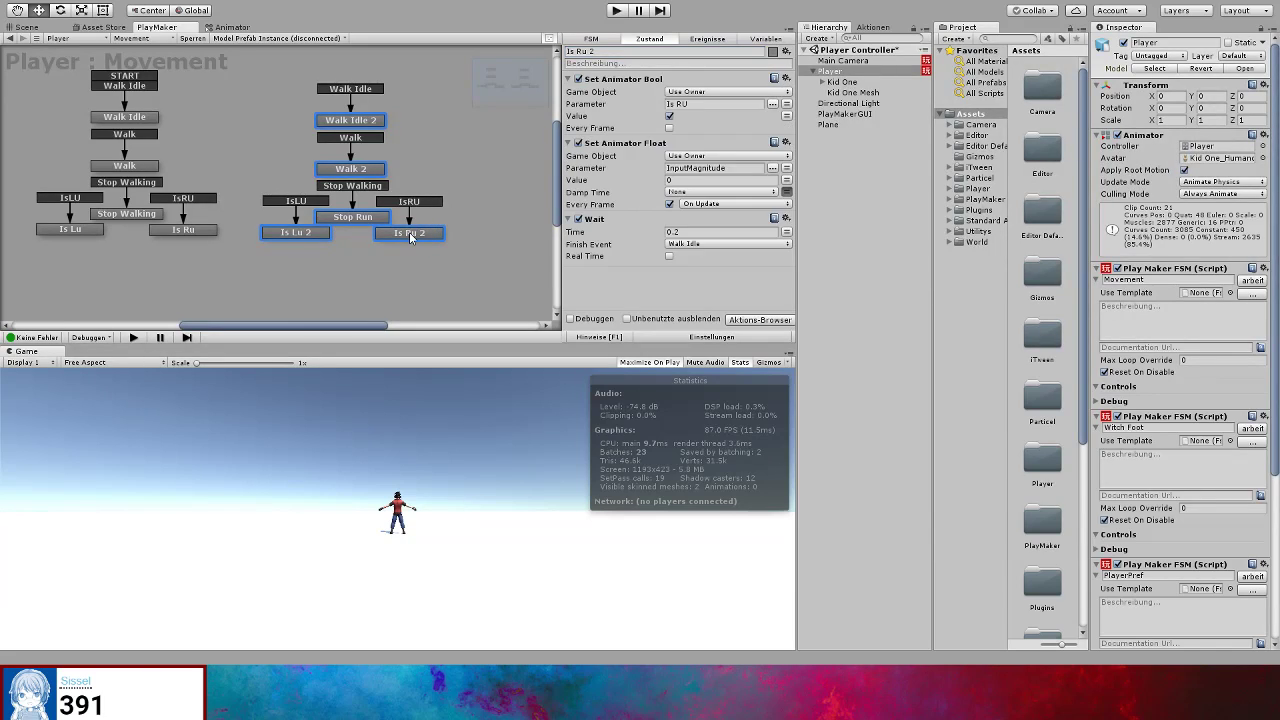
left_click_drag(417, 238, 430, 240)
left_click(424, 258)
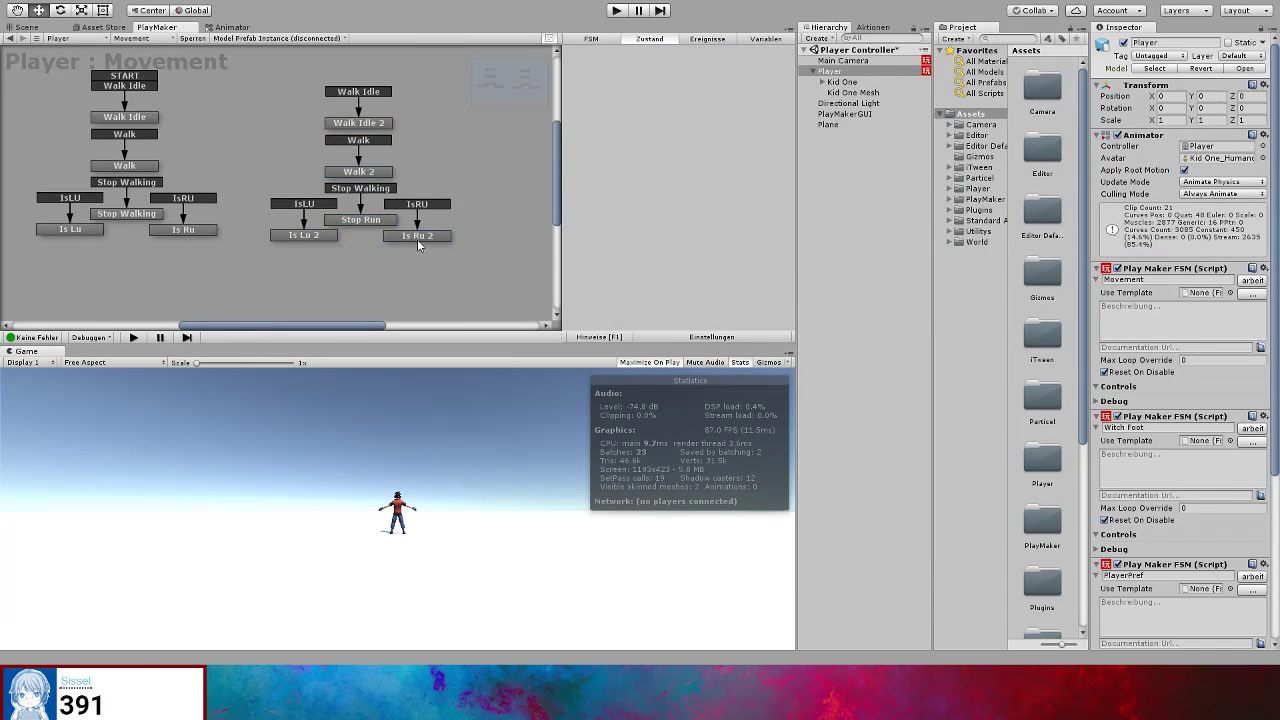
Rename the Is Ru 2 state as "Is Ru Run" and the Is Lu 2 state as "Is Lu Run".
left_click(421, 238)
double_click(591, 51)
type("Run")
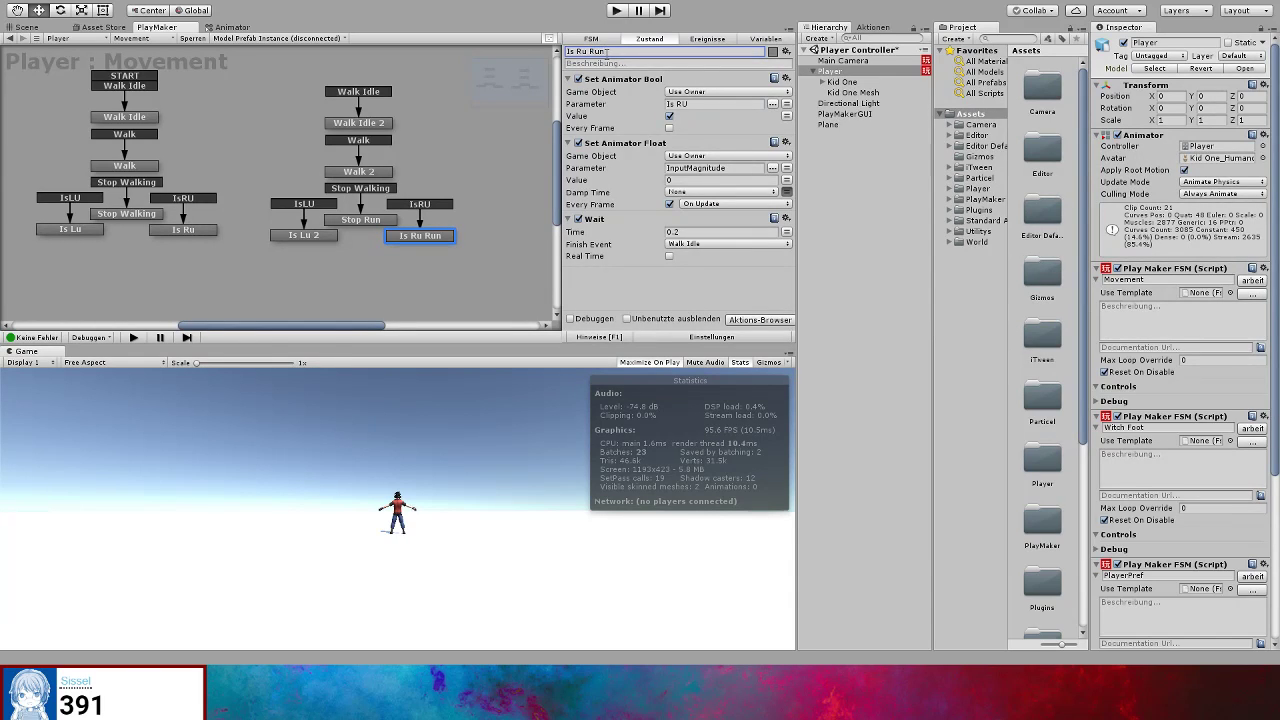
left_click(318, 237)
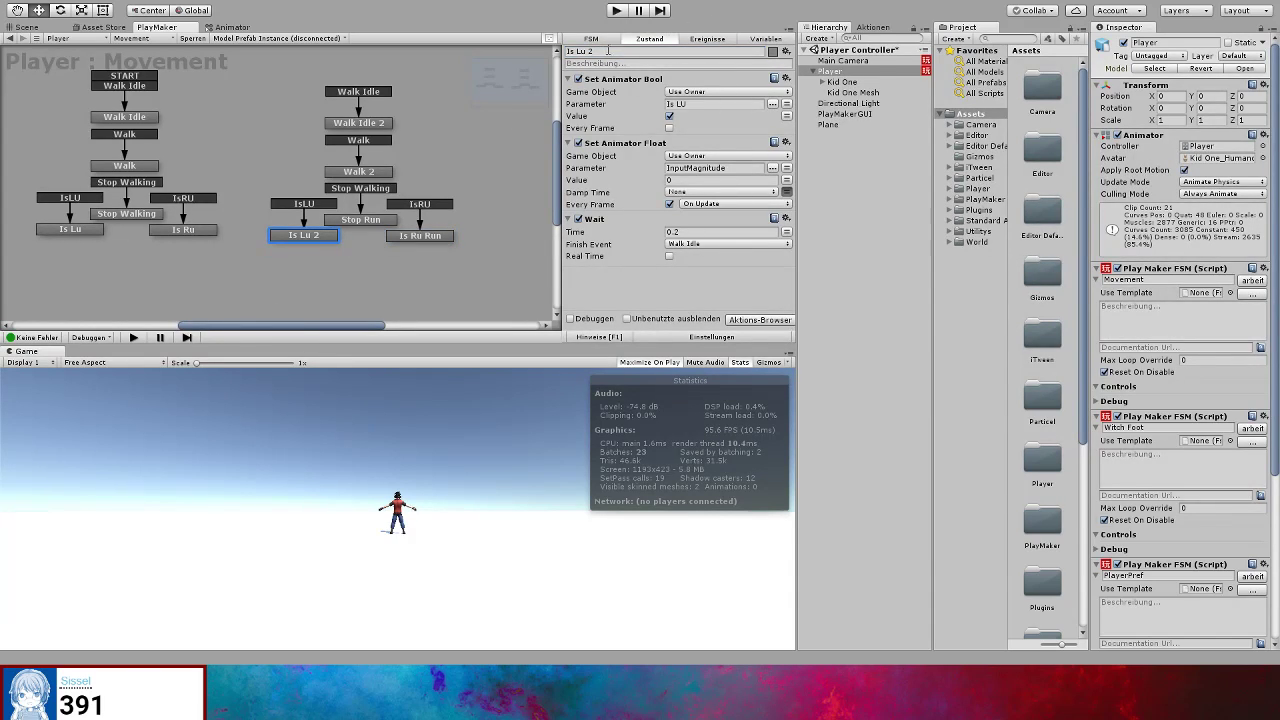
double_click(594, 51)
type("Run")
Rename the Walk 2 state as "Run".
left_click(370, 174)
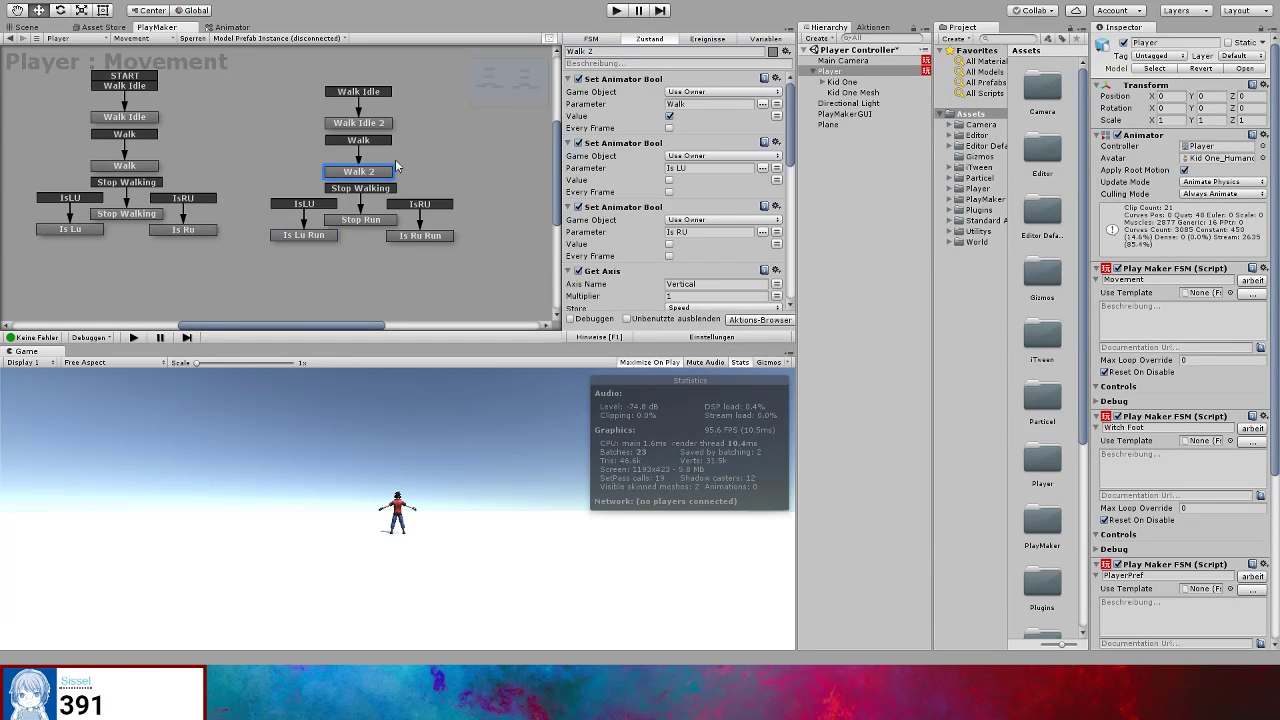
left_click(634, 51)
type("Run")
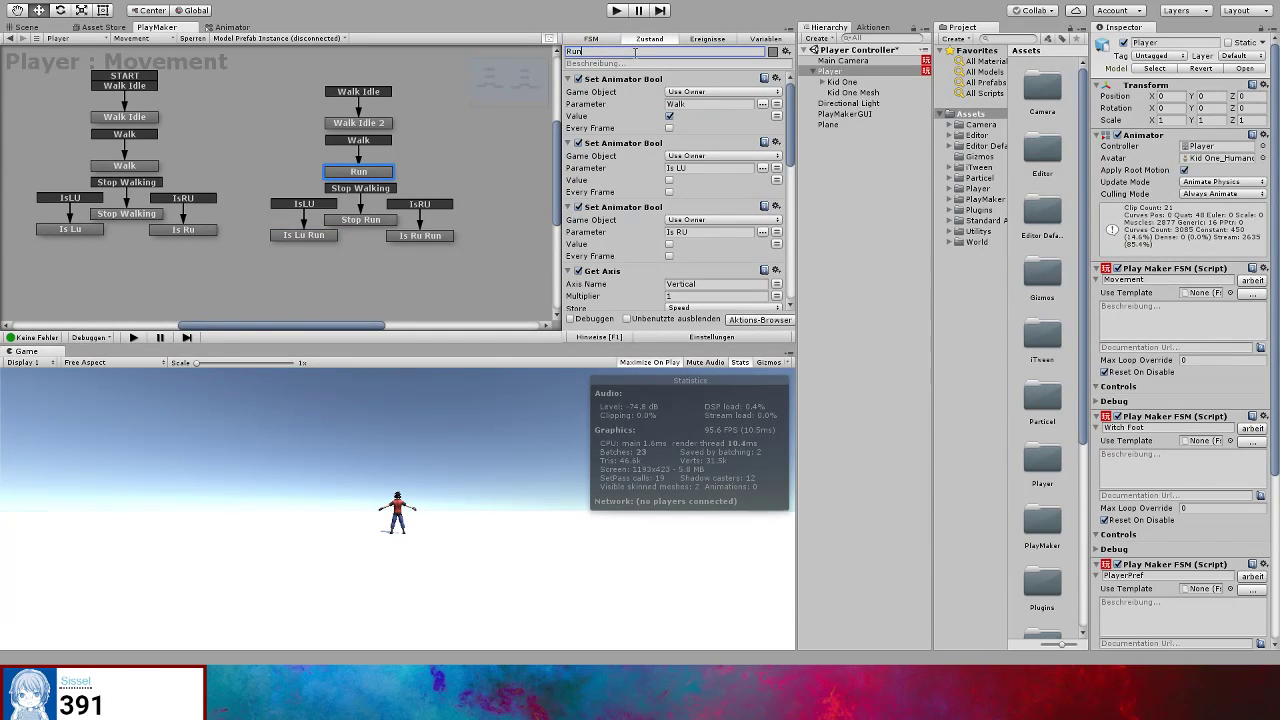
Change the duplicated states' transition events to Is Ru Run, Is Lu Run and Stop Runing, spacing the Is Lu Run and Is Ru Run states apart.
left_click(420, 237)
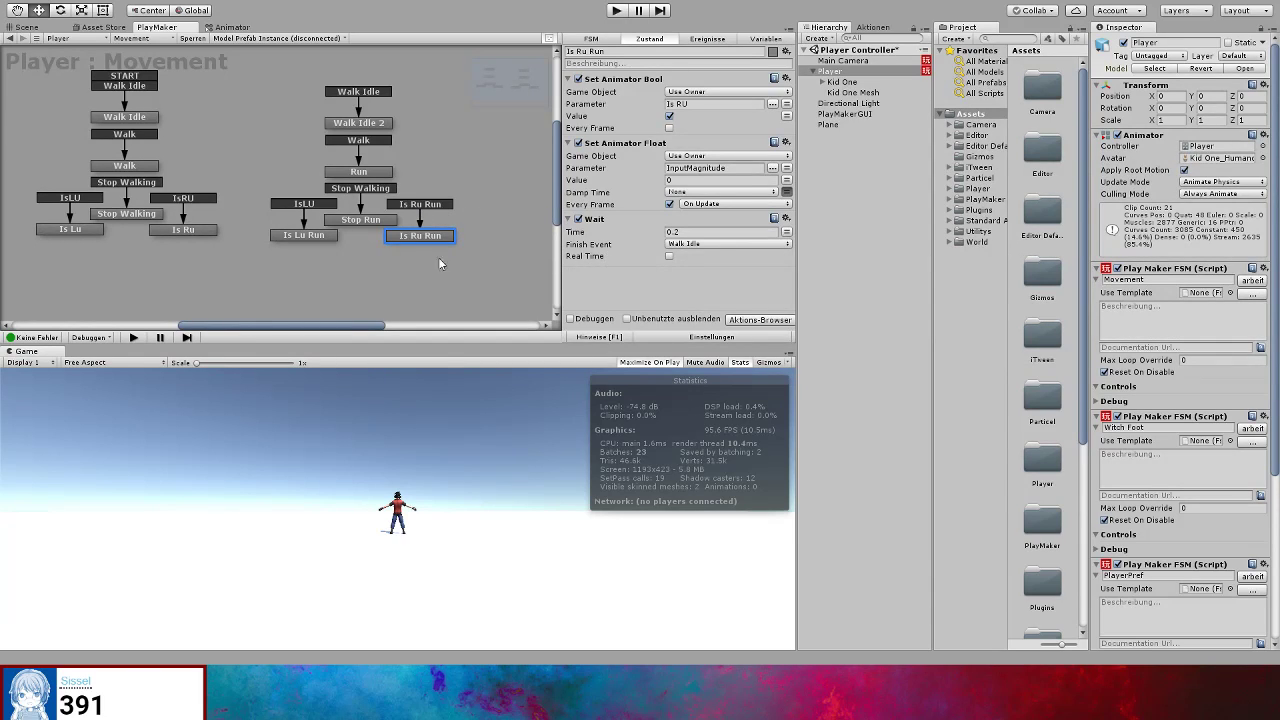
left_click(316, 207)
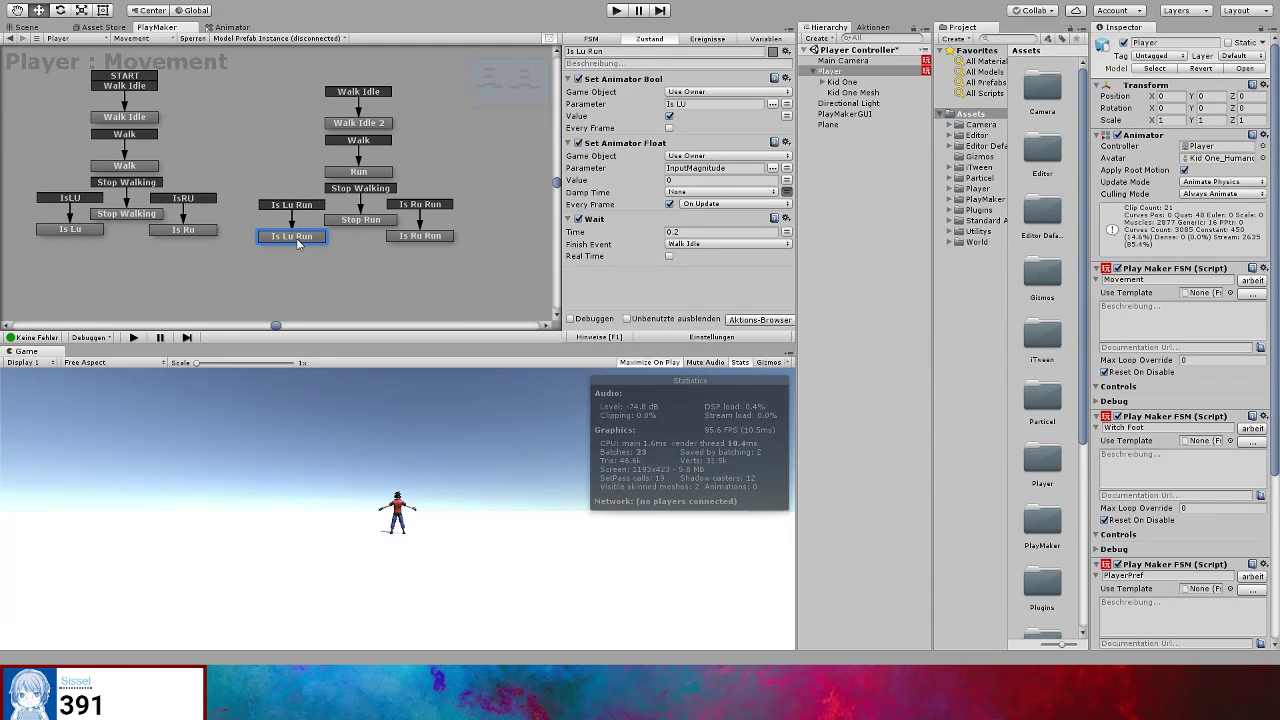
left_click(413, 245)
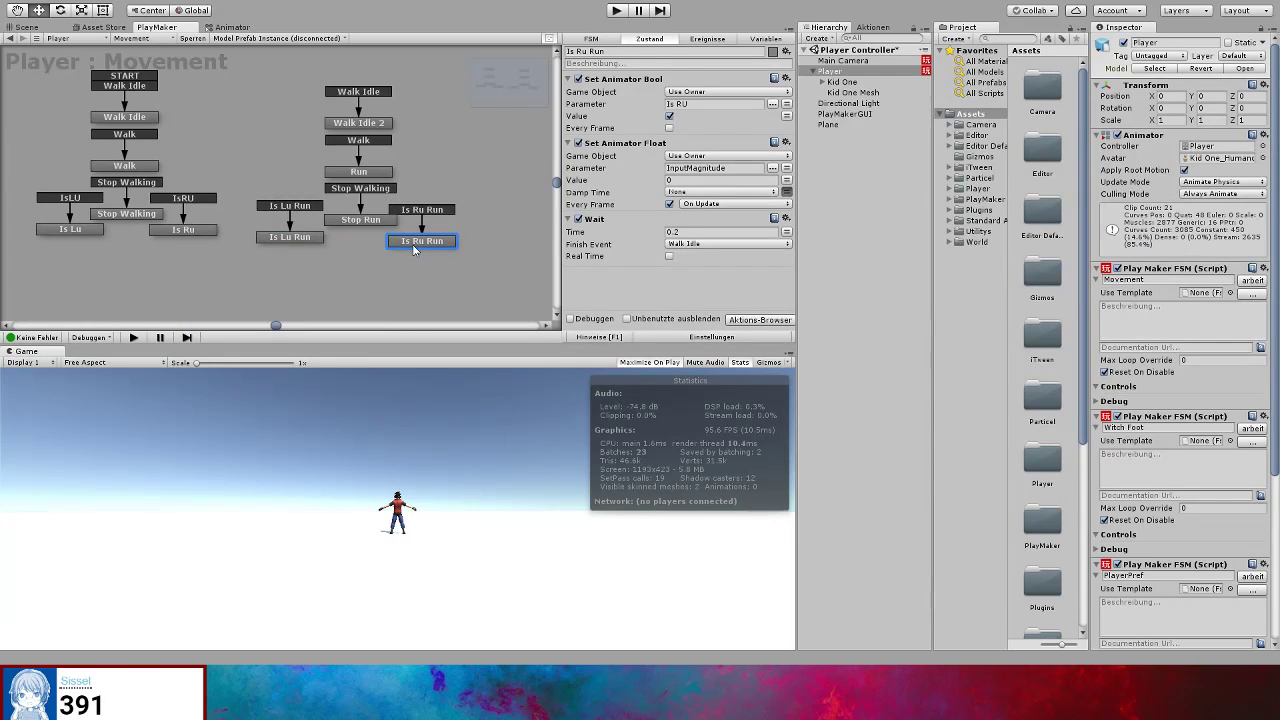
left_click(358, 220)
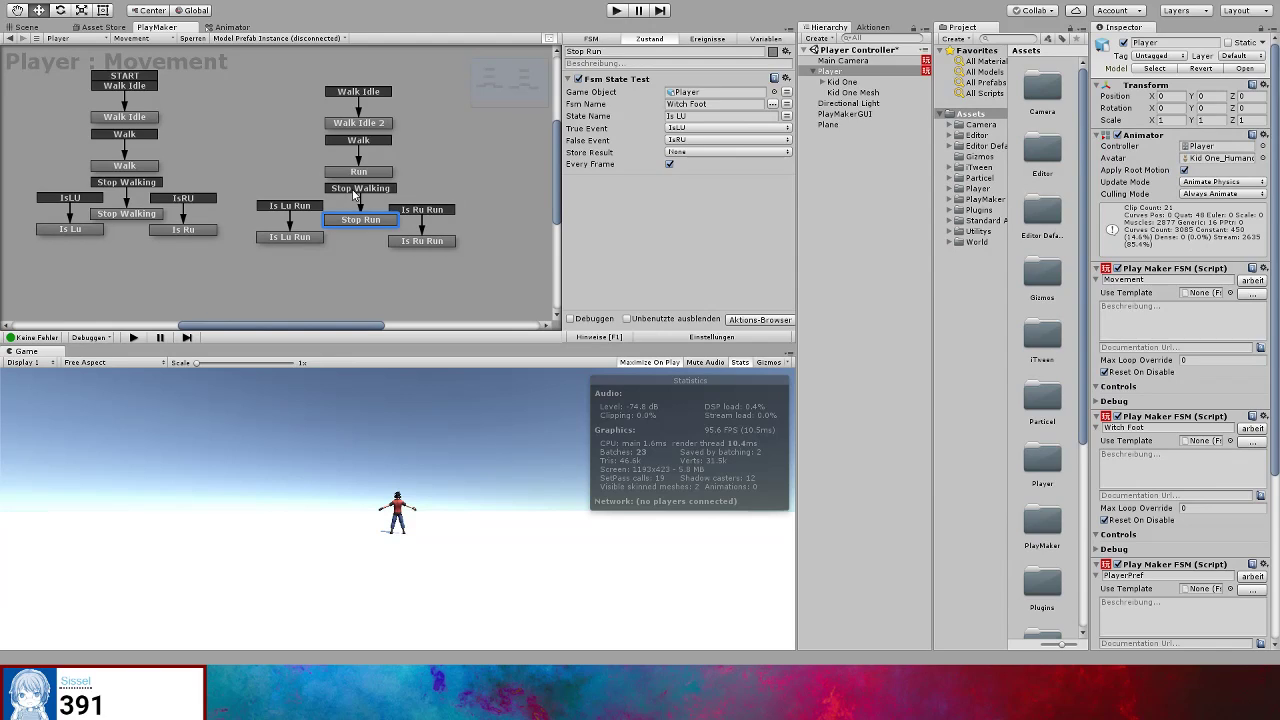
left_click(556, 288)
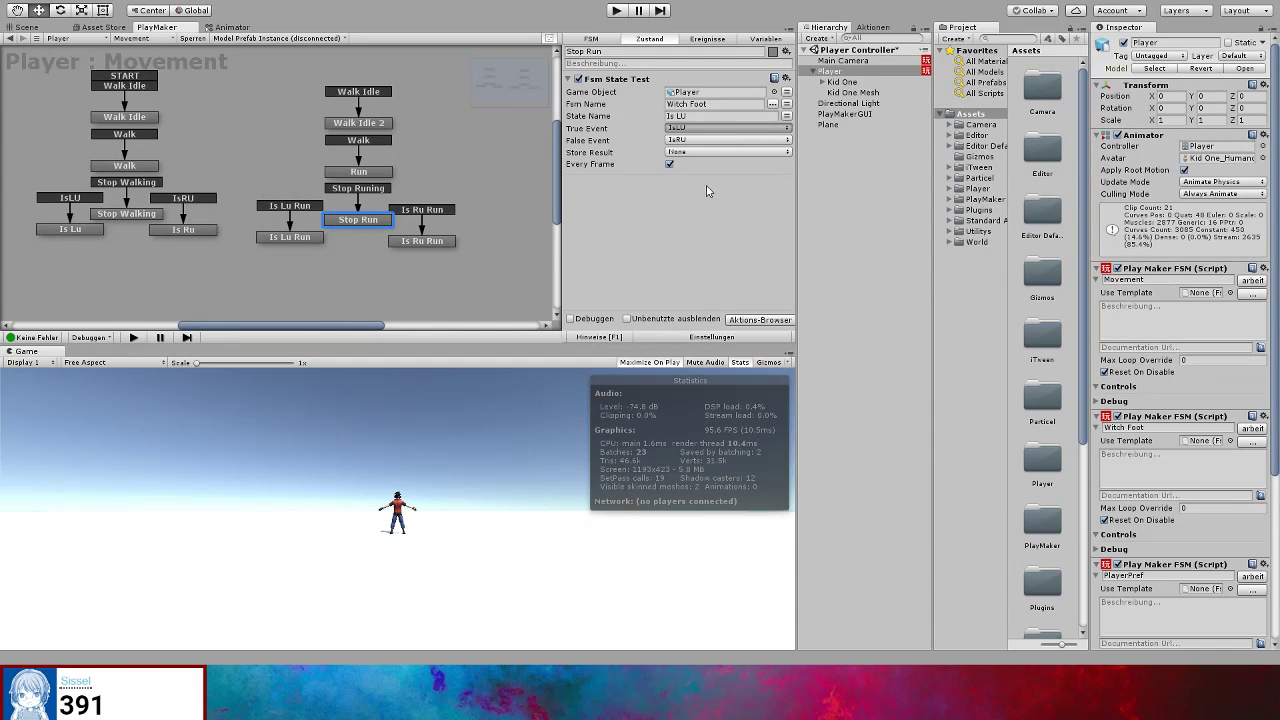
In the Stop Run state's Fsm State Test, set the true event to Is Lu Run and the false event to Is Ru Run.
left_click(705, 156)
left_click(684, 141)
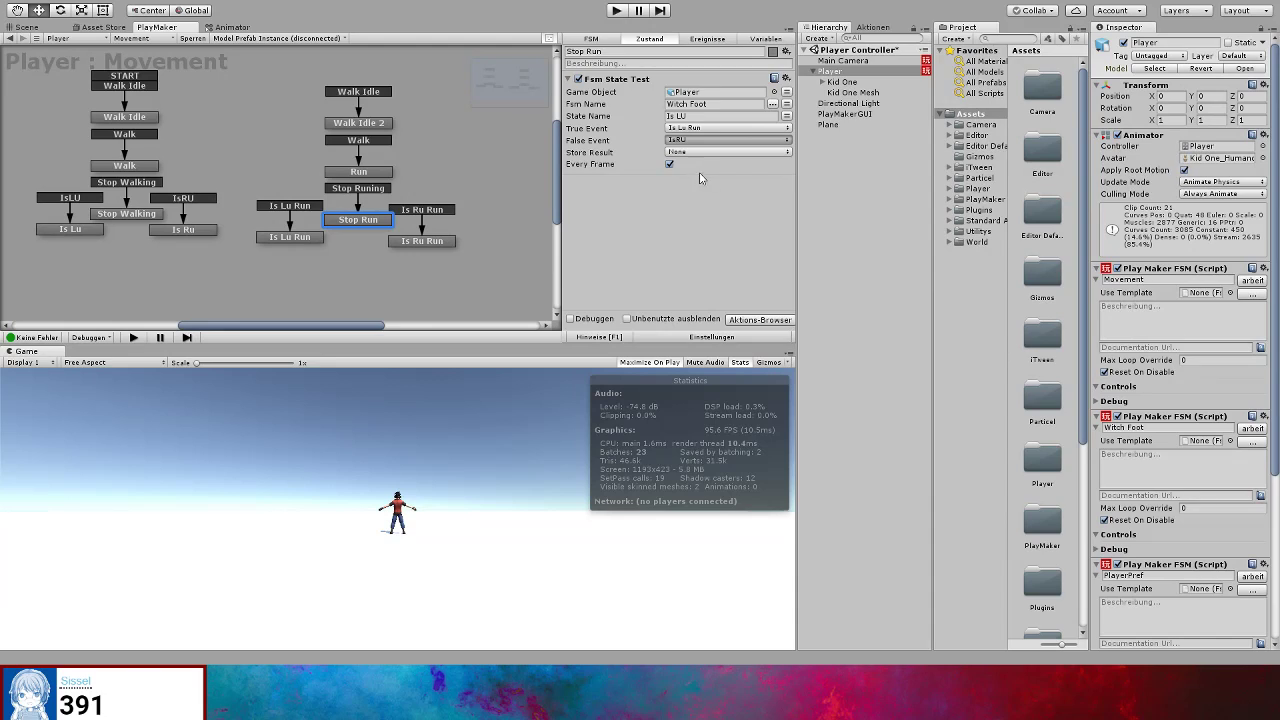
left_click(706, 185)
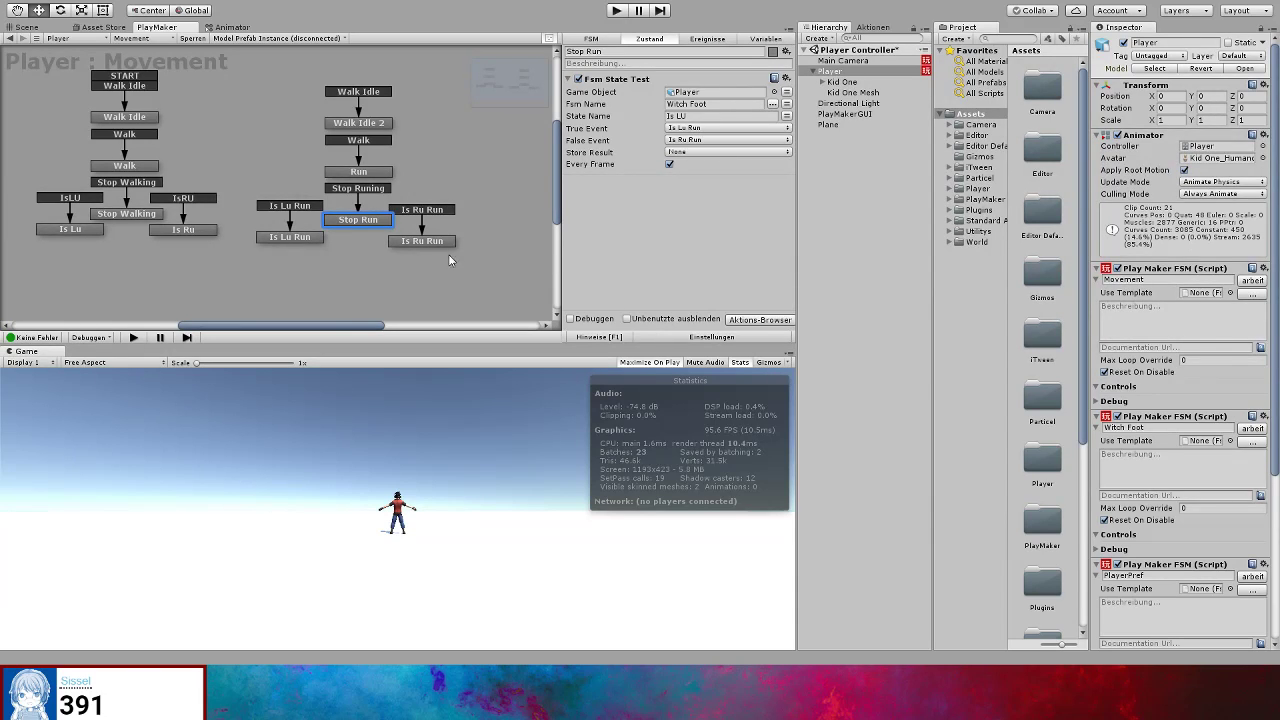
Check the actions of the running states and delete the Walk Idle 2 state.
left_click(417, 243)
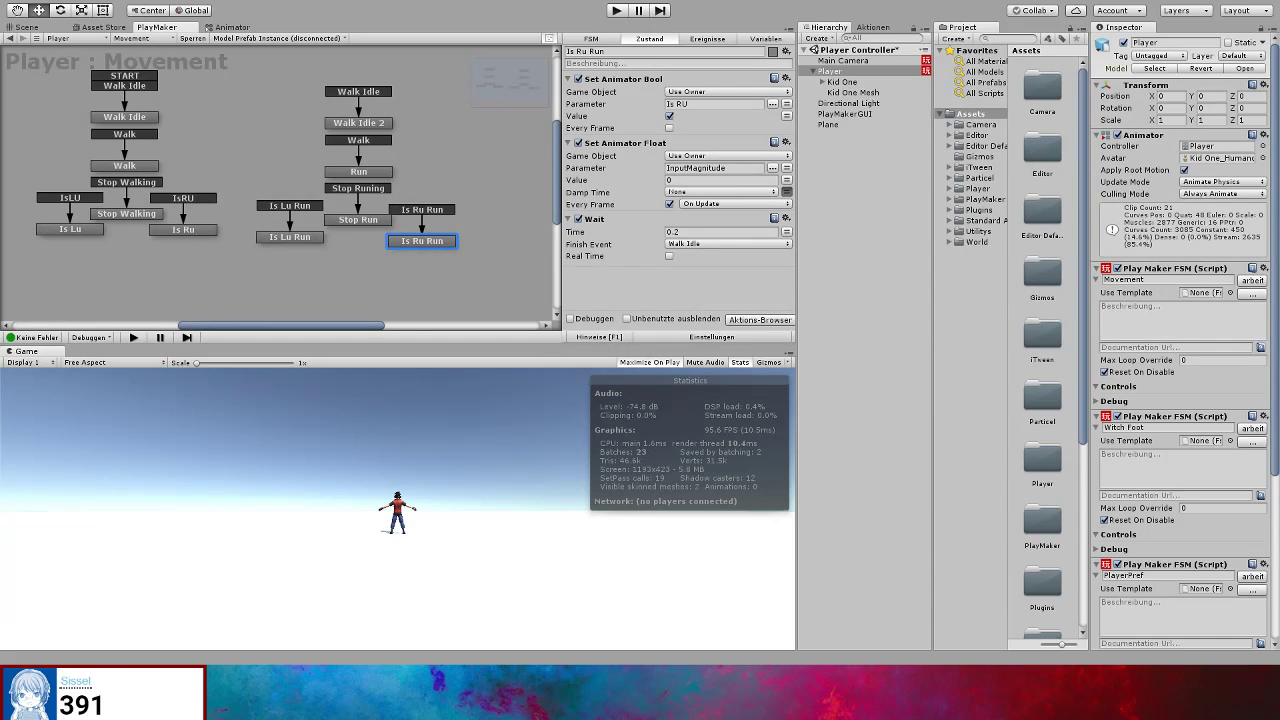
left_click(358, 221)
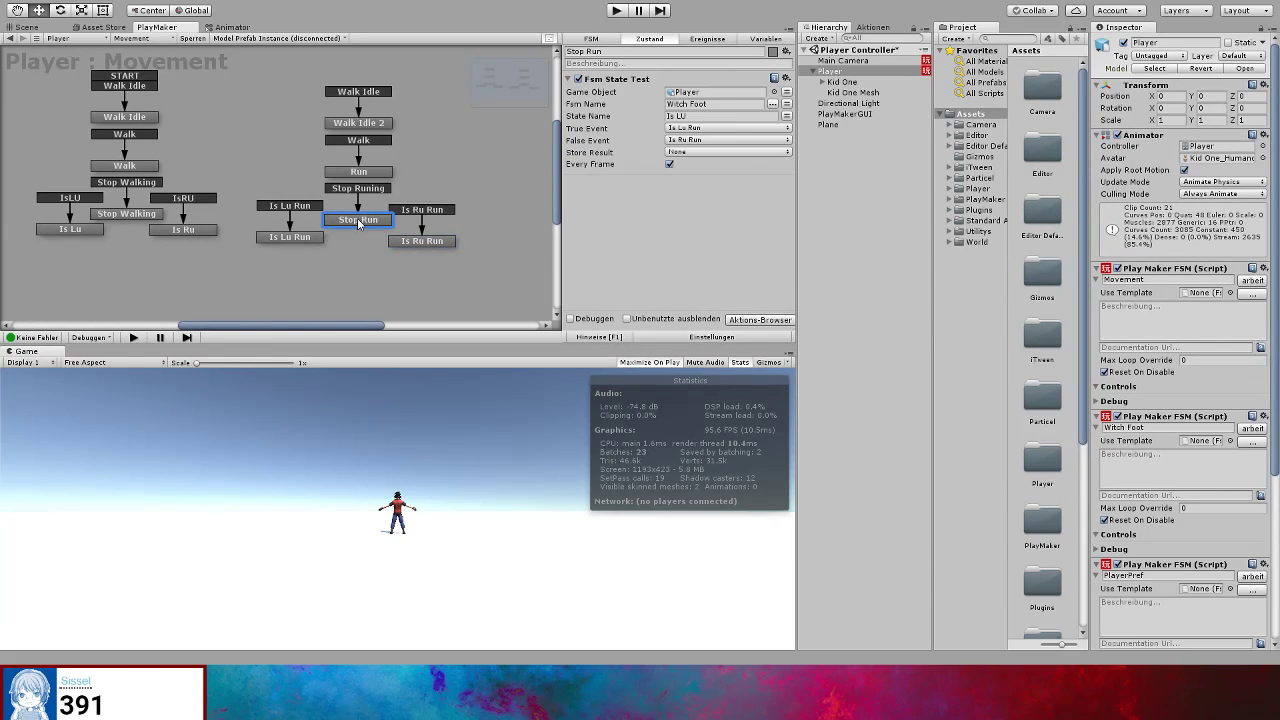
left_click(358, 171)
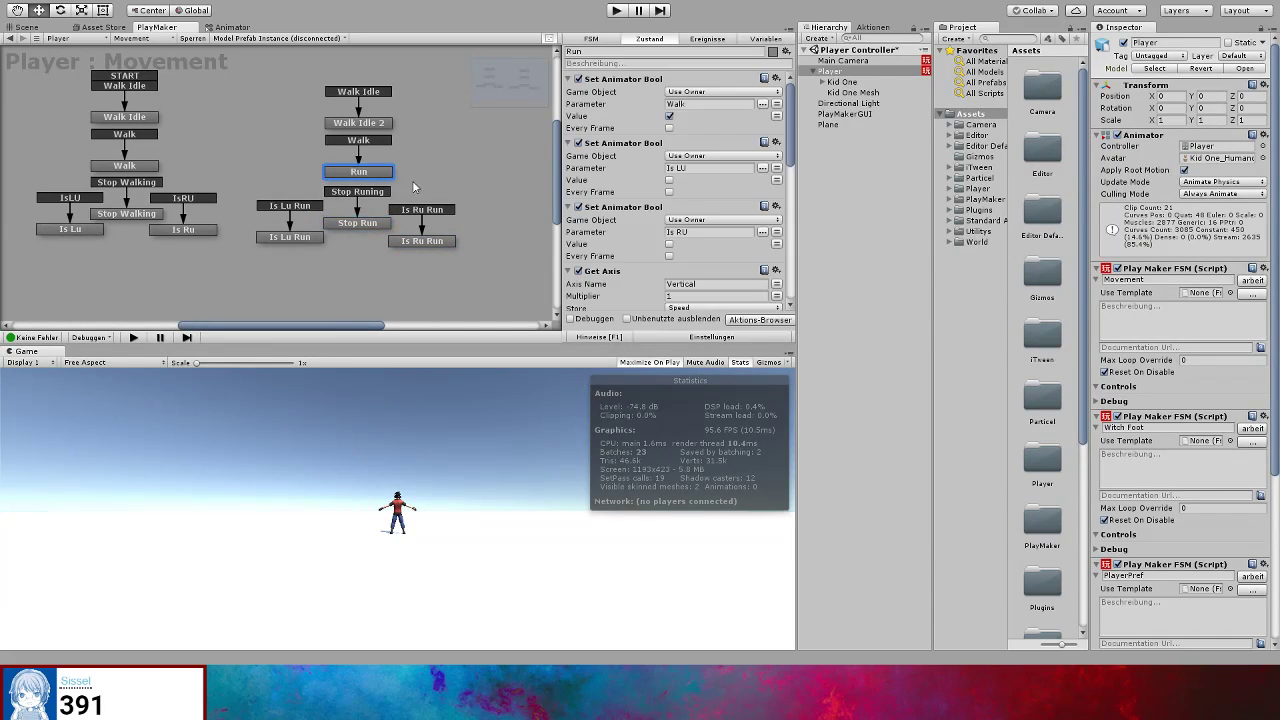
scroll(660, 137, "down", 10)
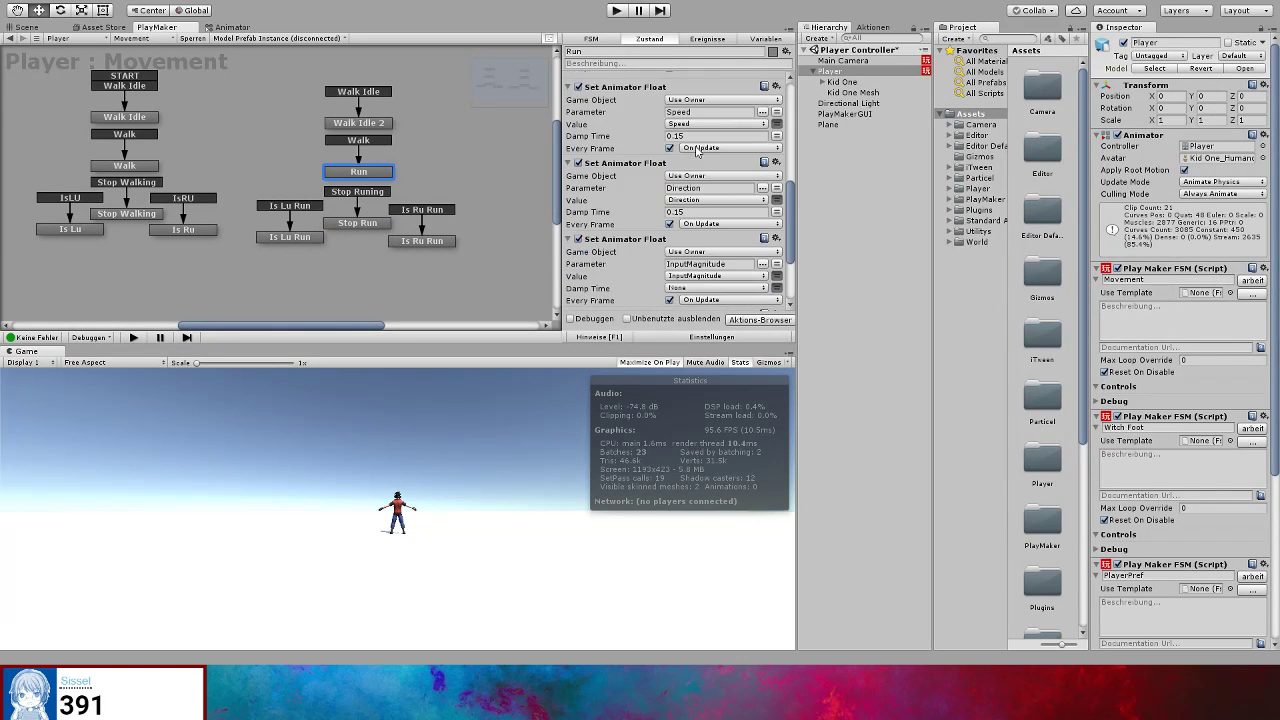
scroll(692, 148, "up", 10)
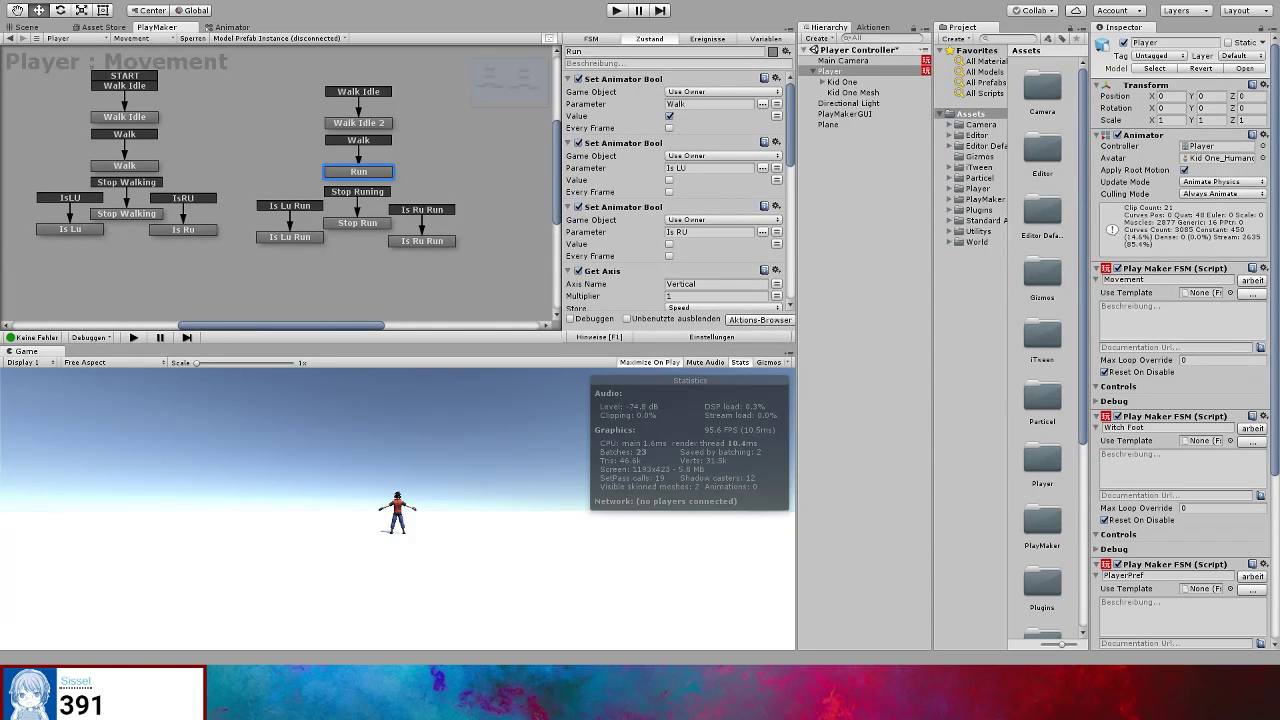
left_click(337, 124)
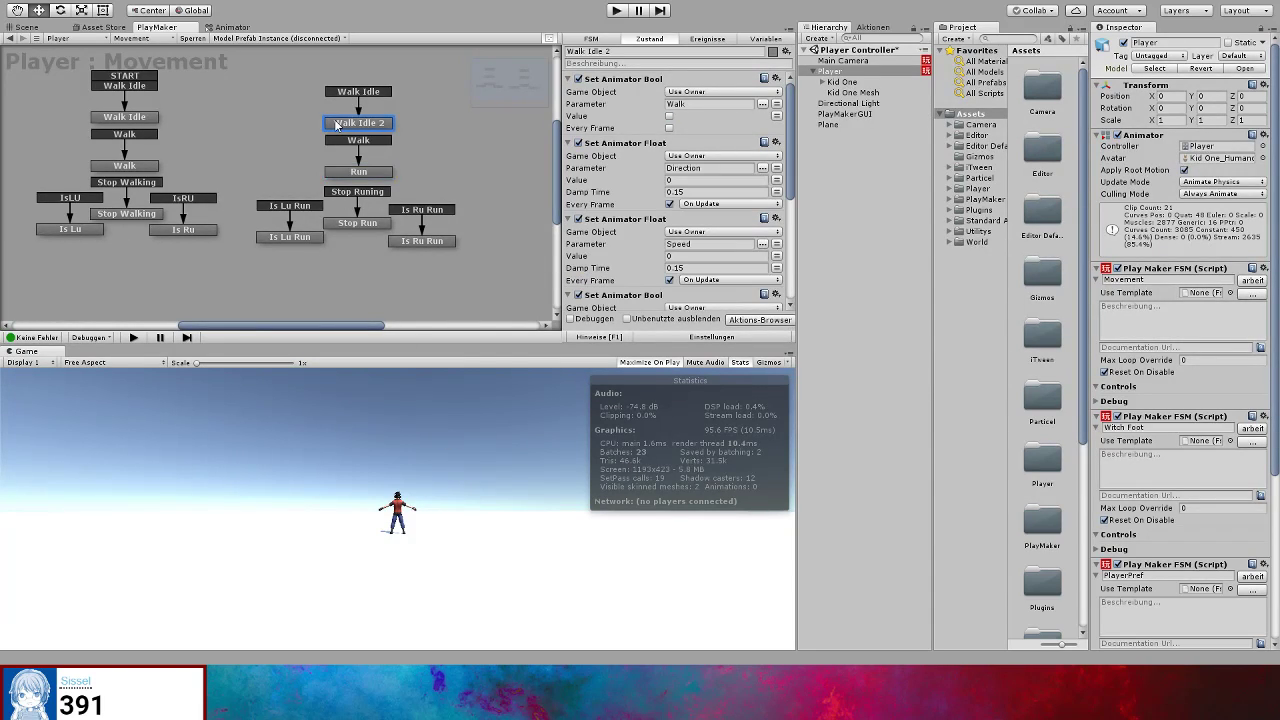
key("Delete")
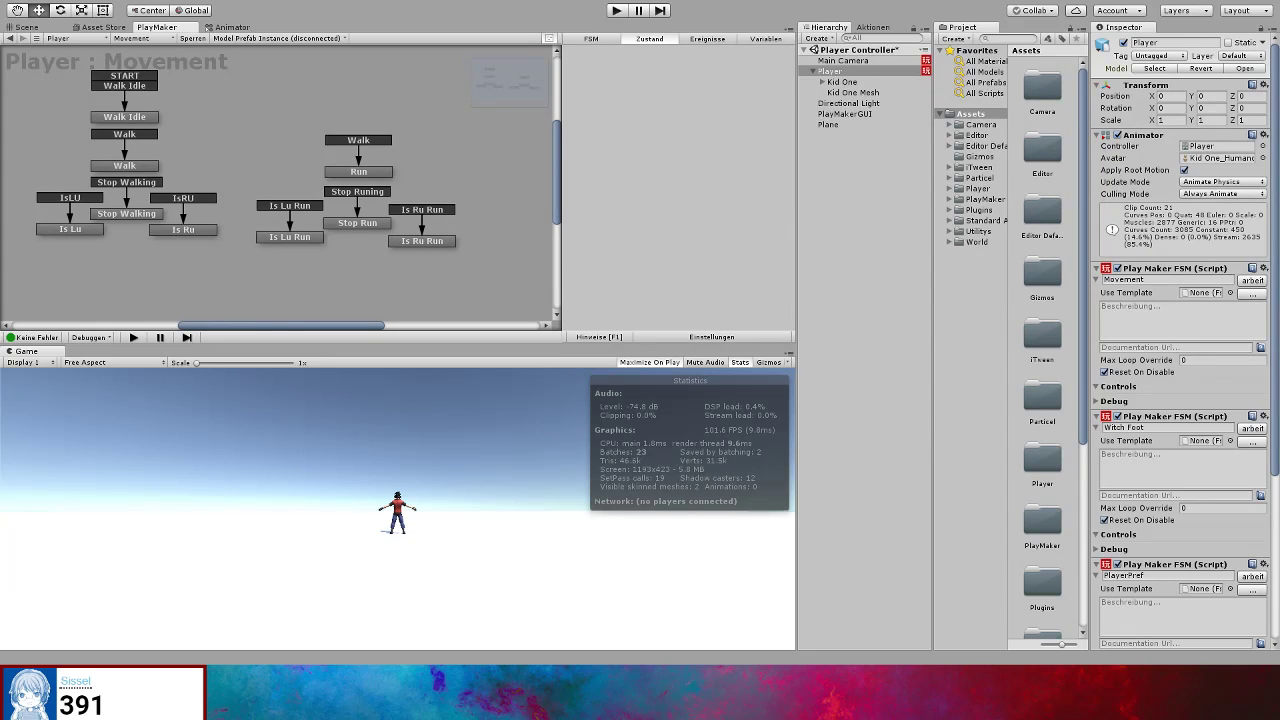
In the Run state, disable the value of the Walk Set Animator Bool action and duplicate that action.
left_click(232, 27)
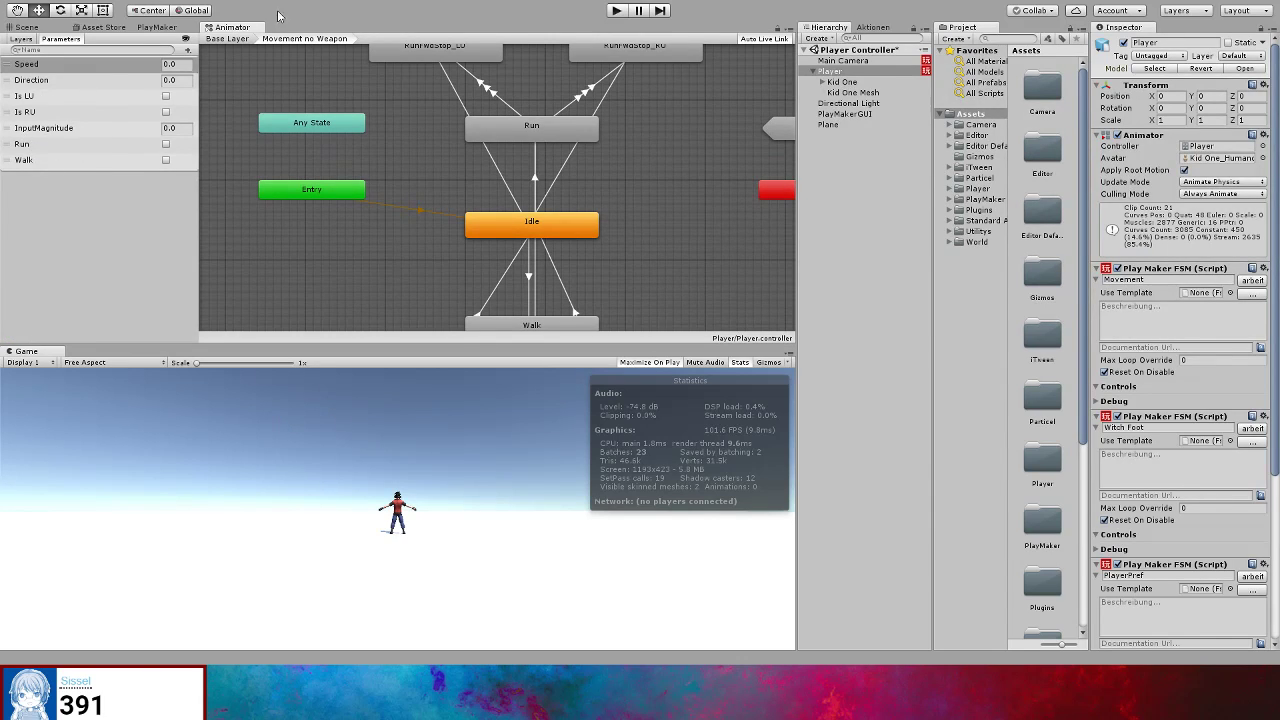
left_click(155, 28)
left_click(358, 171)
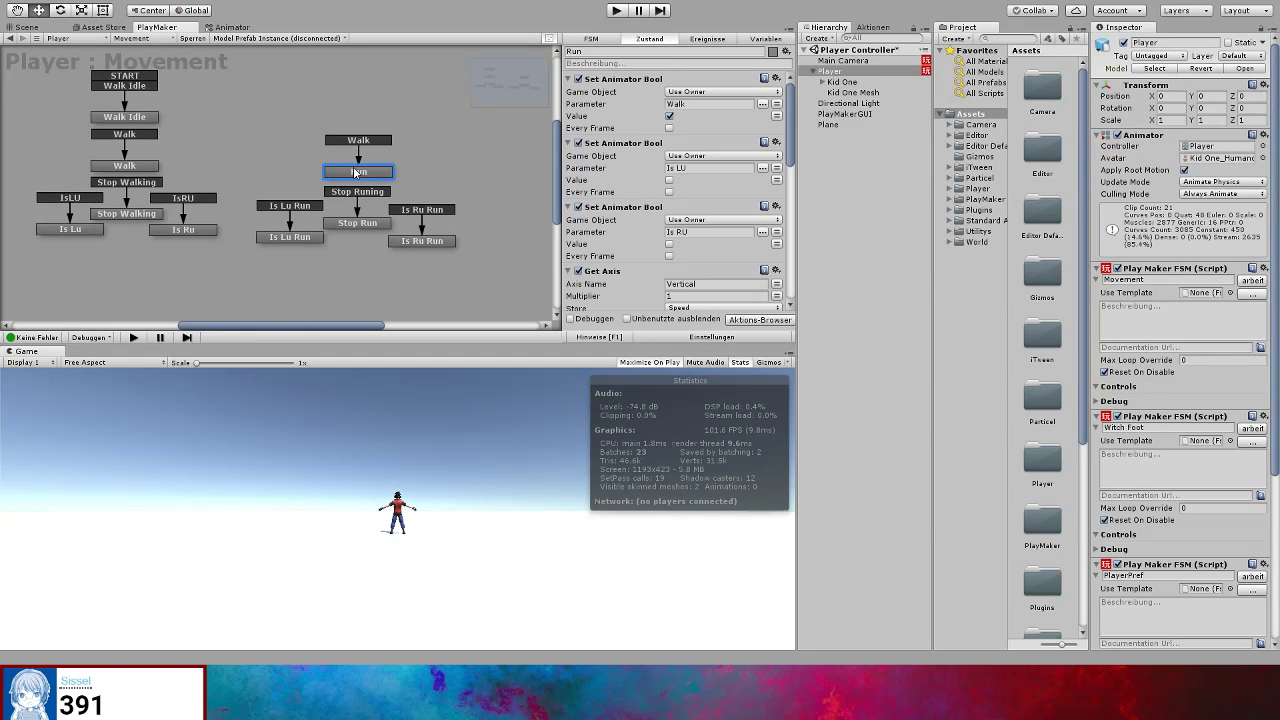
left_click(688, 104)
left_click(669, 116)
left_click(606, 84)
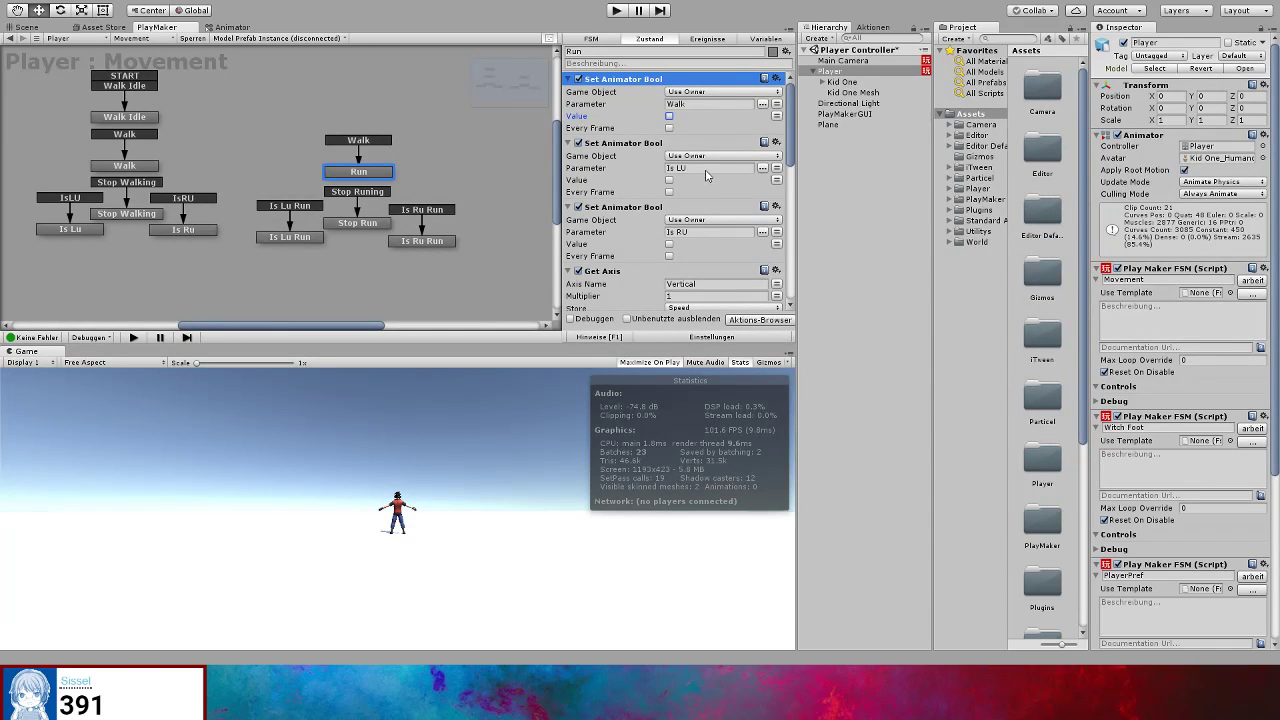
key("ctrl+v")
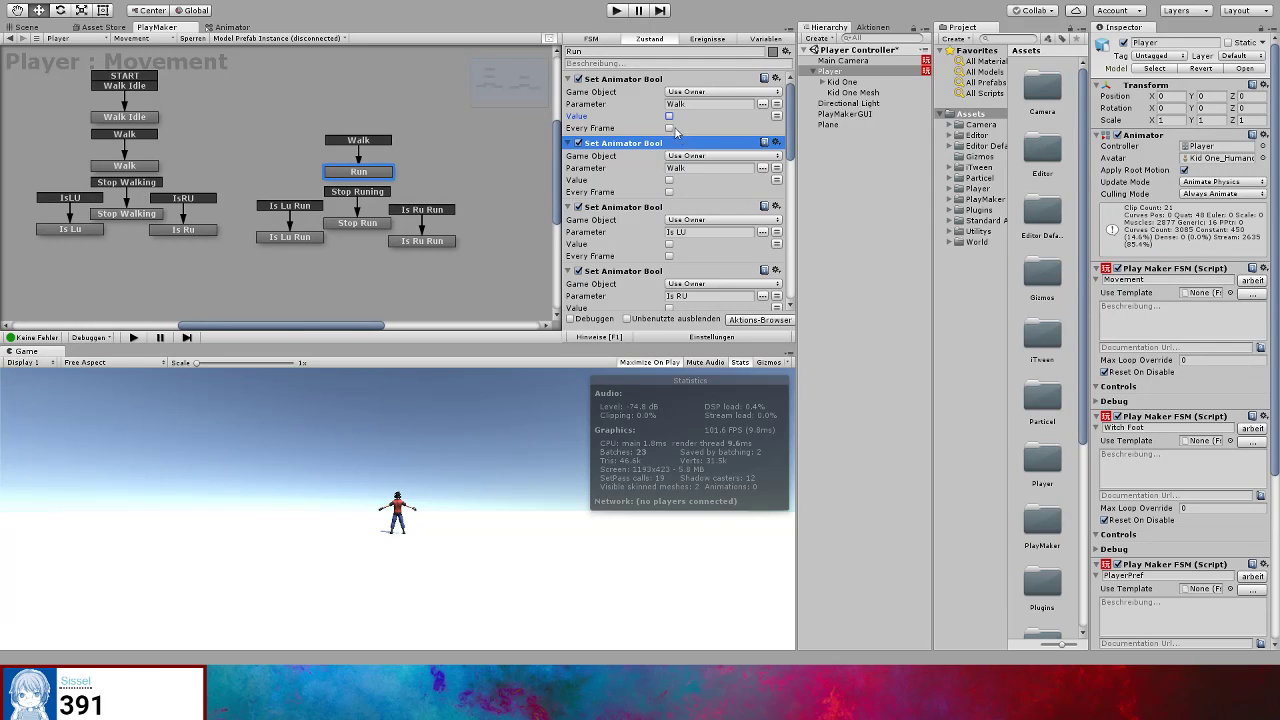
Set the Run state's first Set Animator Bool to the Run parameter with its value enabled, and Float Compare's Less Than event to Stop Runing.
left_click(763, 105)
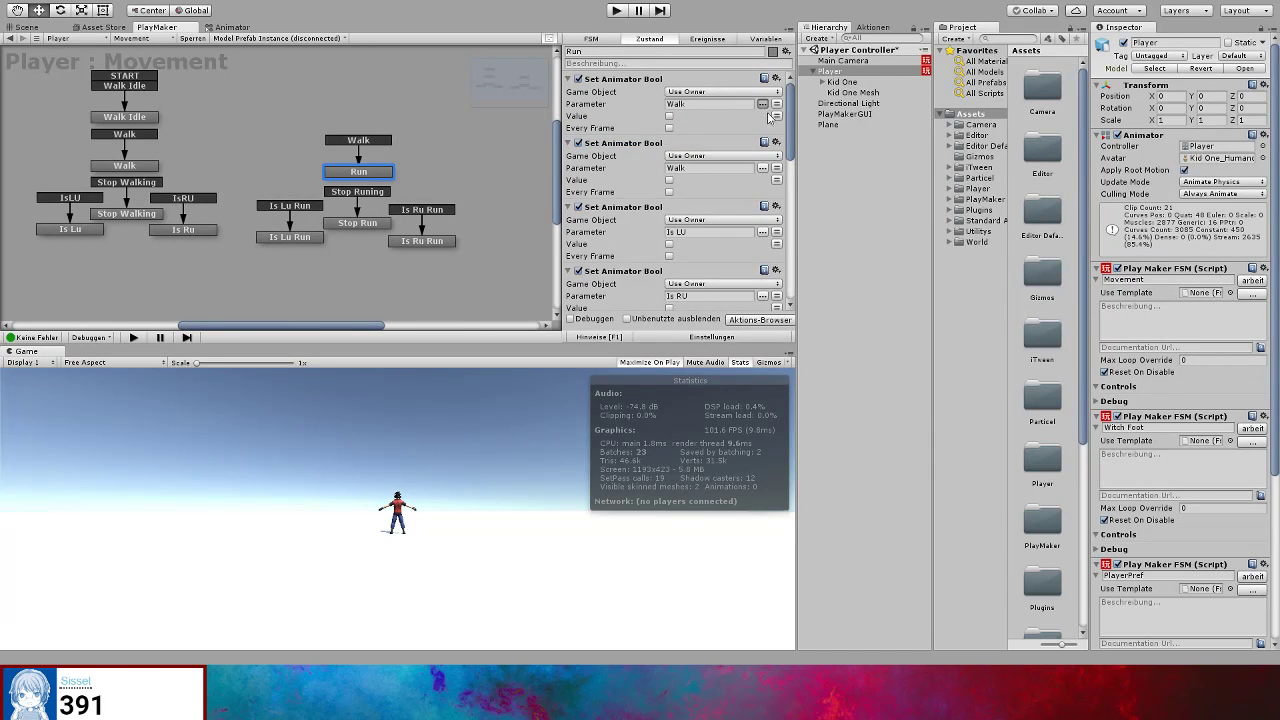
left_click(783, 141)
left_click(669, 116)
scroll(724, 130, "down", 10)
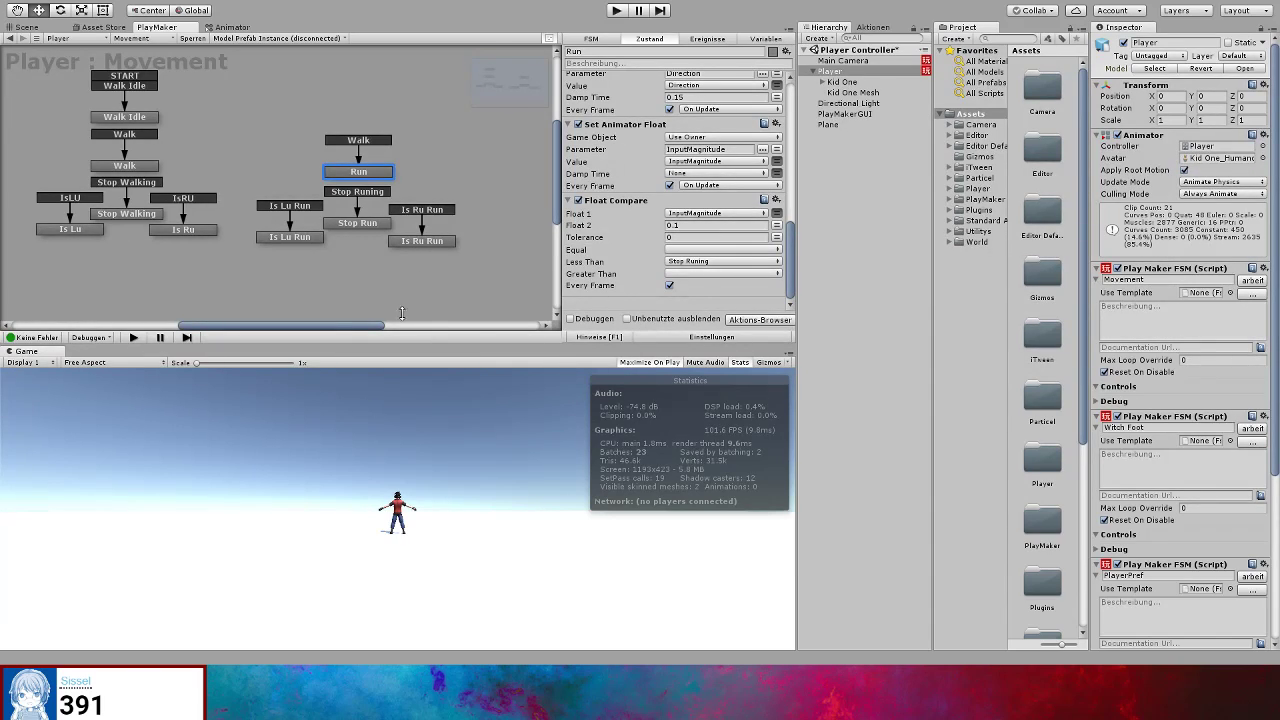
left_click_drag(791, 270, 797, 99)
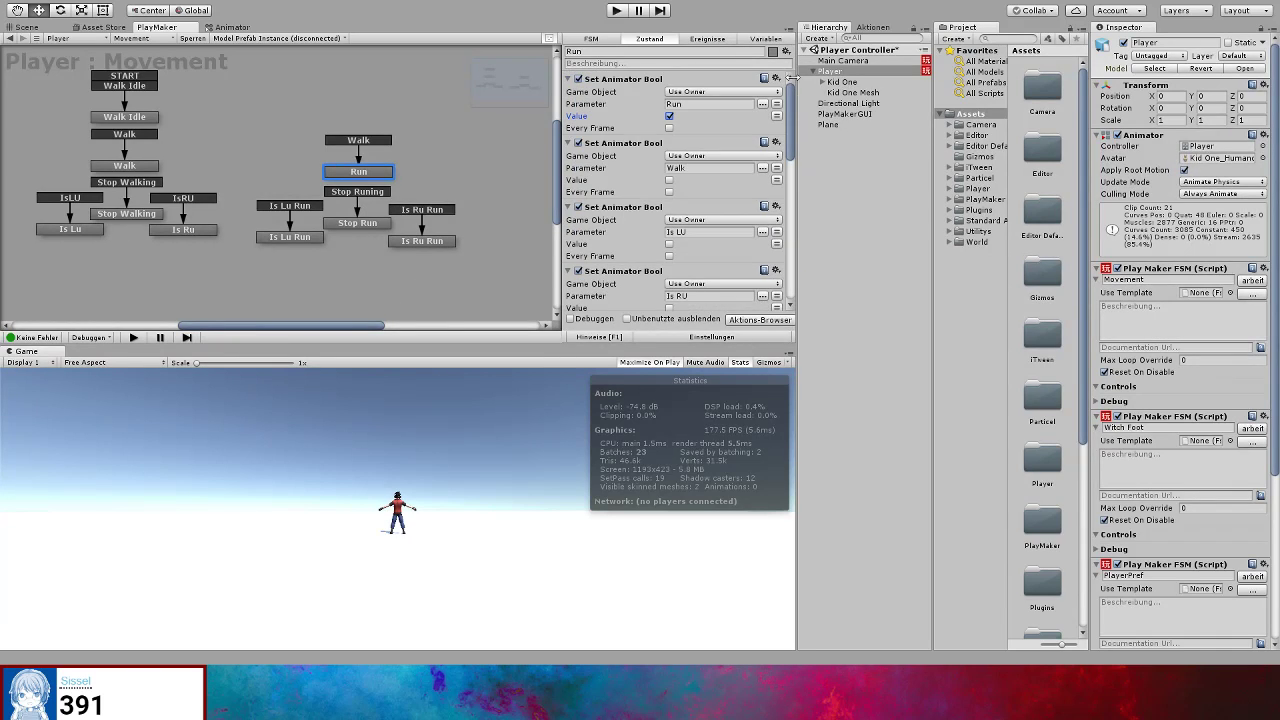
Add a Get Key action to the Run state and move it to the start of the action list.
left_click(874, 30)
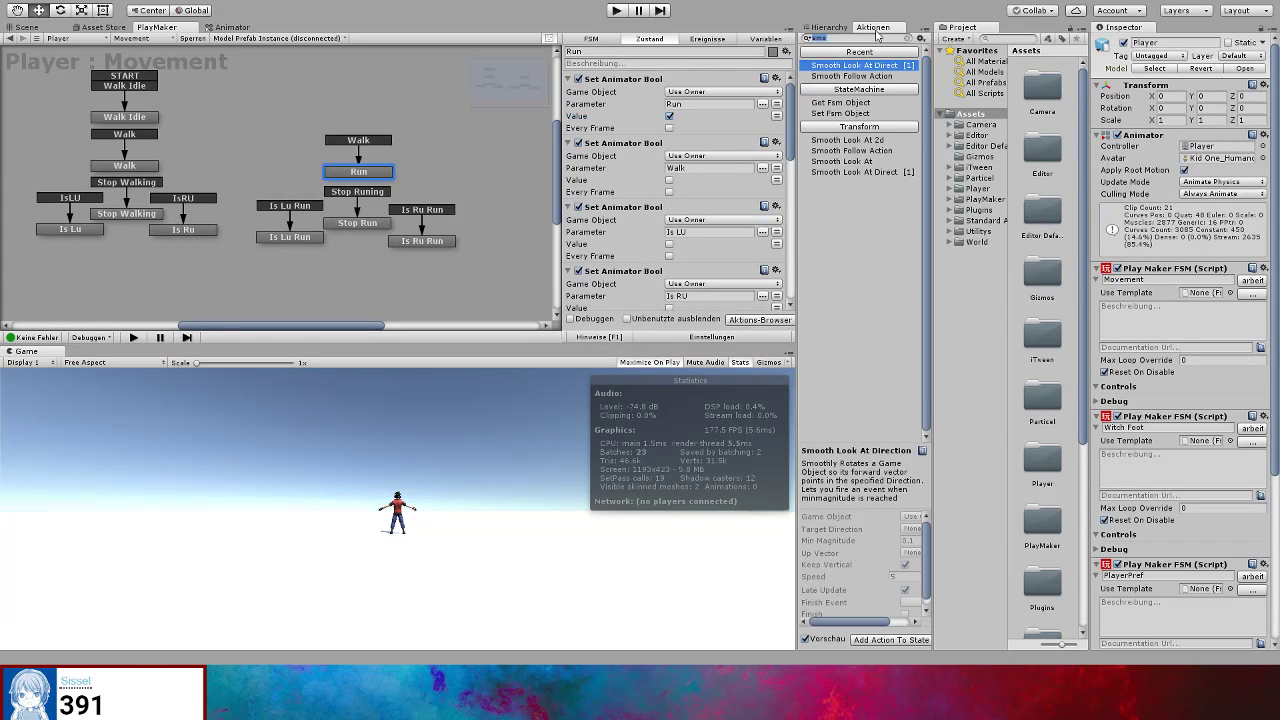
type("Getke")
key("Down")
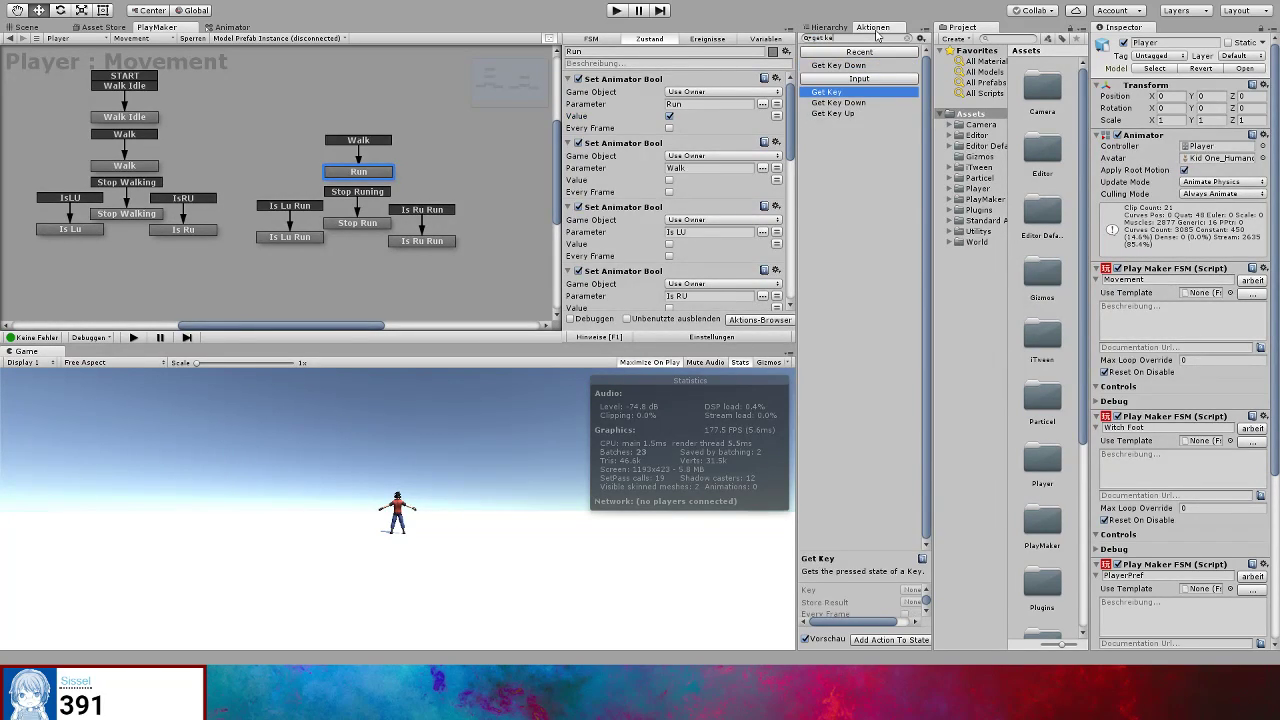
key("Return")
left_click_drag(692, 246, 694, 80)
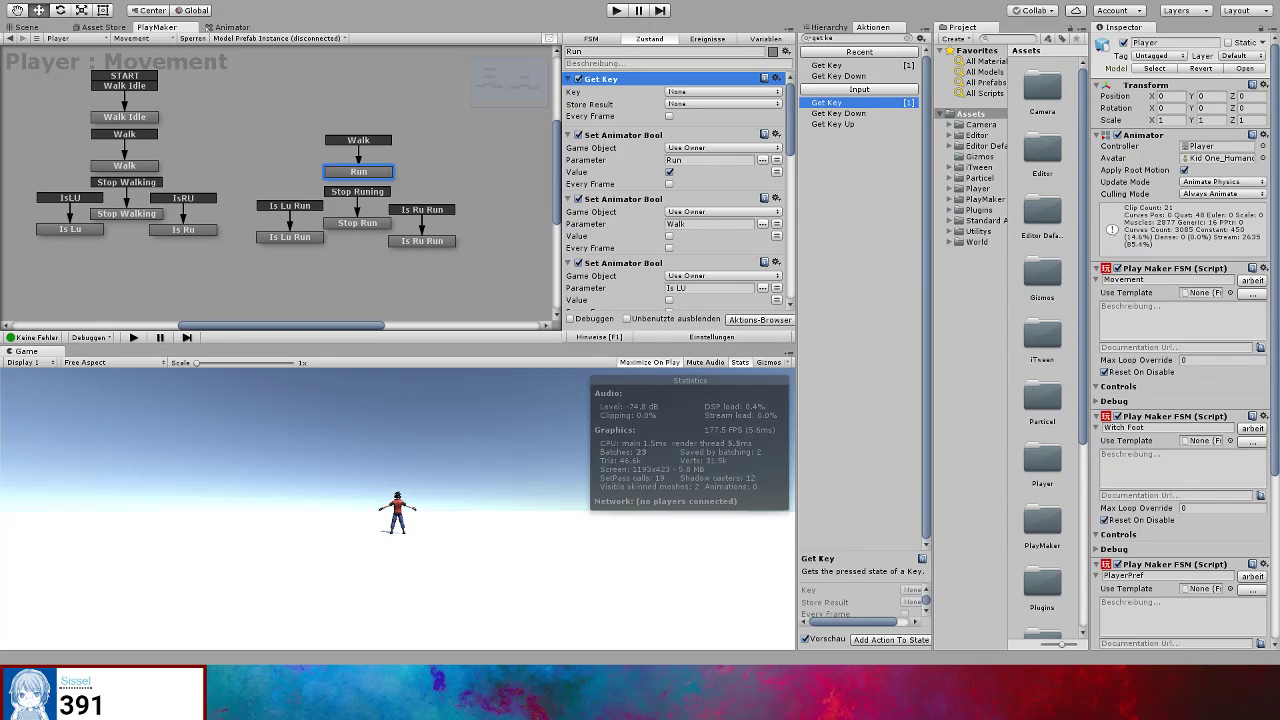
Set the Run state's Get Key action to Left Shift, store its result in the Run variable, and enable Every Frame.
left_click(700, 652)
left_click(722, 104)
left_click(690, 130)
left_click(669, 116)
Search the actions for bool, add Bool None True to the Run state, and place it directly below Get Key.
left_click(820, 40)
type("boop")
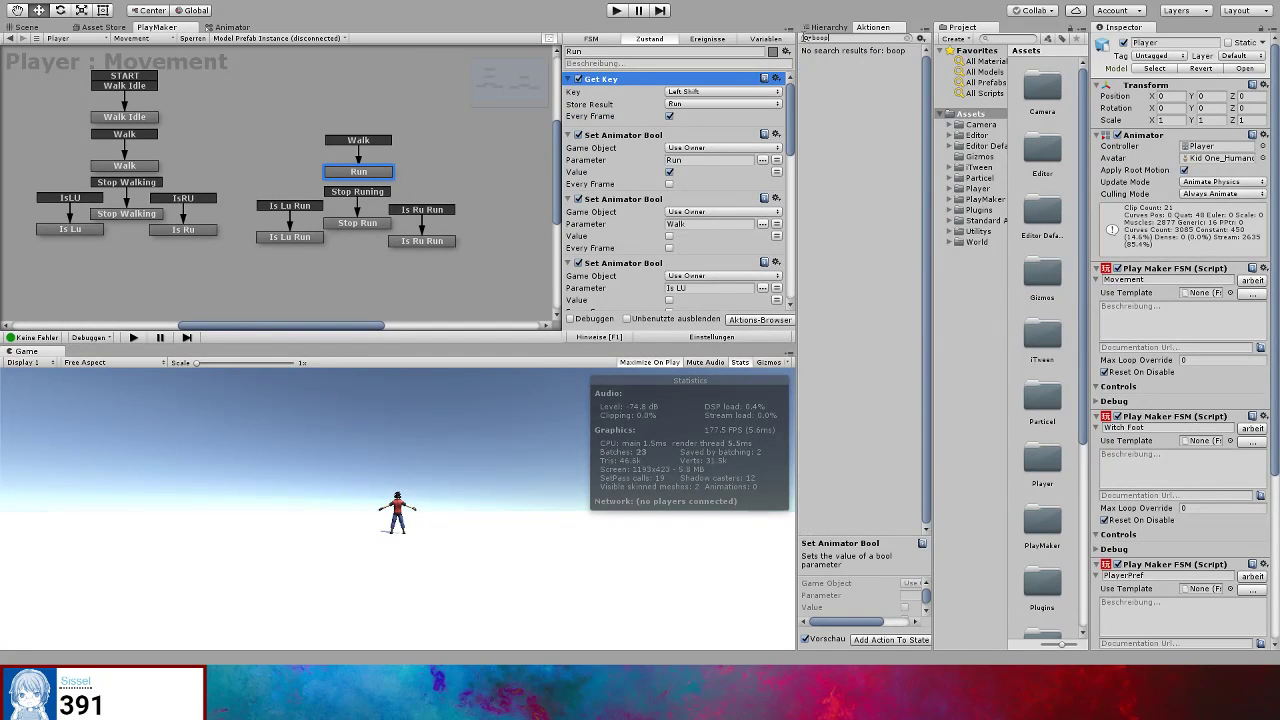
key("BackSpace")
type("l")
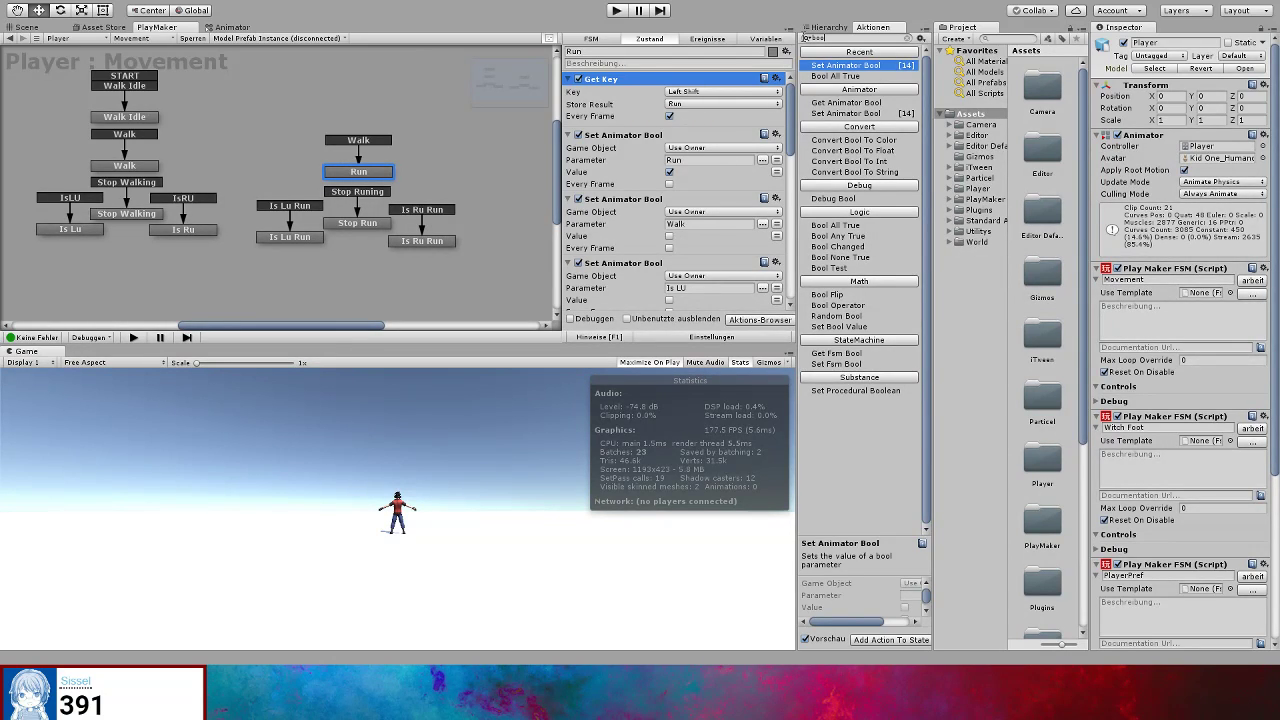
left_click(846, 102)
key("Down")
key("Down")
key("Down")
key("Down")
key("Down")
key("Down")
key("Down")
key("Down")
key("Down")
key("Down")
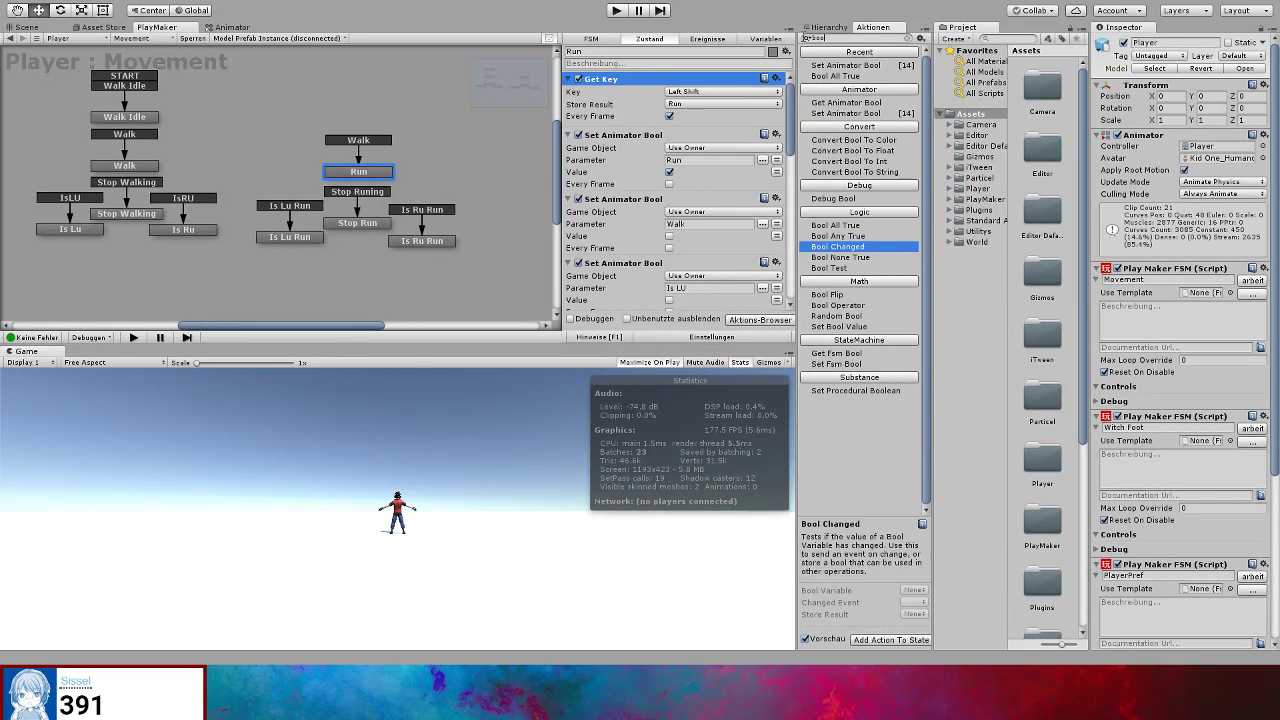
key("Return")
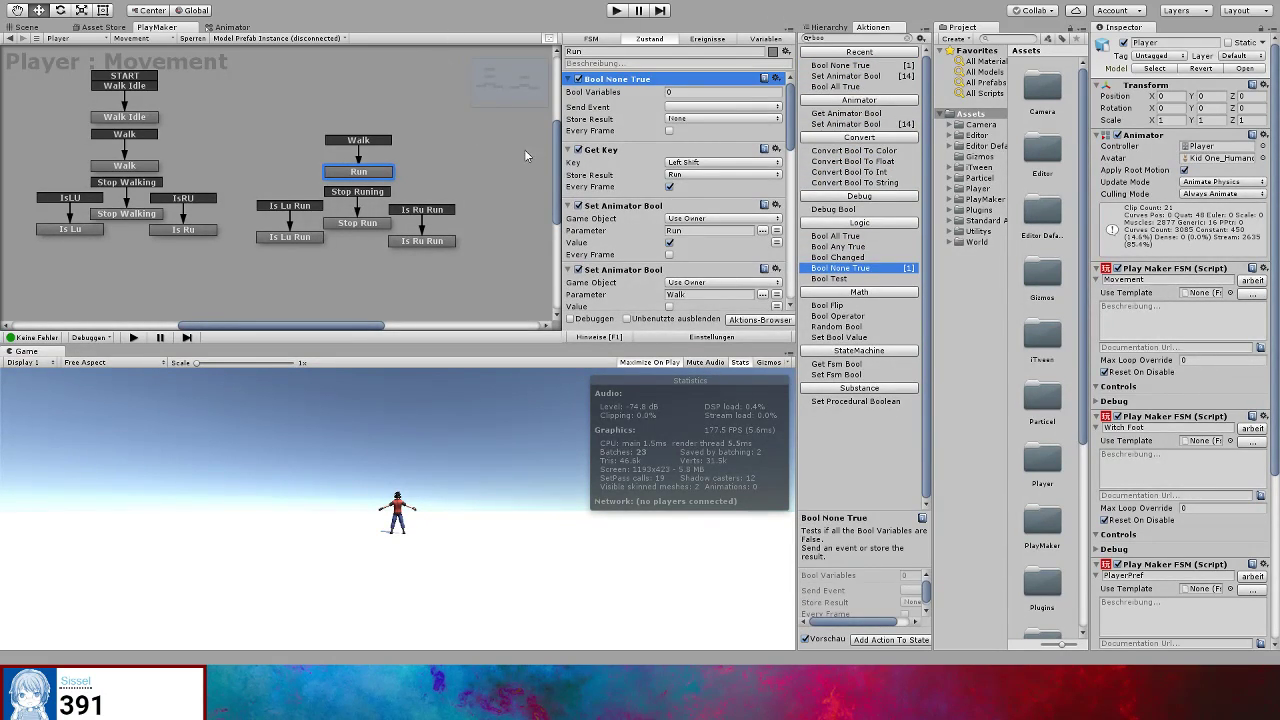
left_click_drag(603, 152, 625, 100)
Configure Bool None True with 1 bool variable, Run, checked every frame, sending the Stop Runing event.
left_click(690, 147)
type("1")
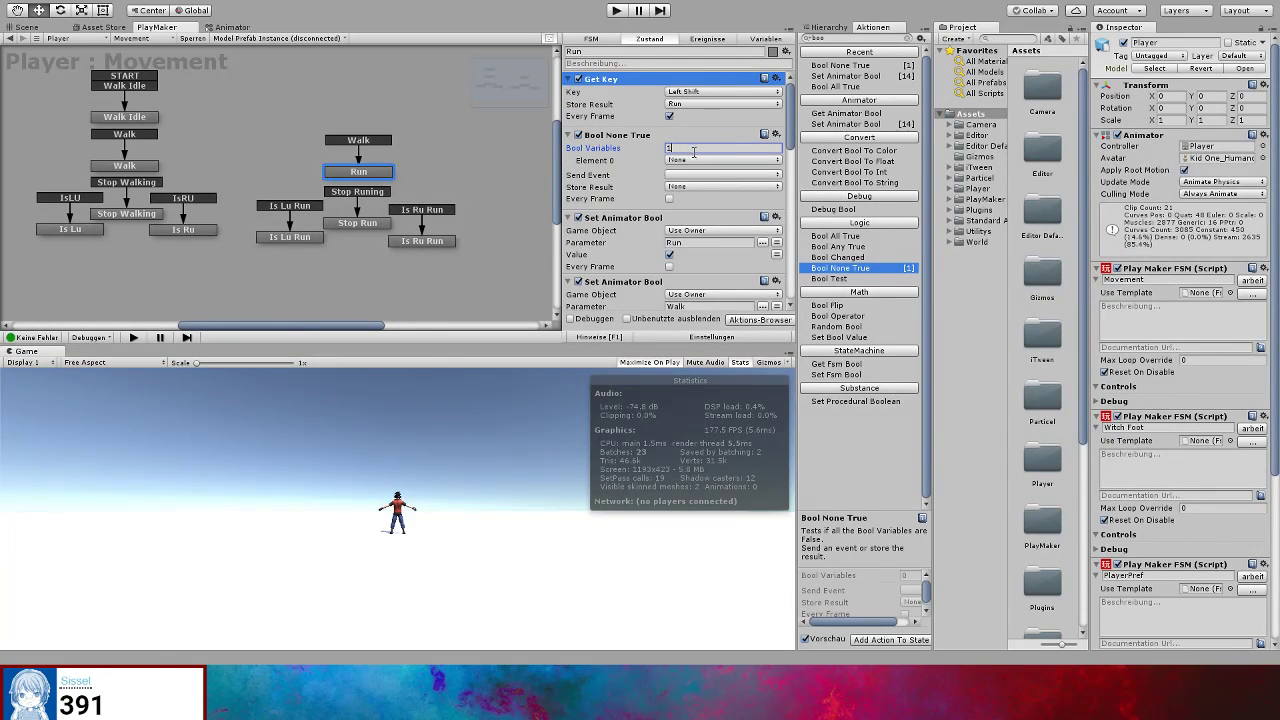
left_click(686, 160)
left_click(717, 174)
left_click(669, 198)
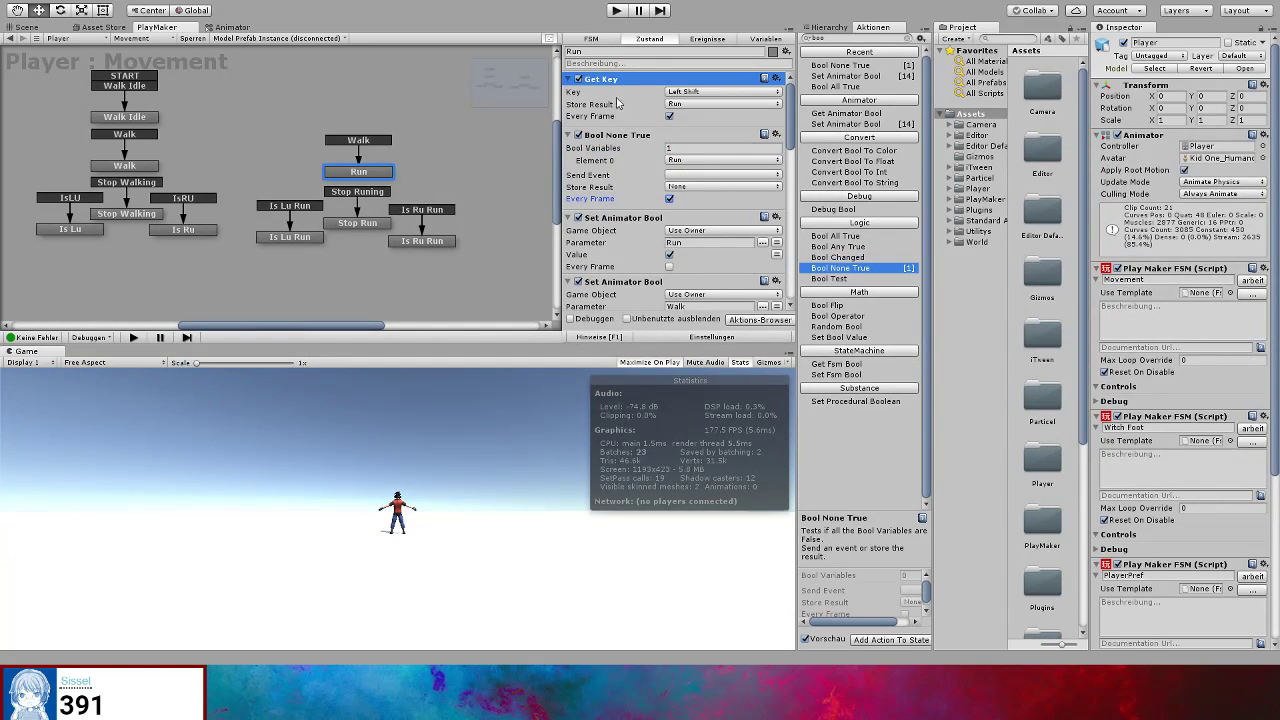
left_click(680, 177)
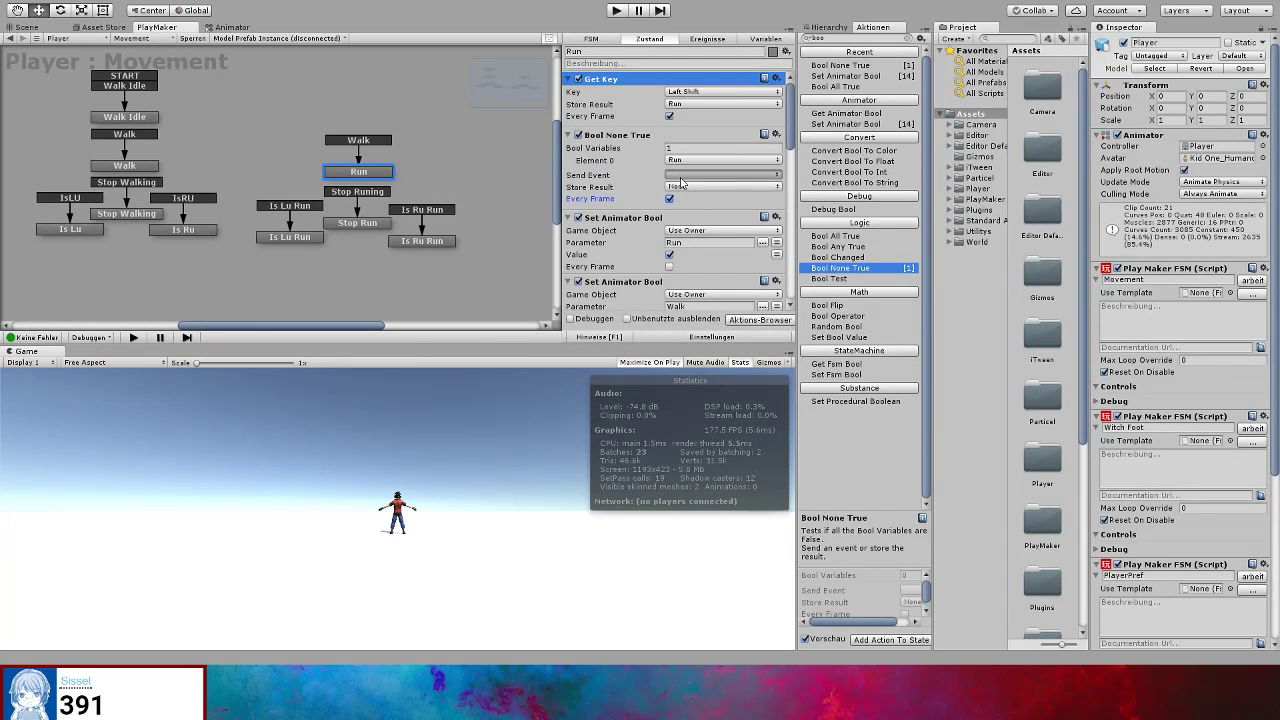
left_click(729, 284)
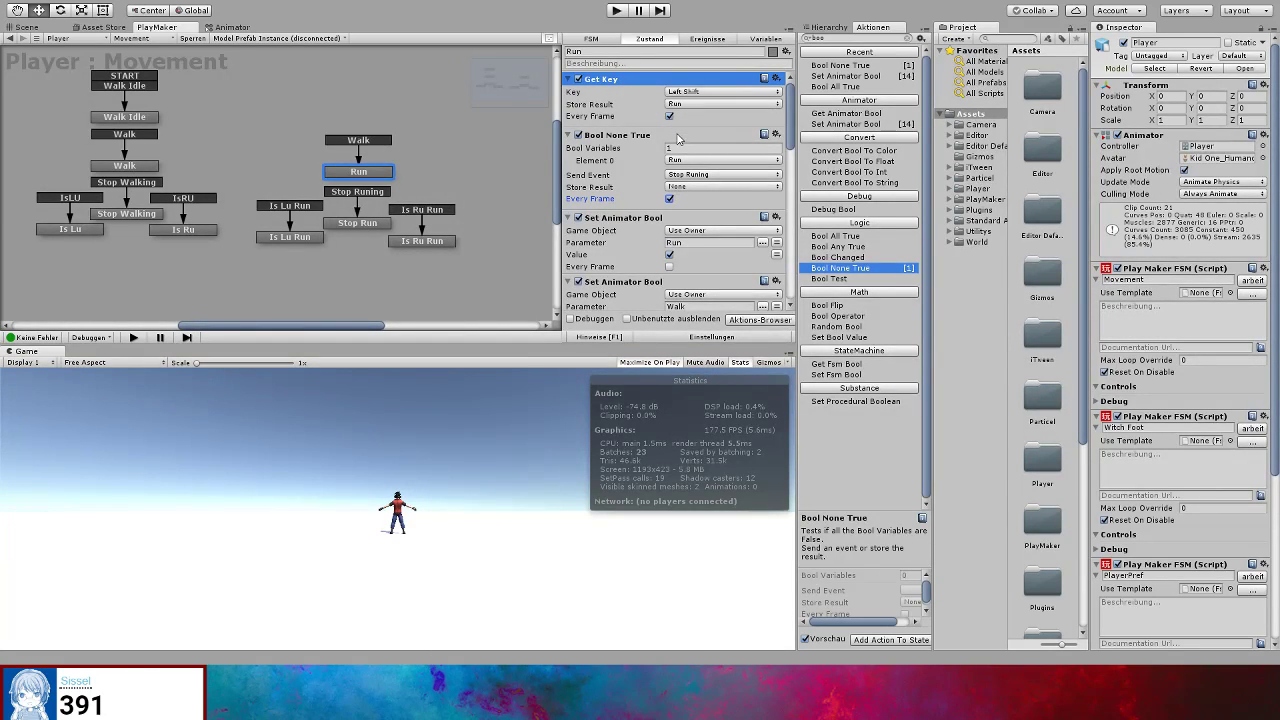
Paste the Left Shift Get Key action into the Walk state and place it at the end of the action list.
left_click(110, 167)
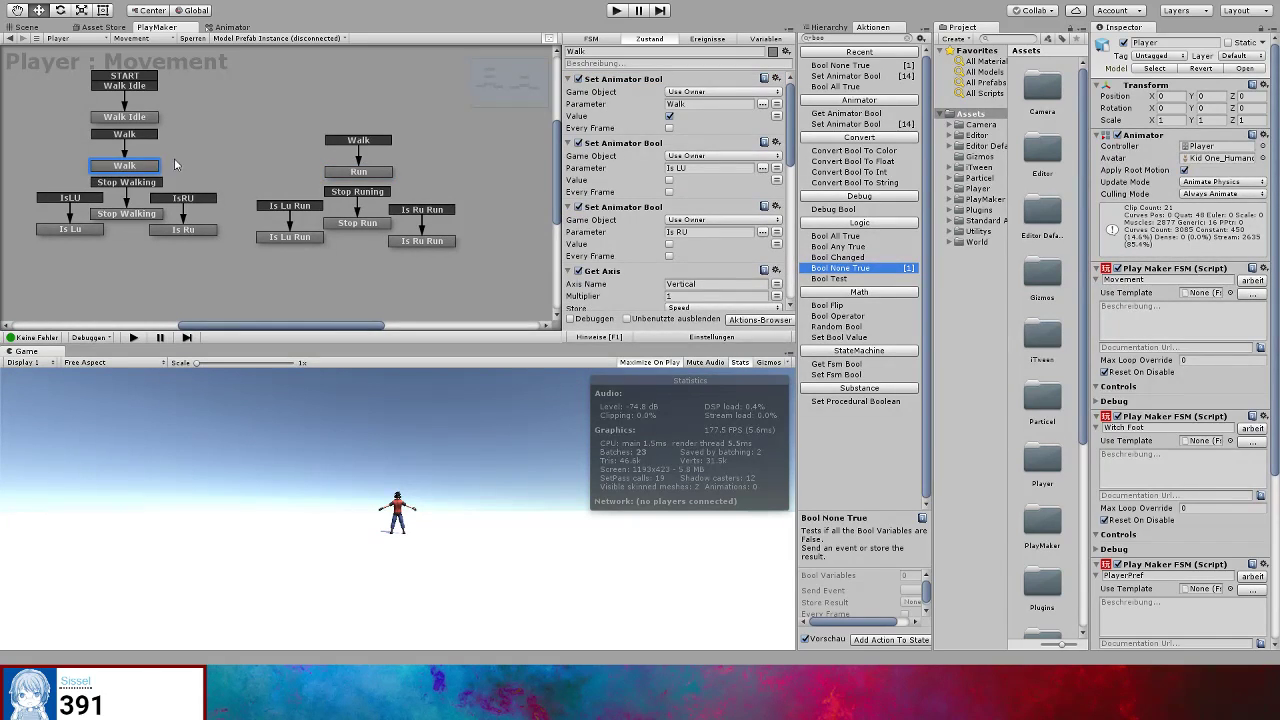
left_click(636, 84)
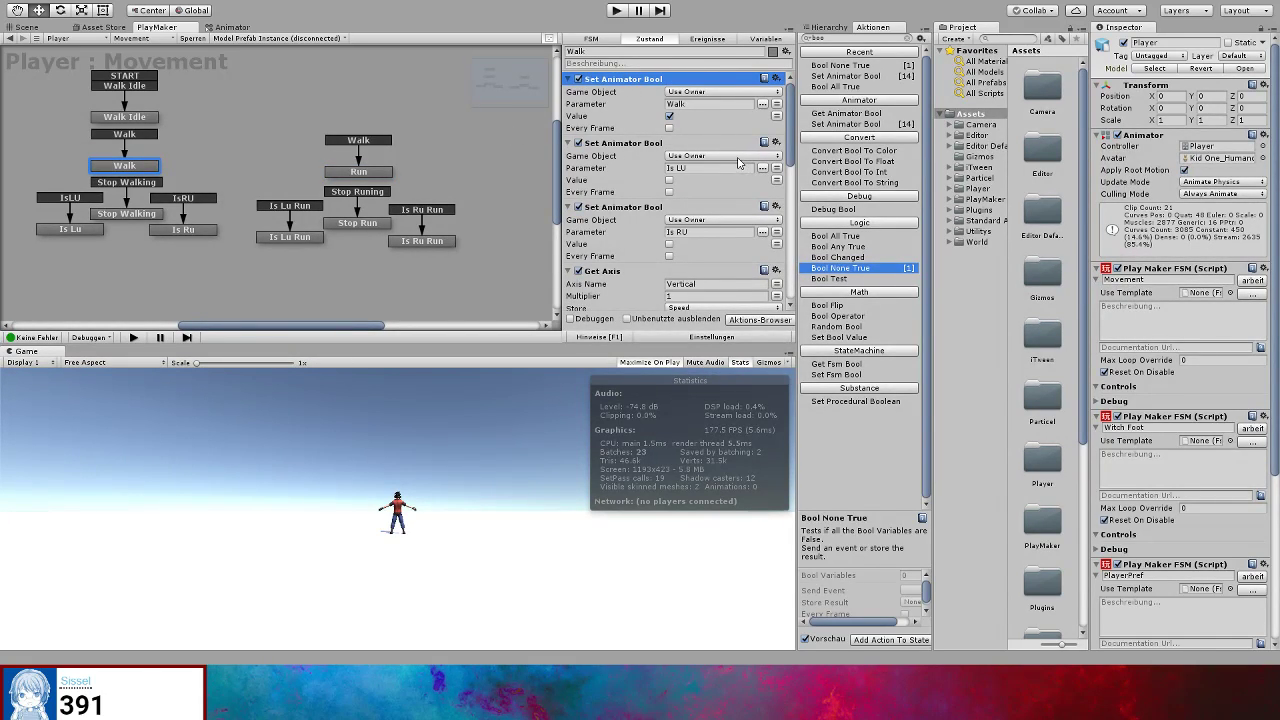
key("ctrl+v")
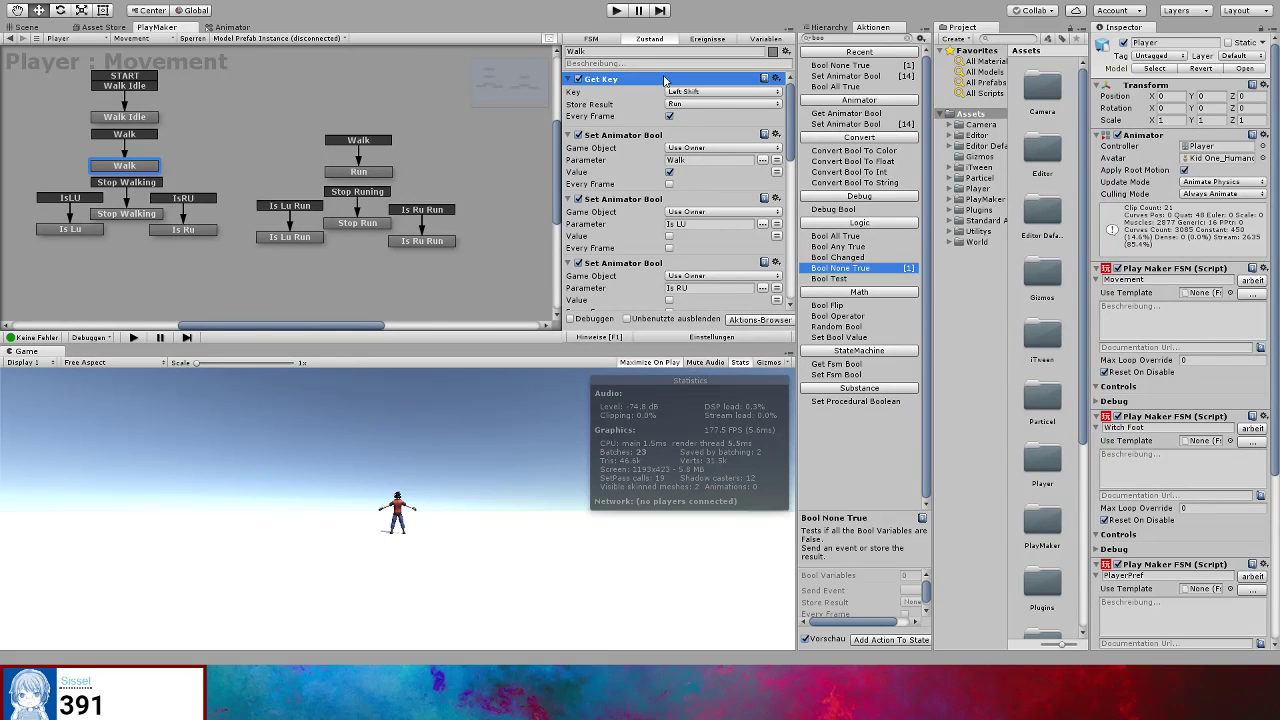
scroll(790, 135, "down", 3)
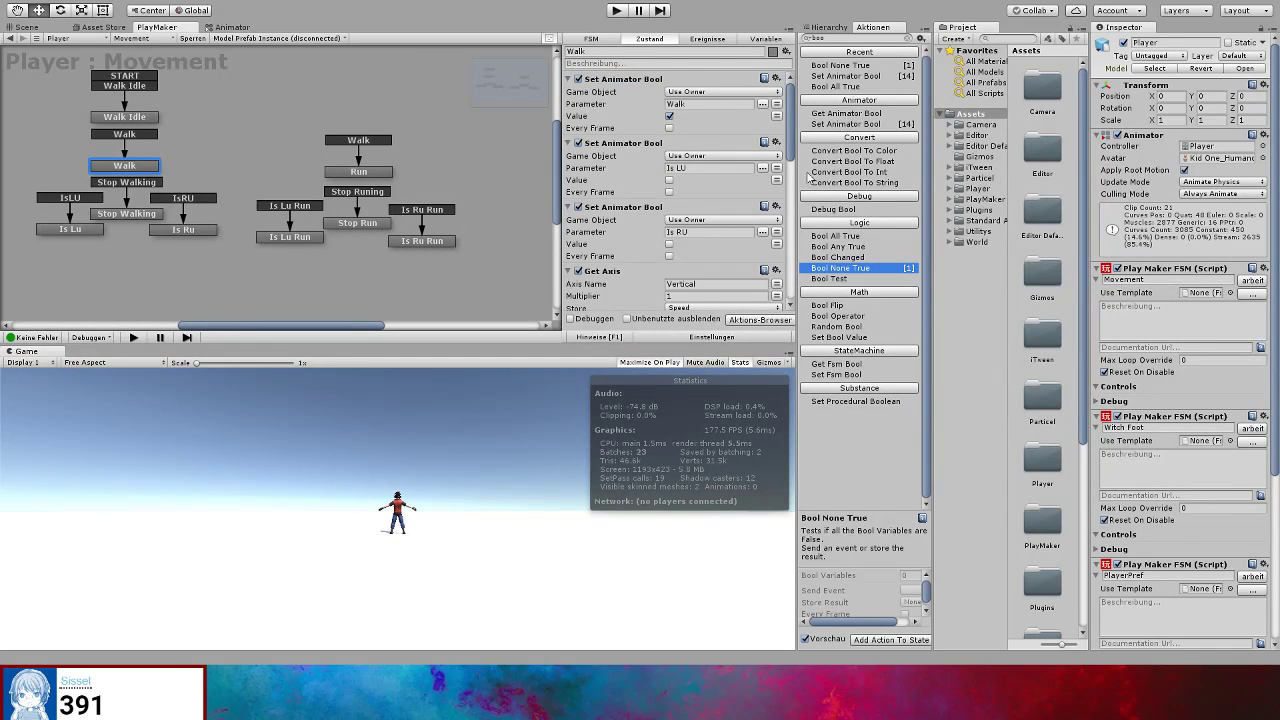
scroll(790, 135, "down", 10)
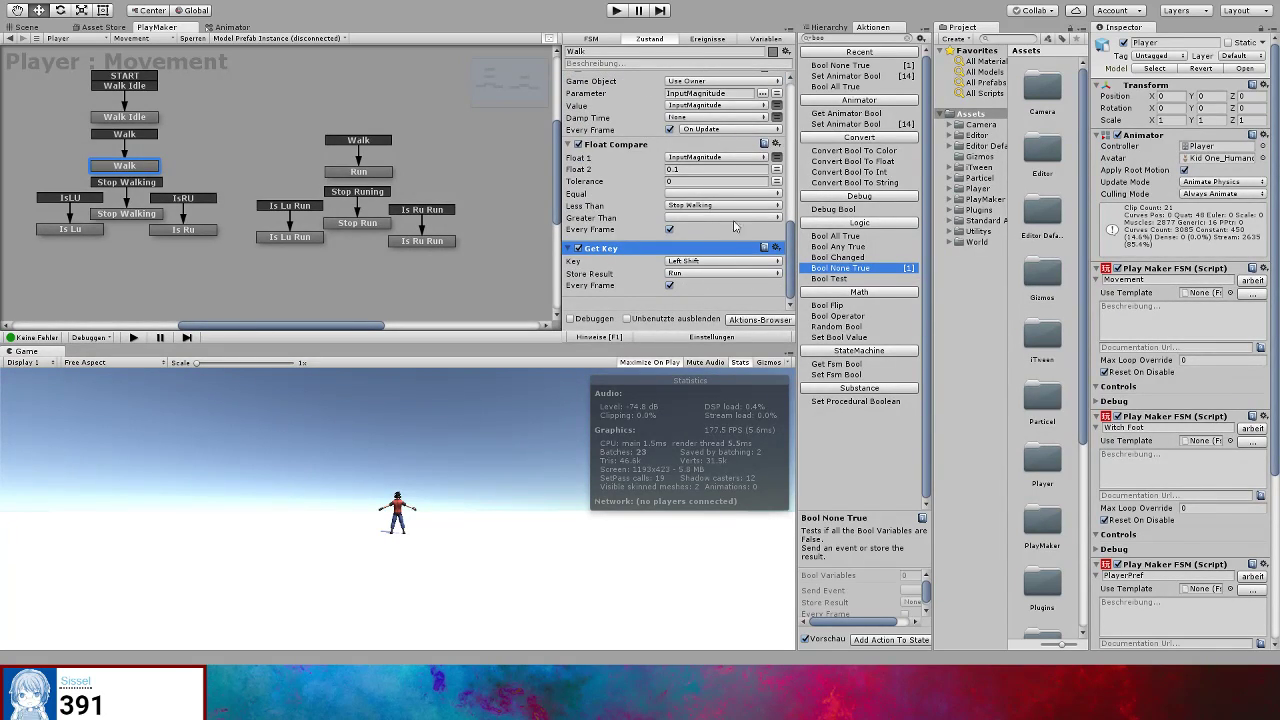
Add a Bool All True action to the Walk state and place it below Get Key.
double_click(847, 238)
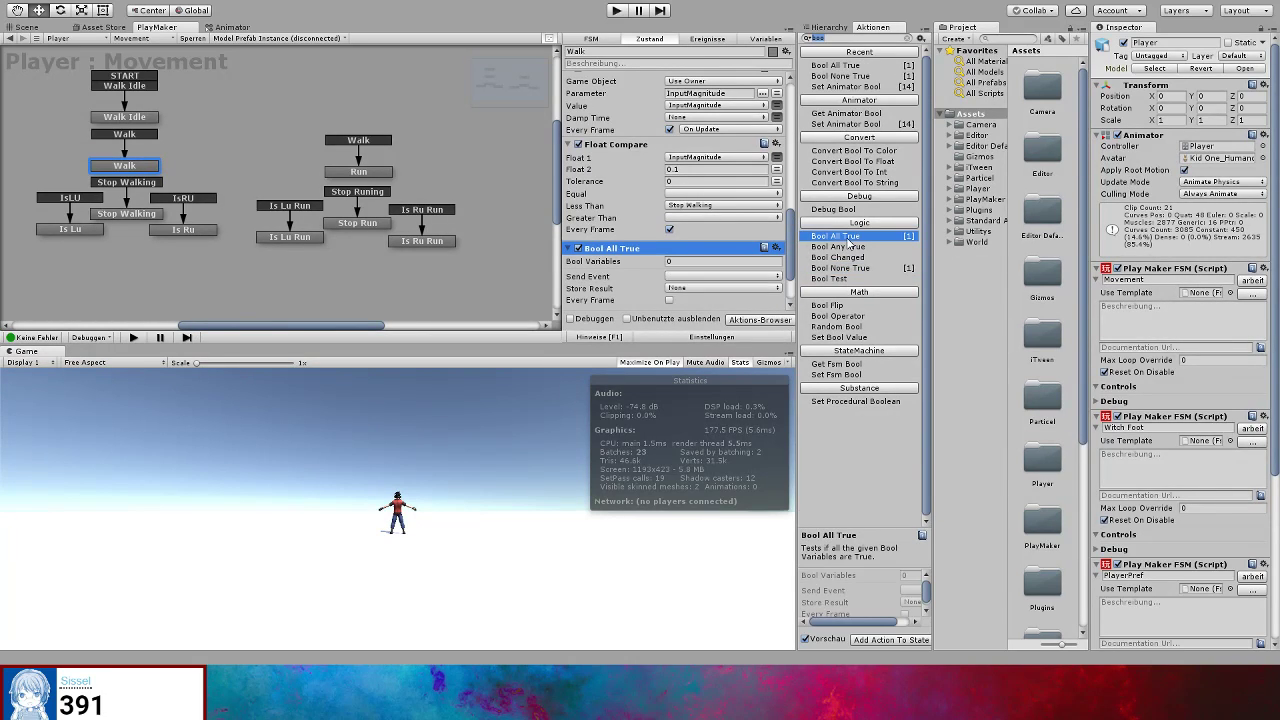
scroll(781, 257, "down", 2)
left_click_drag(614, 251, 635, 208)
scroll(688, 253, "up", 10)
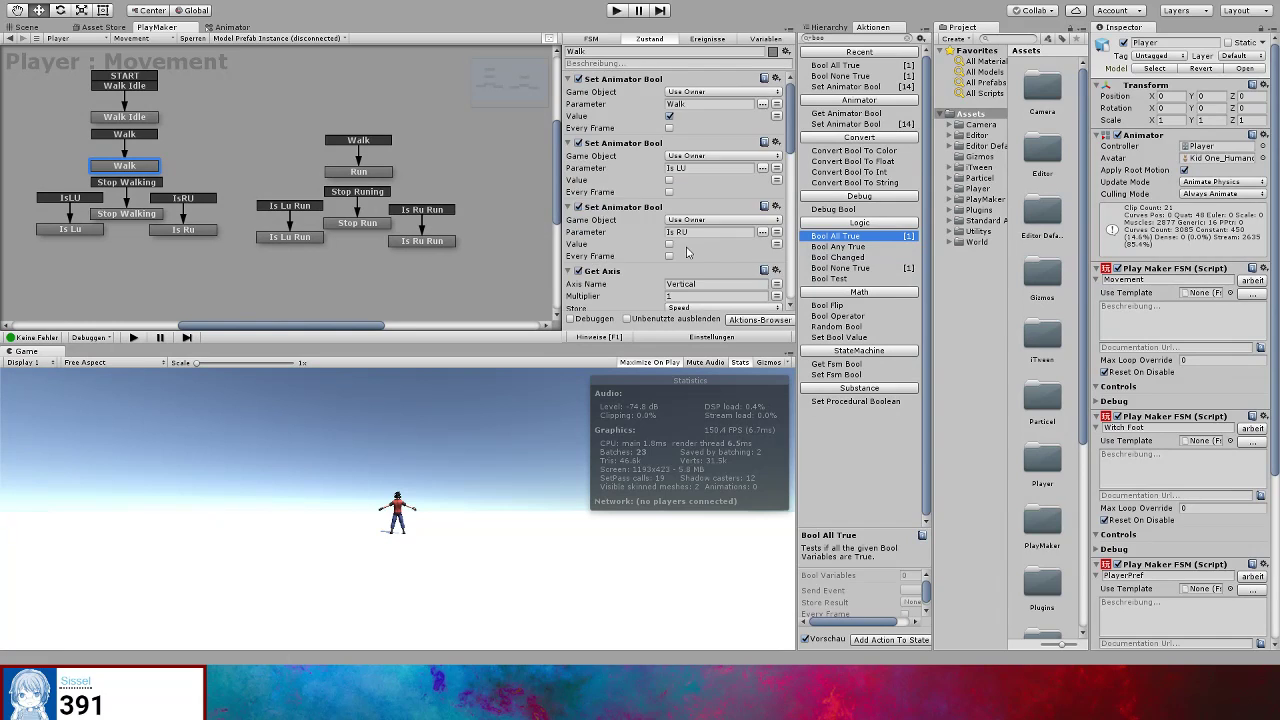
Set the Walk state's Bool All True action to 1 bool variable with Run as Element 0.
scroll(688, 253, "down", 5)
left_click(684, 235)
type("1")
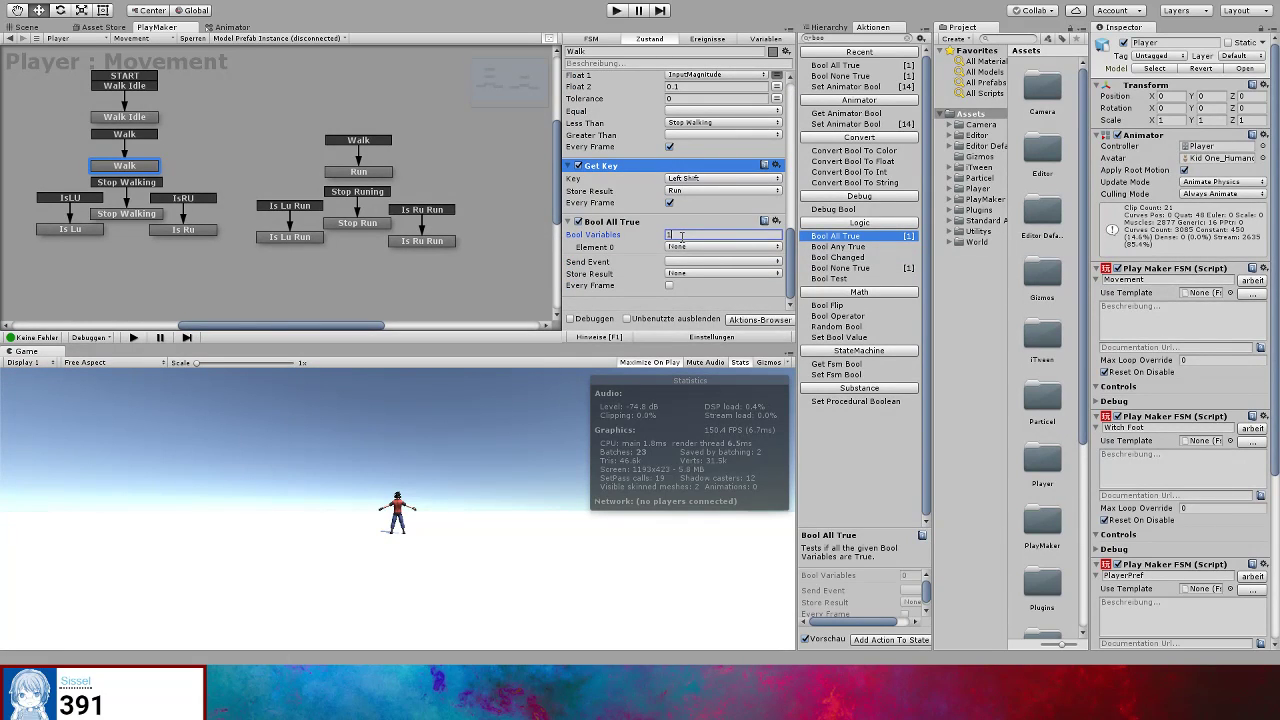
left_click(683, 247)
left_click(836, 279)
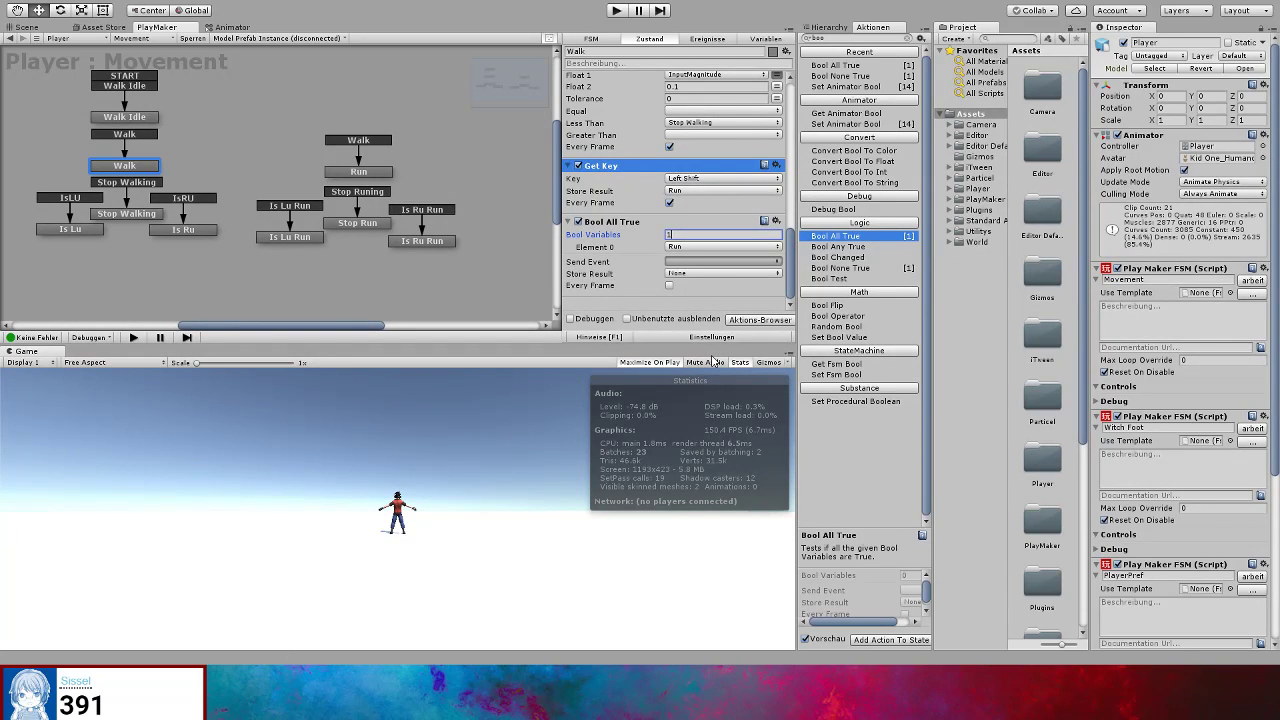
Change the Run state's global transition to the Run event, and have Walk's Bool All True send Run every frame.
left_click(359, 174)
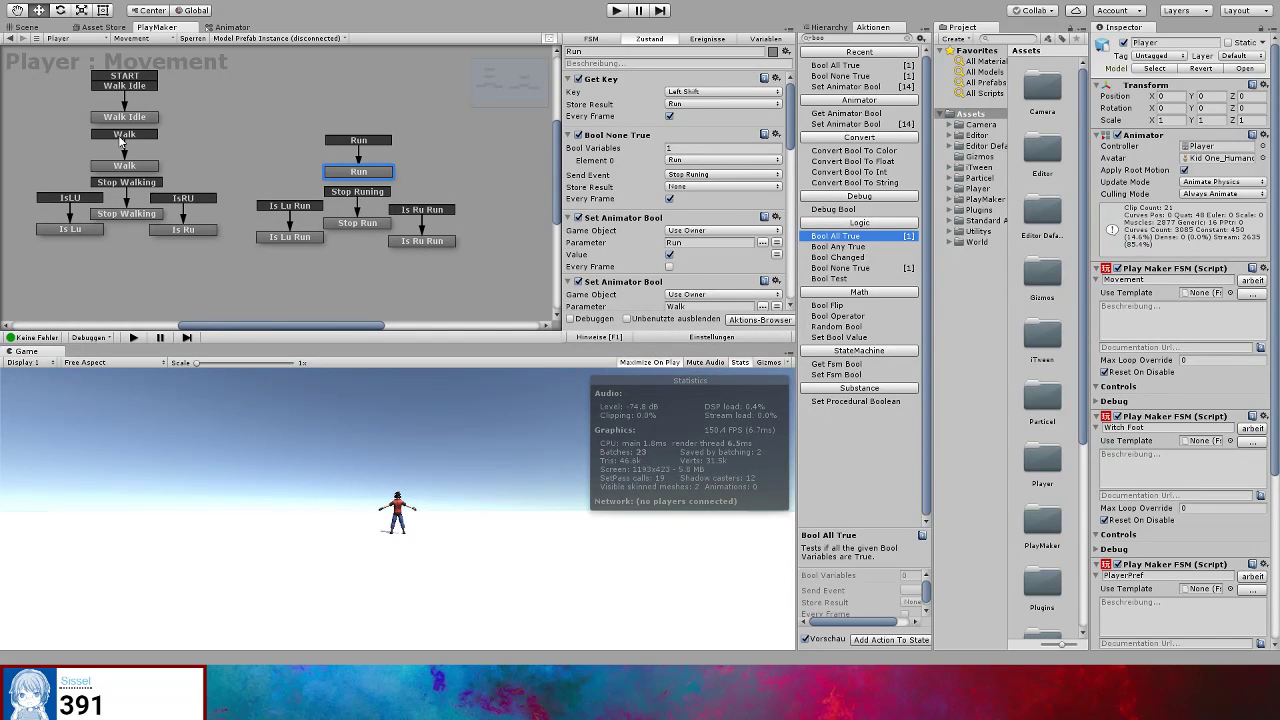
scroll(689, 176, "down", 6)
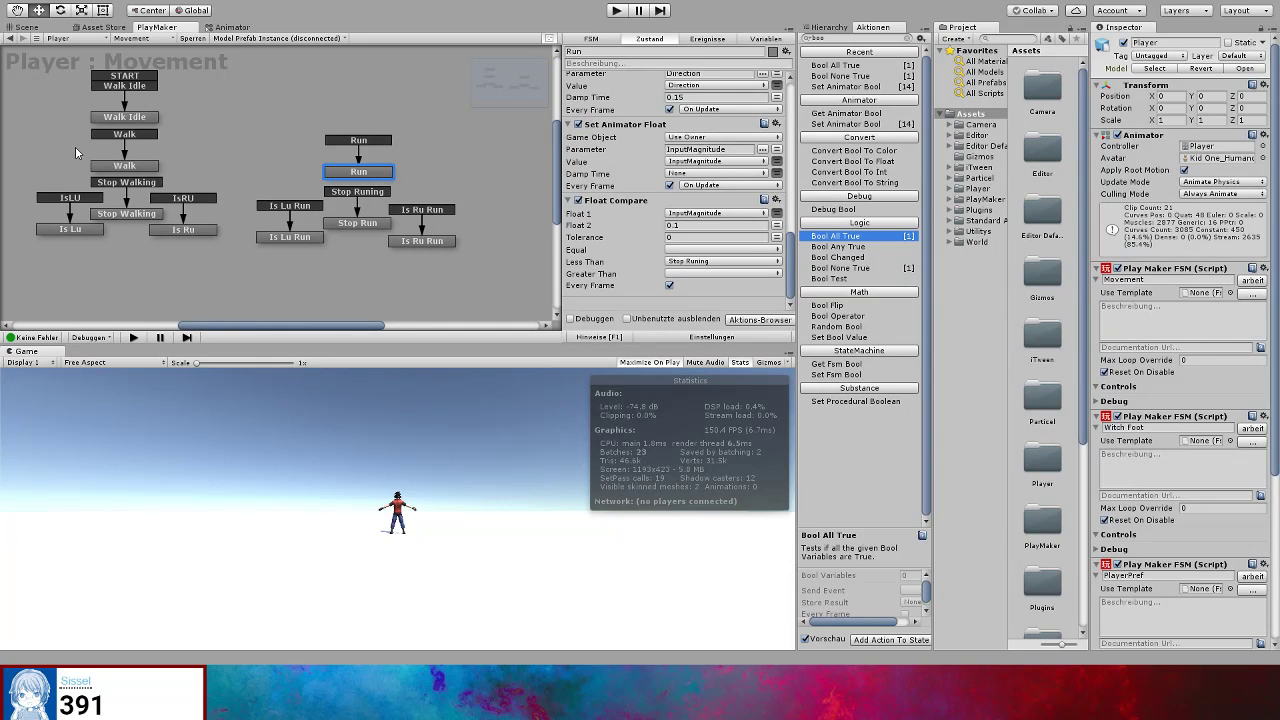
left_click(126, 164)
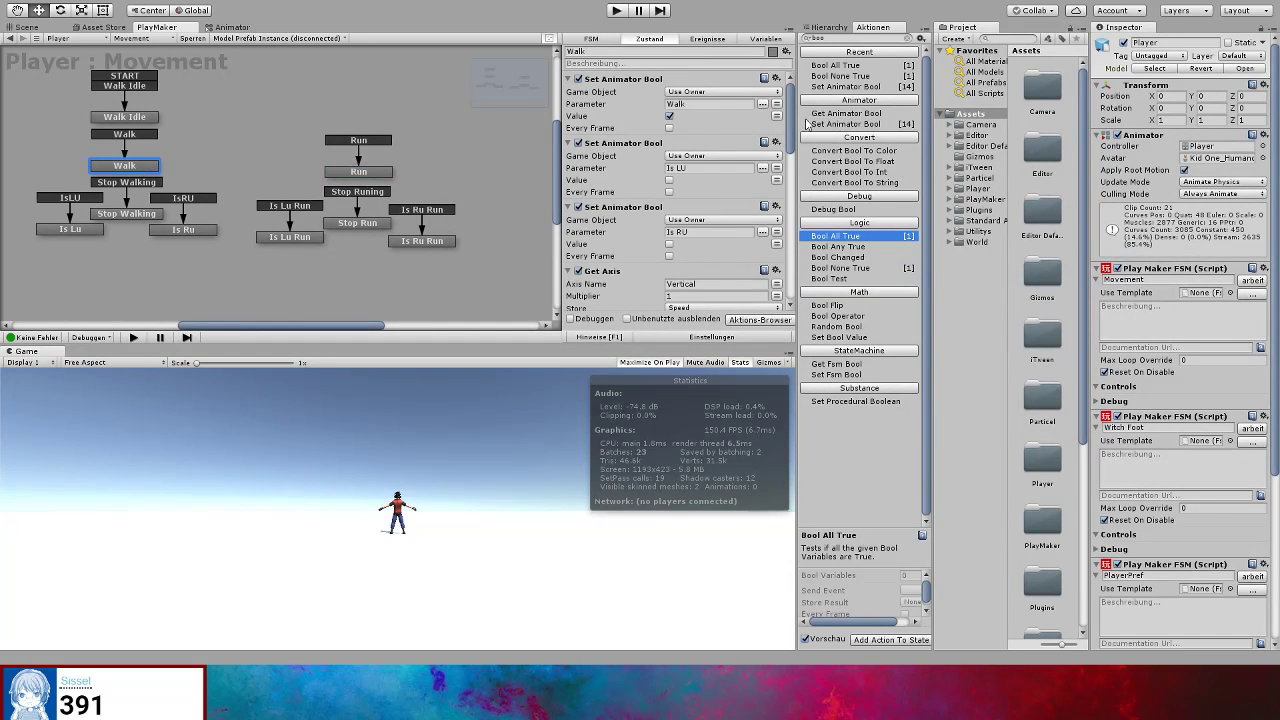
left_click_drag(791, 153, 792, 275)
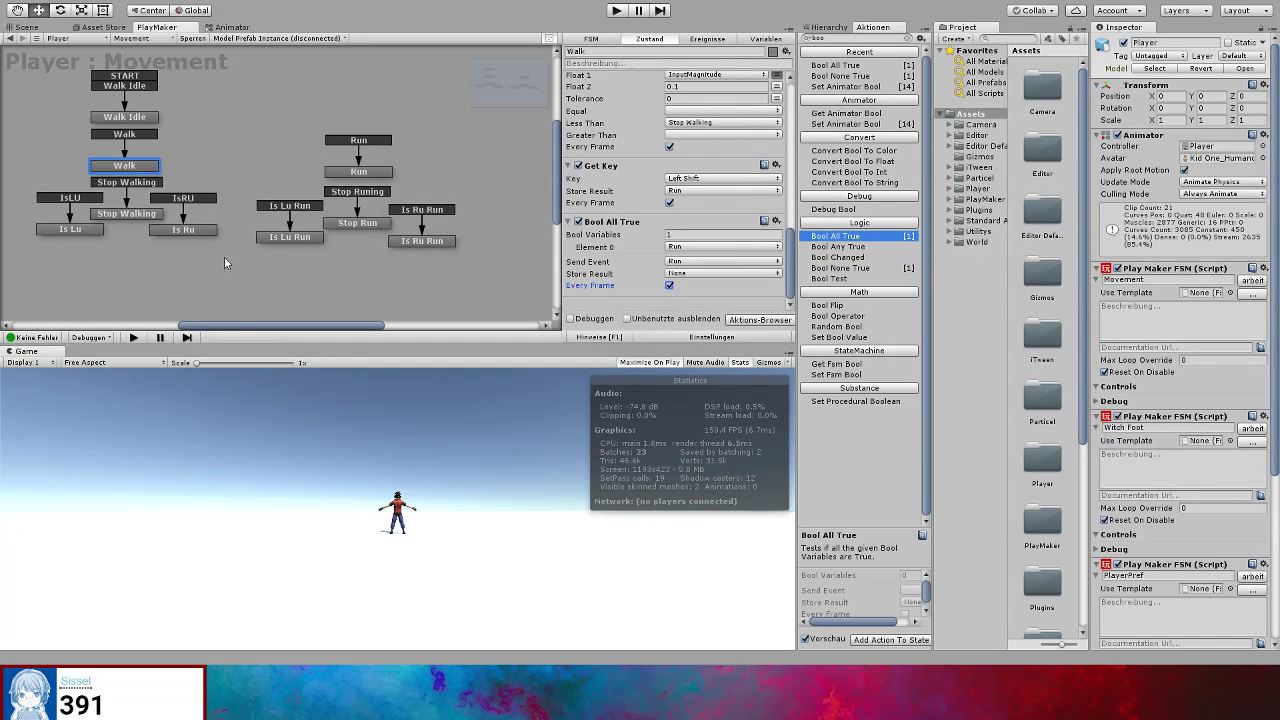
Duplicate the Walk state's first Set Animator Bool action and move the copy to the end of the action list.
scroll(635, 155, "down", 6)
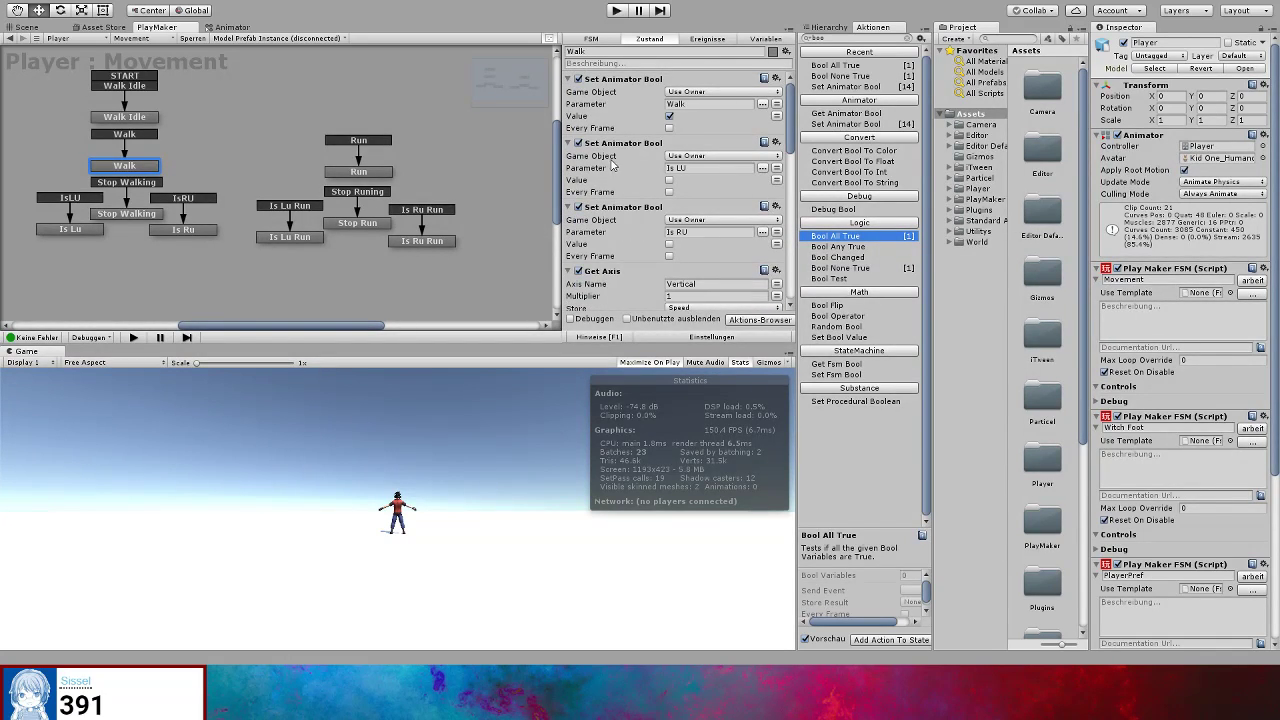
left_click(591, 84)
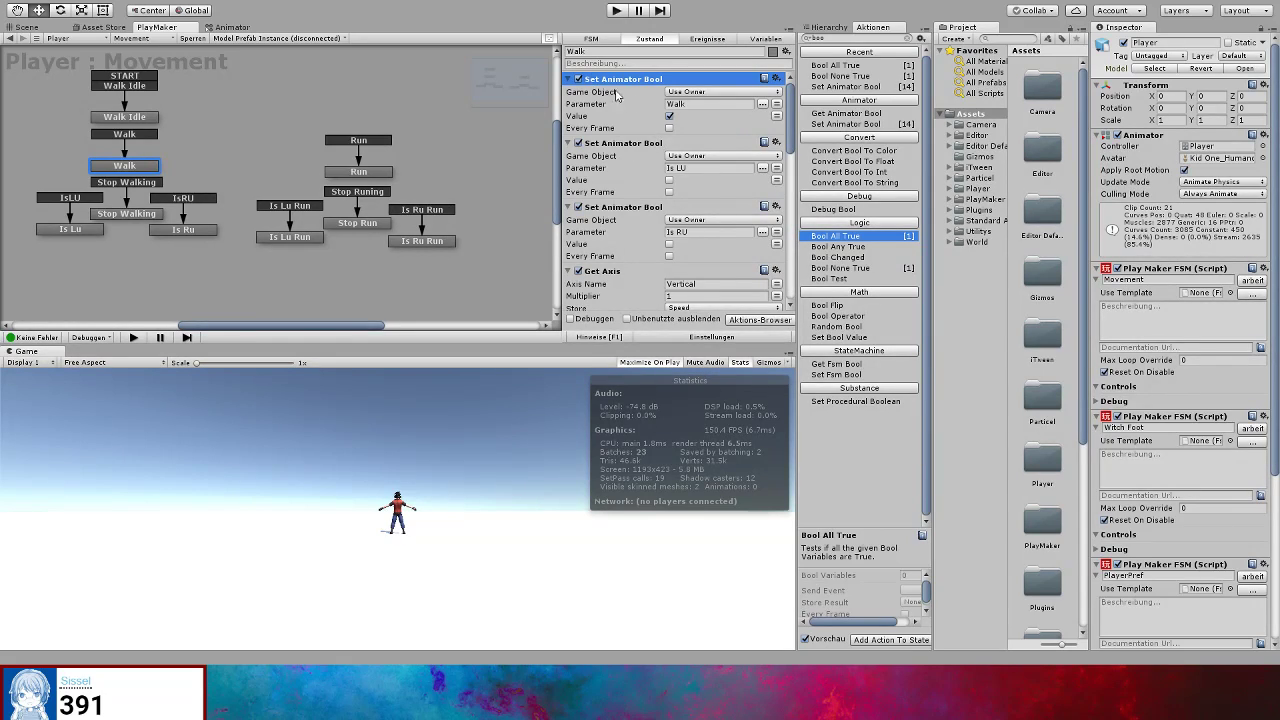
key("ctrl+v")
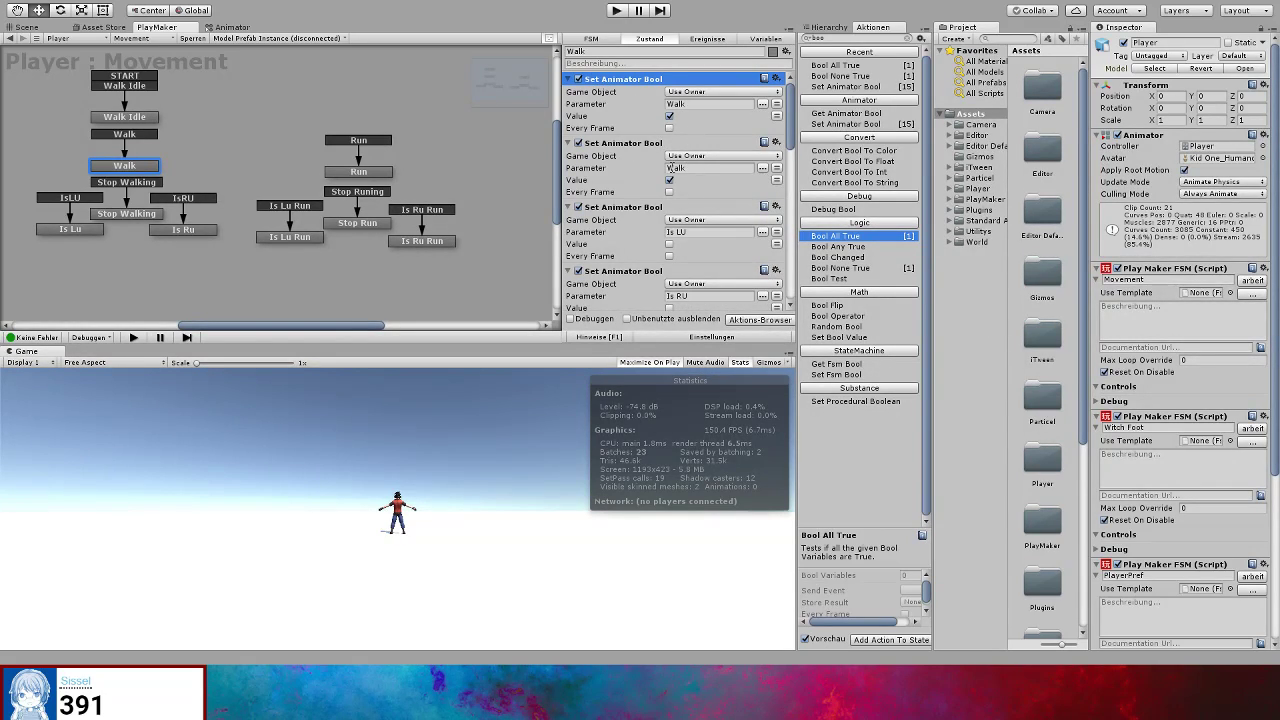
left_click(826, 204)
left_click_drag(790, 127, 790, 316)
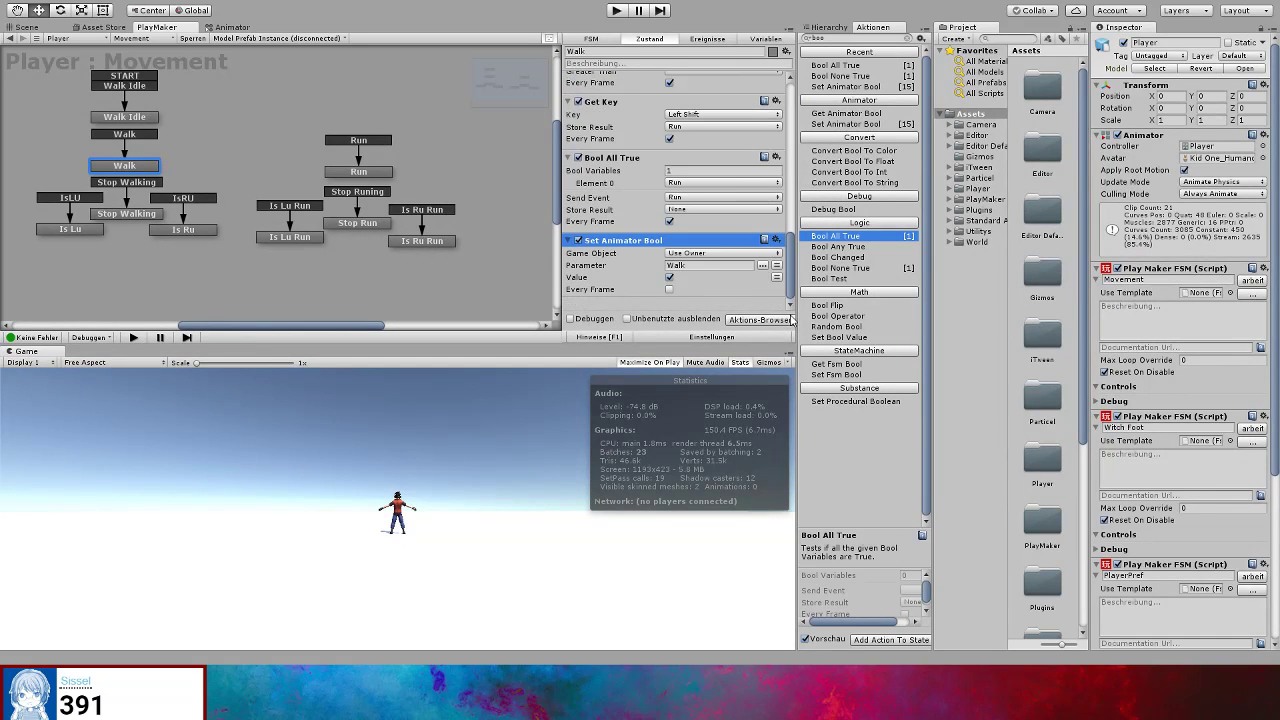
Set the Walk state's last Set Animator Bool to the Run parameter with its value disabled.
left_click(763, 266)
left_click(797, 308)
left_click(670, 278)
Copy Walk's Get Key, Bool All True and last Set Animator Bool actions to the end of the Walk Idle state.
left_click(600, 102)
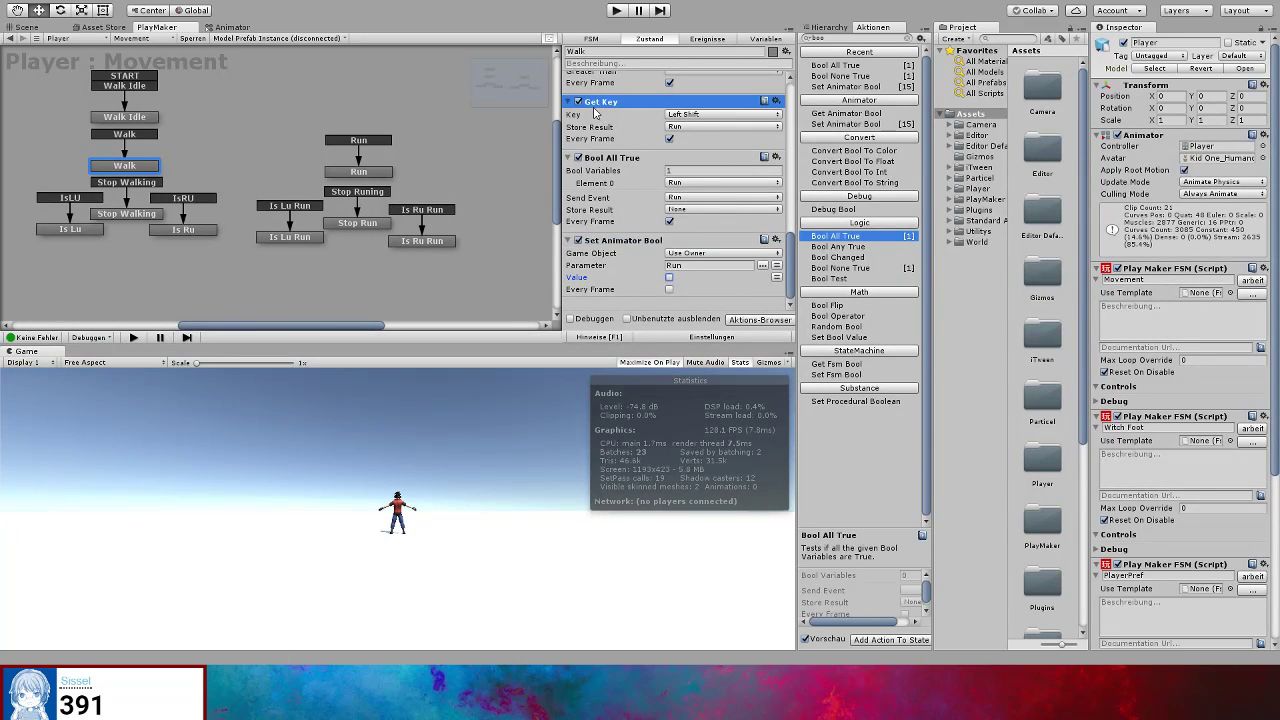
left_click(618, 157, "ctrl")
left_click(637, 241, "ctrl")
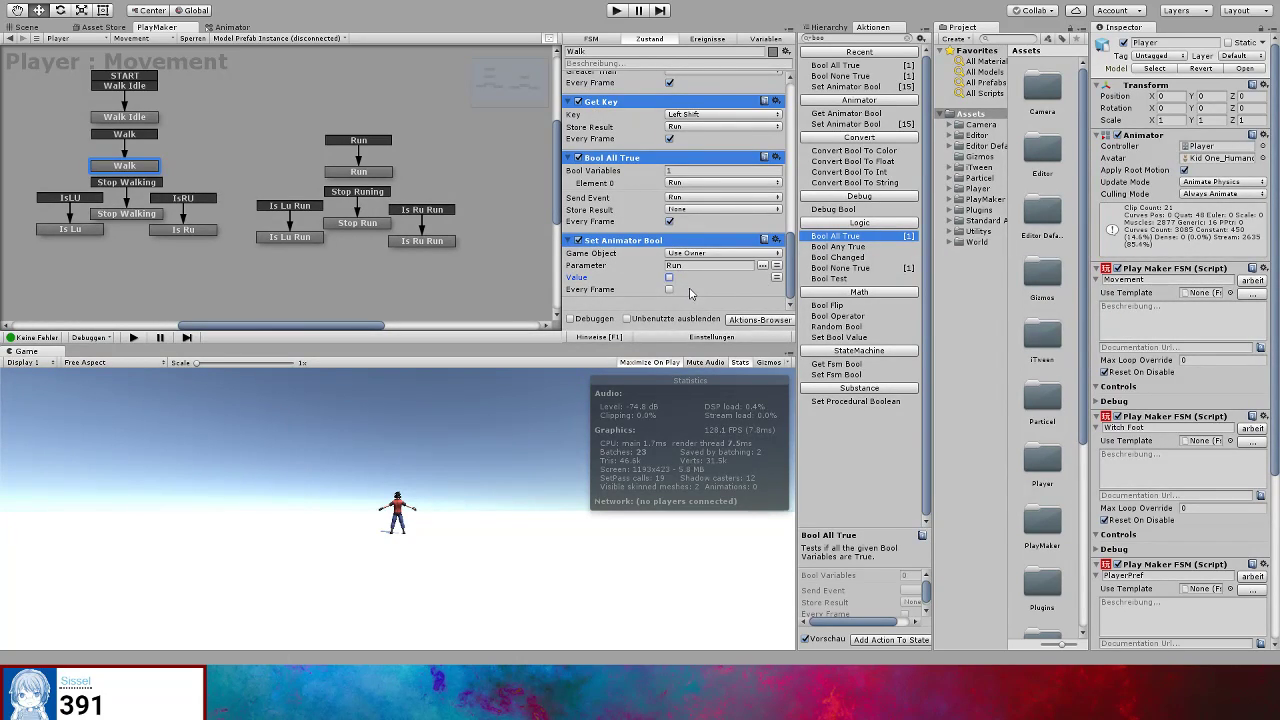
left_click(112, 117)
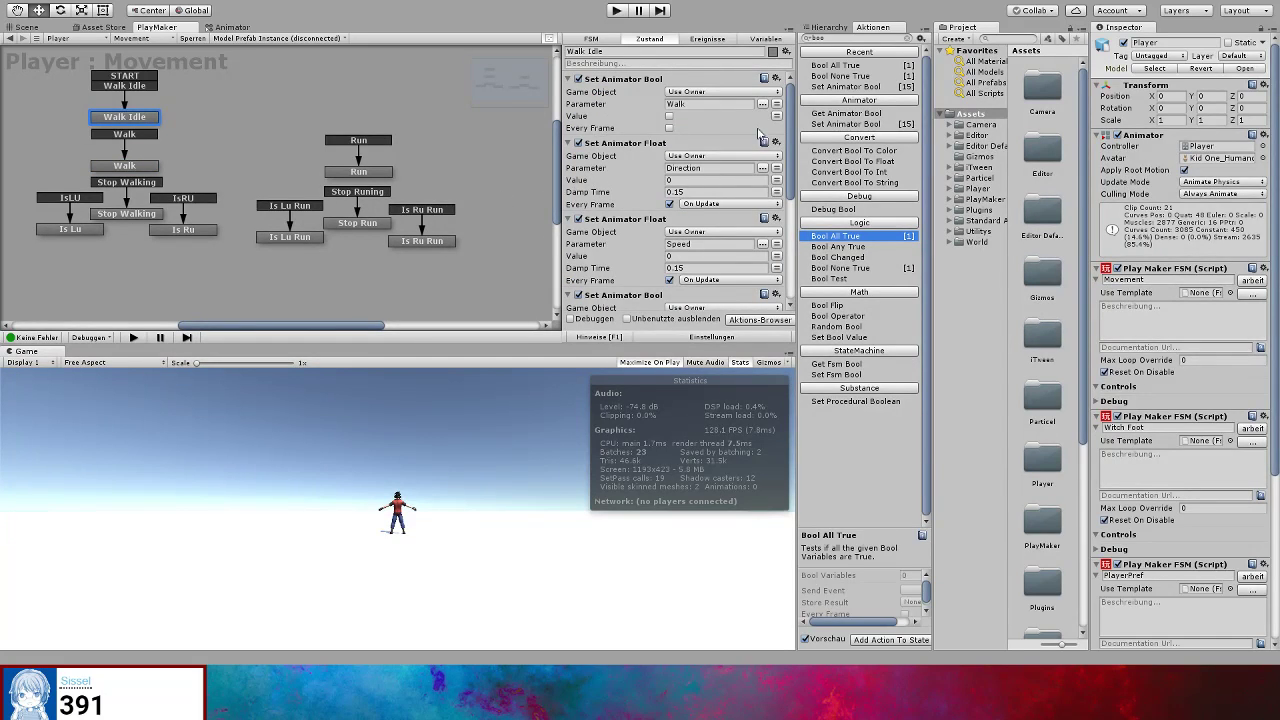
left_click_drag(788, 152, 775, 298)
left_click_drag(608, 205, 605, 204)
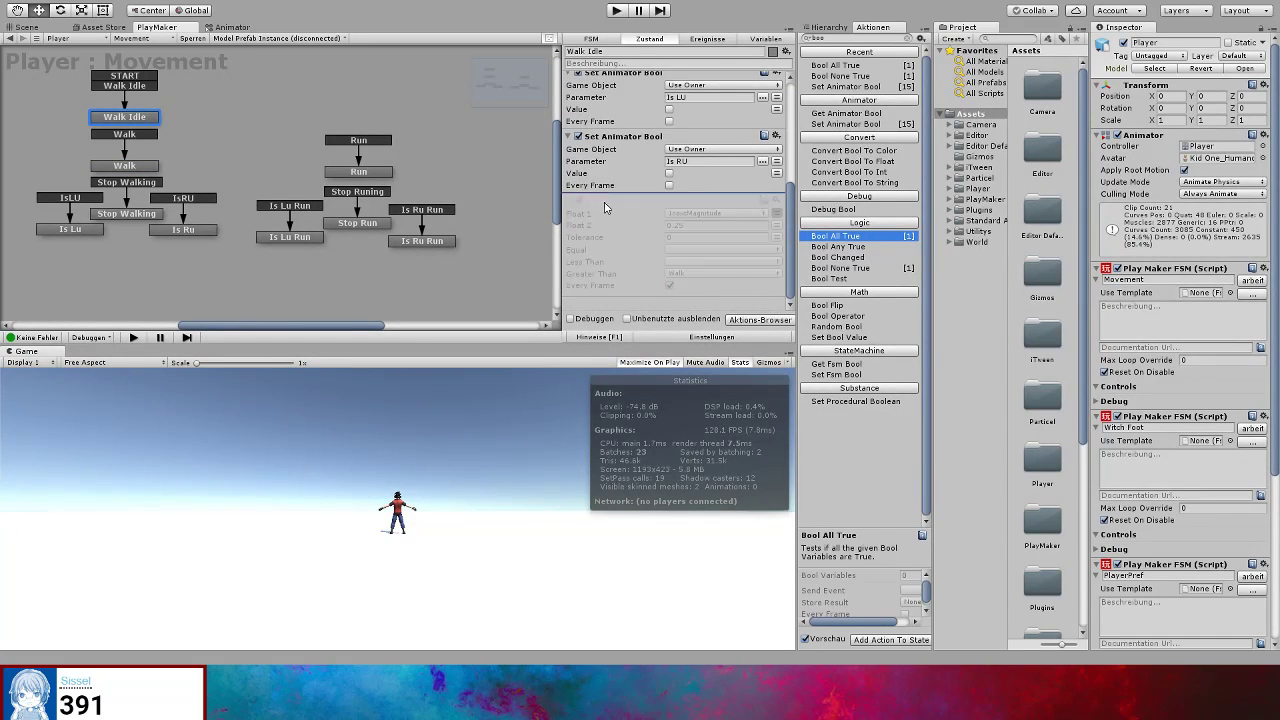
left_click(604, 204)
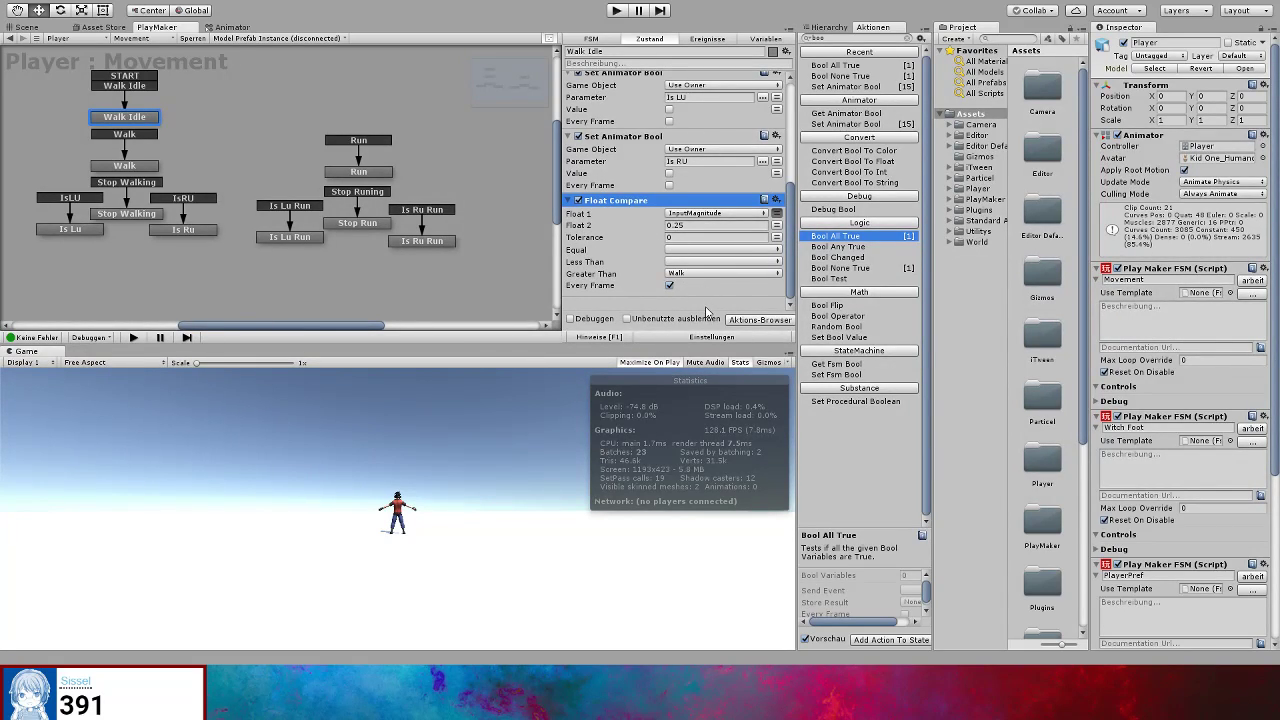
key("ctrl+v")
scroll(752, 238, "down", 4)
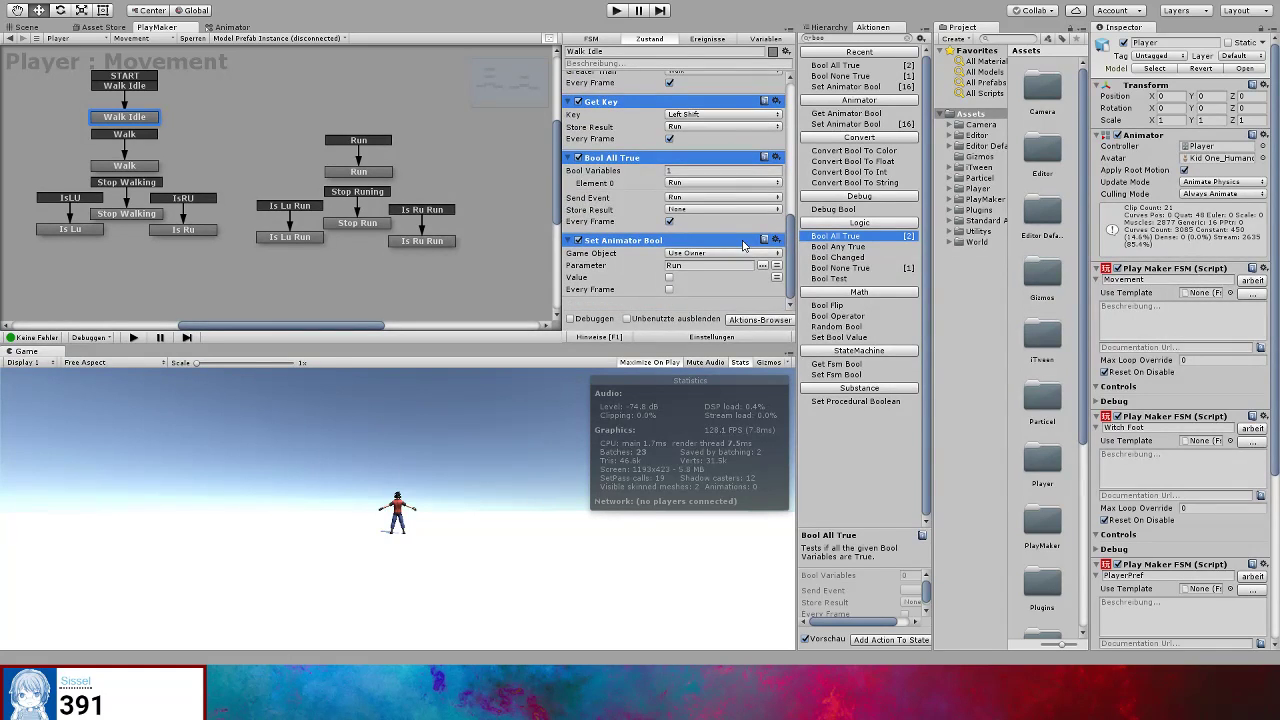
left_click(671, 290)
left_click(670, 290)
Play the game and test the player's forward walking and running.
left_click(615, 10)
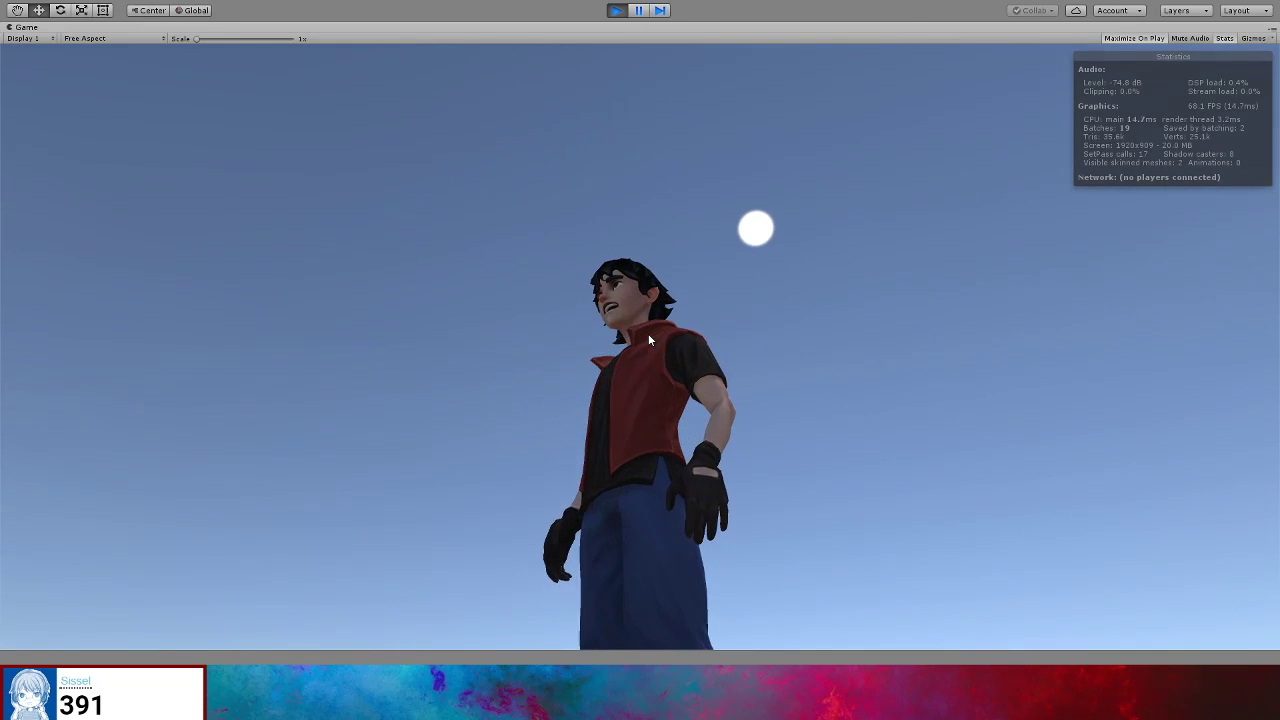
key("w")
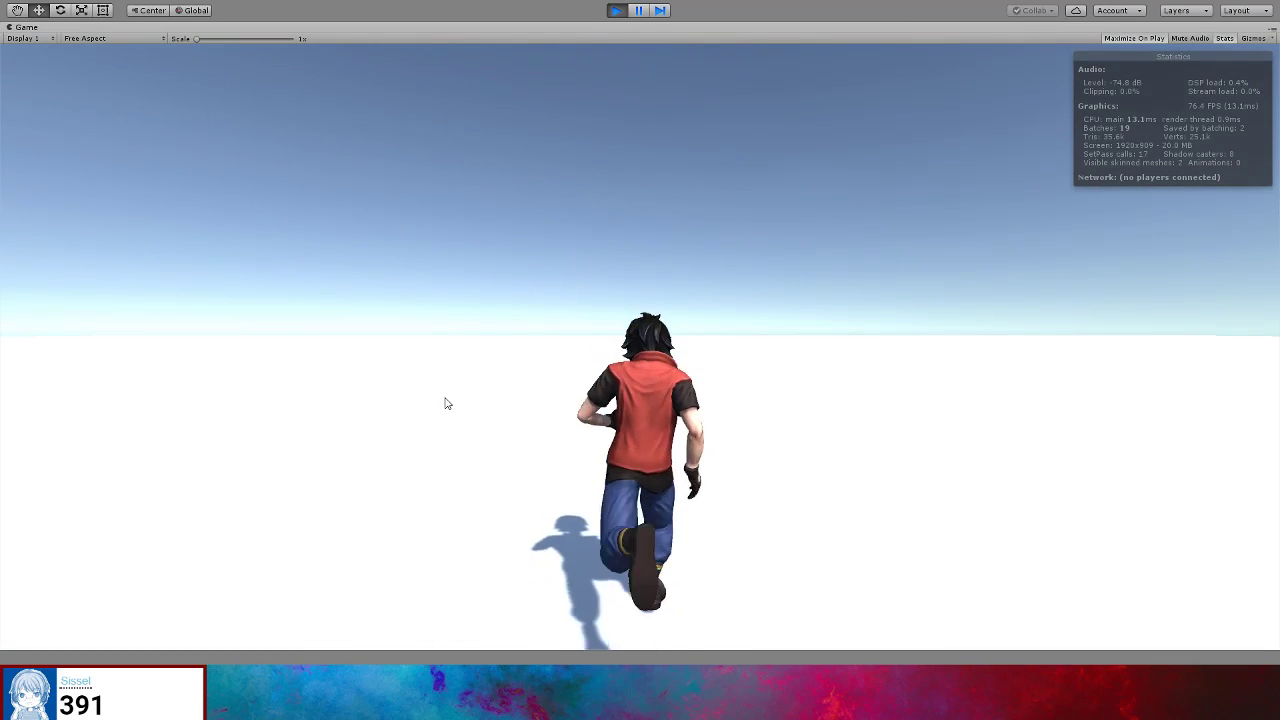
key("w")
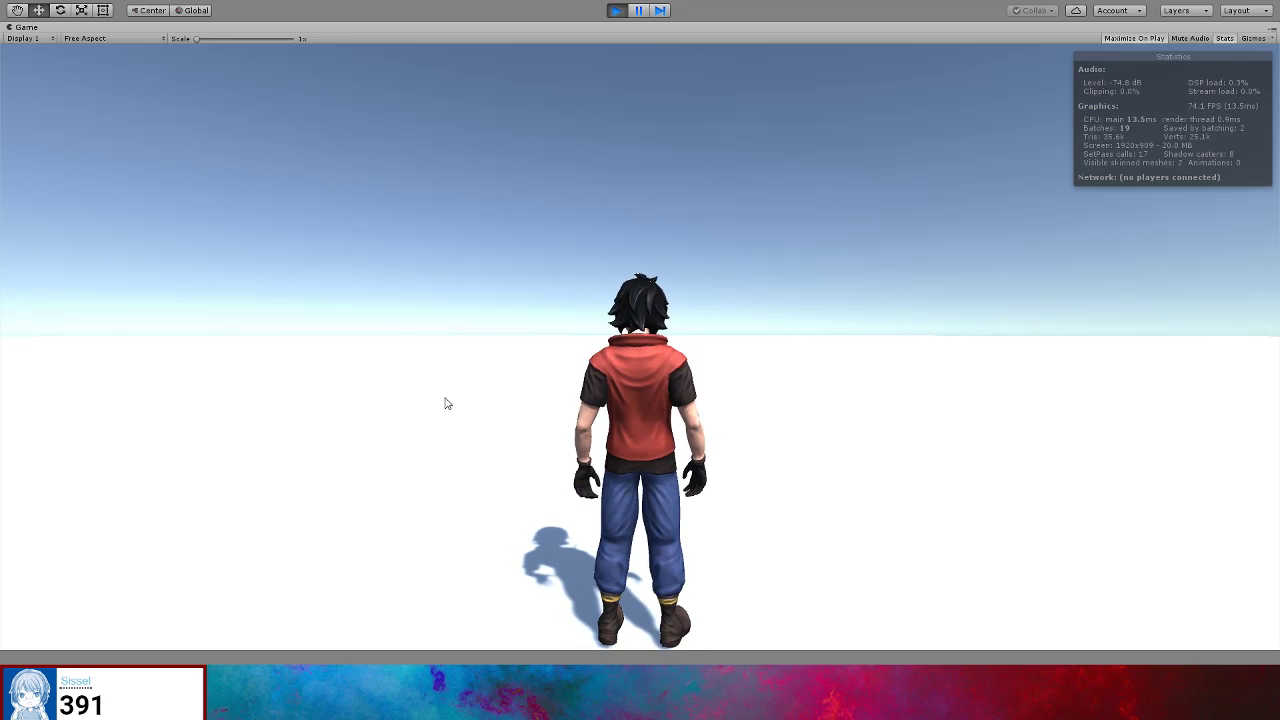
key("w")
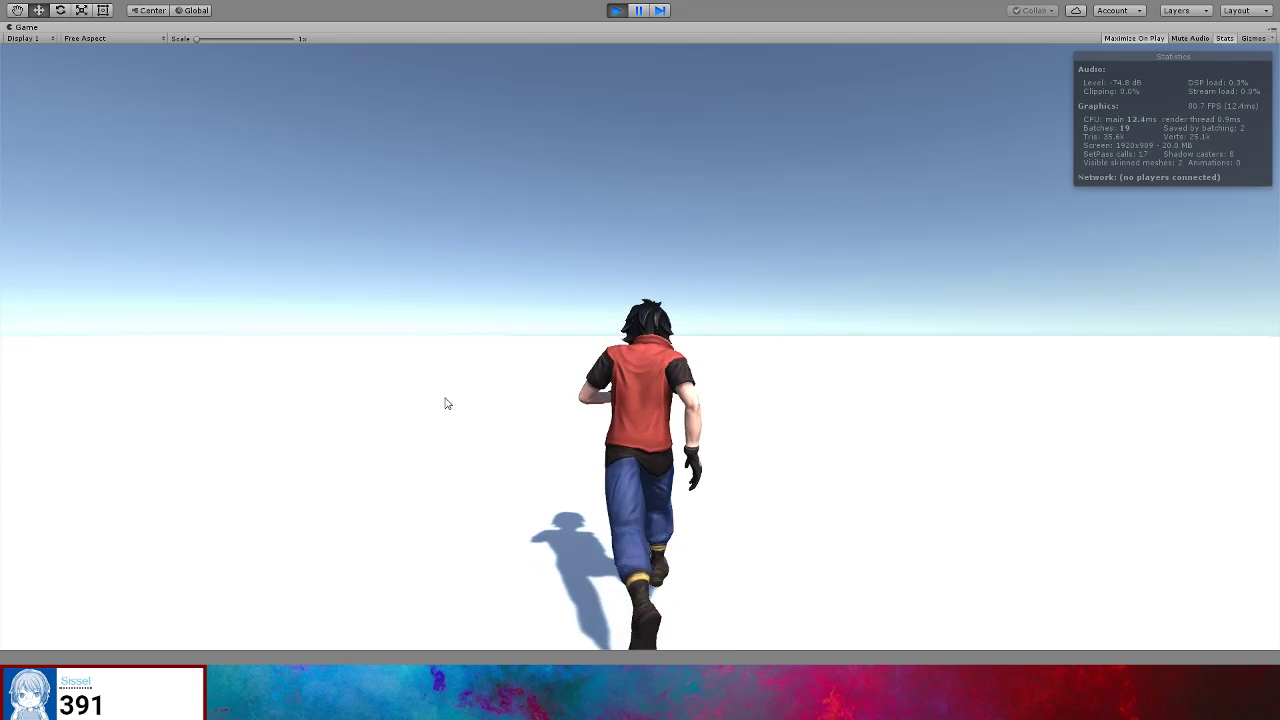
Test the player's walking and running in all directions from different camera angles, and stop the game.
key("d")
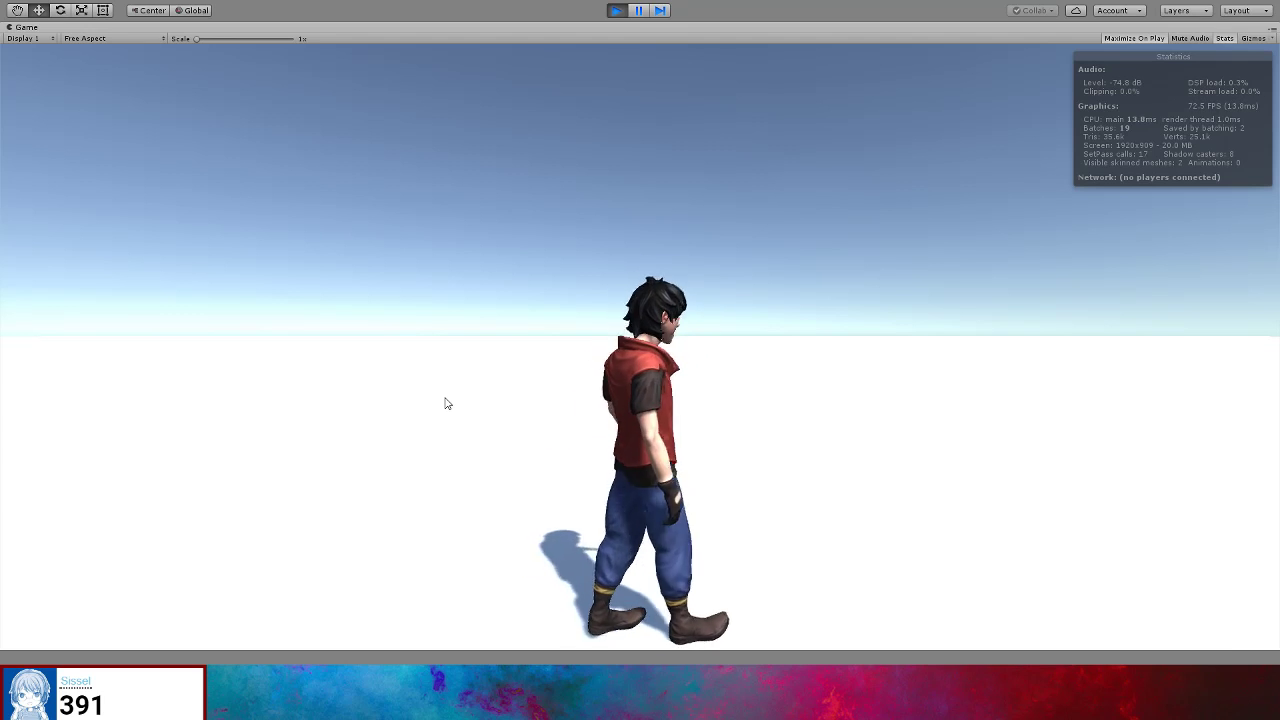
key("s")
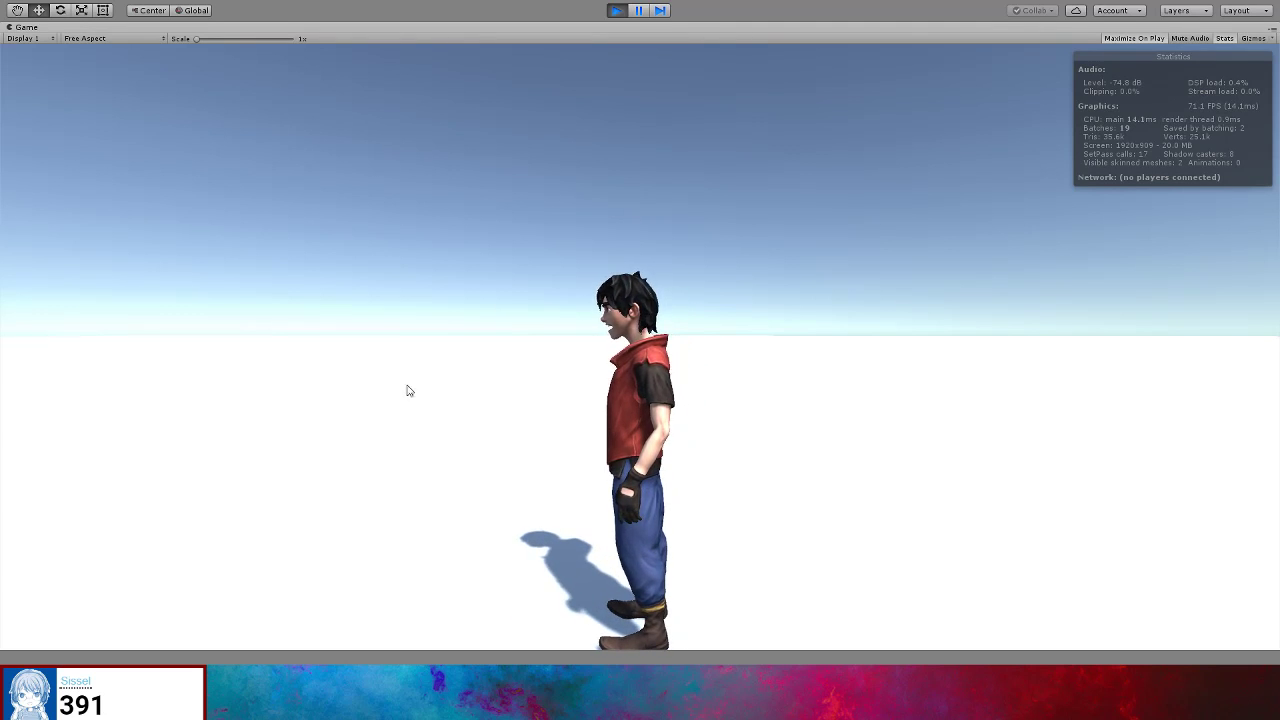
key("w")
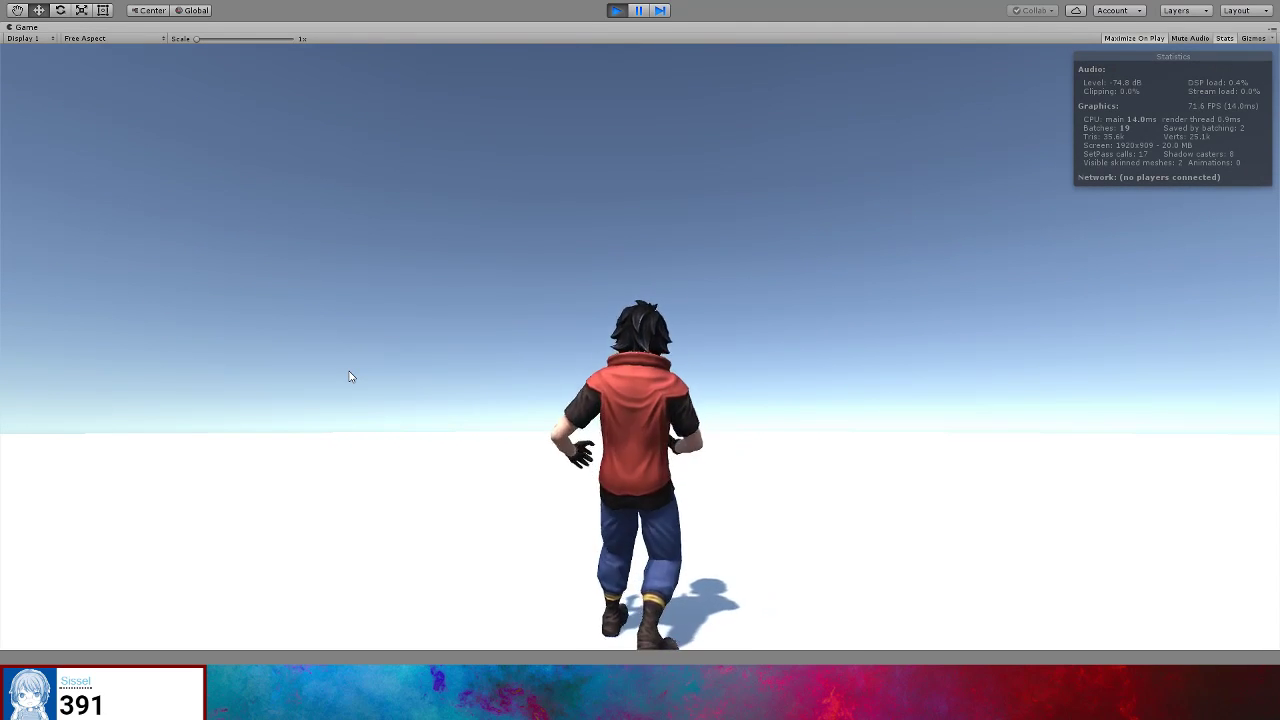
key("d")
key("s")
key("a")
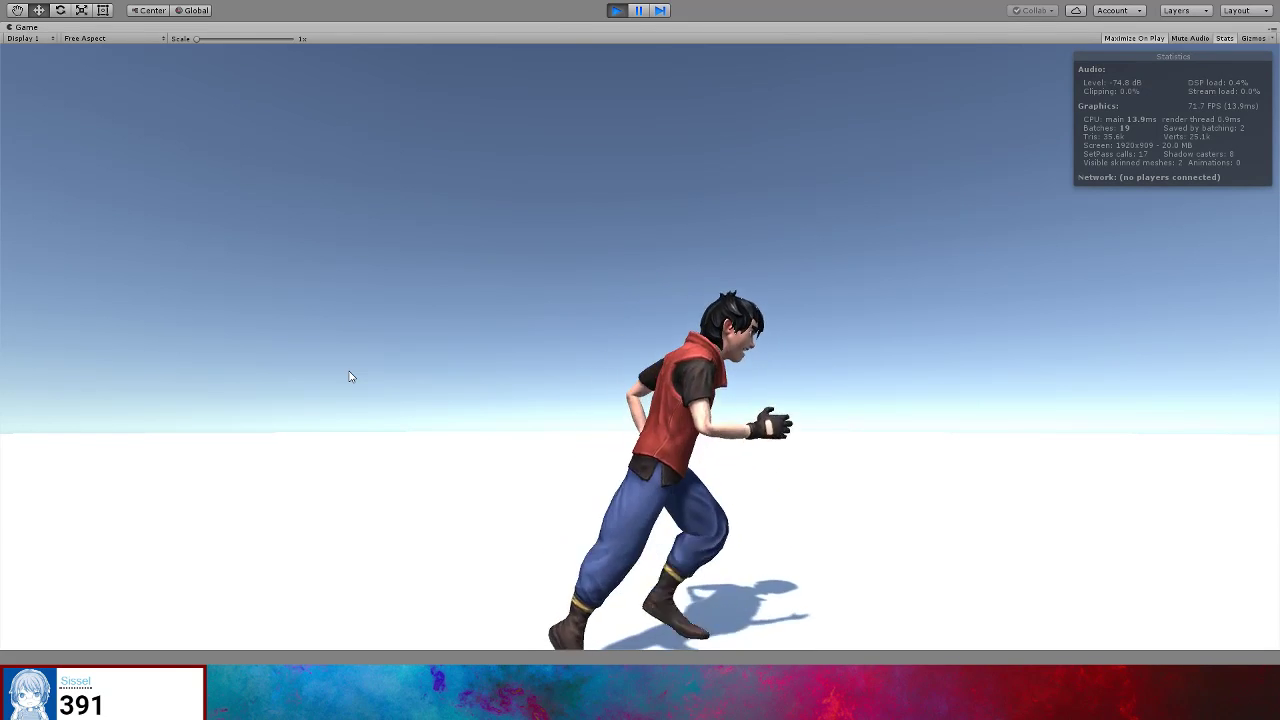
key("a")
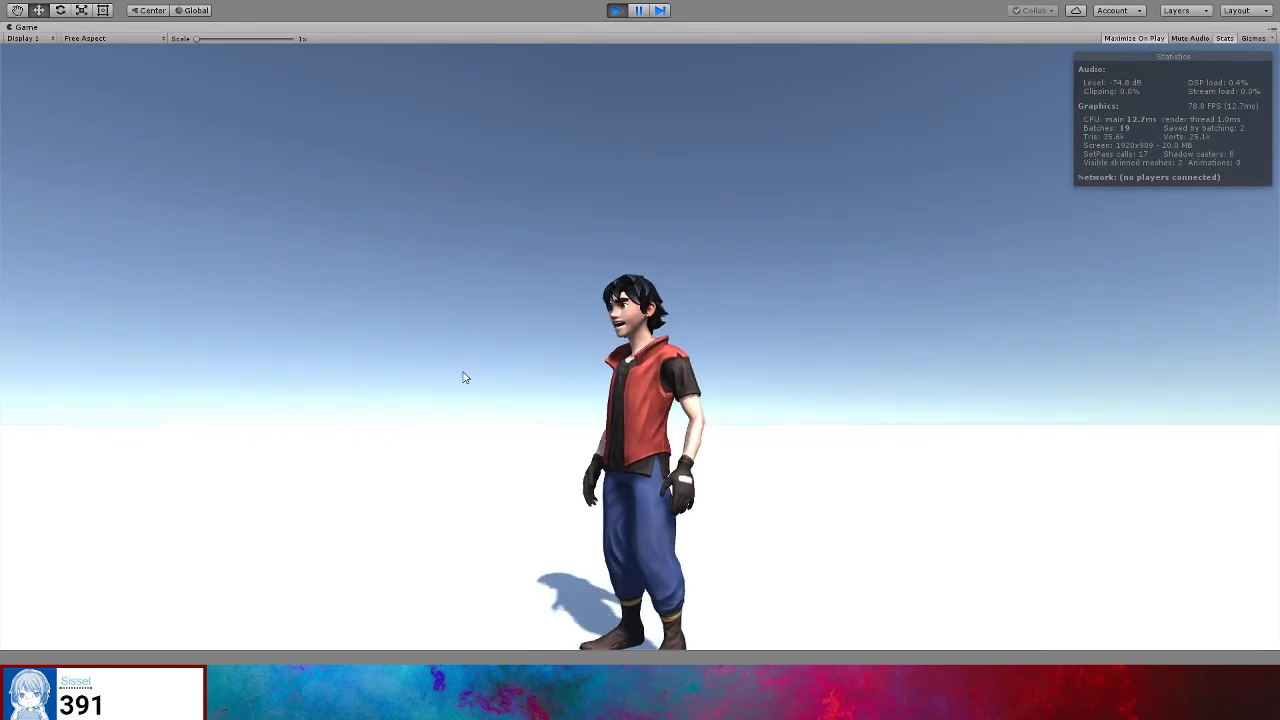
key("w")
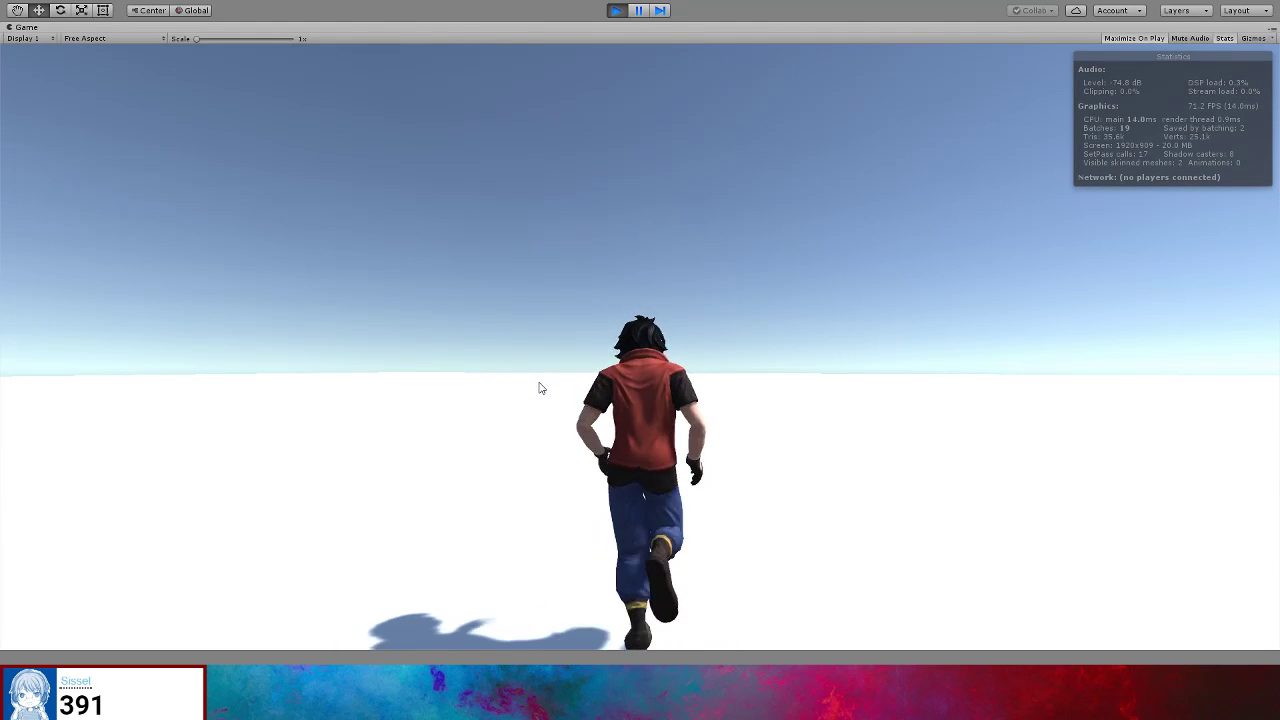
key("a")
key("s")
key("d")
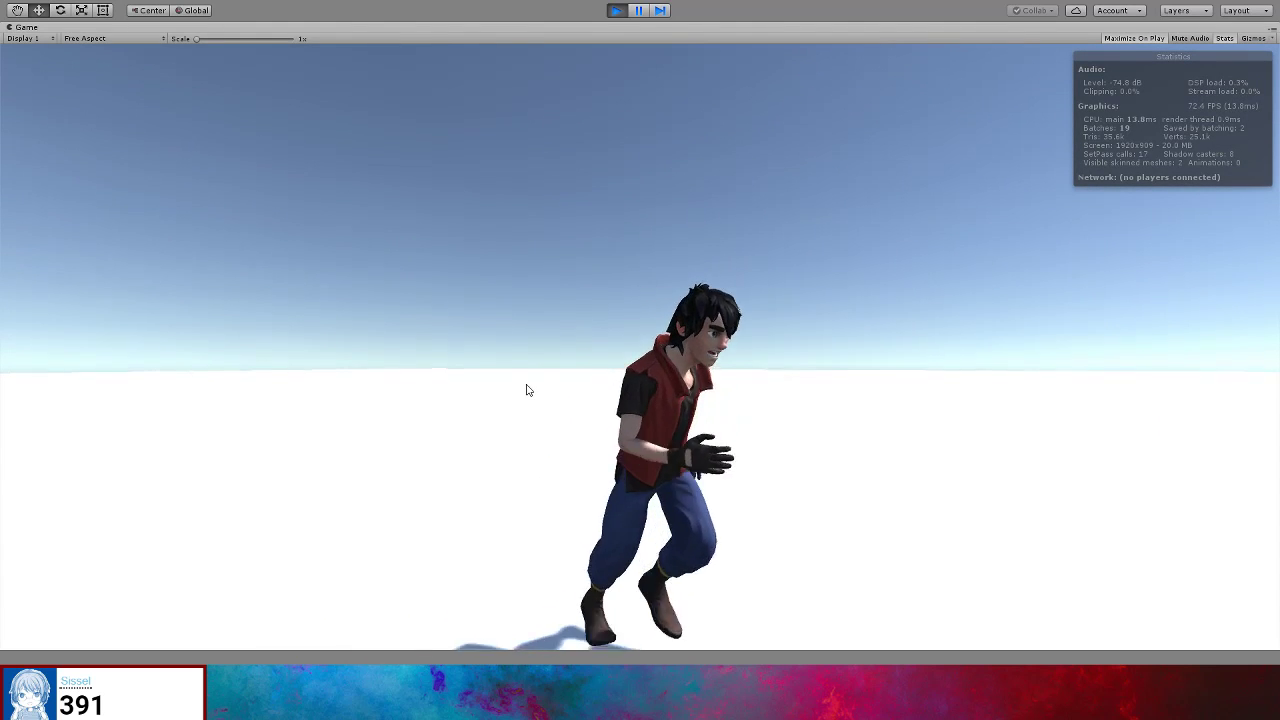
key("w")
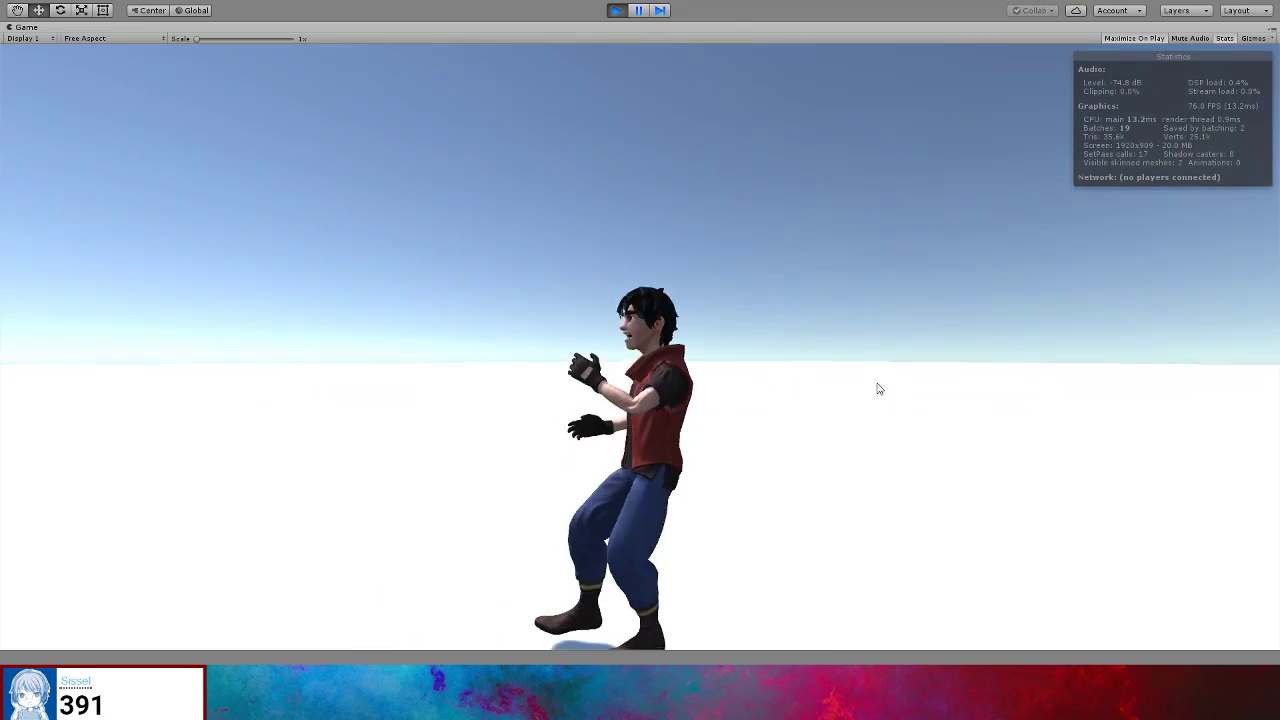
key("w")
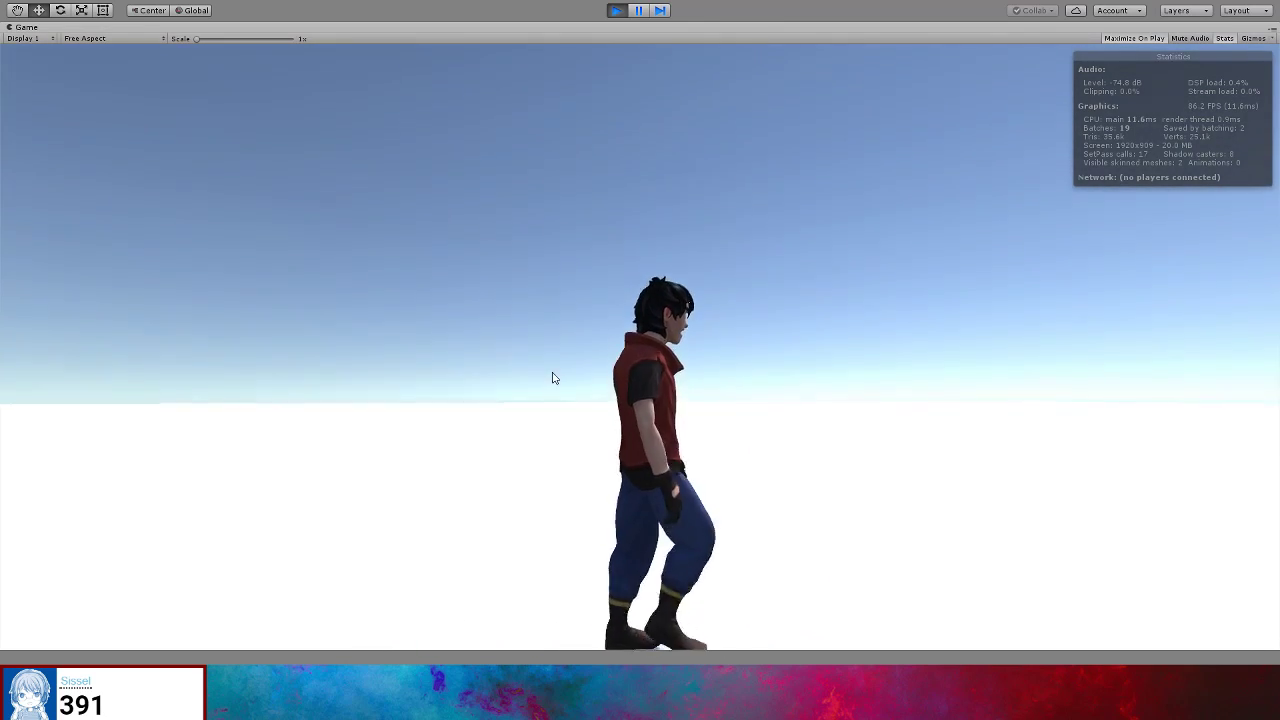
key("w")
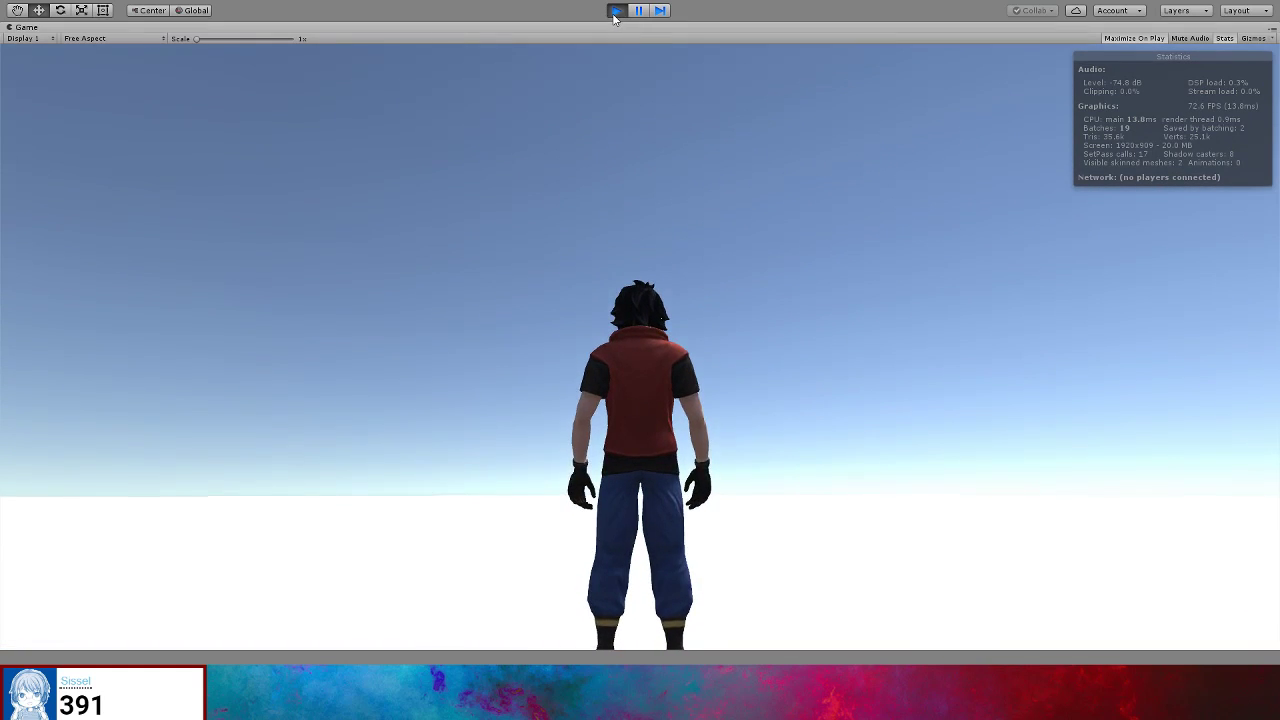
left_click(615, 11)
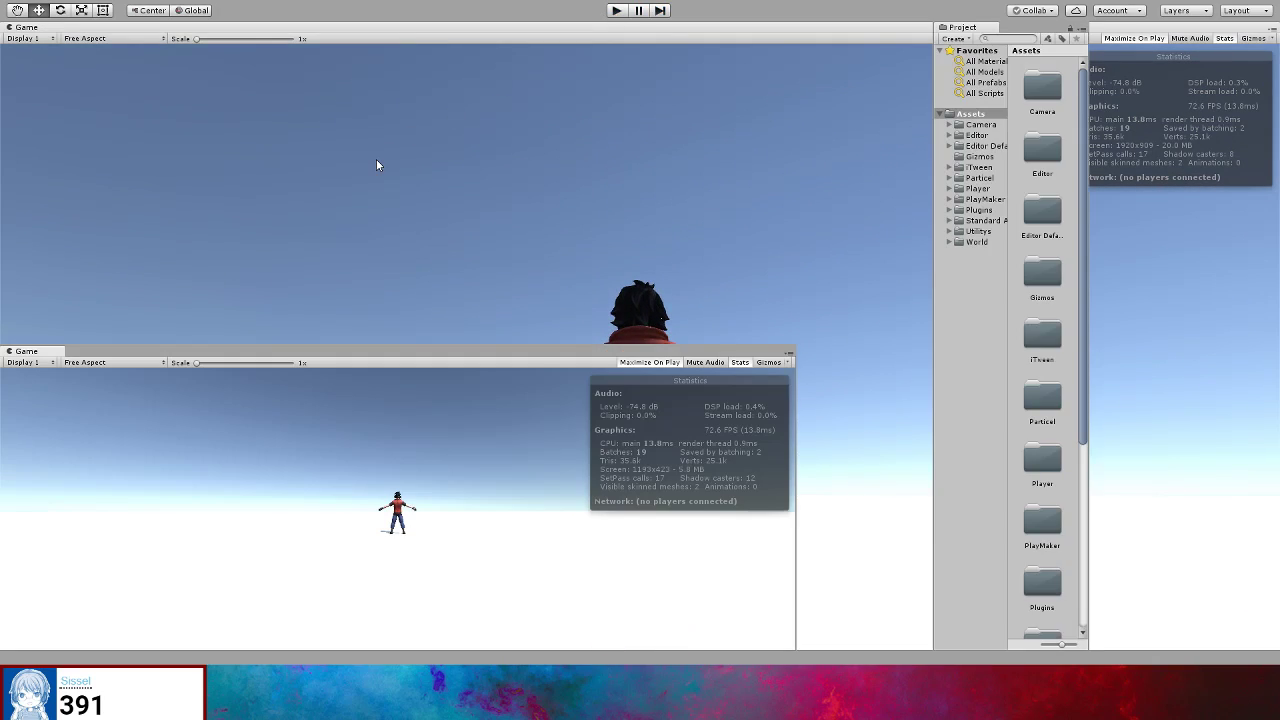
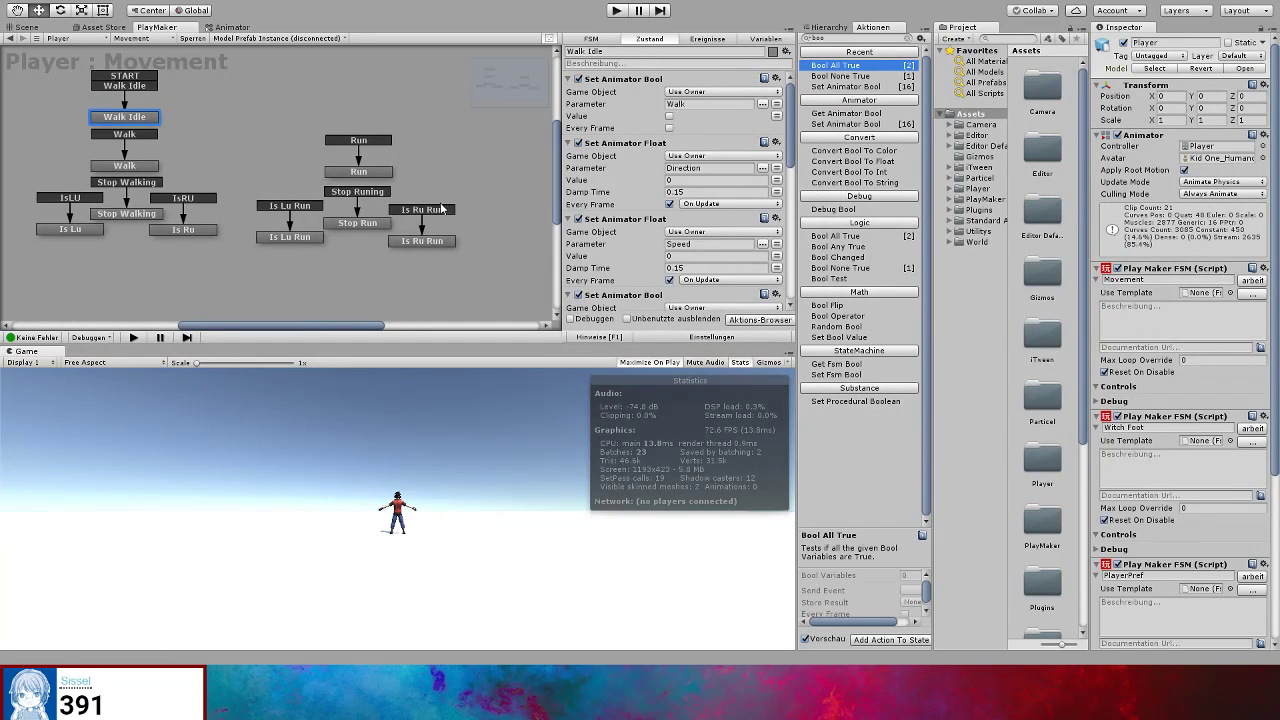
Review the Walk Idle state's action list and the Player's FSM components.
scroll(543, 92, "down", 1)
scroll(607, 104, "down", 3)
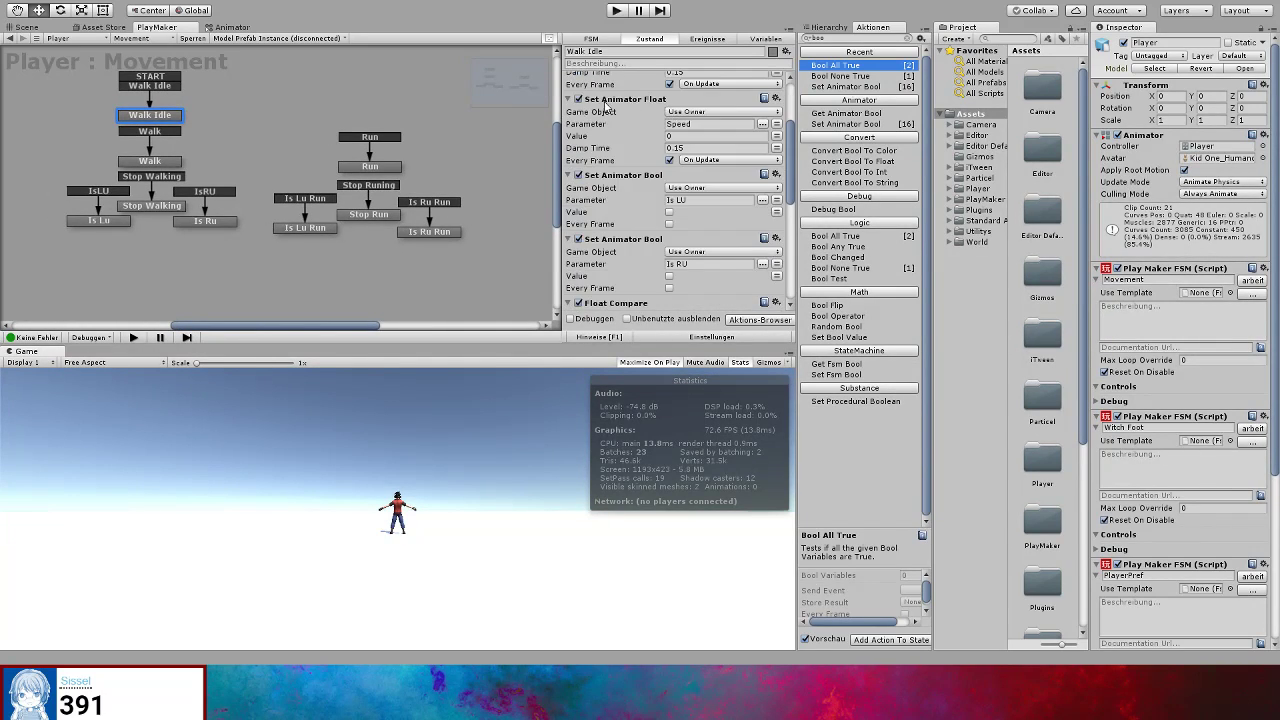
scroll(608, 104, "down", 5)
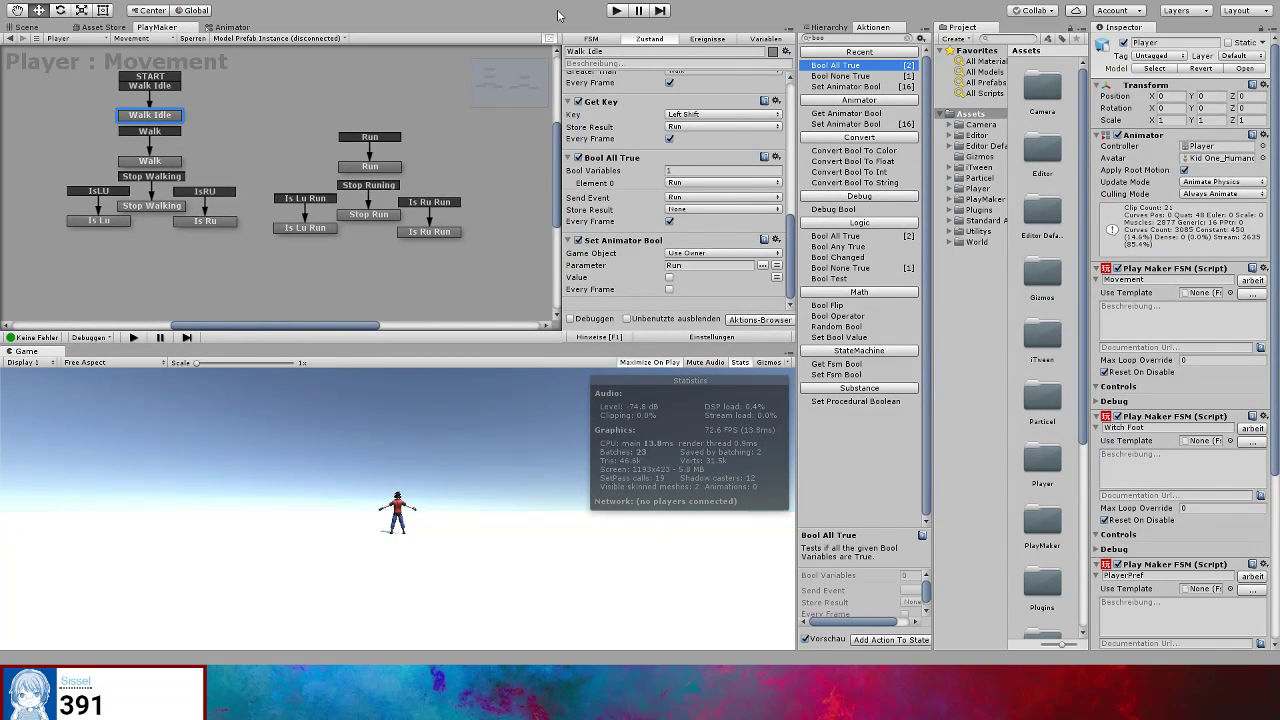
scroll(650, 203, "up", 8)
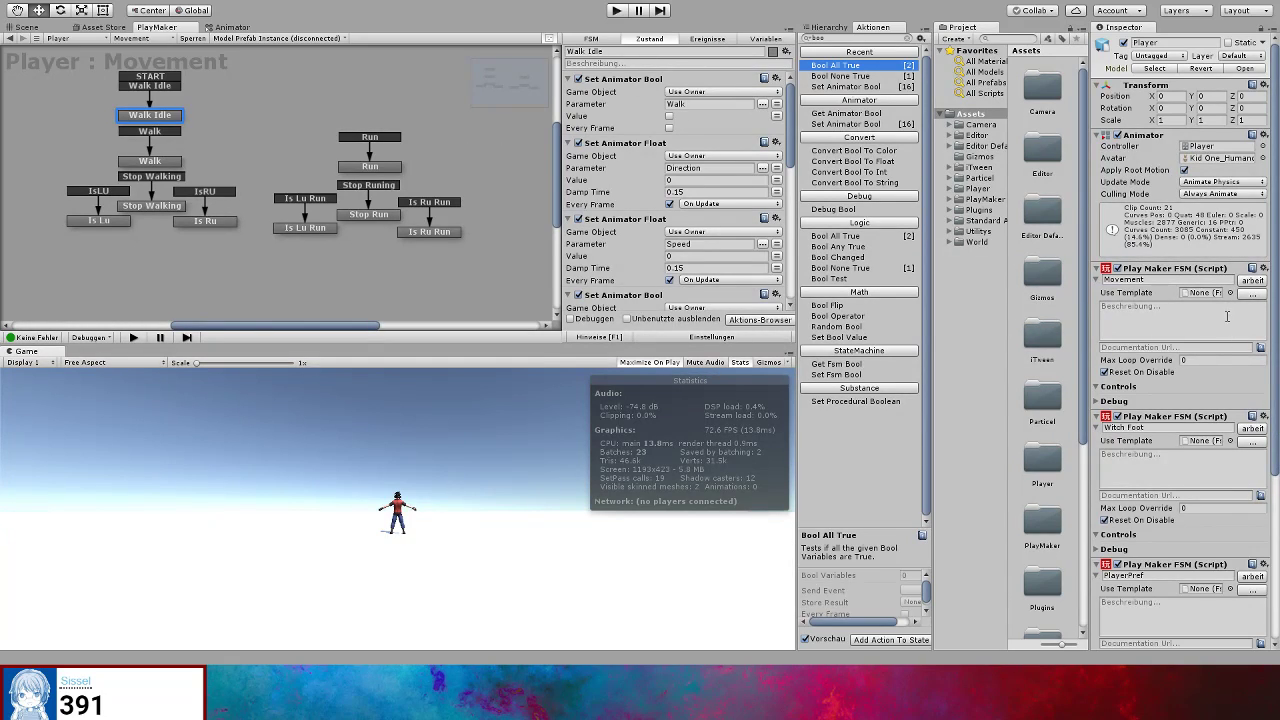
scroll(1227, 312, "down", 1)
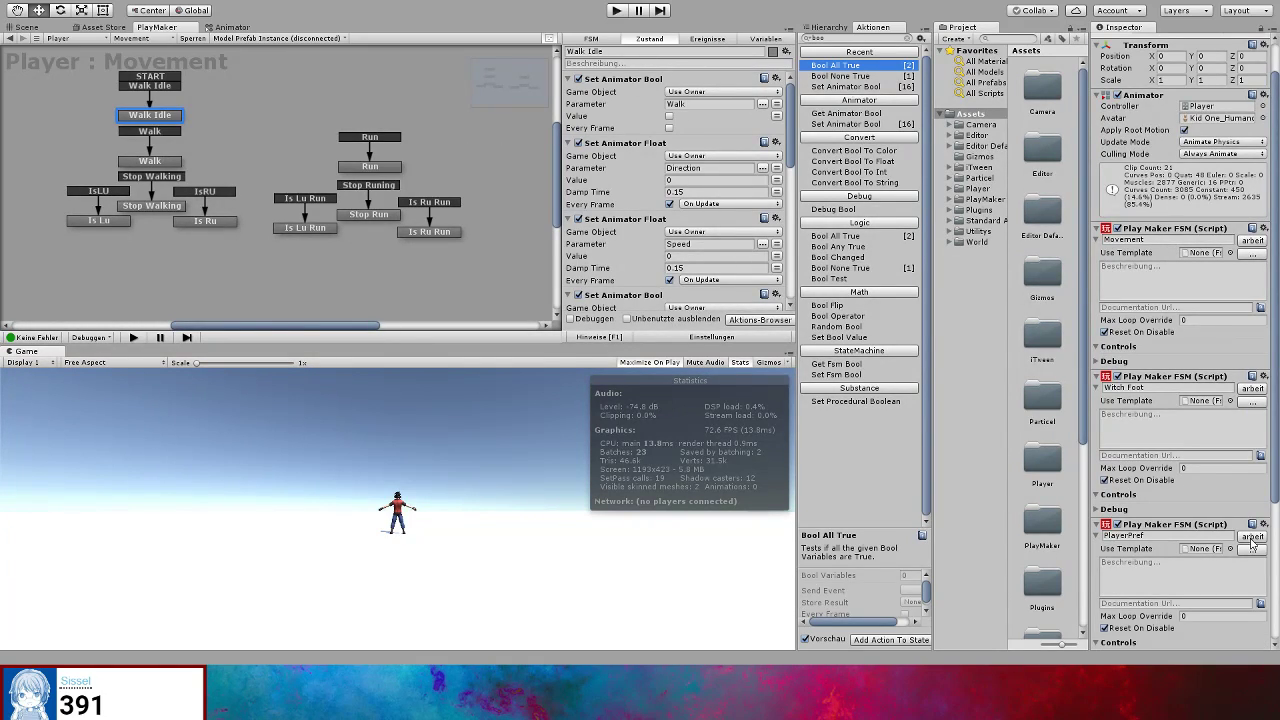
scroll(1219, 415, "down", 5)
Try a Speed of 100 in the Main Camera's Smooth Look At Direction action and test the player's turning in the game.
left_click(818, 28)
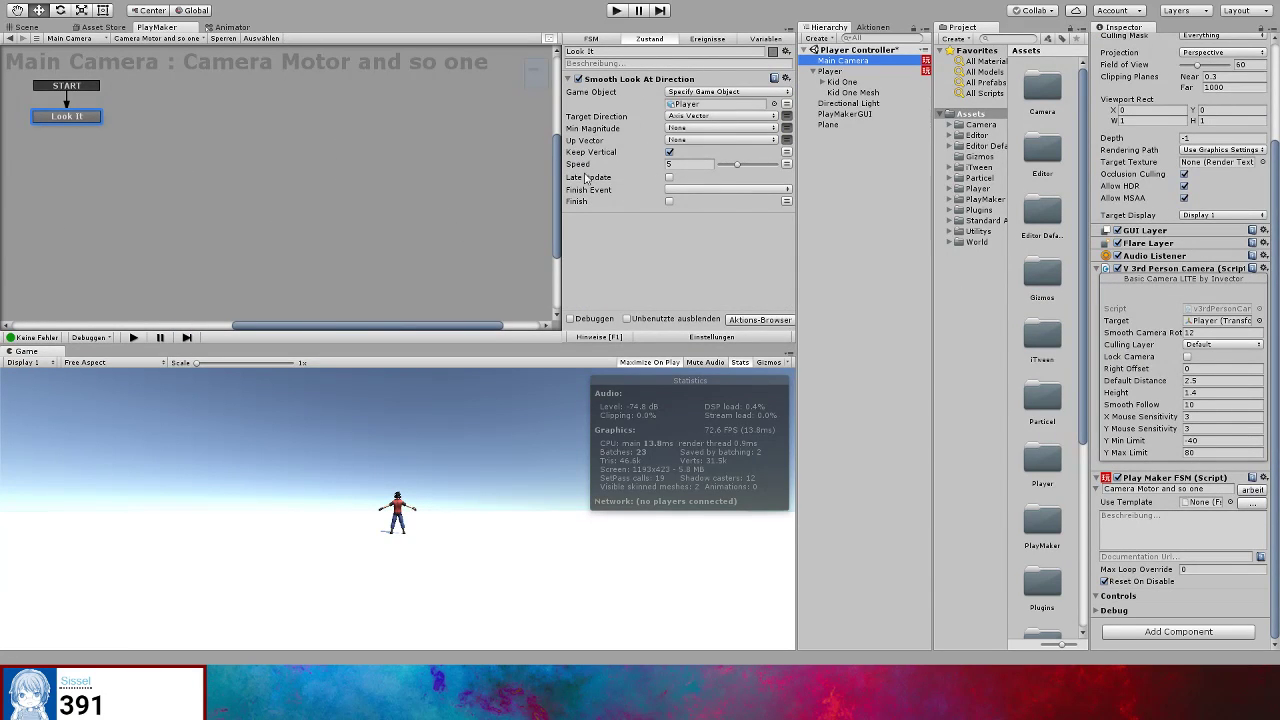
left_click(676, 164)
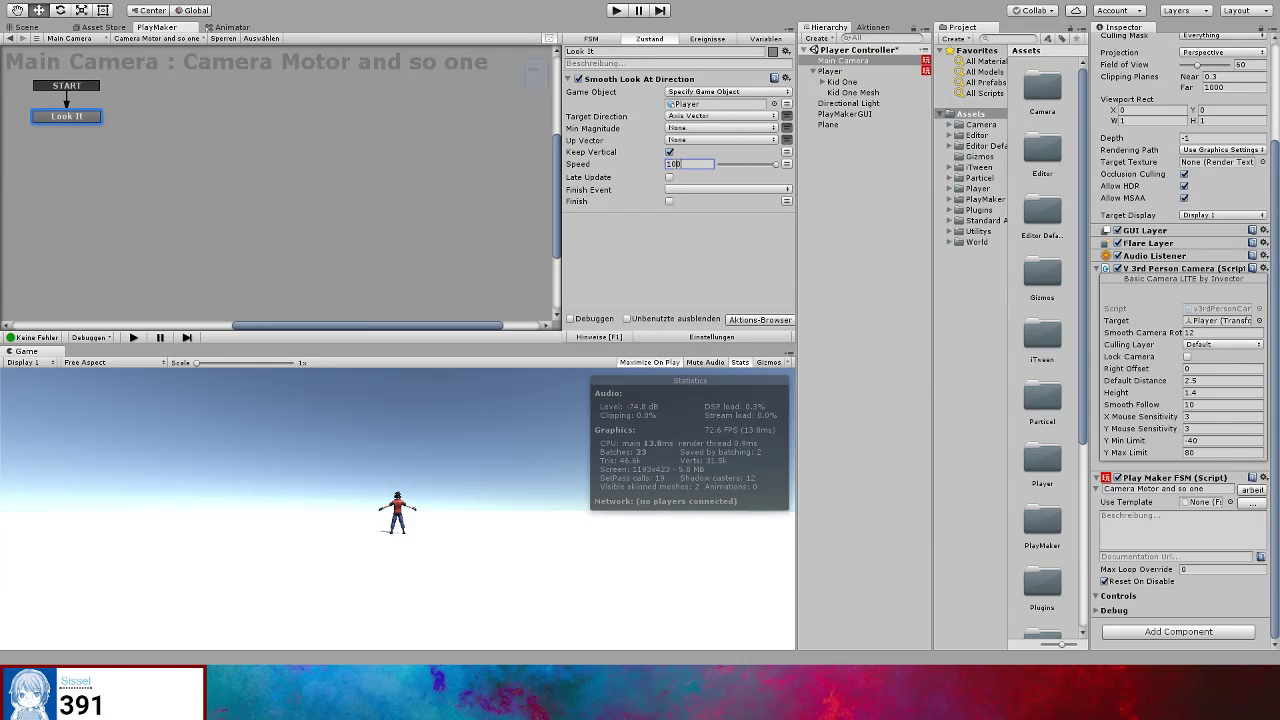
left_click(617, 11)
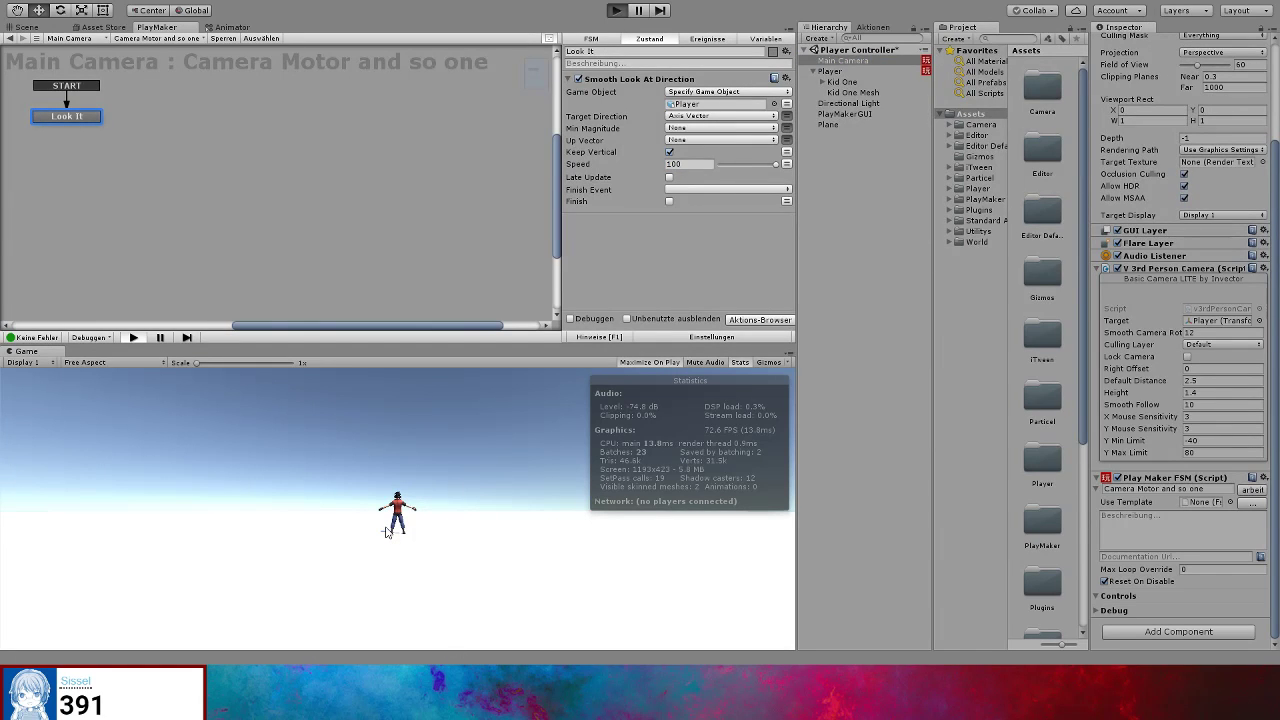
key("shift+space")
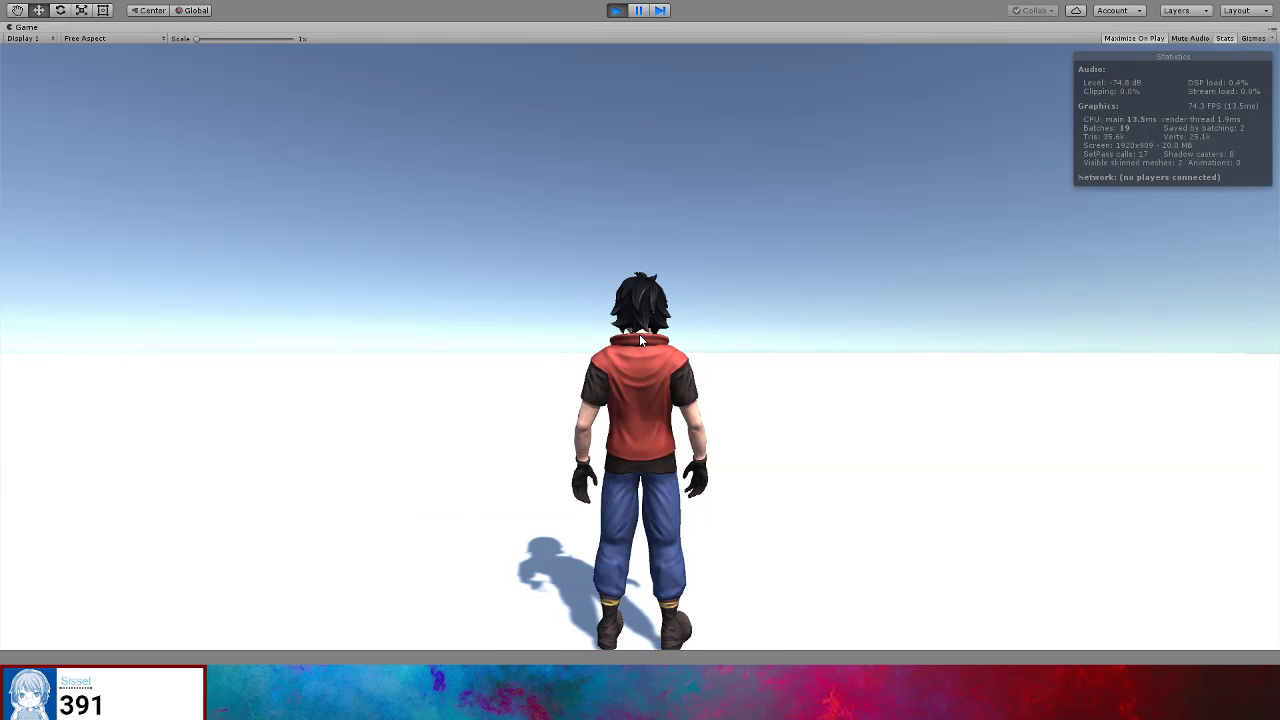
key("w")
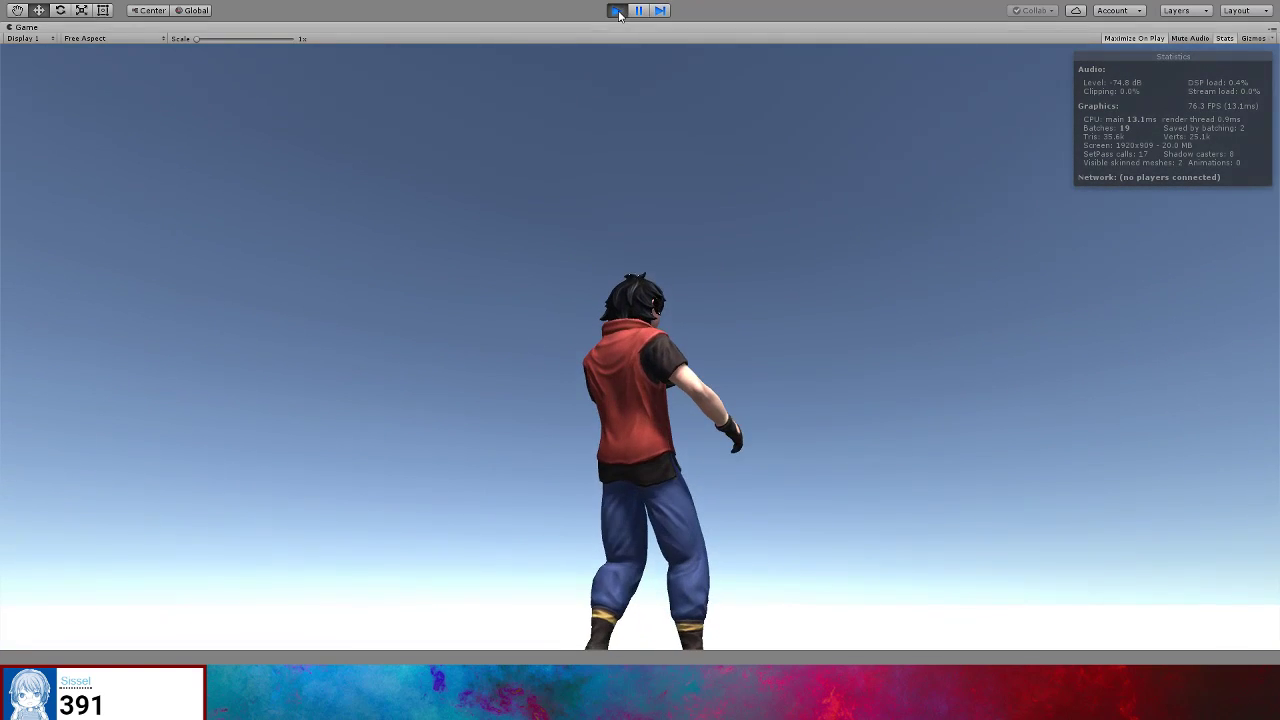
left_click(617, 11)
Try a Smooth Look At Direction Speed of 1 and test the running player's turning in the game.
left_click(696, 164)
type("1")
left_click(617, 11)
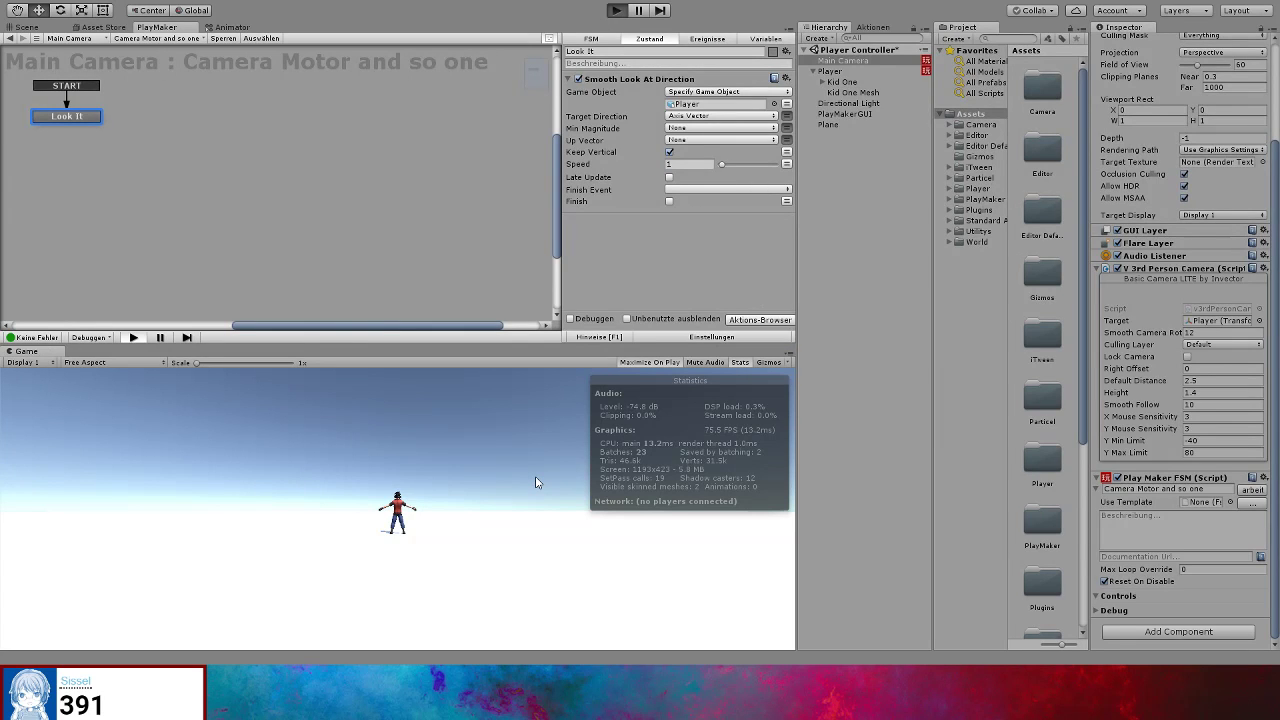
key("w")
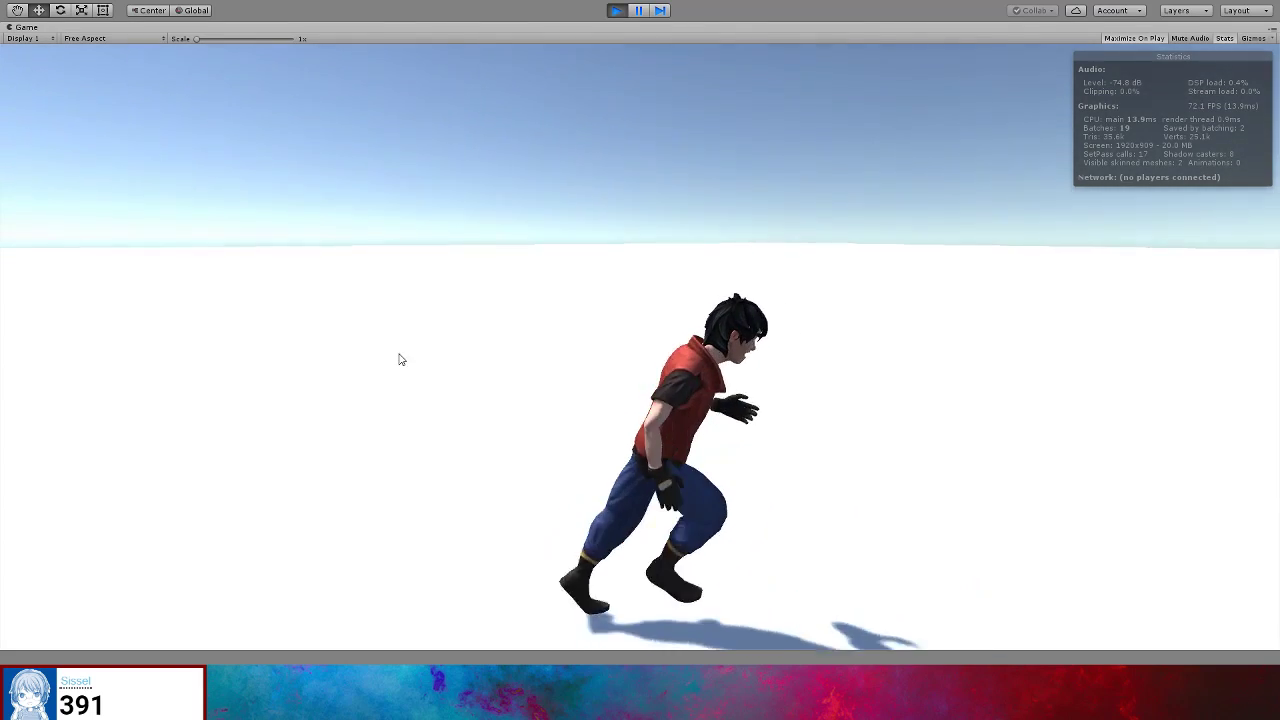
key("w")
key("a")
key("a")
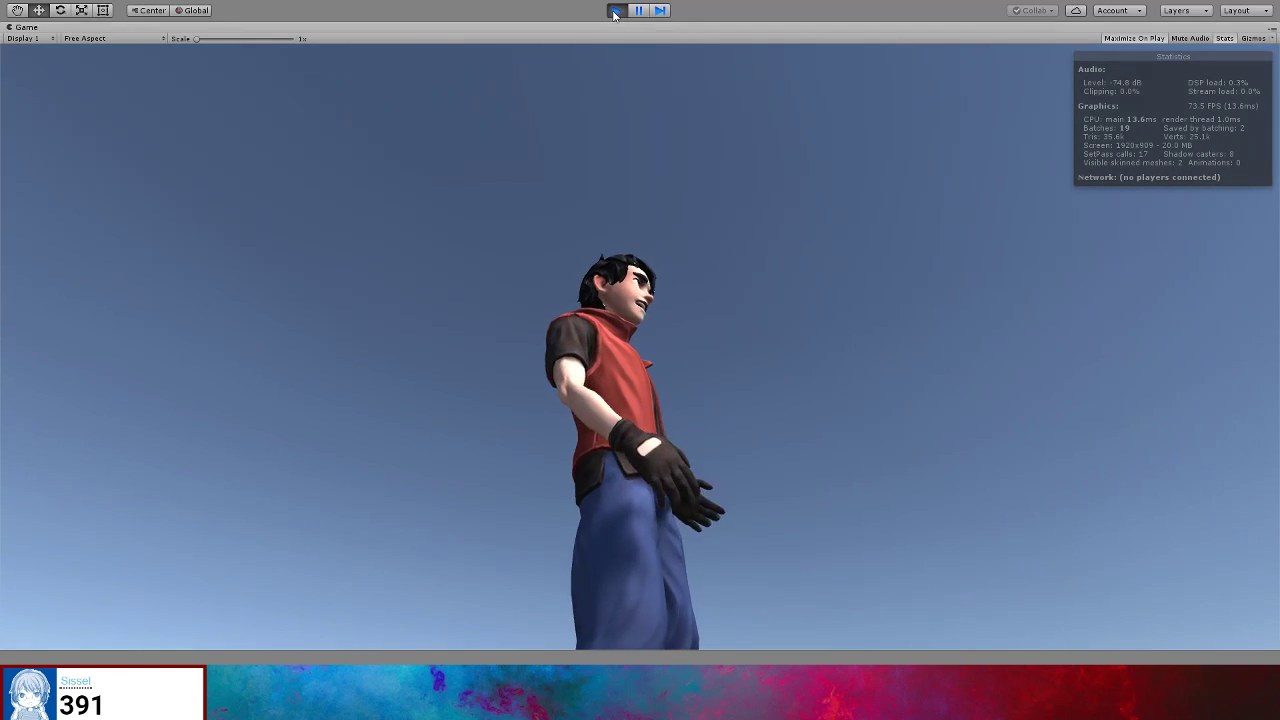
left_click(616, 10)
Set the Smooth Look At Direction Speed to 5 and enable Late Update.
left_click(703, 163)
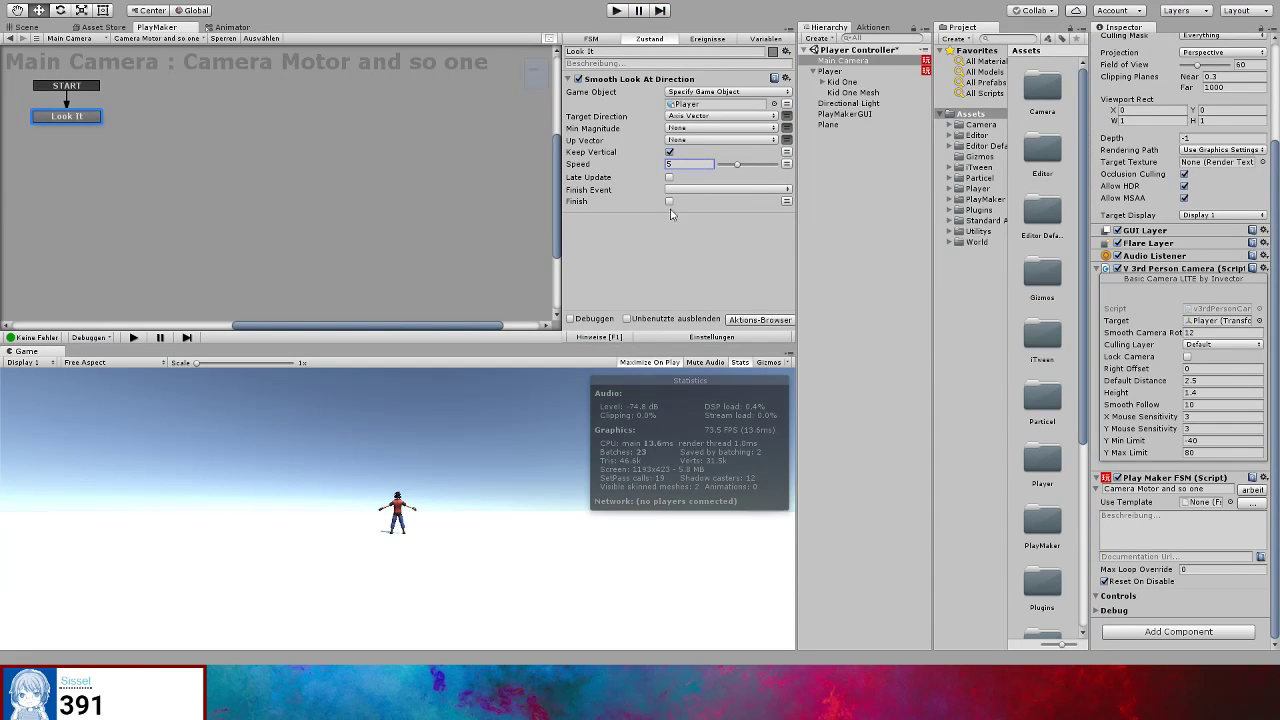
left_click(670, 179)
Play the game, test the player's turning in several directions with Late Update enabled, and stop it.
left_click(616, 10)
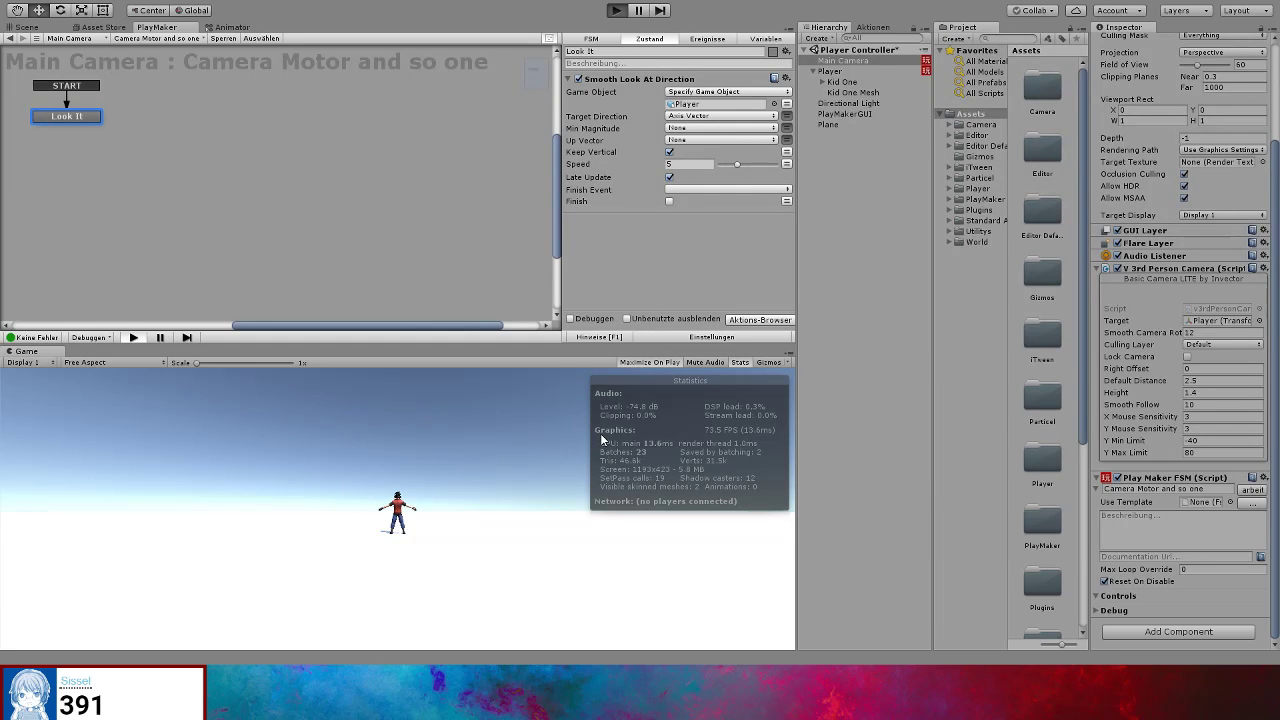
key("w")
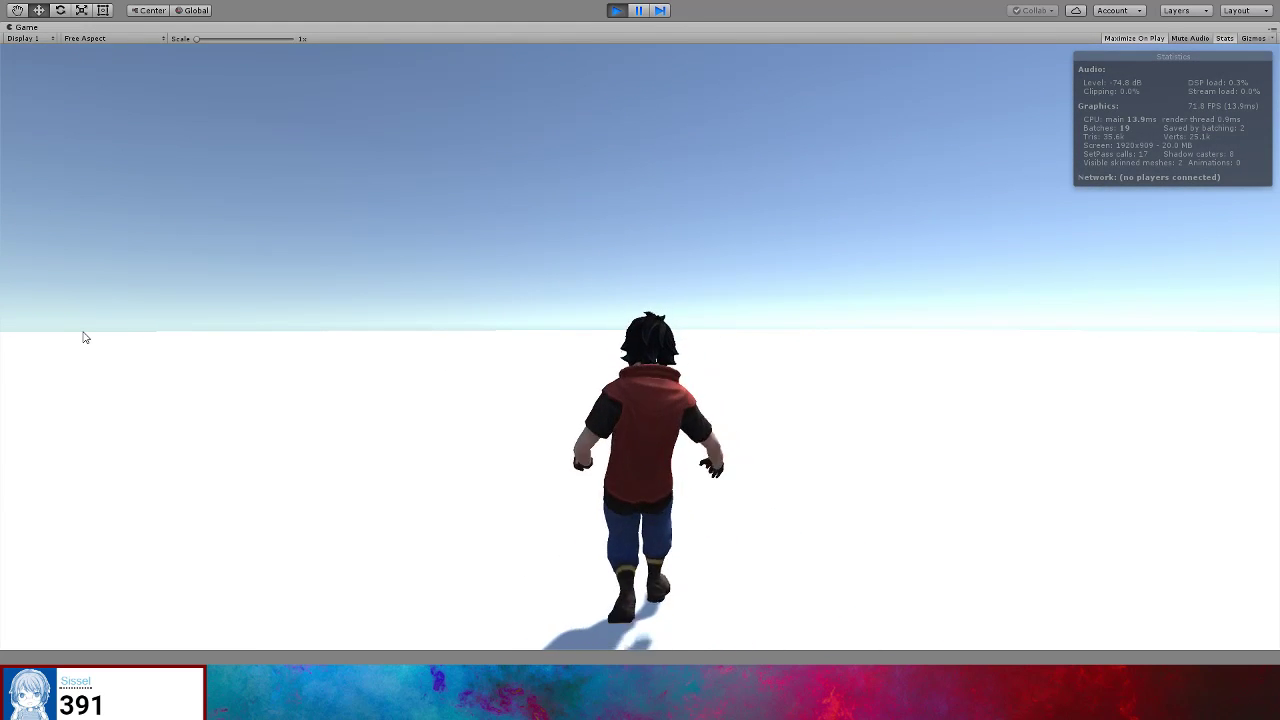
key("d")
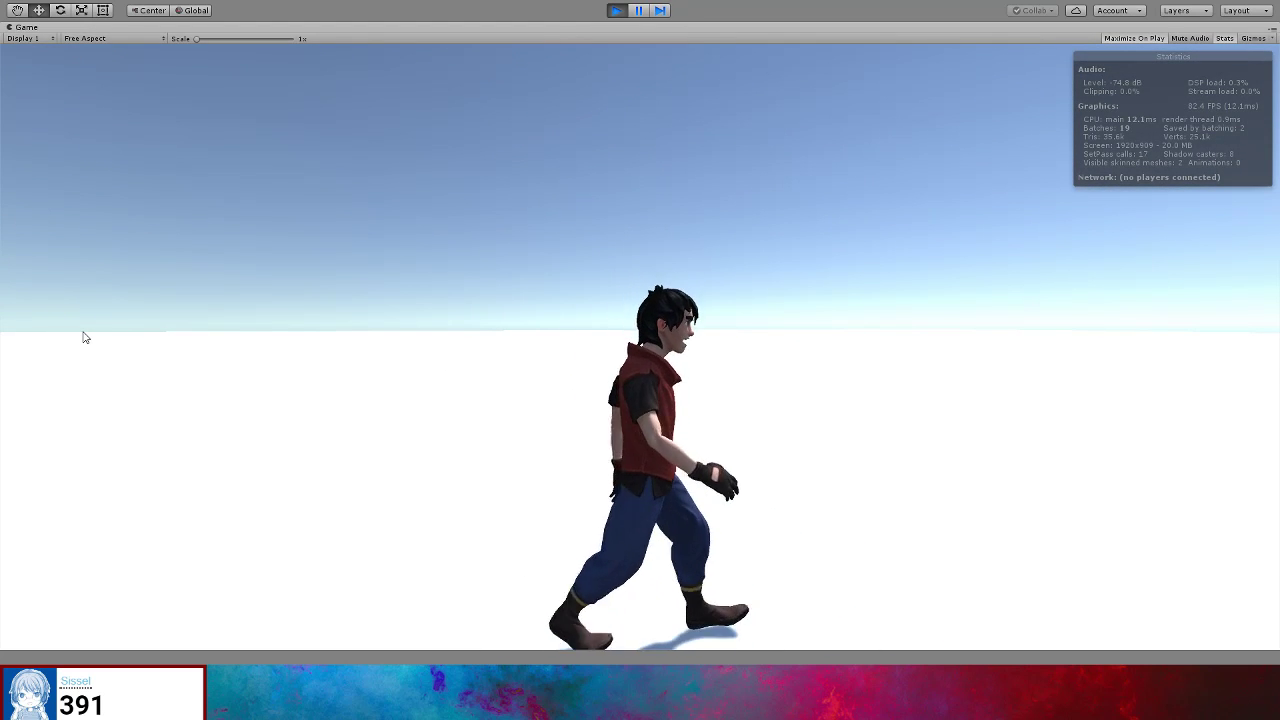
key("s")
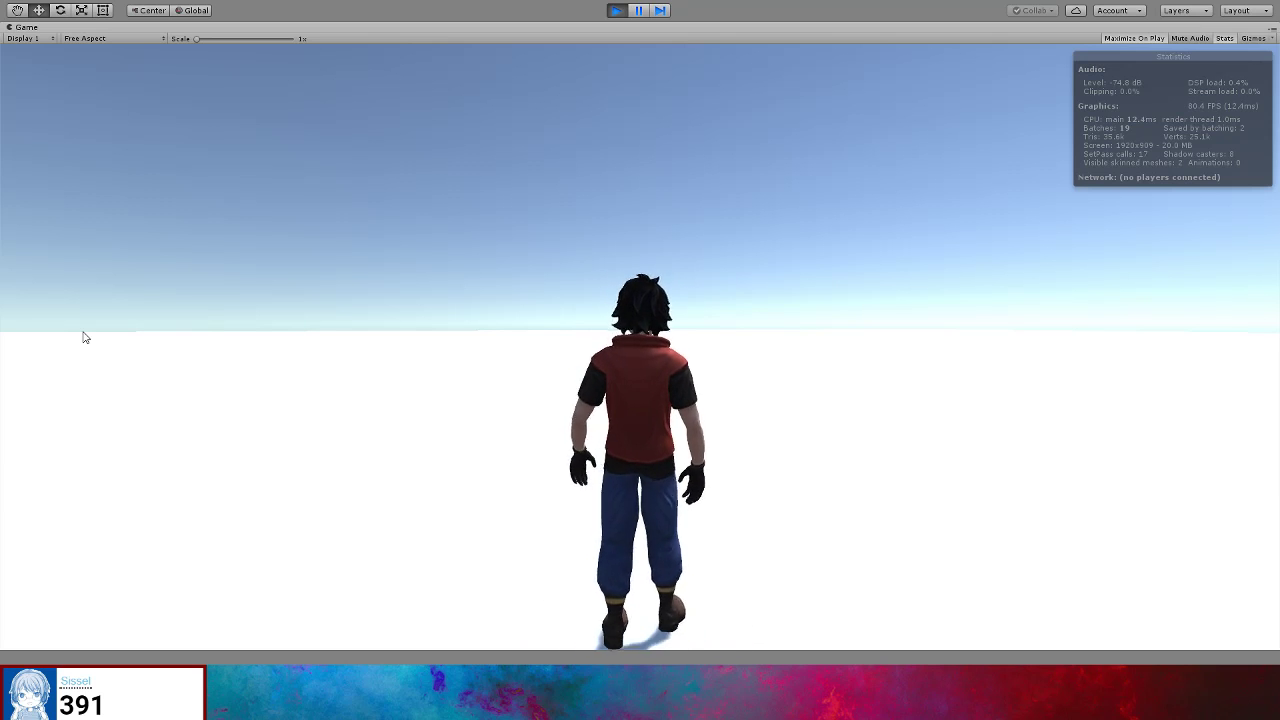
key("s")
key("w")
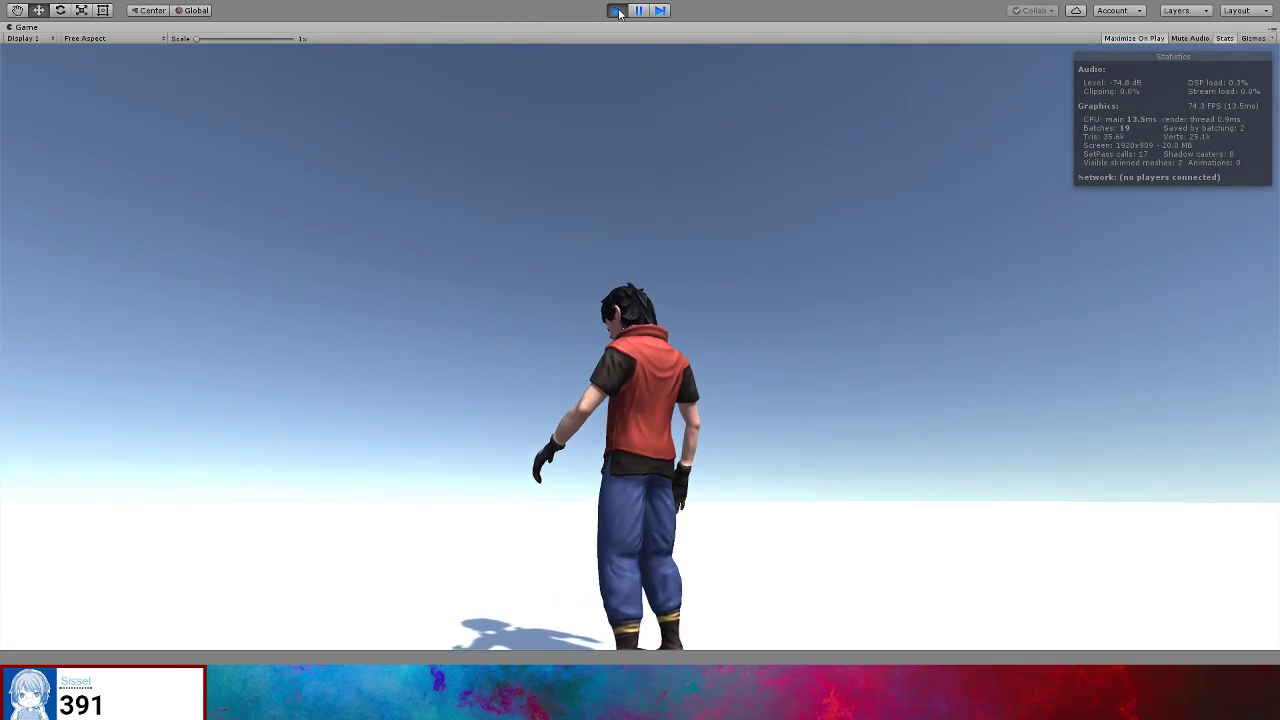
left_click(616, 10)
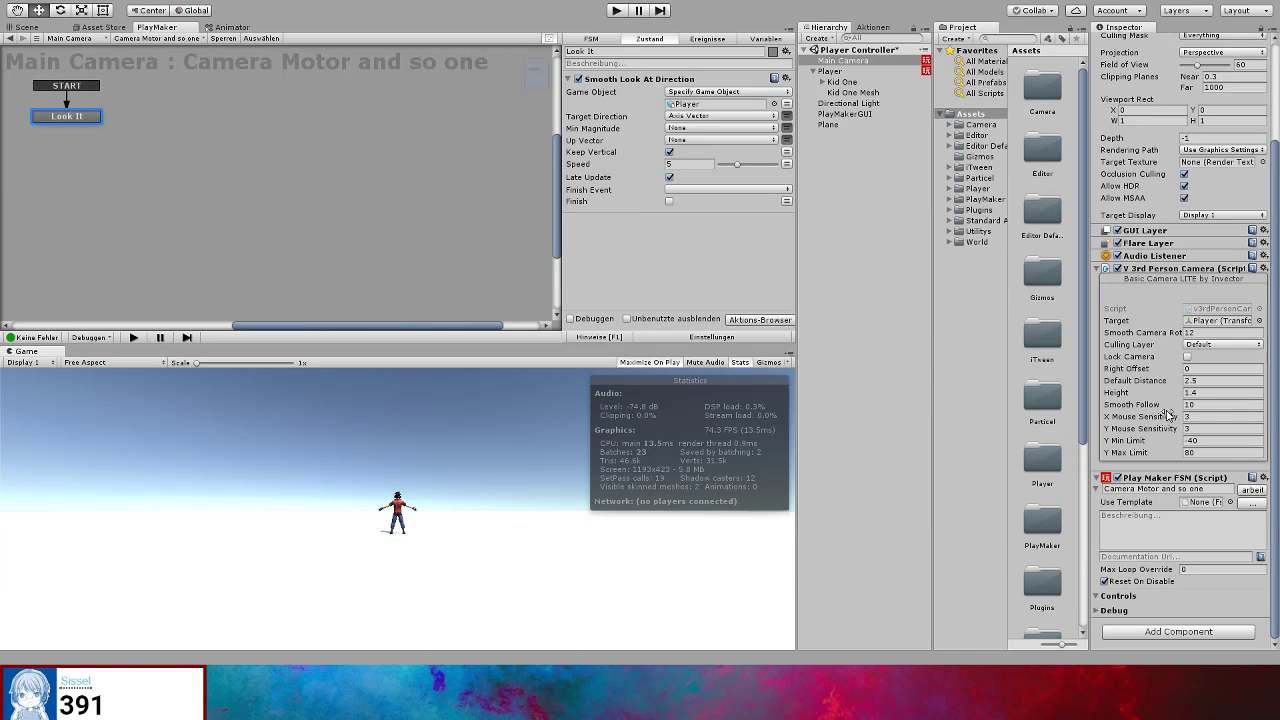
Add a cube to the scene, move it beside the player to X 2.74, and set its Y scale to 4.
left_click(26, 27)
left_click_drag(530, 62, 586, 220, "alt")
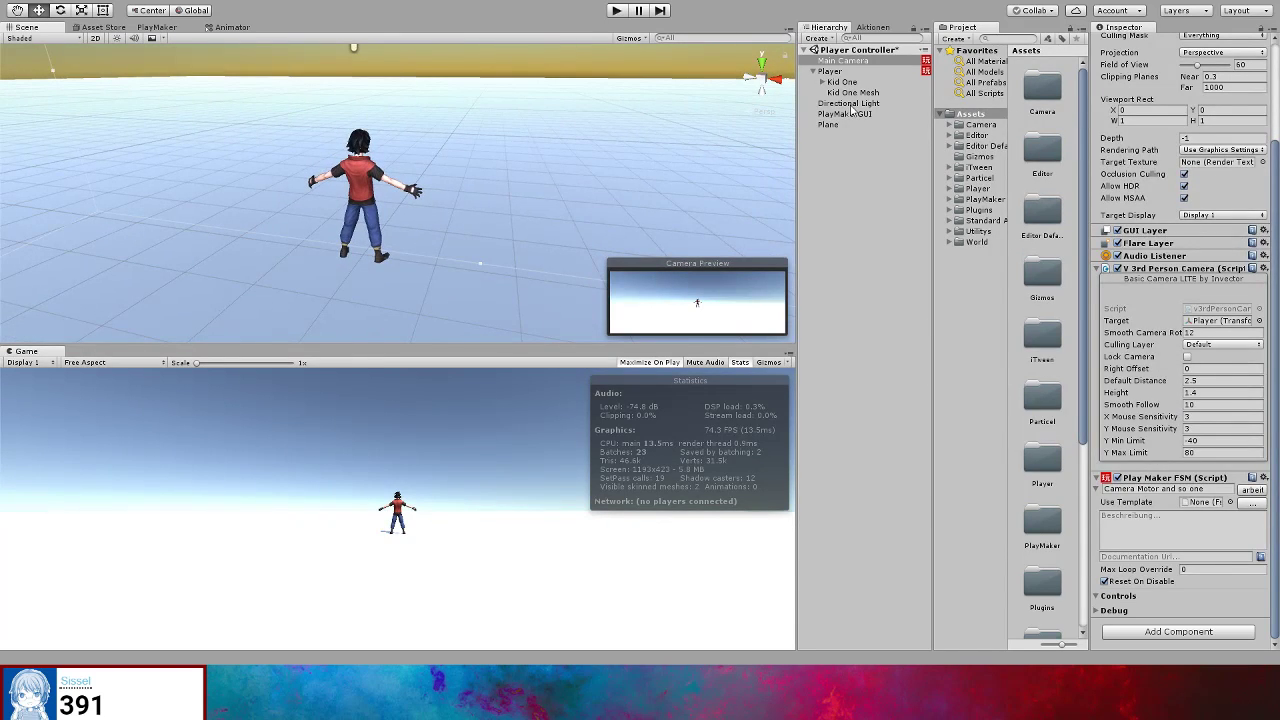
left_click(835, 185)
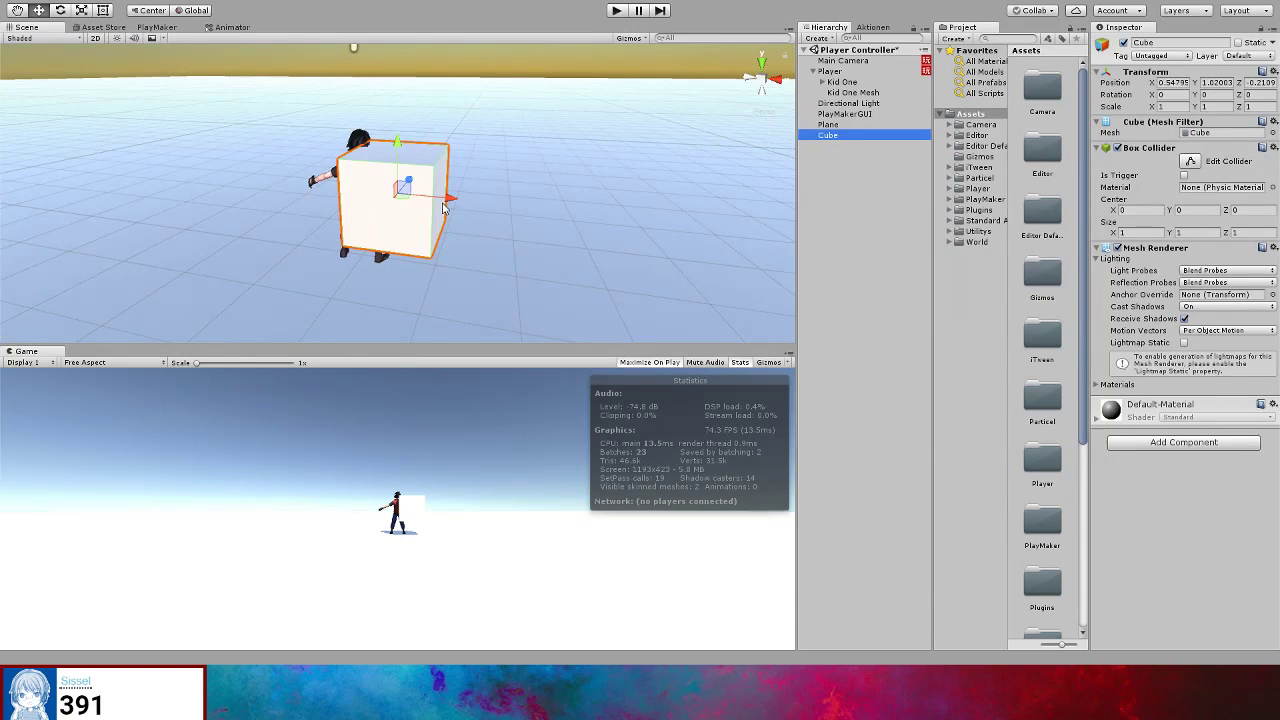
left_click_drag(445, 209, 655, 217)
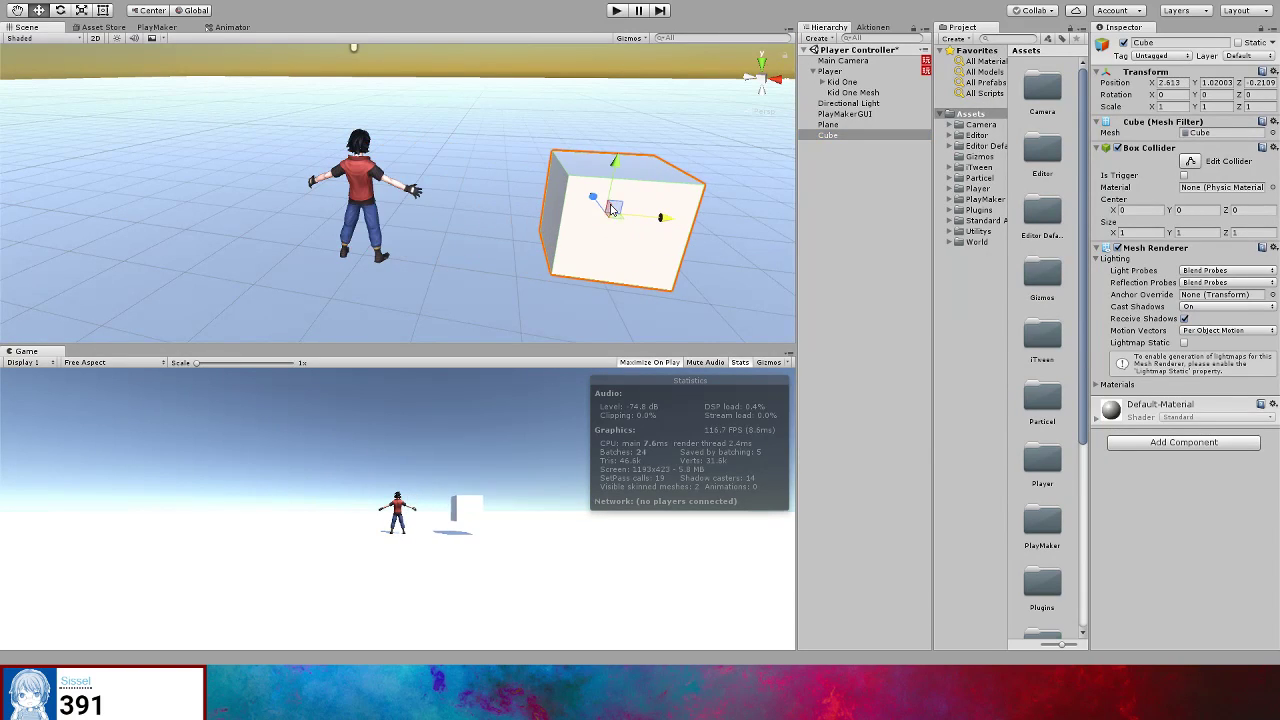
type("4")
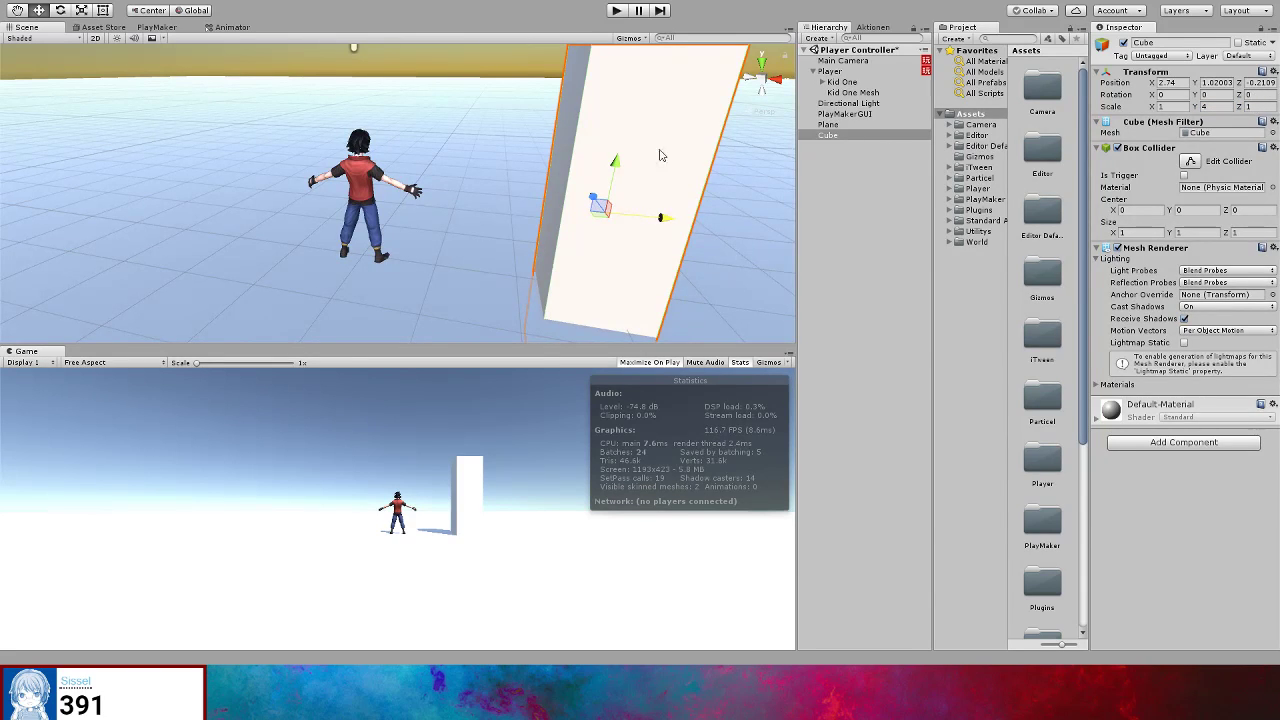
Set the cube's Z scale to 4 to widen it into a wall beside the player.
left_click(1256, 106)
type("4")
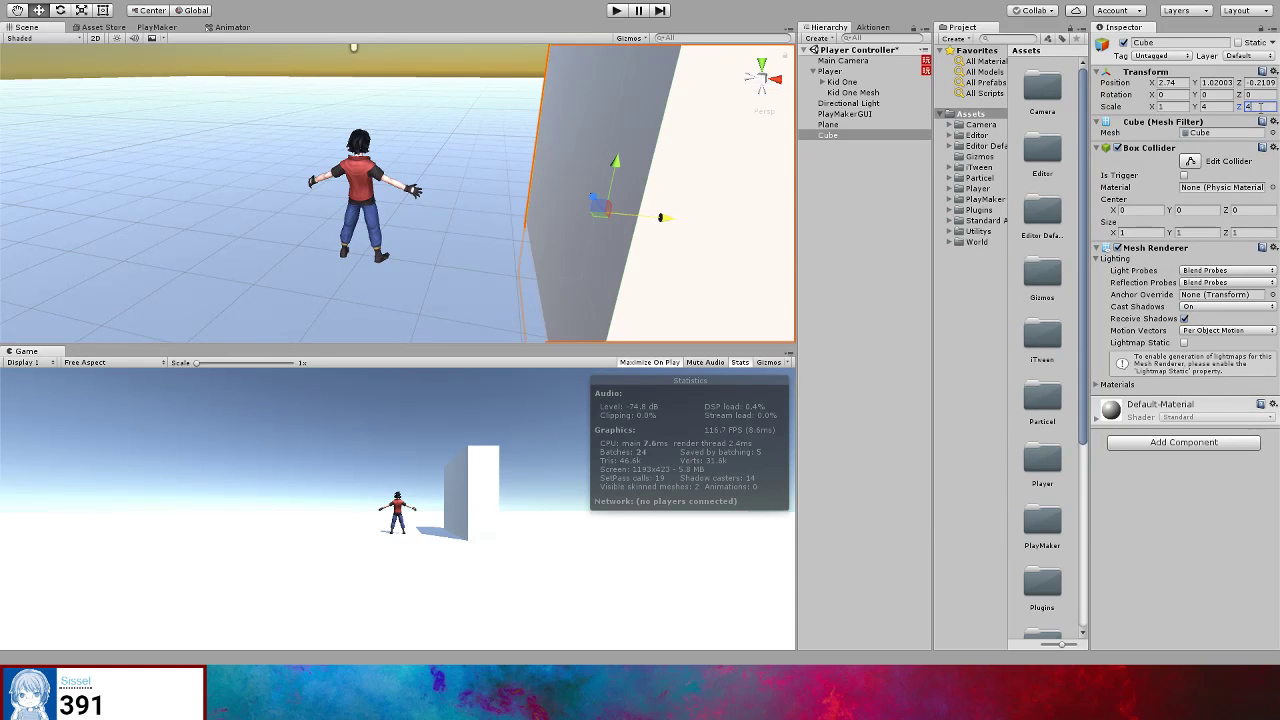
left_click_drag(250, 95, 580, 88, "alt")
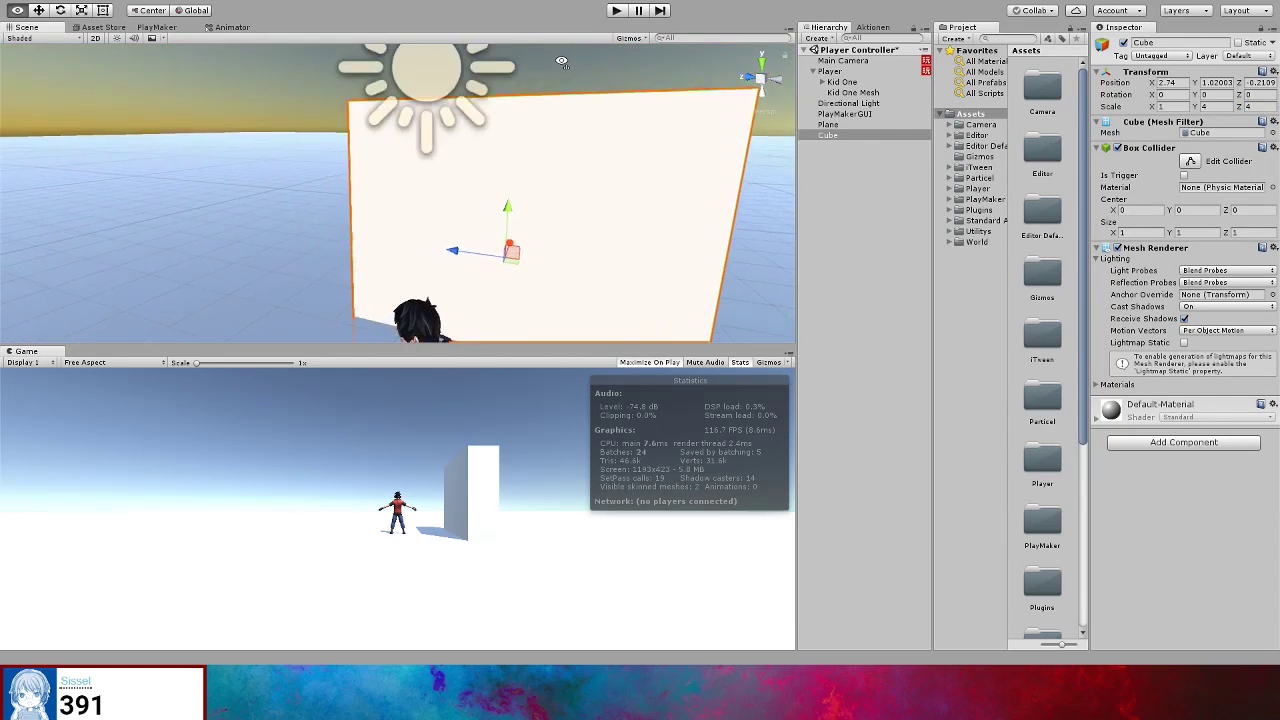
scroll(580, 88, "down", 5)
Play the game, walk the player into the wall from several sides to test collision, and stop it.
left_click(616, 10)
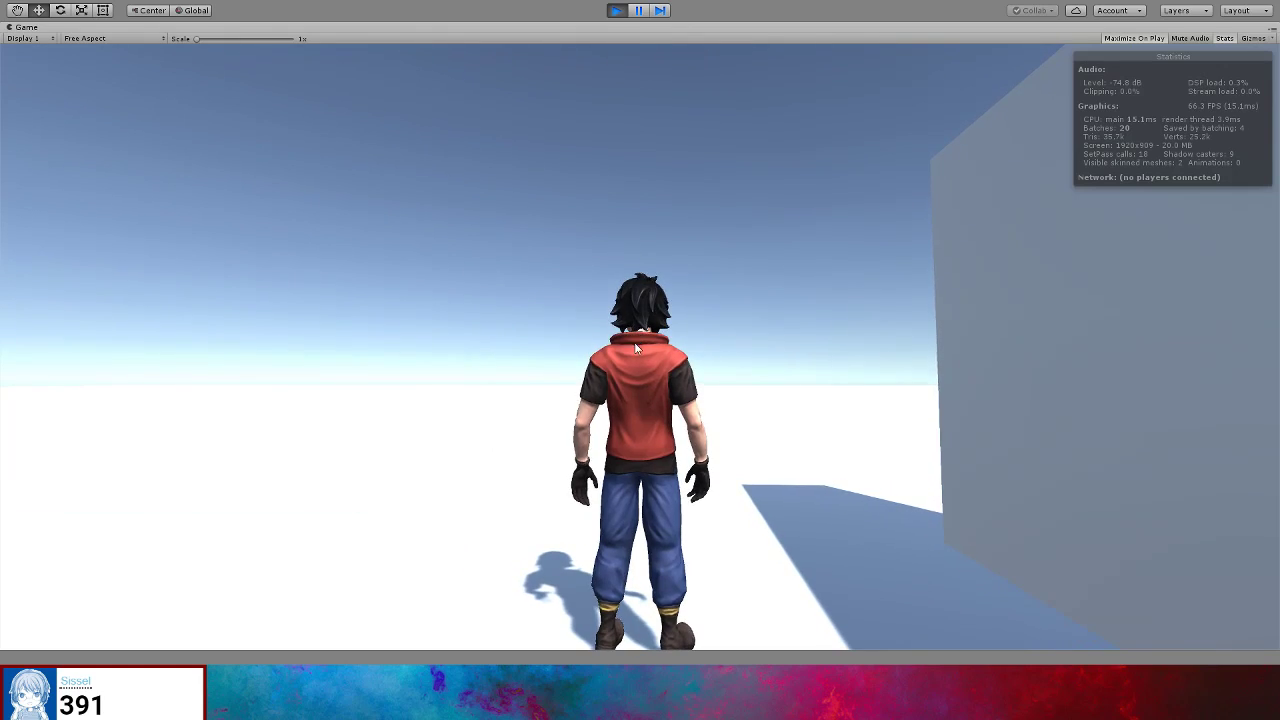
key("w")
key("w")
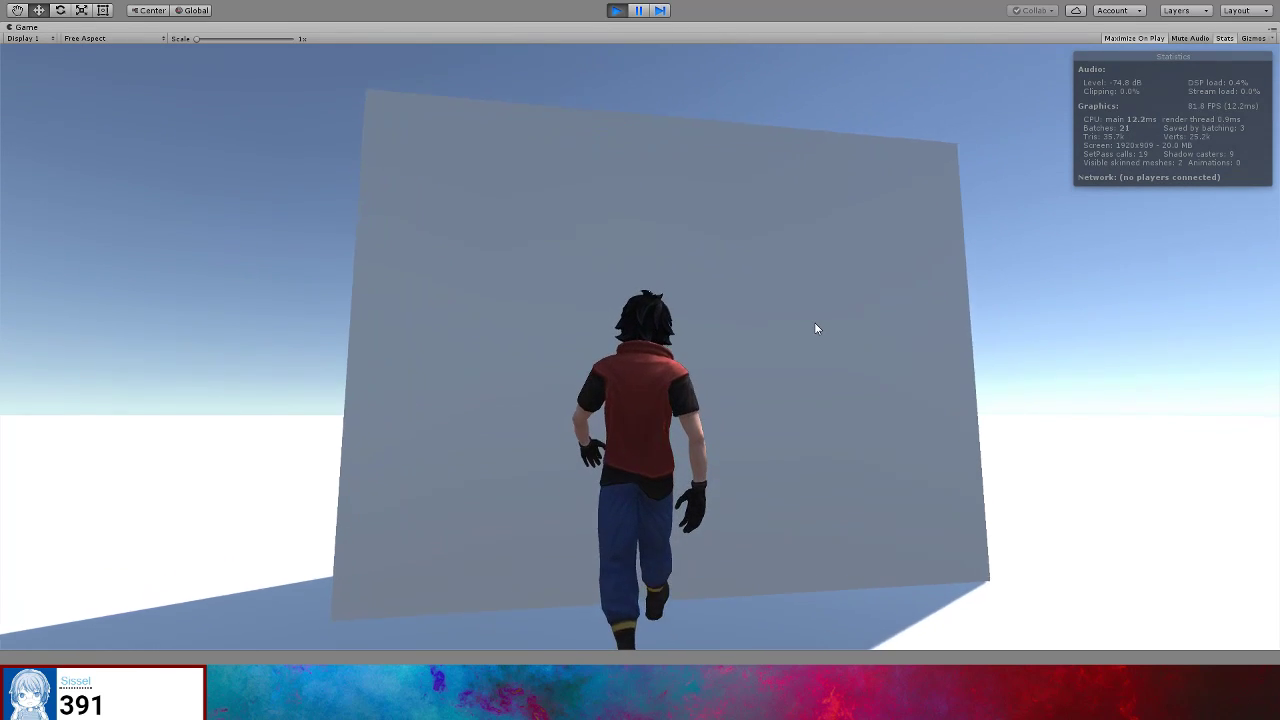
key("w")
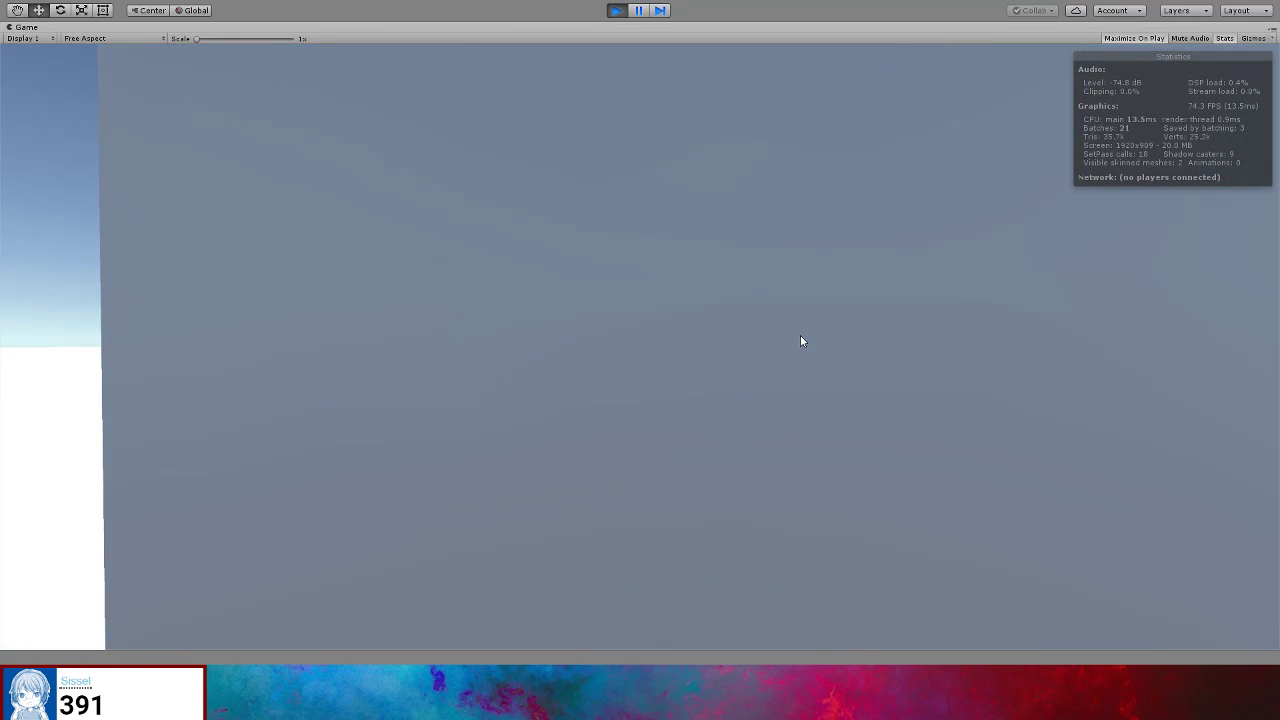
key("a")
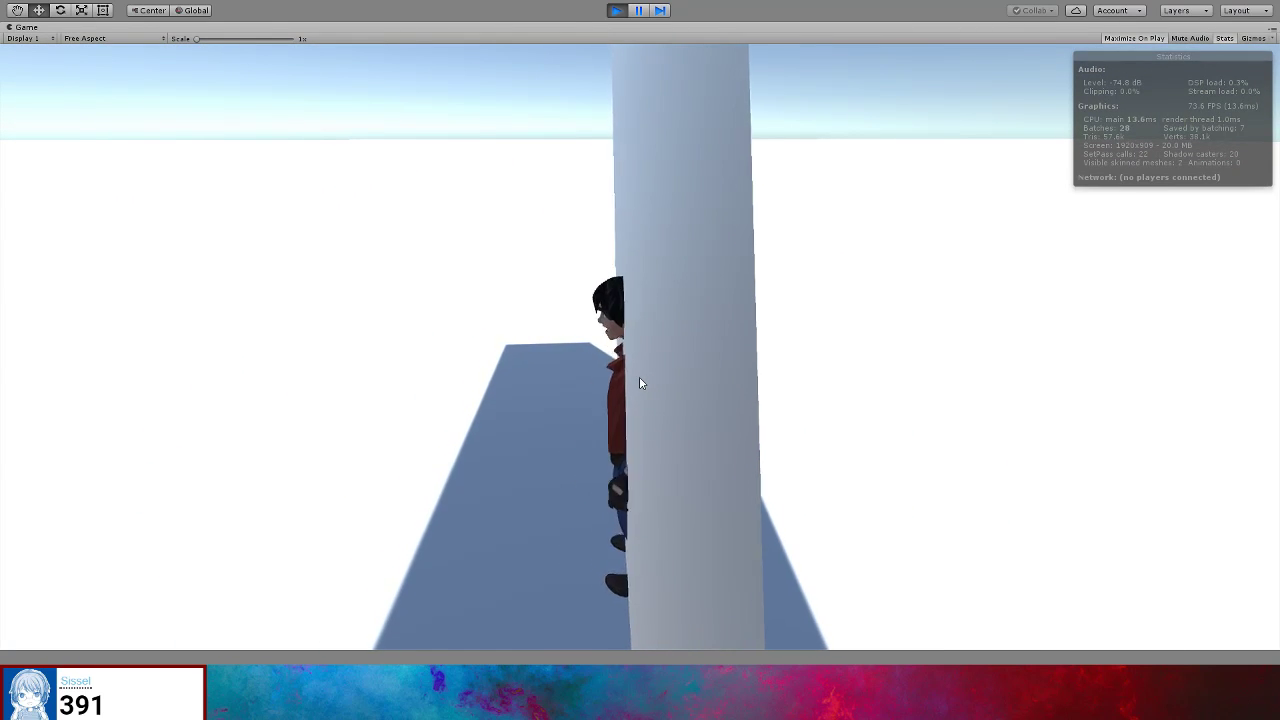
key("s")
key("w")
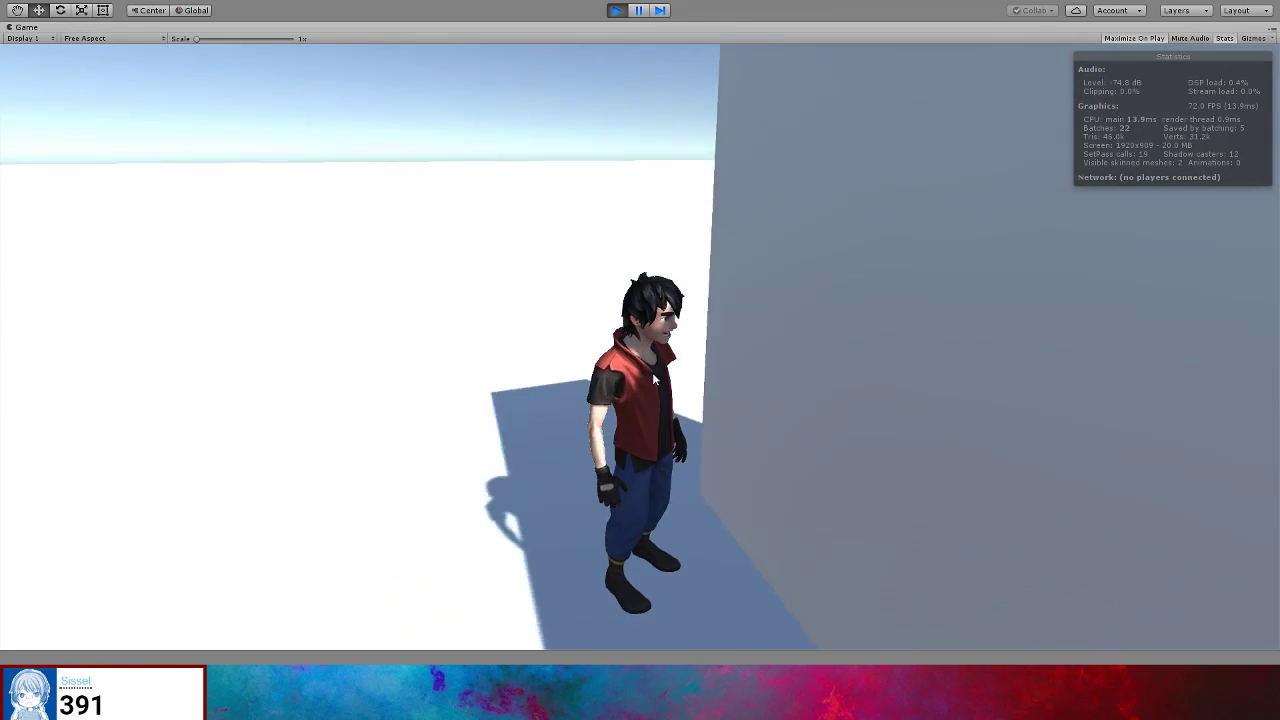
key("w")
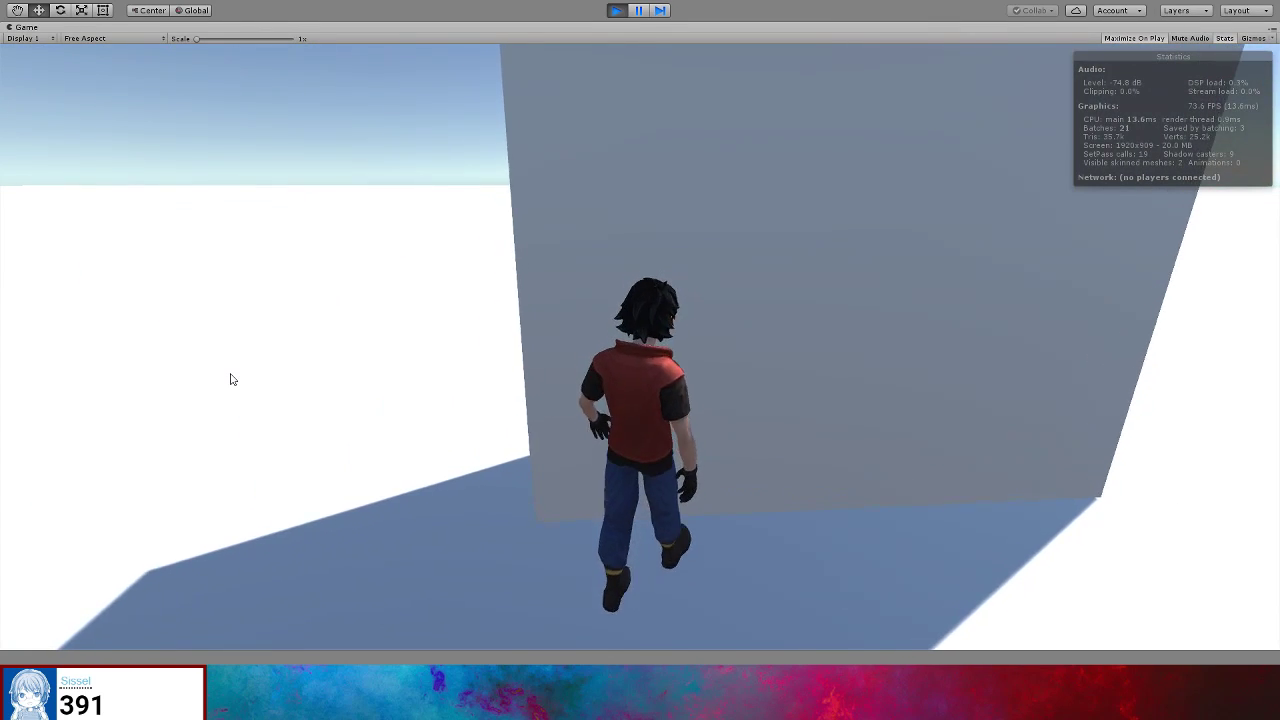
key("s")
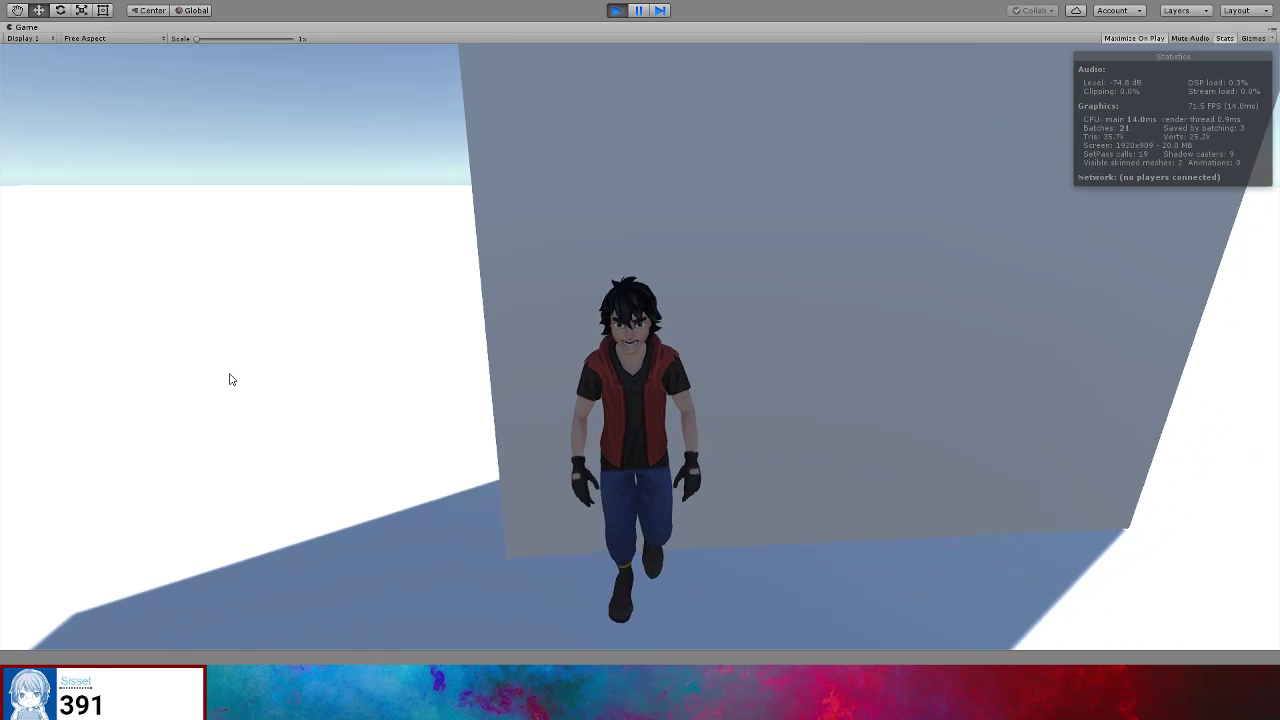
key("w")
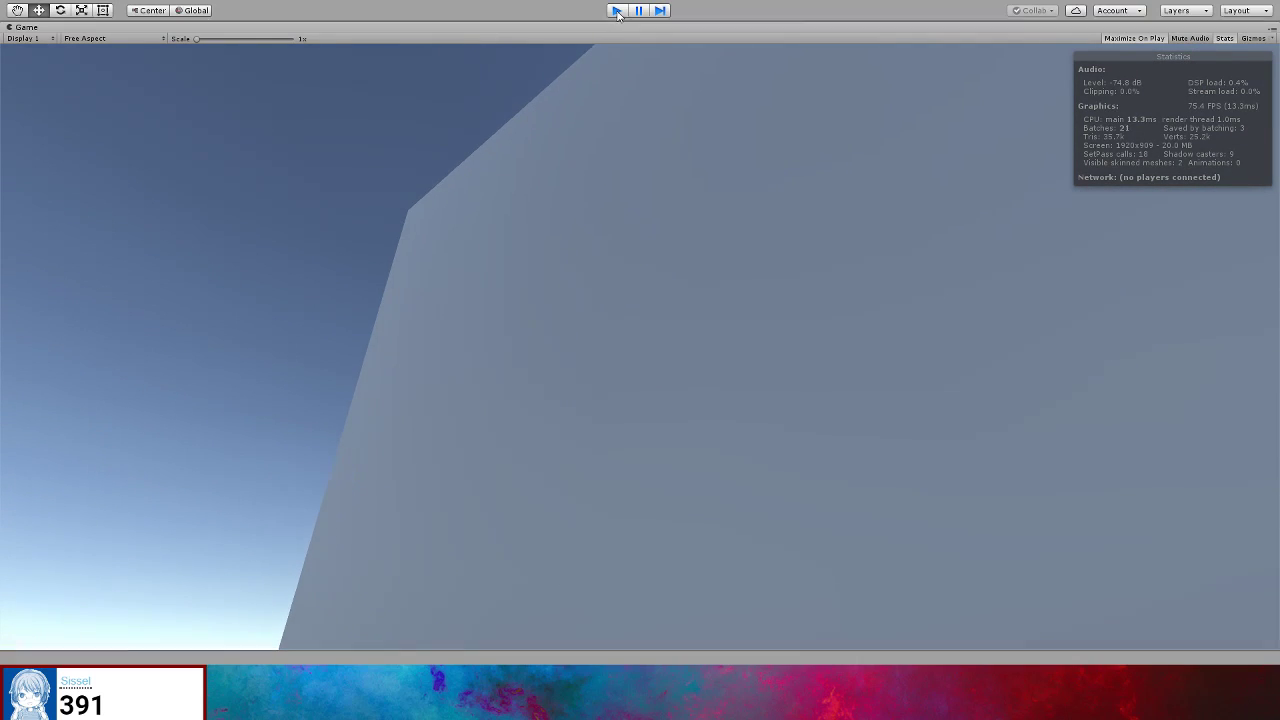
left_click(616, 10)
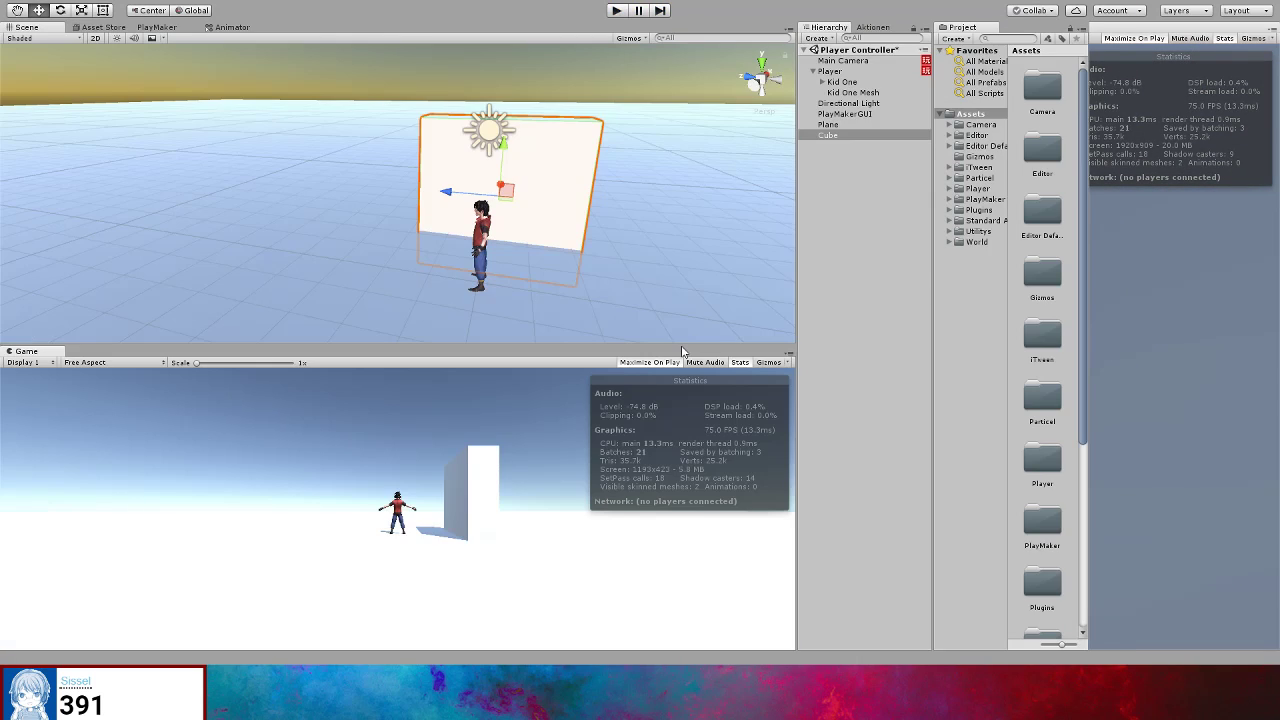
Add a Character Controller to the player and set its Center Y to 1 and Radius to 0.4.
left_click(830, 71)
scroll(1227, 383, "down", 10)
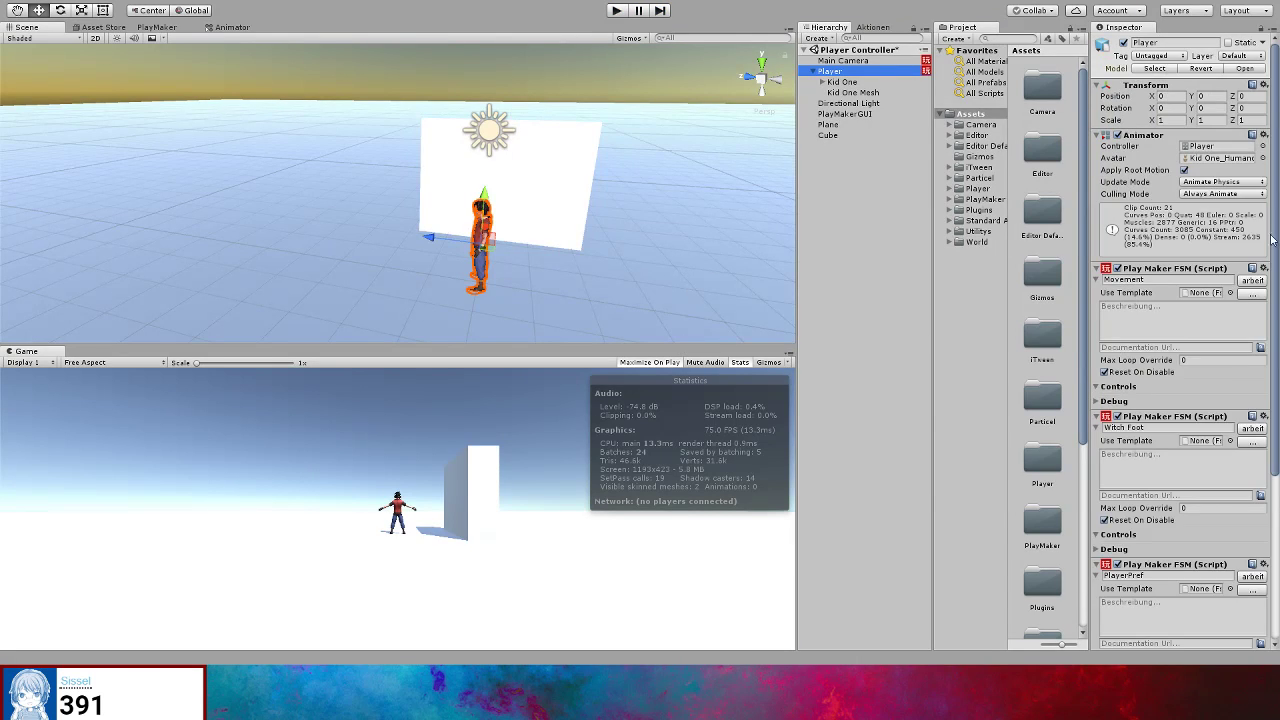
left_click(1158, 636)
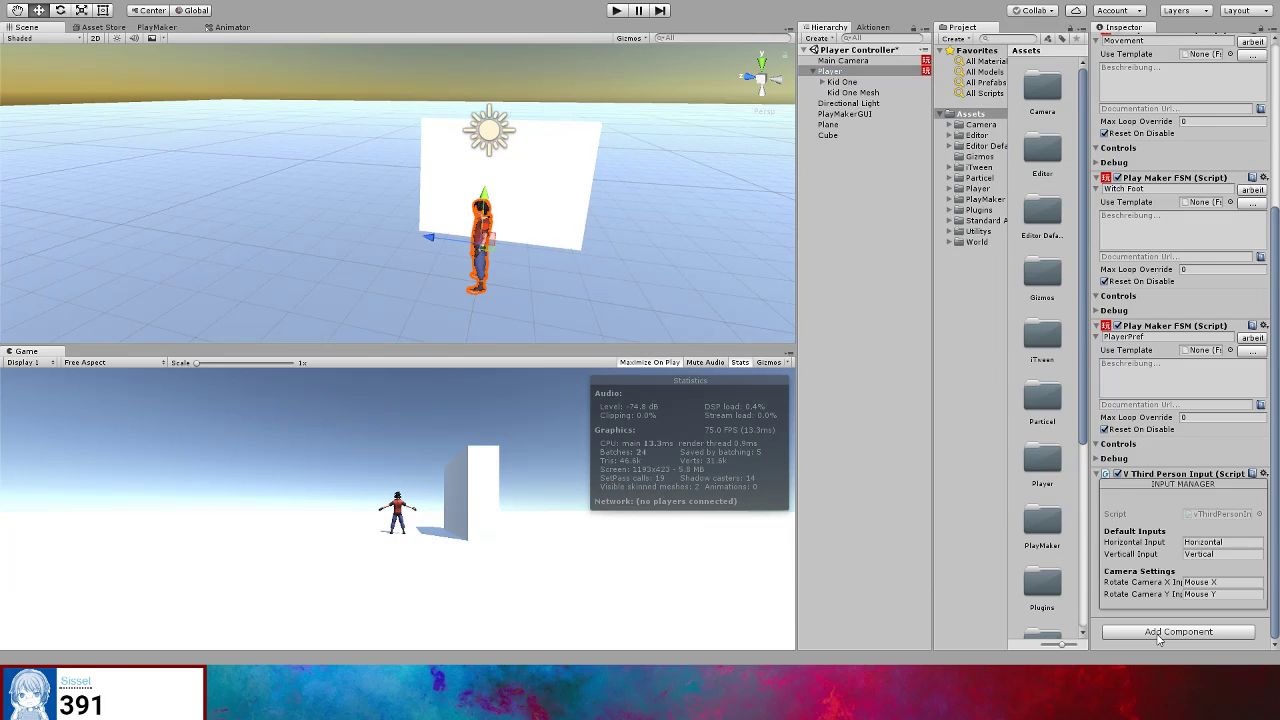
key("Return")
scroll(1247, 492, "down", 2)
left_click(1191, 588)
type("1")
right_click_drag(556, 148, 680, 110)
left_click(95, 38)
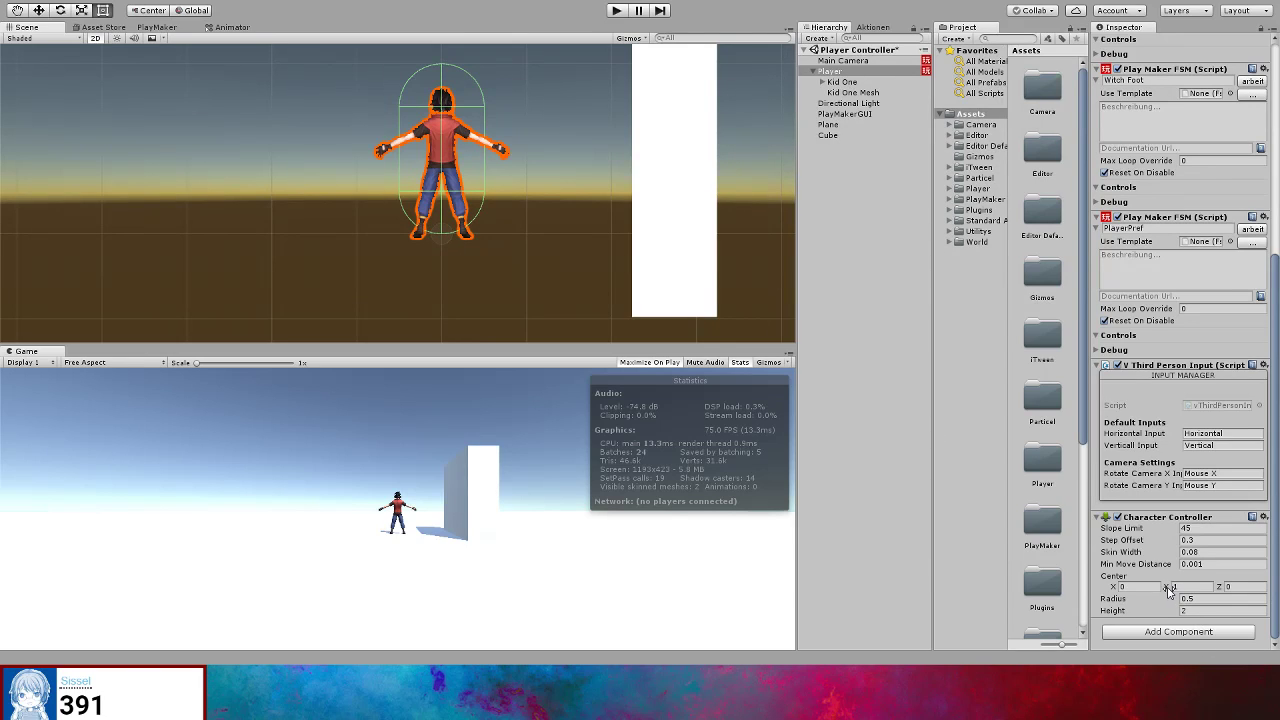
left_click(1204, 600)
type("0.4")
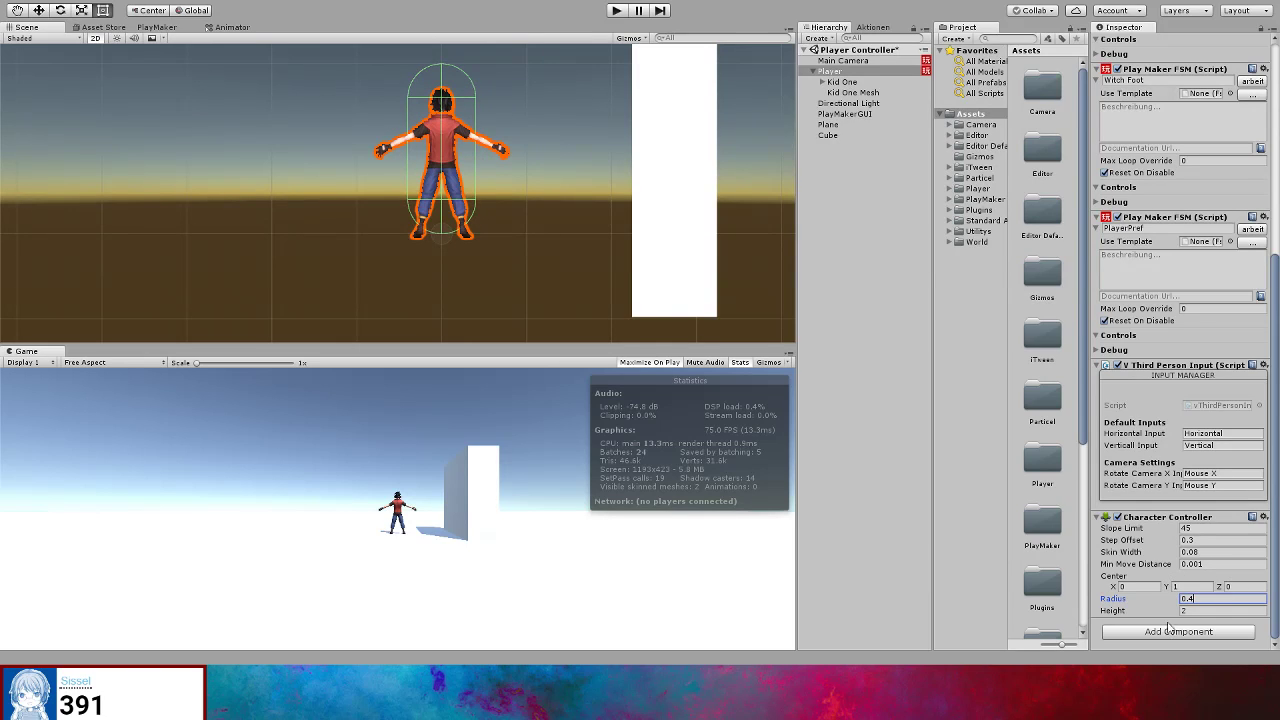
Try a Character Controller Height of 1.5 and set it back to 2.
left_click(1193, 610)
type("1.5")
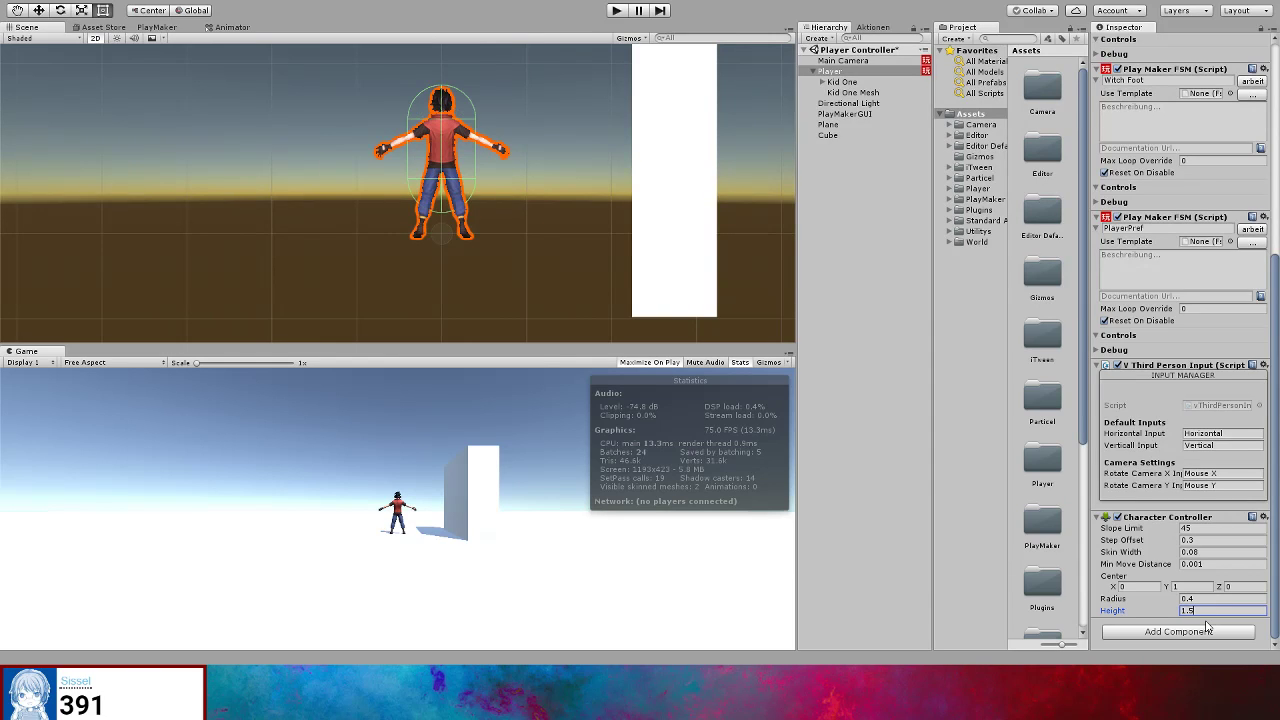
key("BackSpace")
key("BackSpace")
type("2")
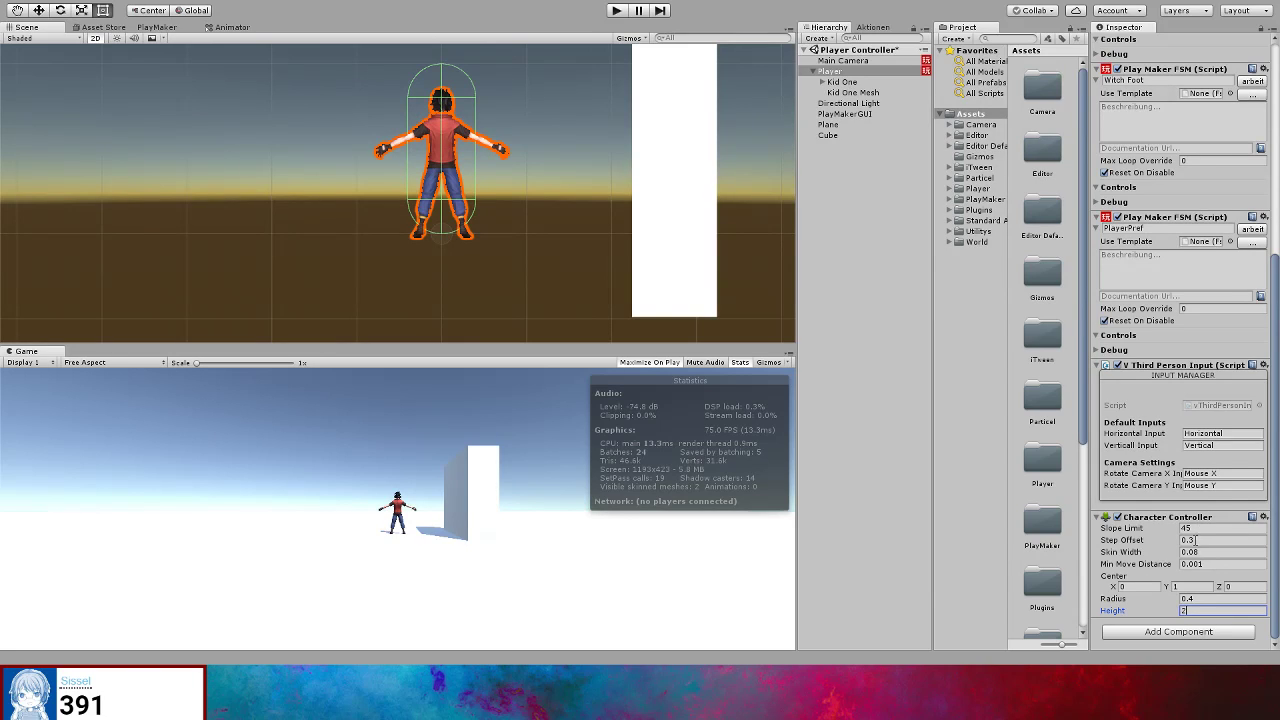
Fit the Character Controller capsule to the player with Height 1.8, Center Y 0.84 and Skin Width 0.0001.
left_click_drag(1198, 610, 1172, 611)
key("BackSpace")
type("1.8")
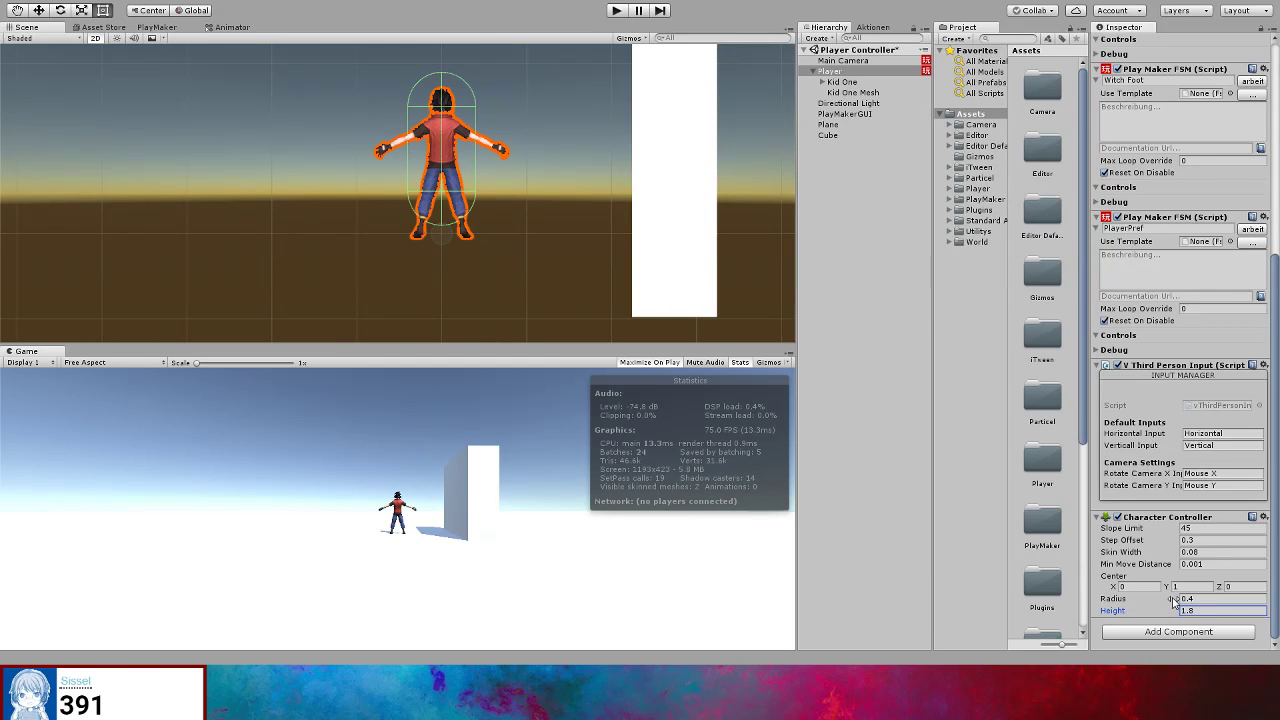
left_click_drag(1167, 588, 1165, 596)
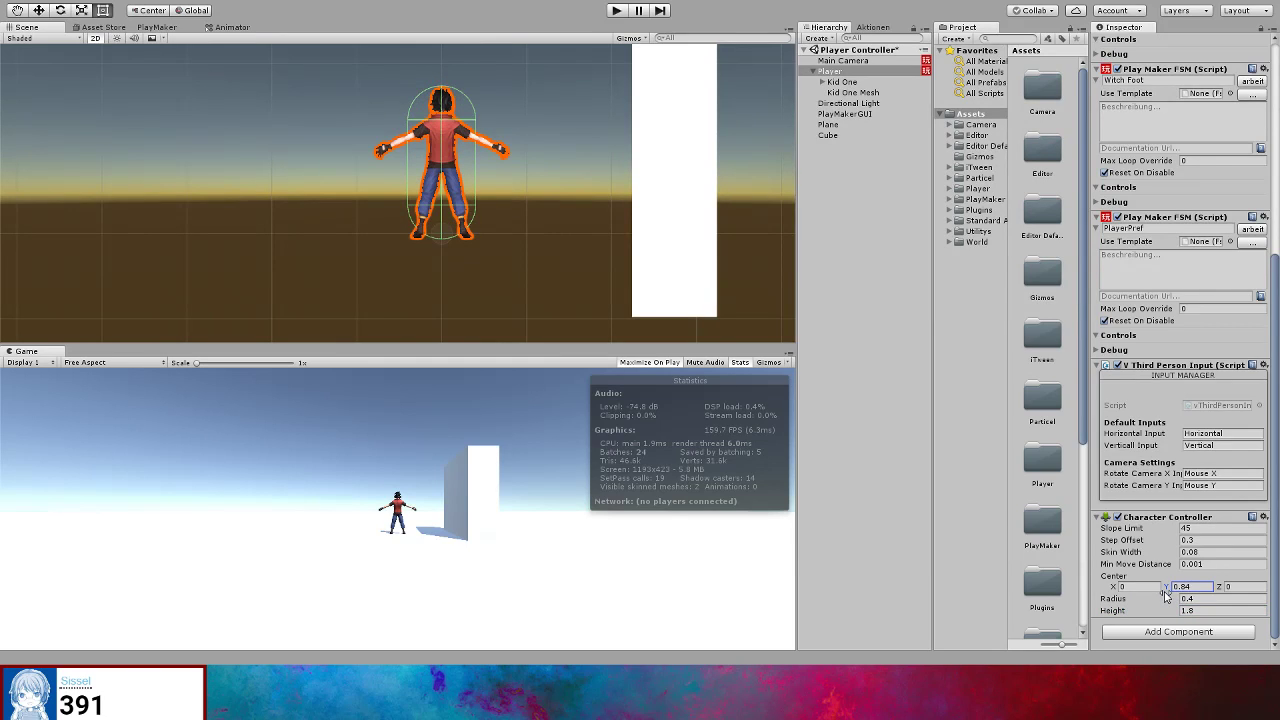
scroll(340, 210, "up", 5)
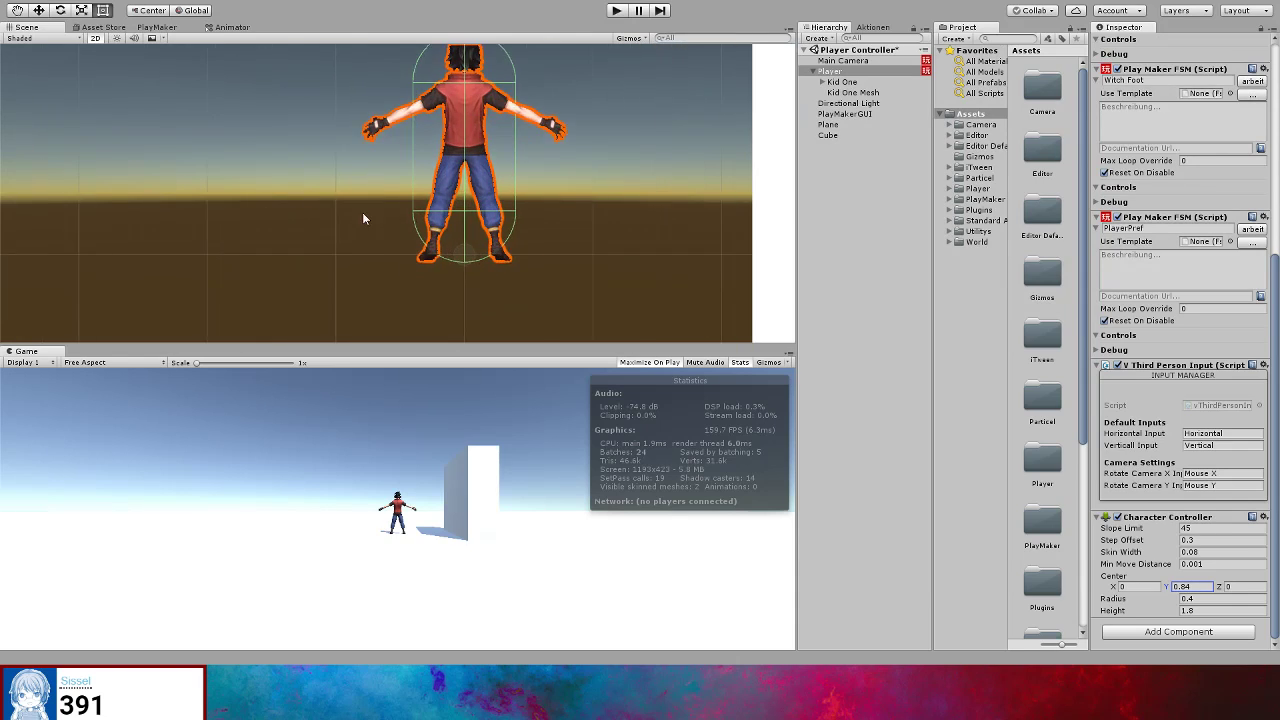
scroll(396, 278, "down", 5)
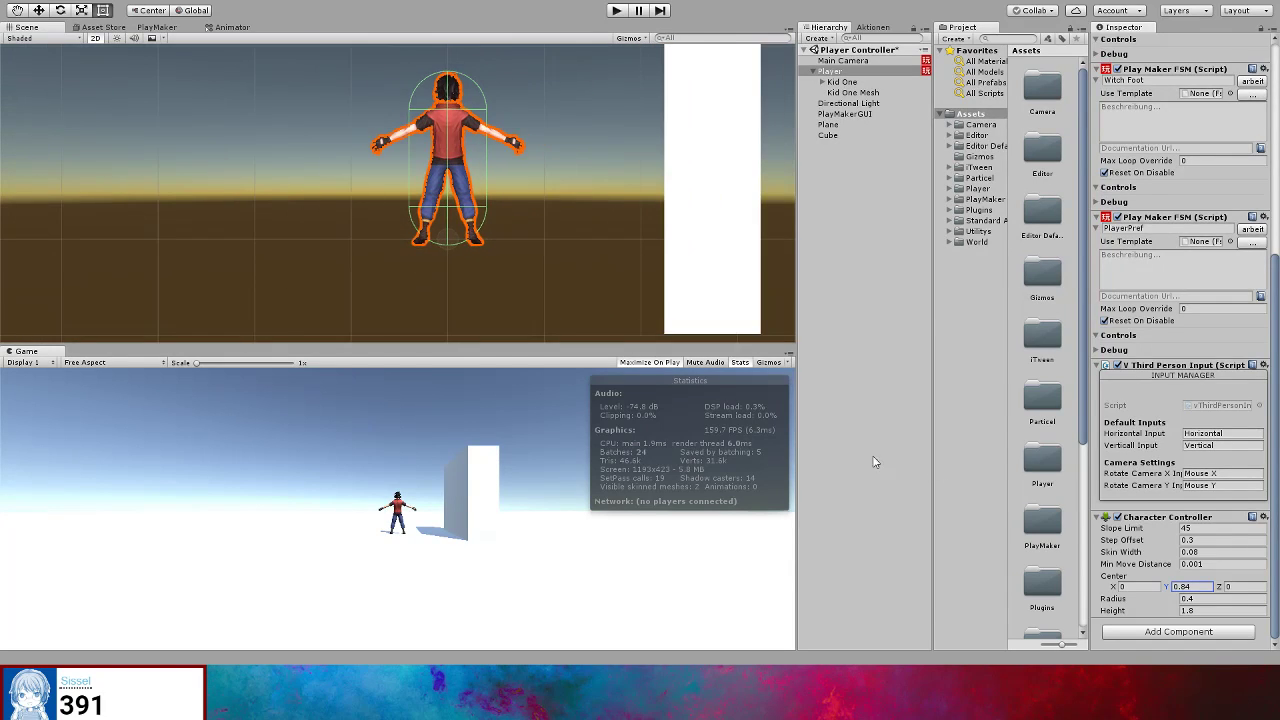
left_click(1209, 564)
left_click(1212, 552)
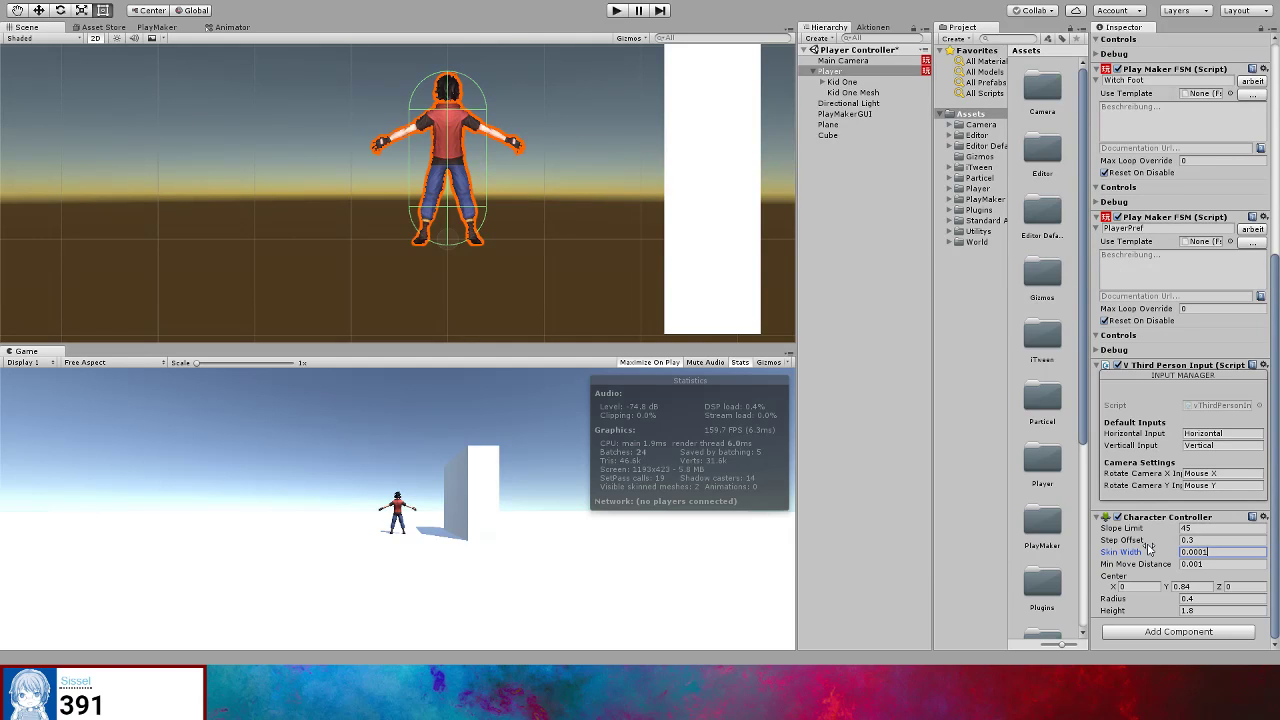
Play the game, run the player against the wall to test the Character Controller, and stop it.
left_click(616, 11)
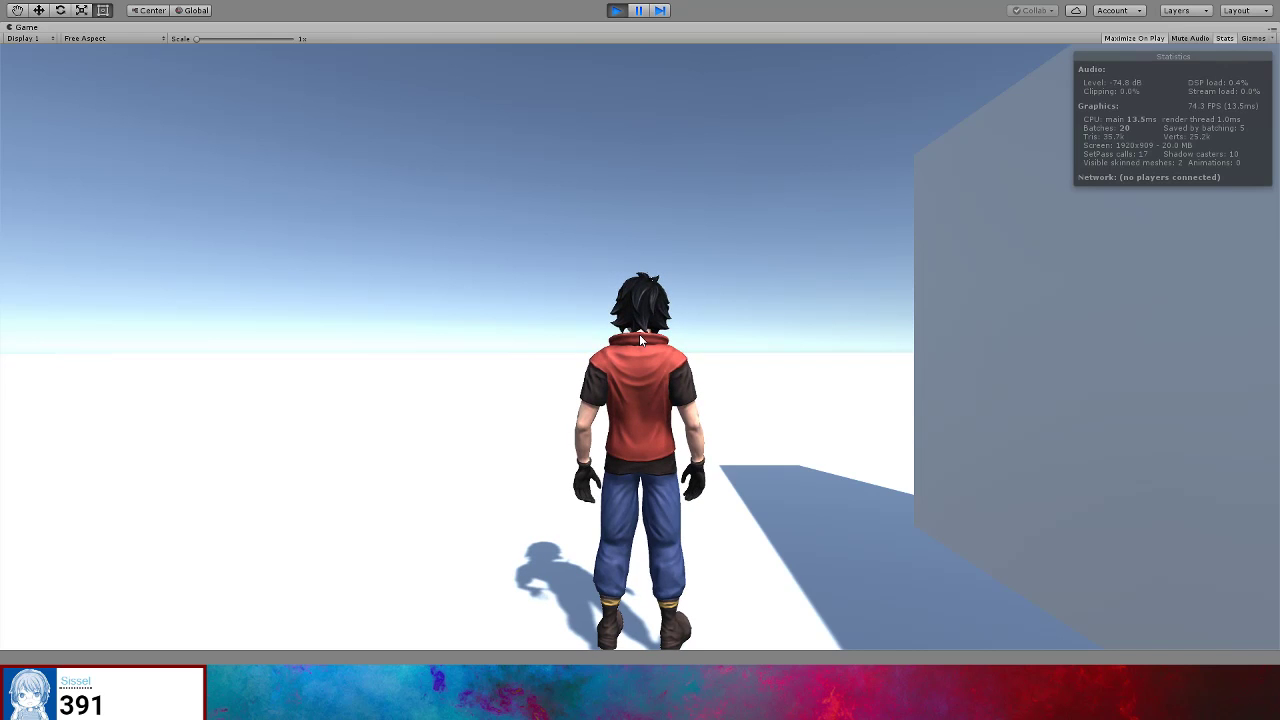
key("w")
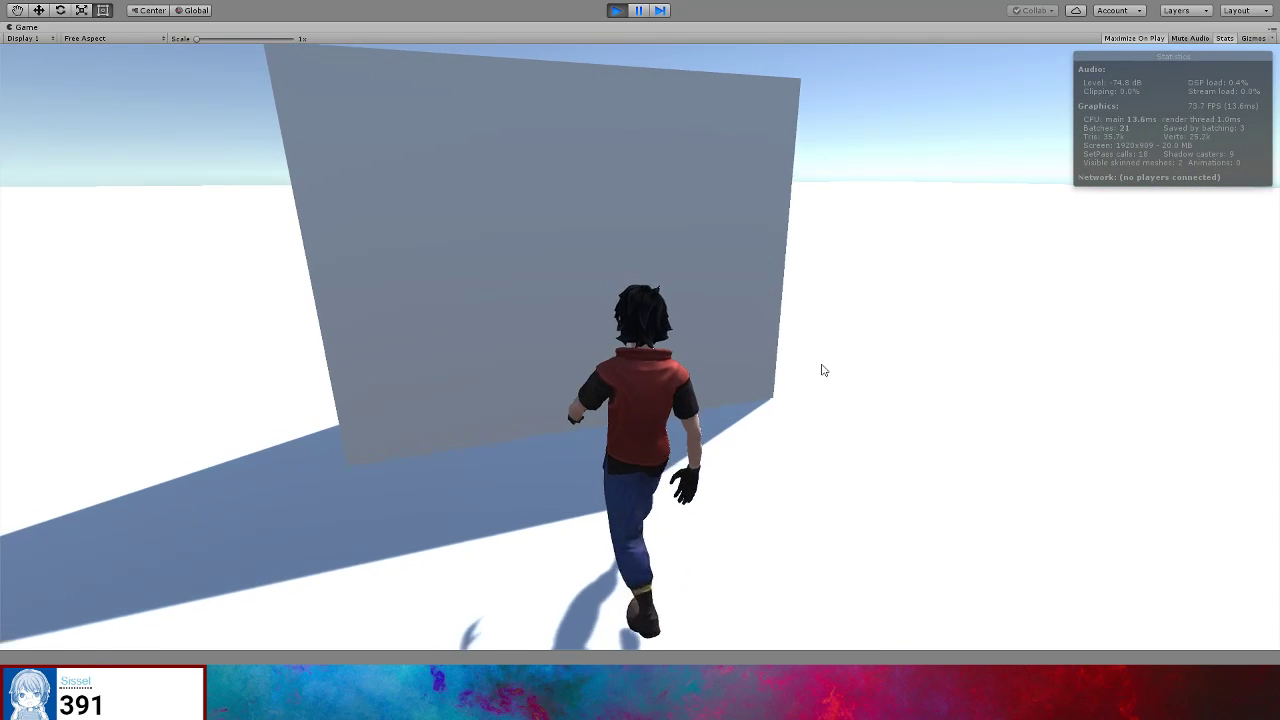
key("w")
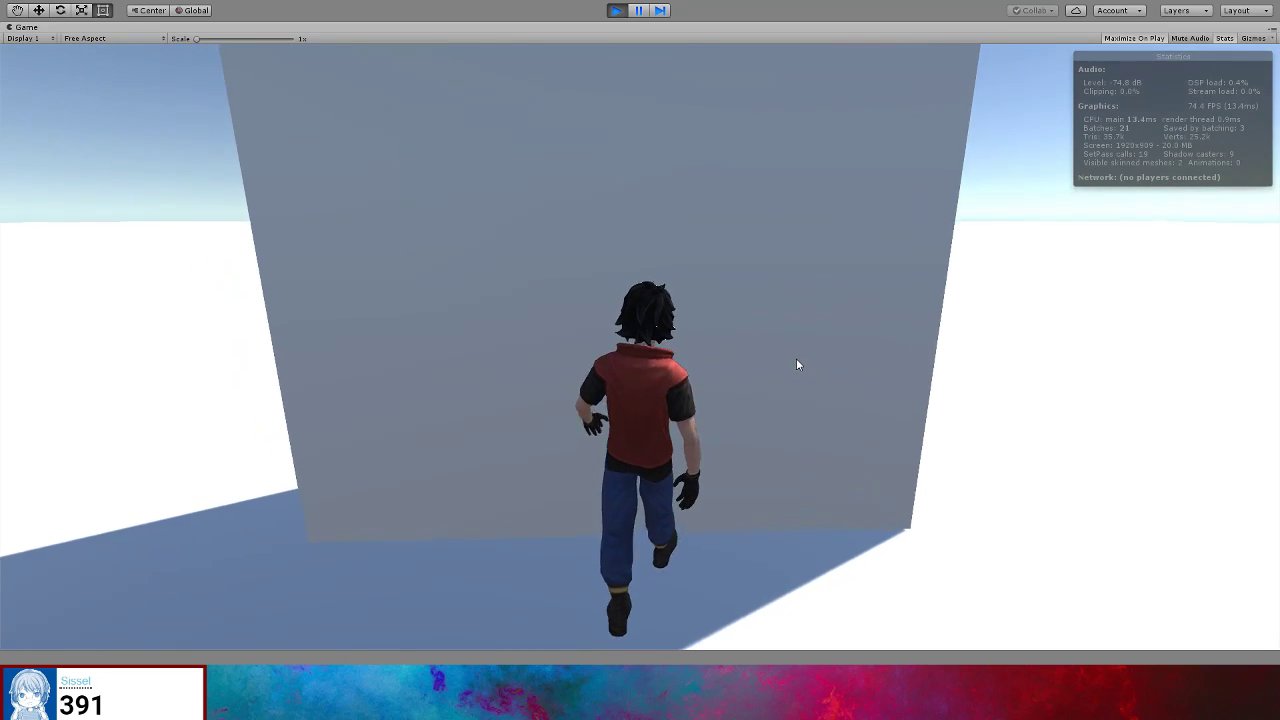
key("w")
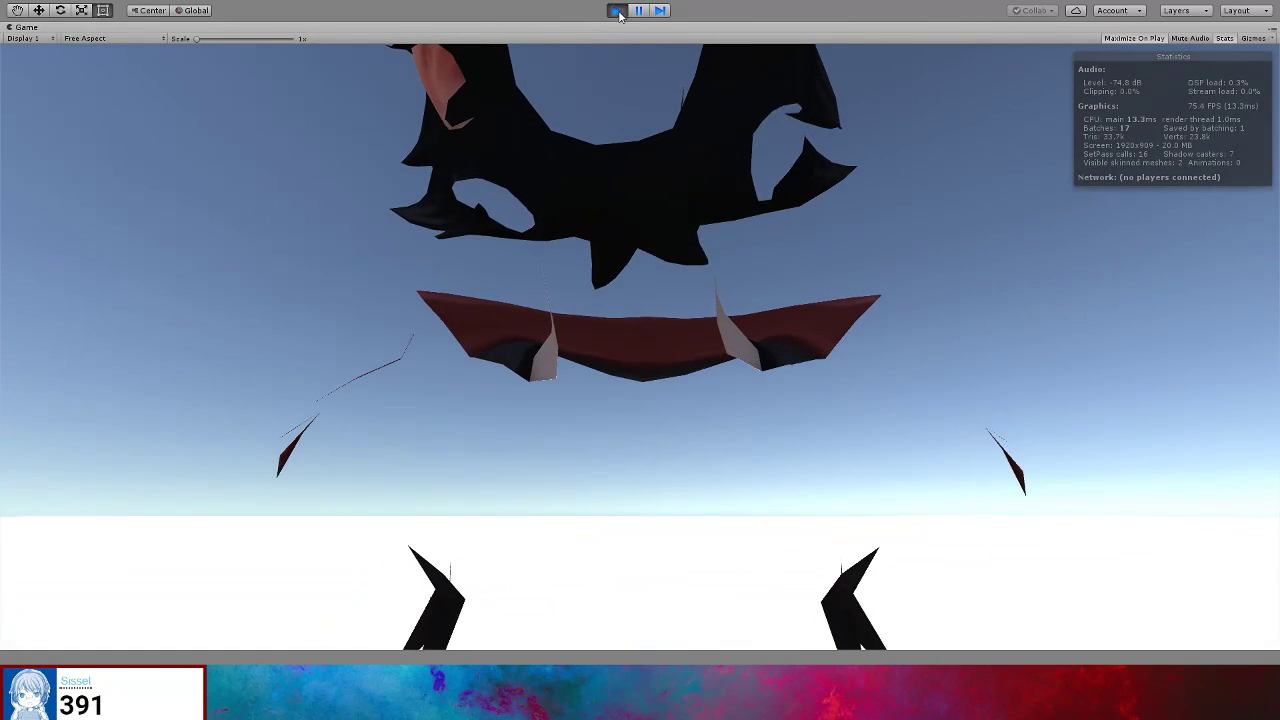
left_click(617, 11)
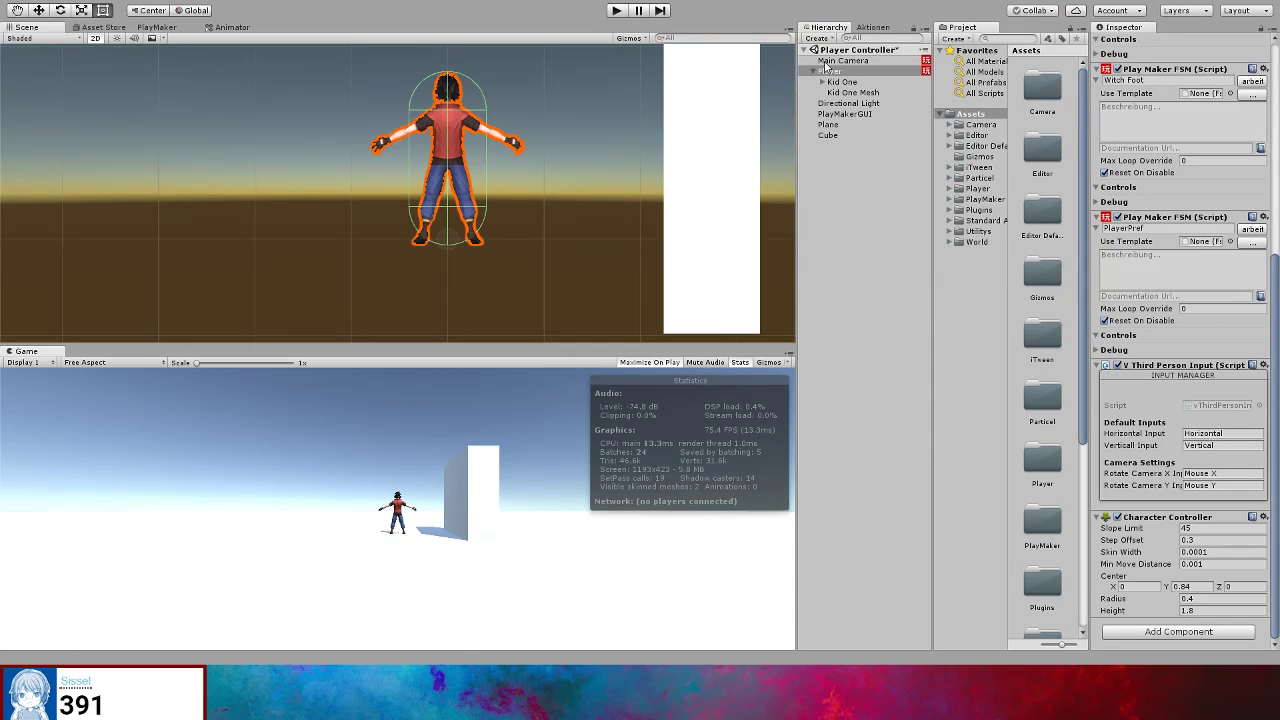
Assign the Player tag and the Player layer to the player object.
left_click(838, 72)
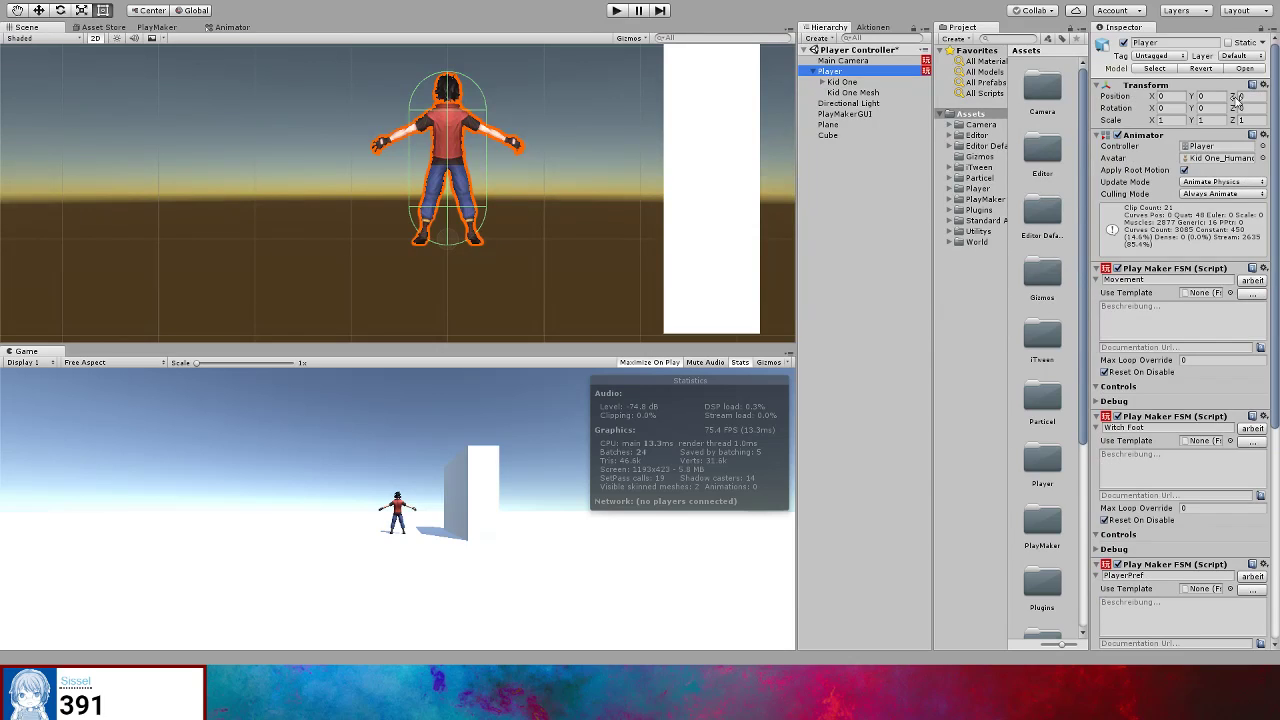
left_click(1158, 56)
left_click(1186, 147)
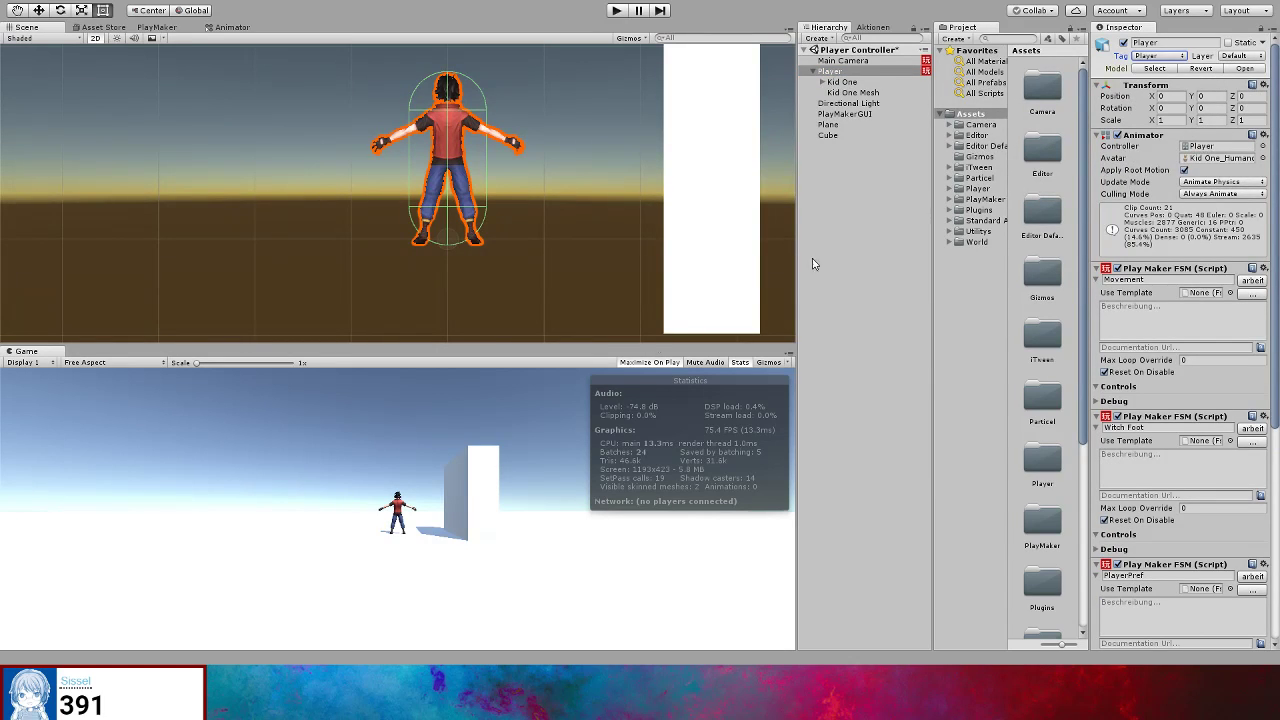
left_click(564, 355)
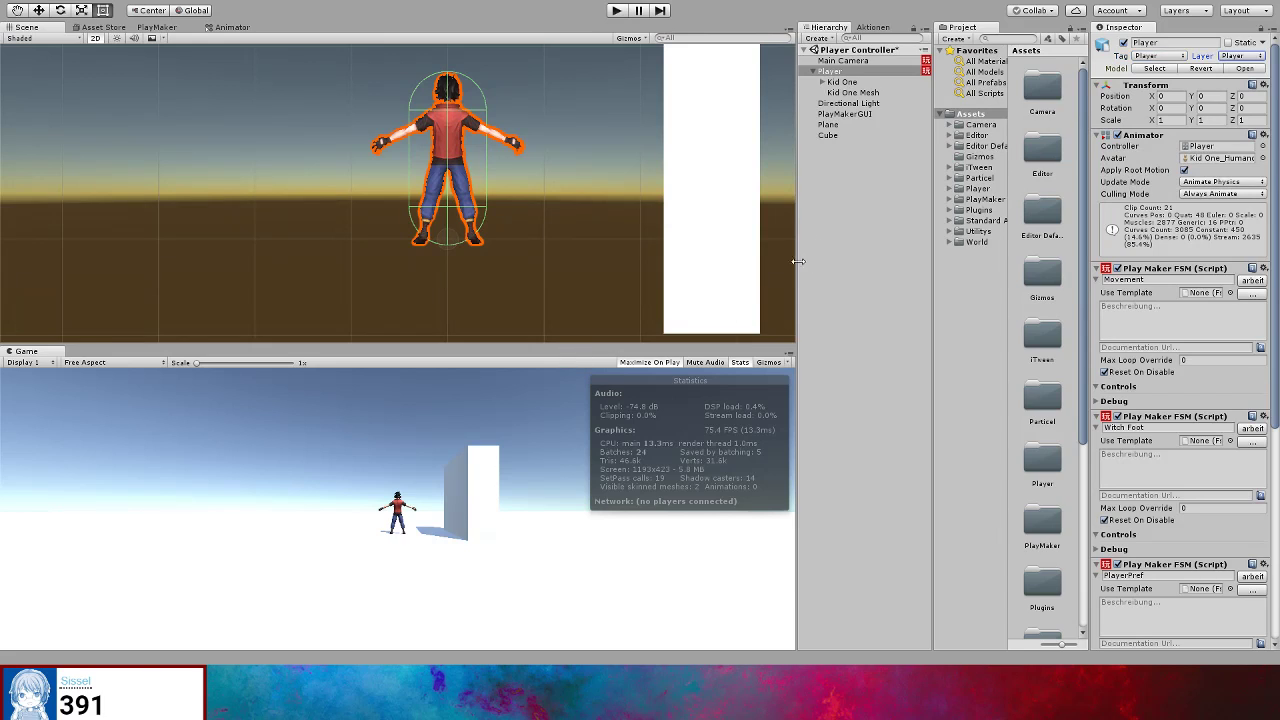
Add Player to the Main Camera's third-person Culling Layer and set the camera Height to 1.6.
left_click(838, 124)
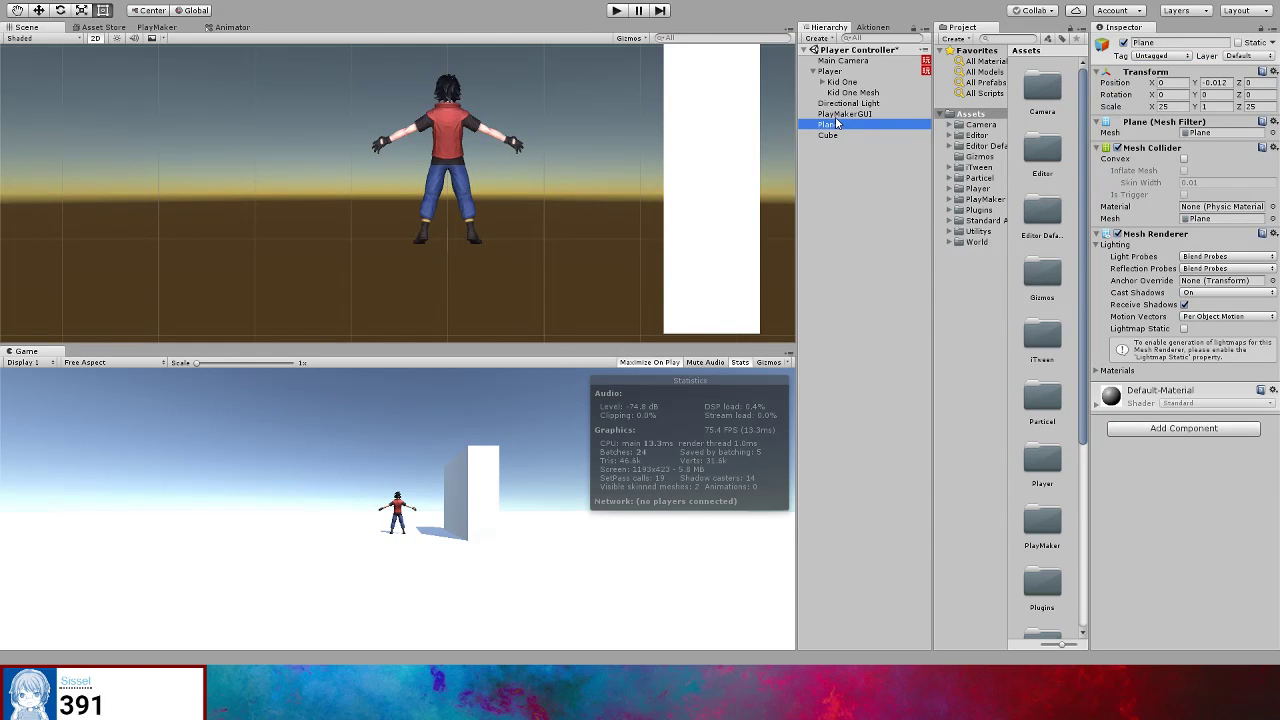
left_click(840, 113)
left_click(832, 71)
left_click(842, 60)
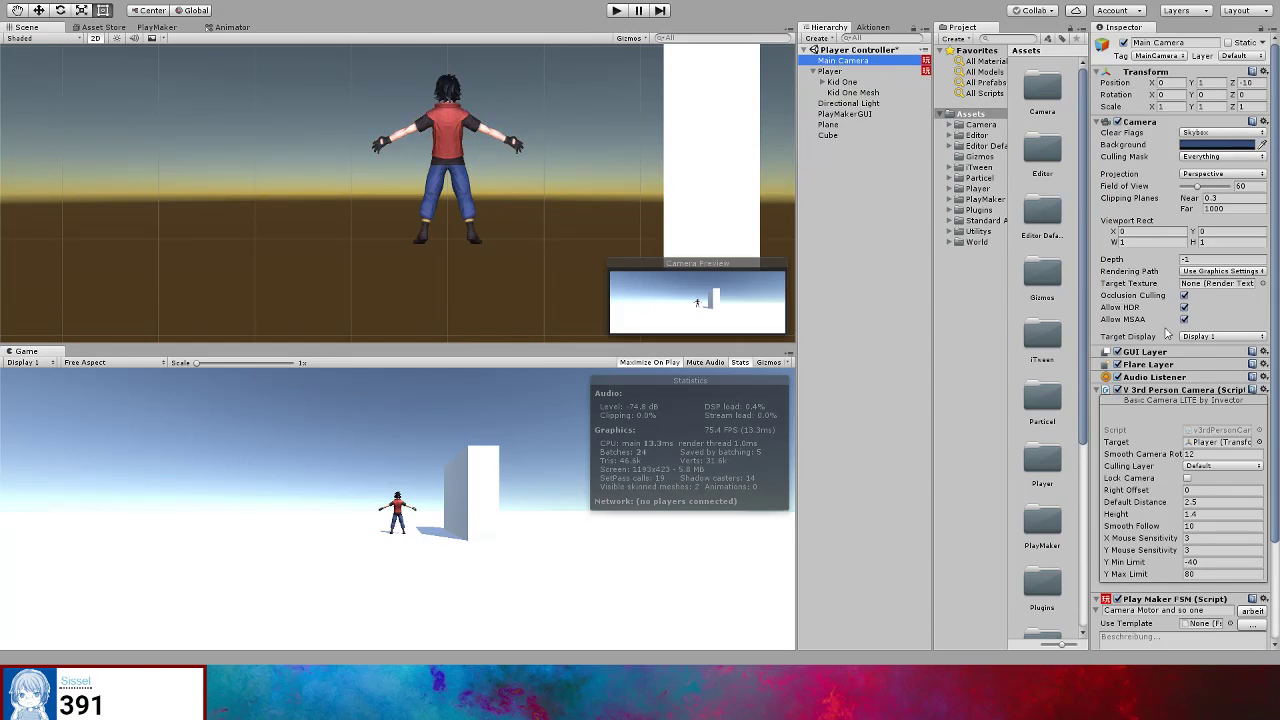
scroll(1150, 315, "down", 2)
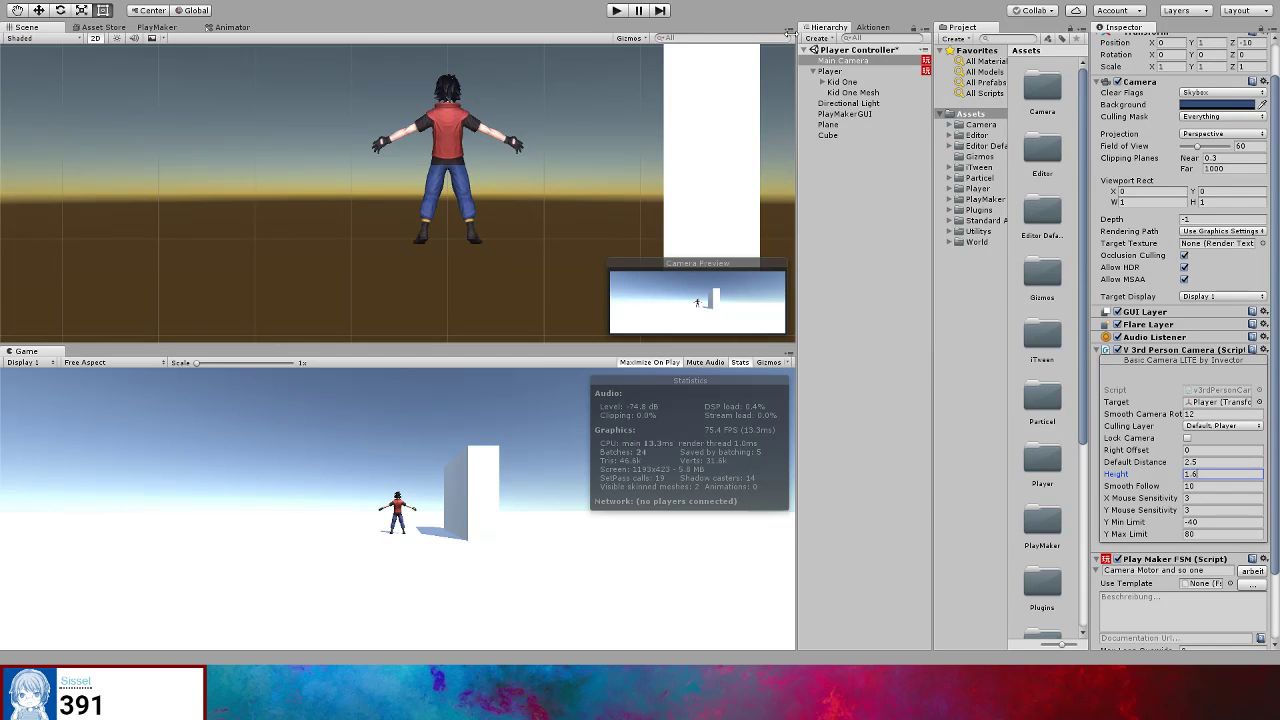
Play the game and run the player against the wall to test the camera height and culling.
left_click(615, 11)
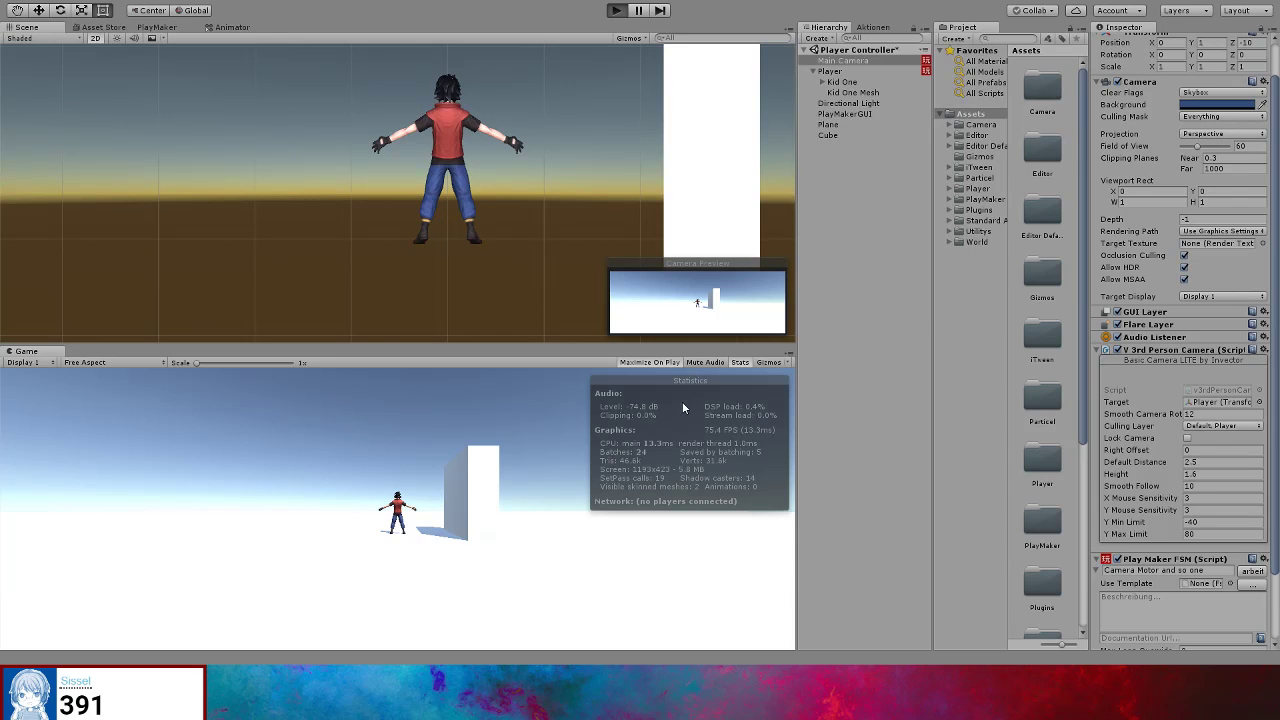
key("shift+space")
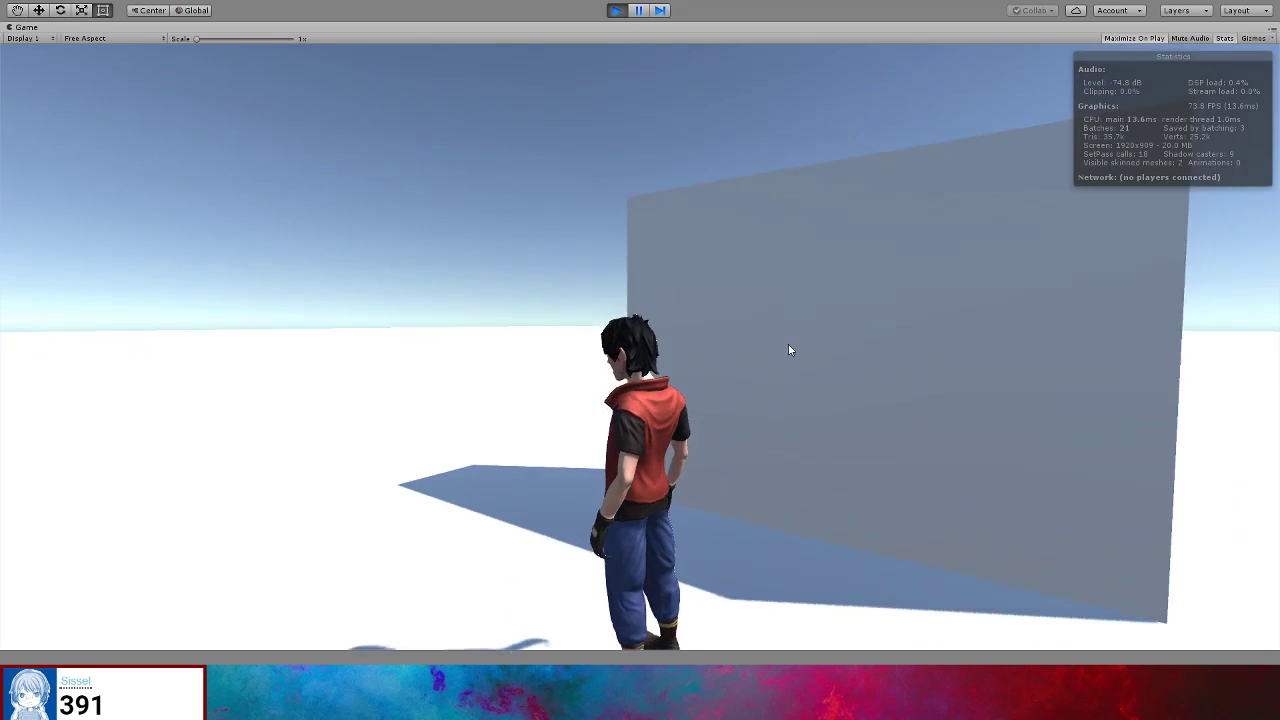
key("w")
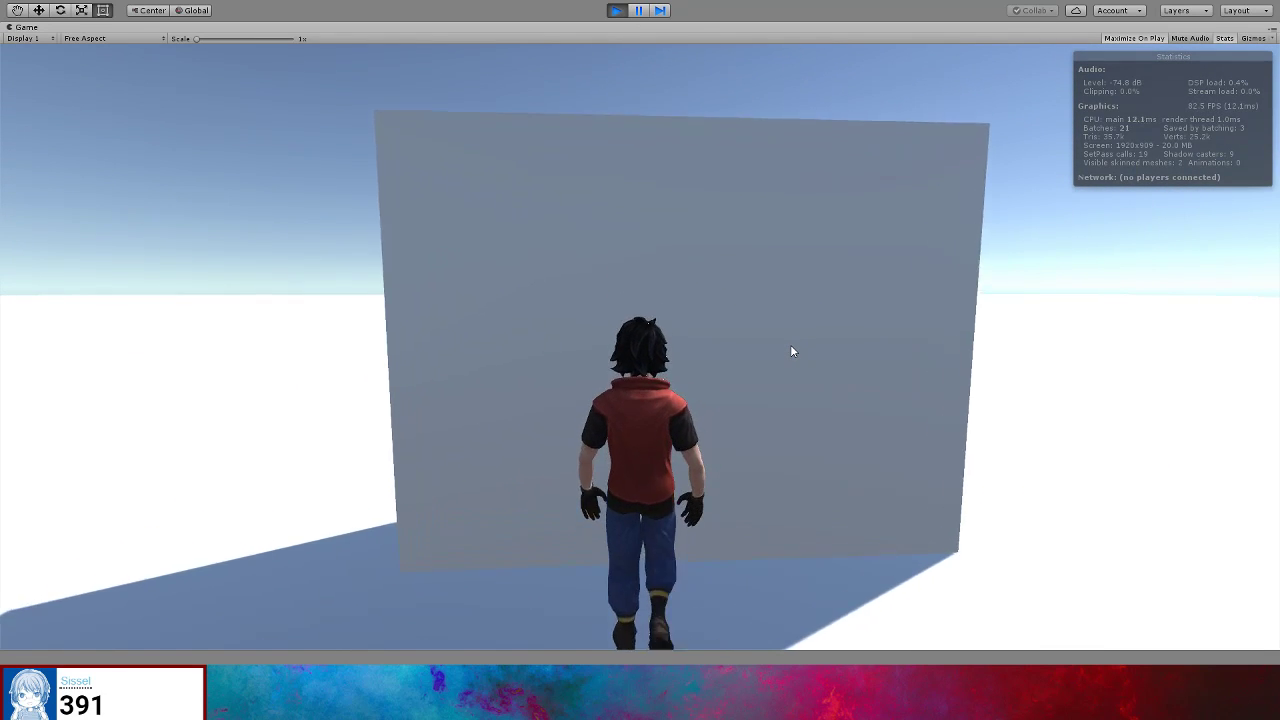
key("w")
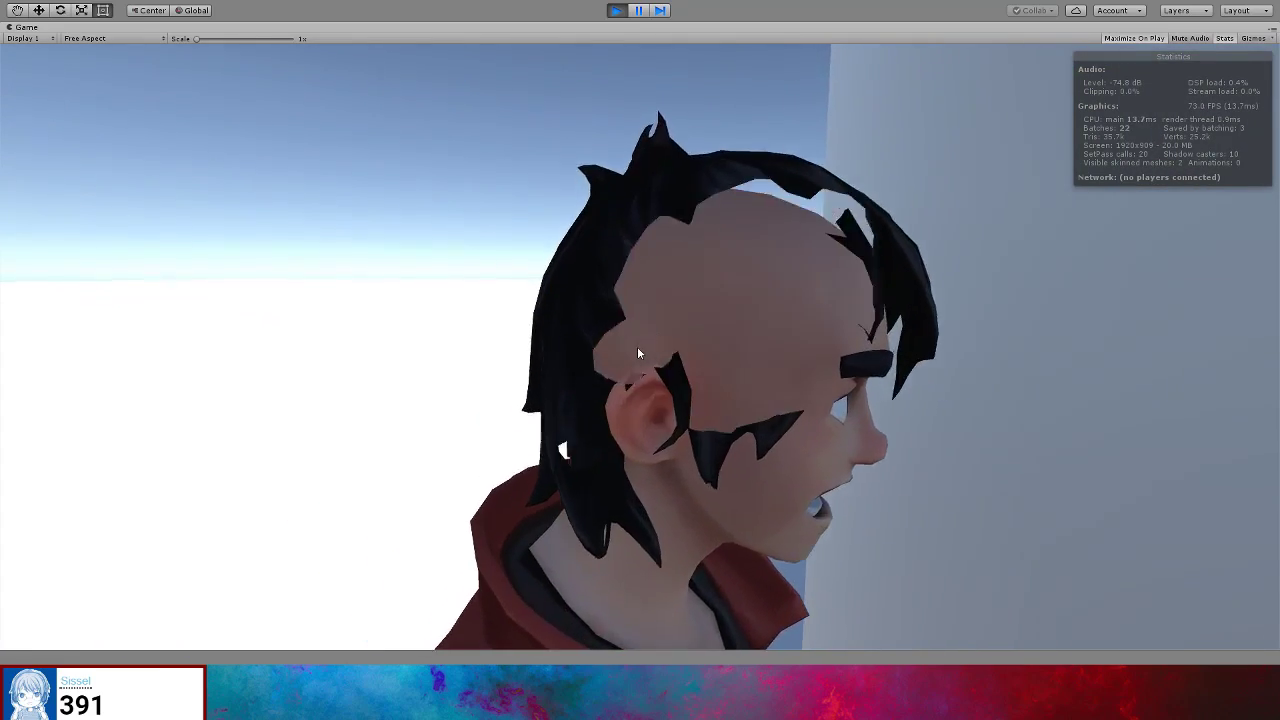
key("w")
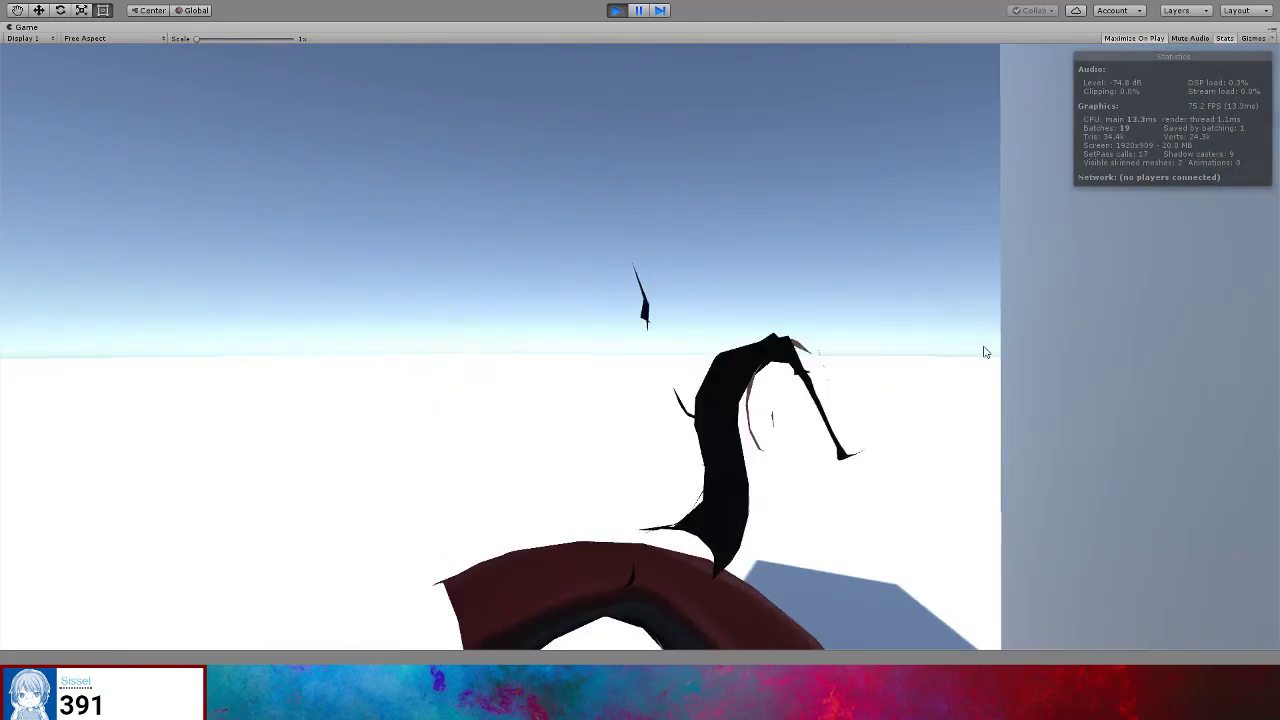
Zoom and orbit the camera around the player beside the wall, run away from and back to it, and stop the game.
left_click_drag(985, 352, 940, 371)
scroll(917, 357, "up", 5)
scroll(925, 356, "down", 5)
scroll(921, 357, "up", 4)
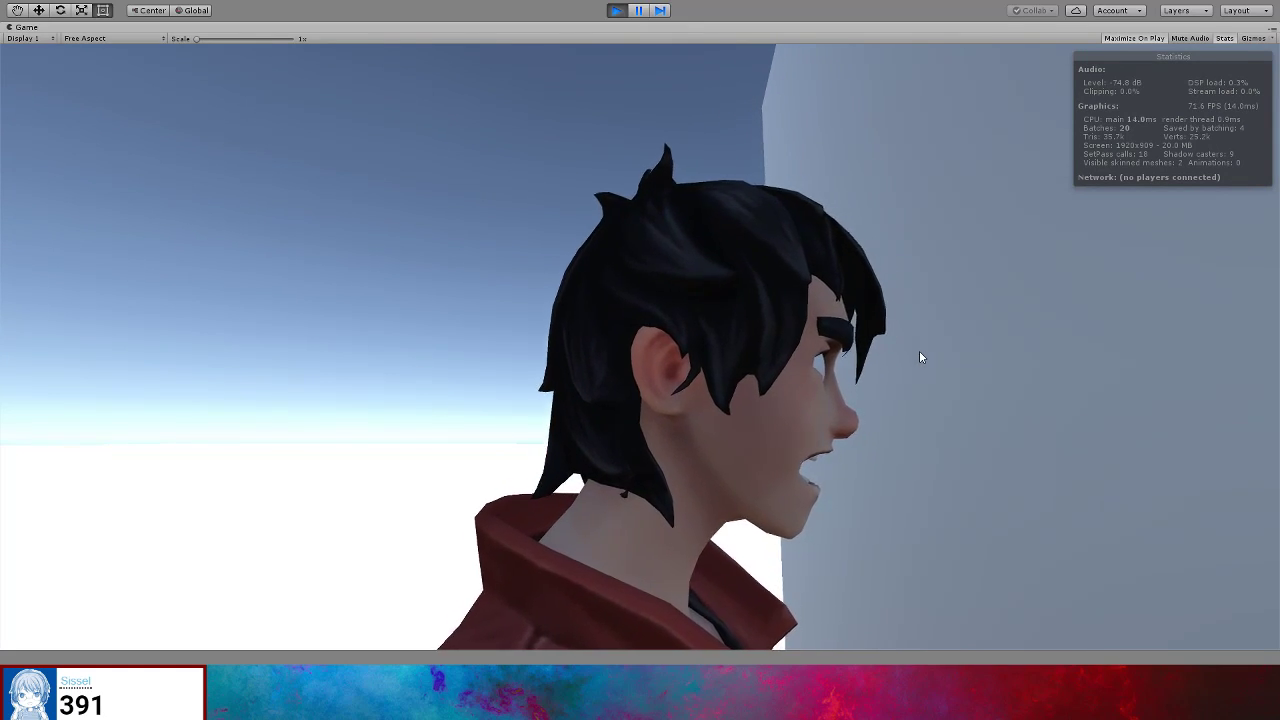
scroll(918, 357, "up", 3)
scroll(550, 360, "down", 5)
scroll(605, 372, "down", 3)
scroll(78, 372, "up", 4)
scroll(331, 364, "down", 5)
key("w")
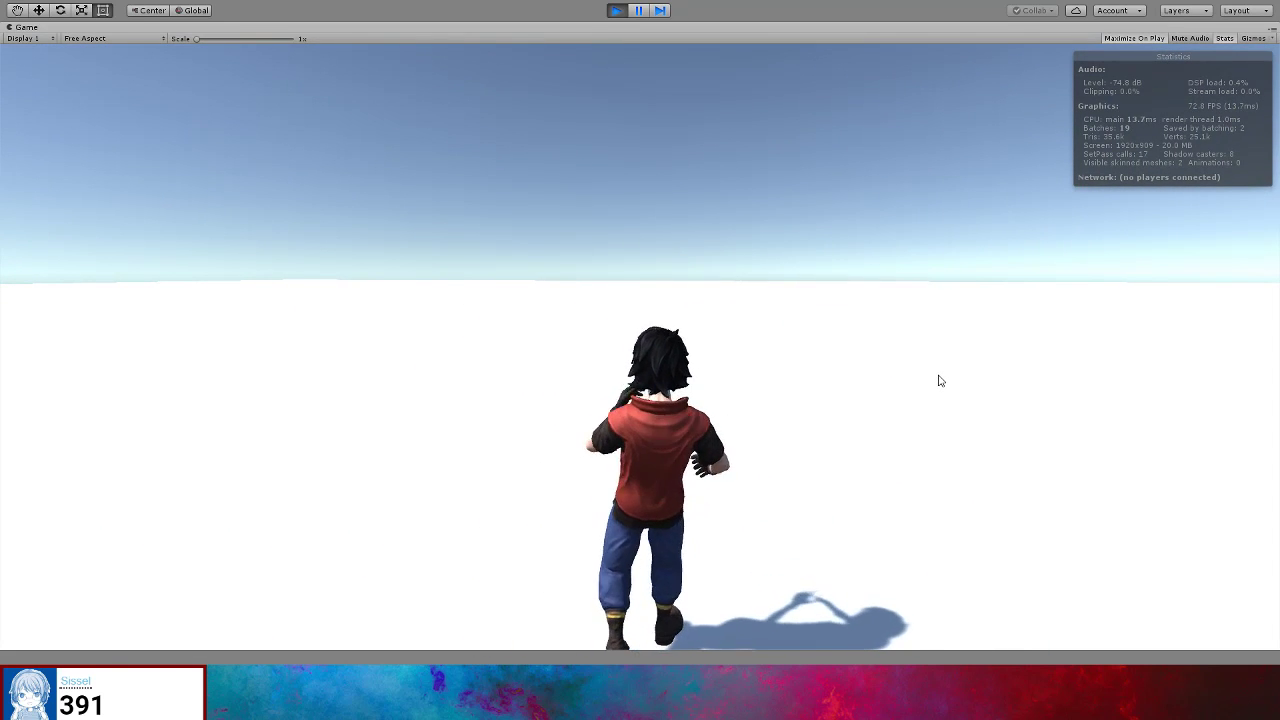
left_click_drag(937, 377, 607, 376)
key("w")
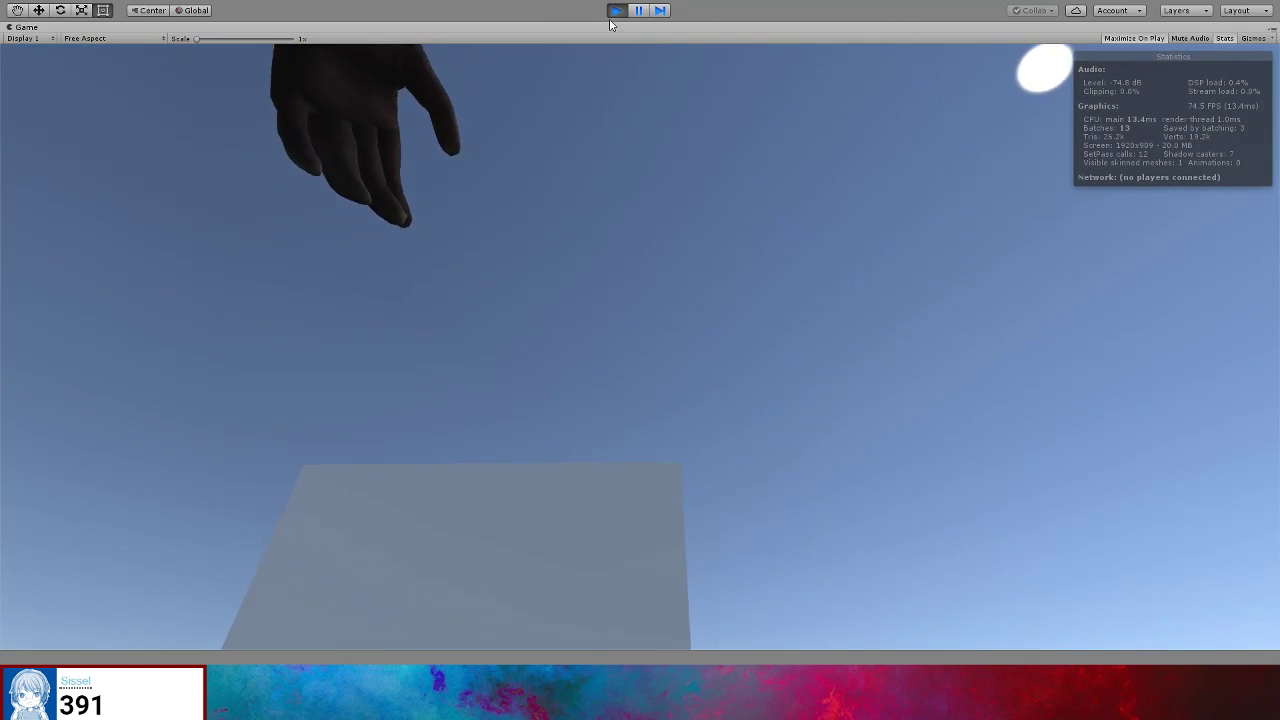
left_click(614, 12)
Set the third-person camera's Height to 1.5 and Default Distance to 3, and replay the wall test.
left_click(615, 11)
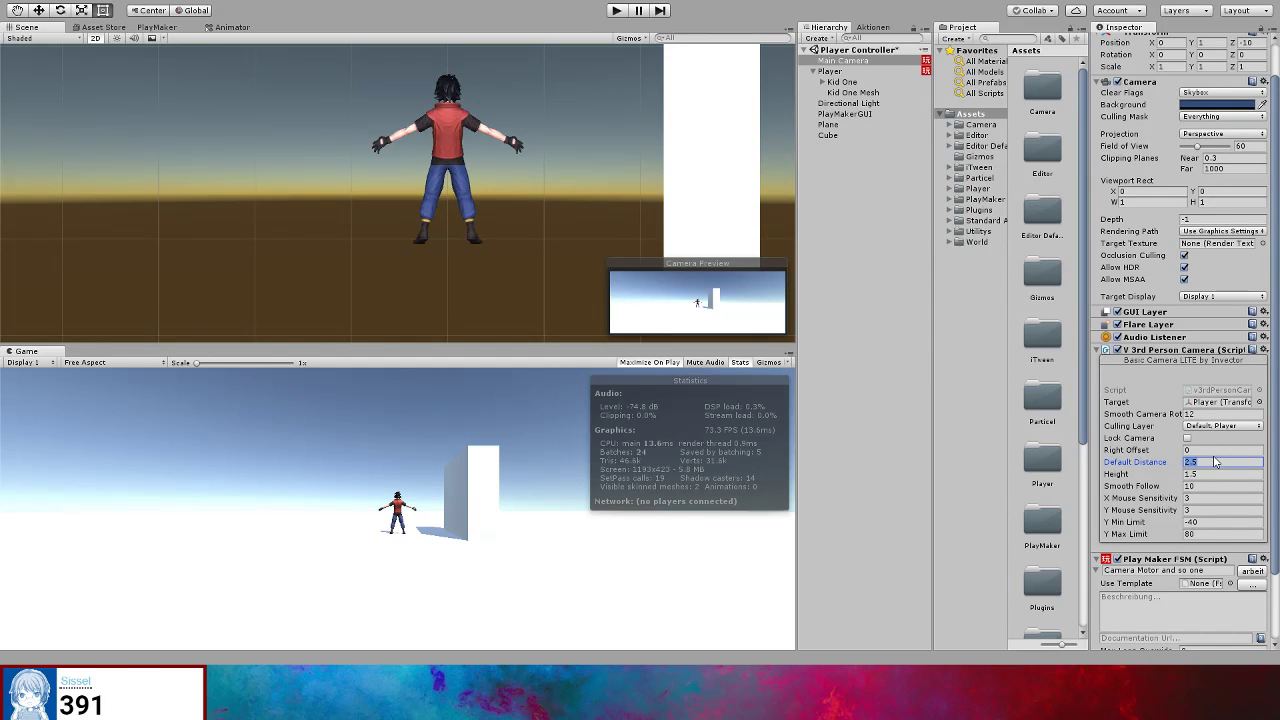
left_click(618, 11)
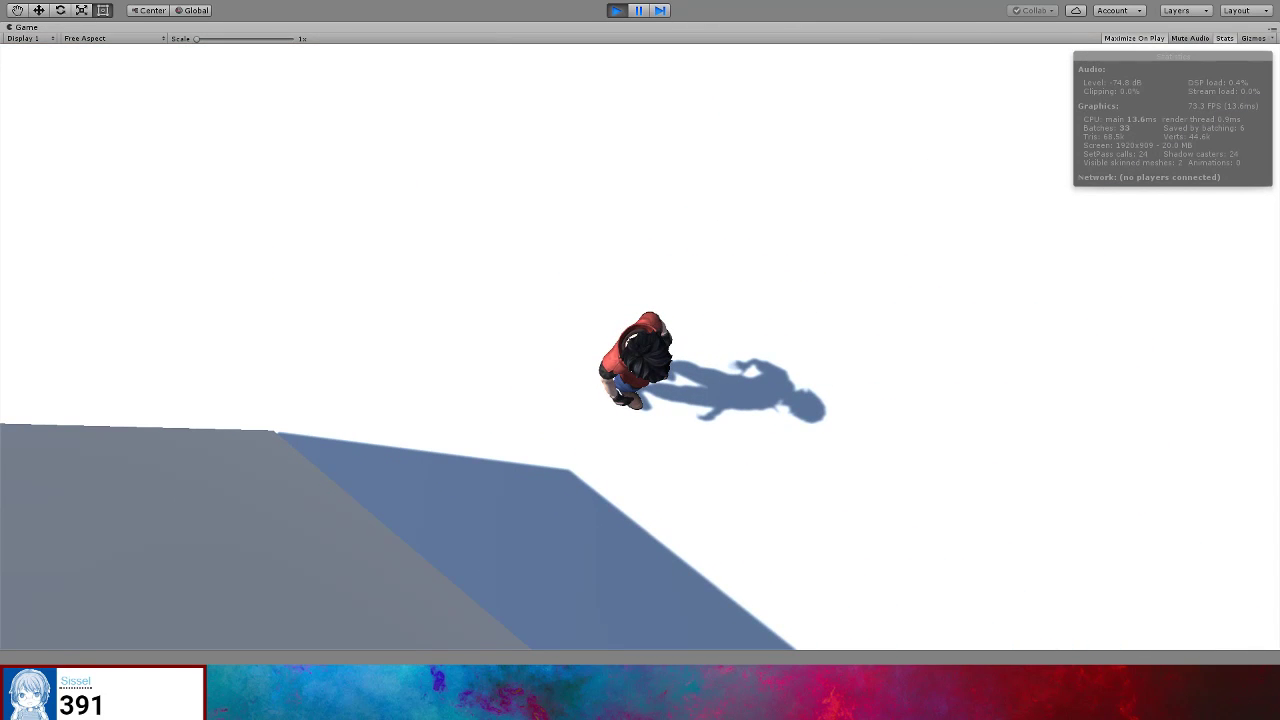
key("w")
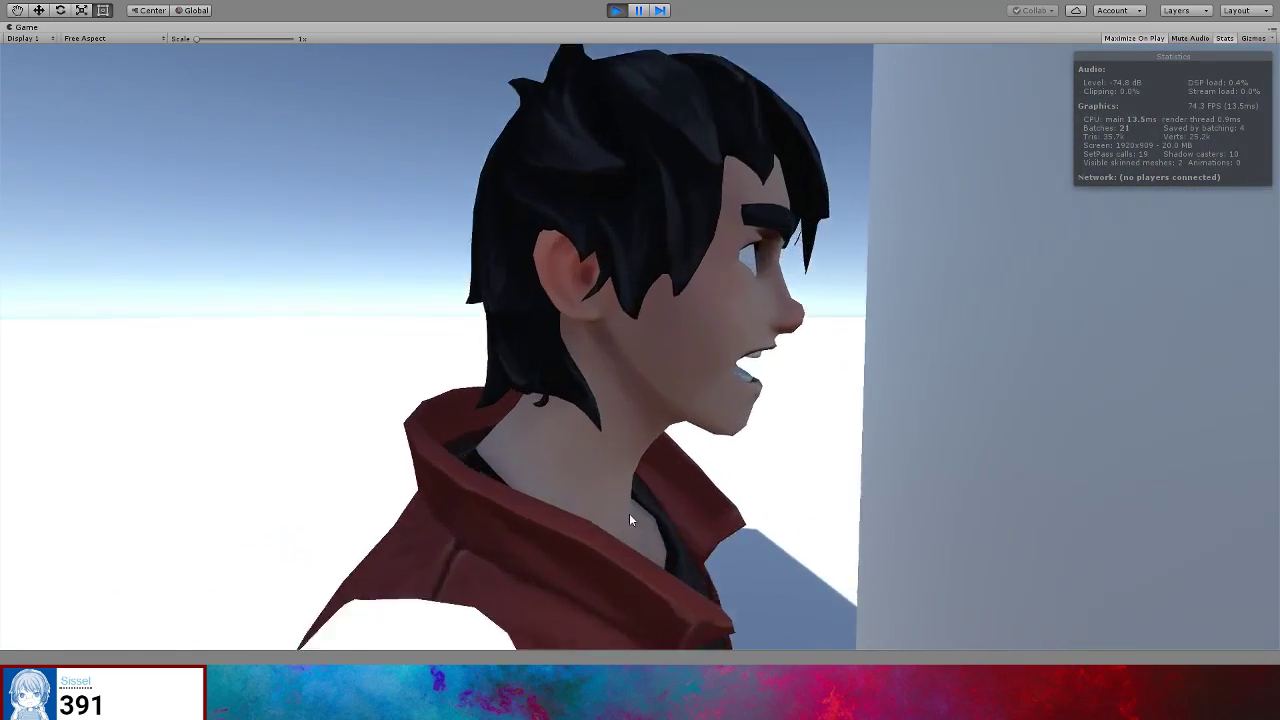
left_click_drag(629, 513, 675, 517)
key("w")
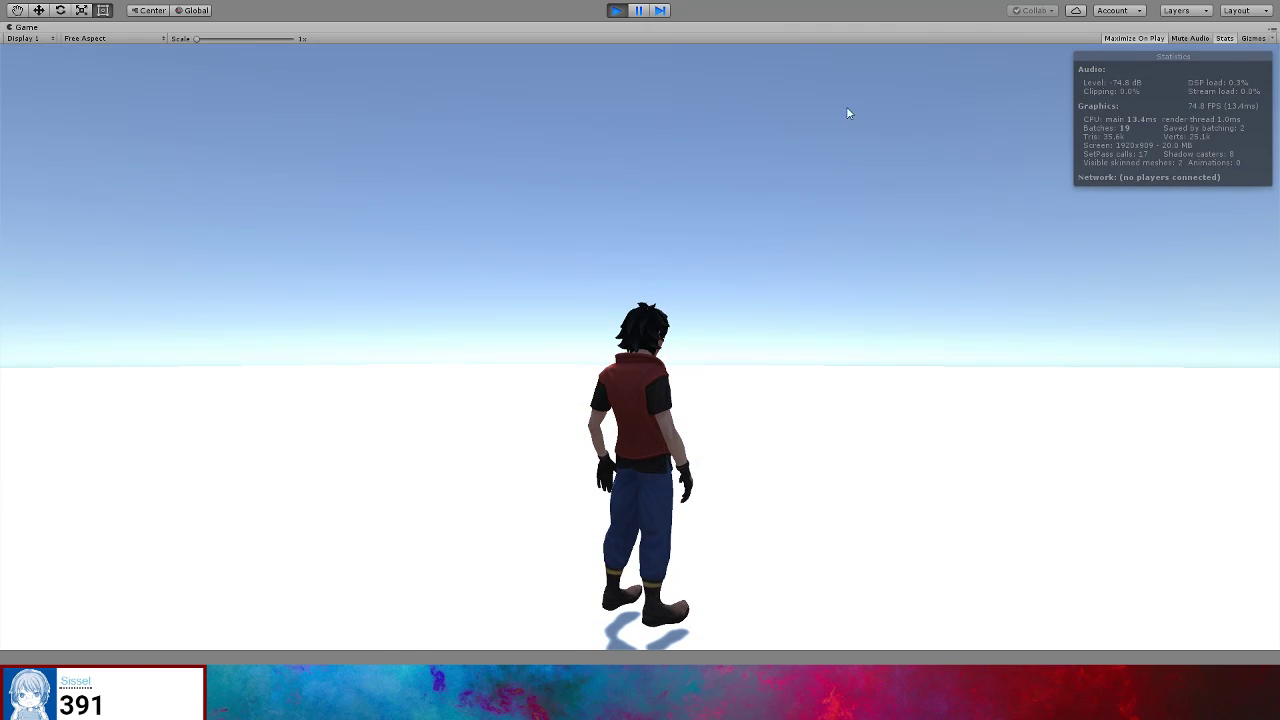
With the game still running, select the Player and inspect its feet and capsule base up close in the 3D Scene view.
key("shift+space")
left_click(834, 72)
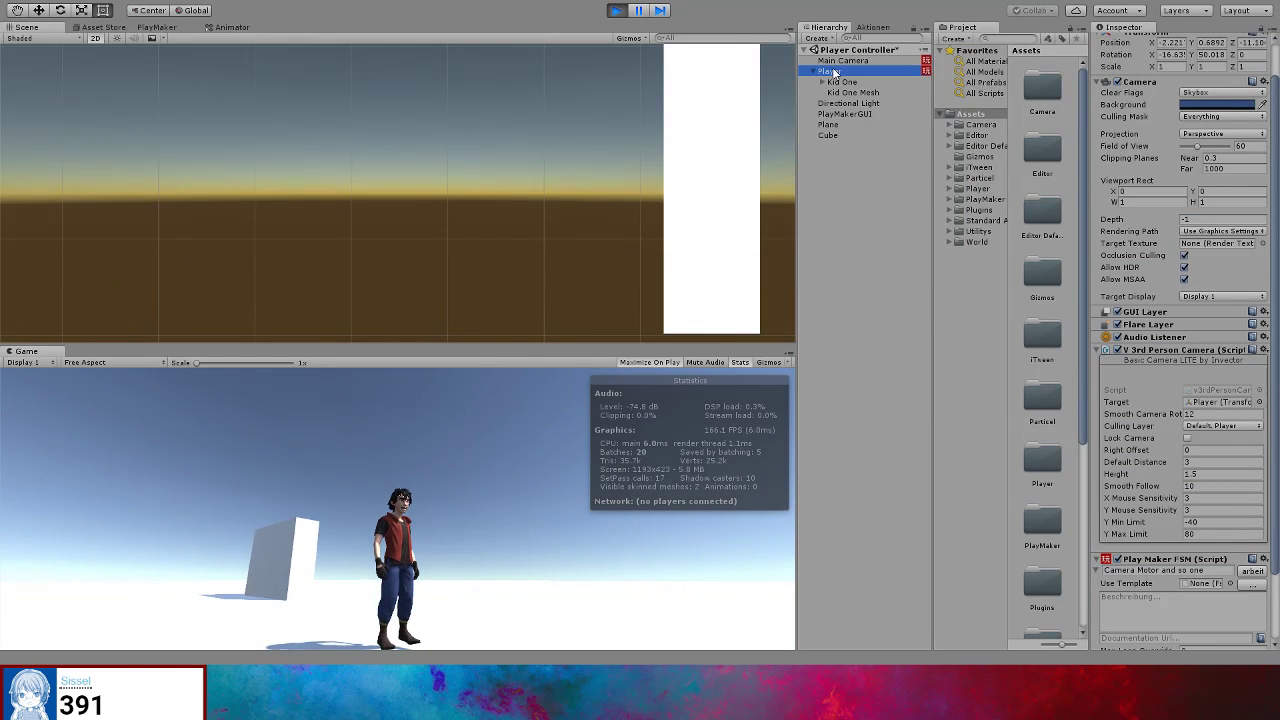
double_click(834, 73)
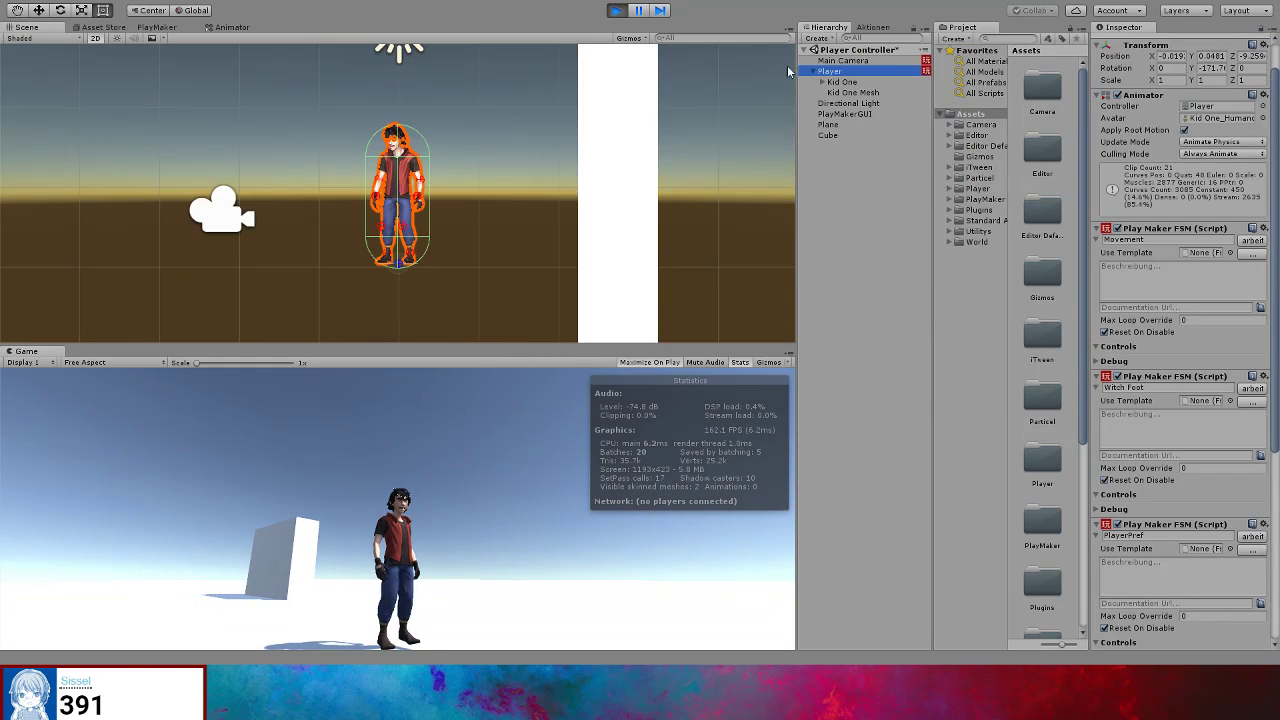
left_click(97, 38)
right_click_drag(300, 145, 770, 48)
key("w")
key("s")
key("w")
key("a")
key("d")
right_click_drag(467, 90, 487, 88)
Set the player's Character Controller Center Y to 0.9 during play and check the player in the enlarged game view.
scroll(1165, 340, "down", 5)
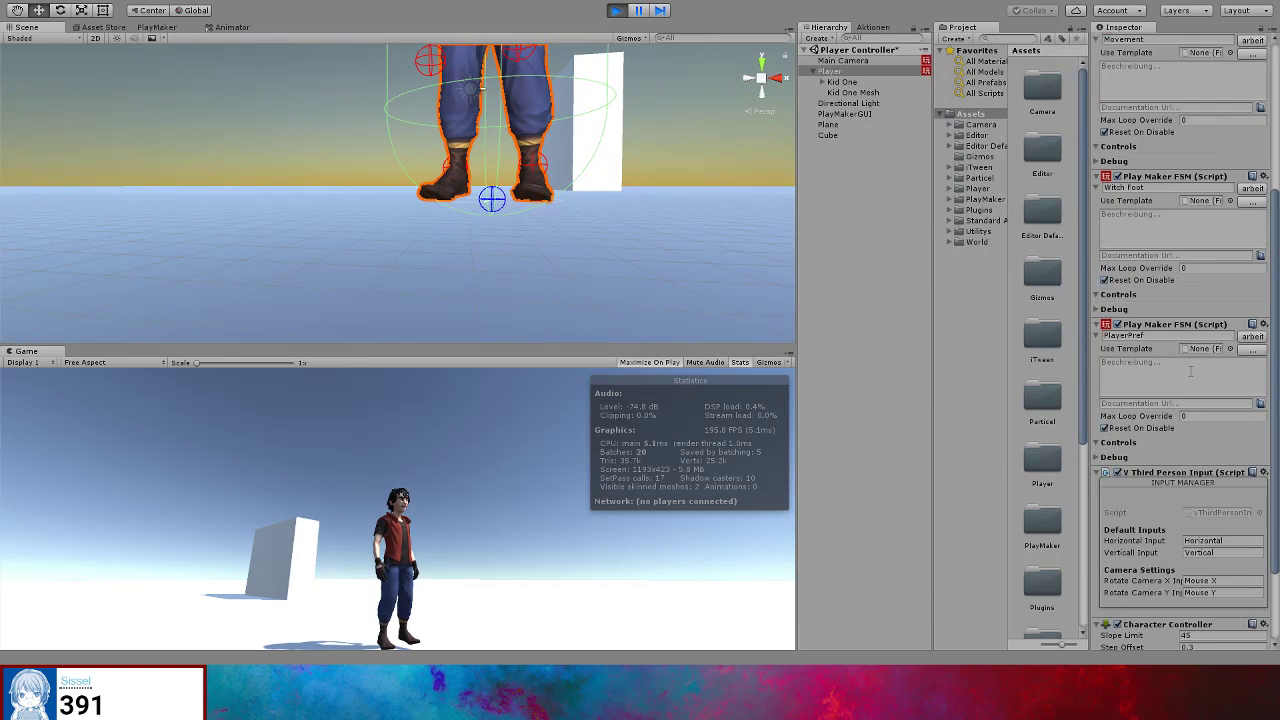
scroll(1165, 340, "down", 2)
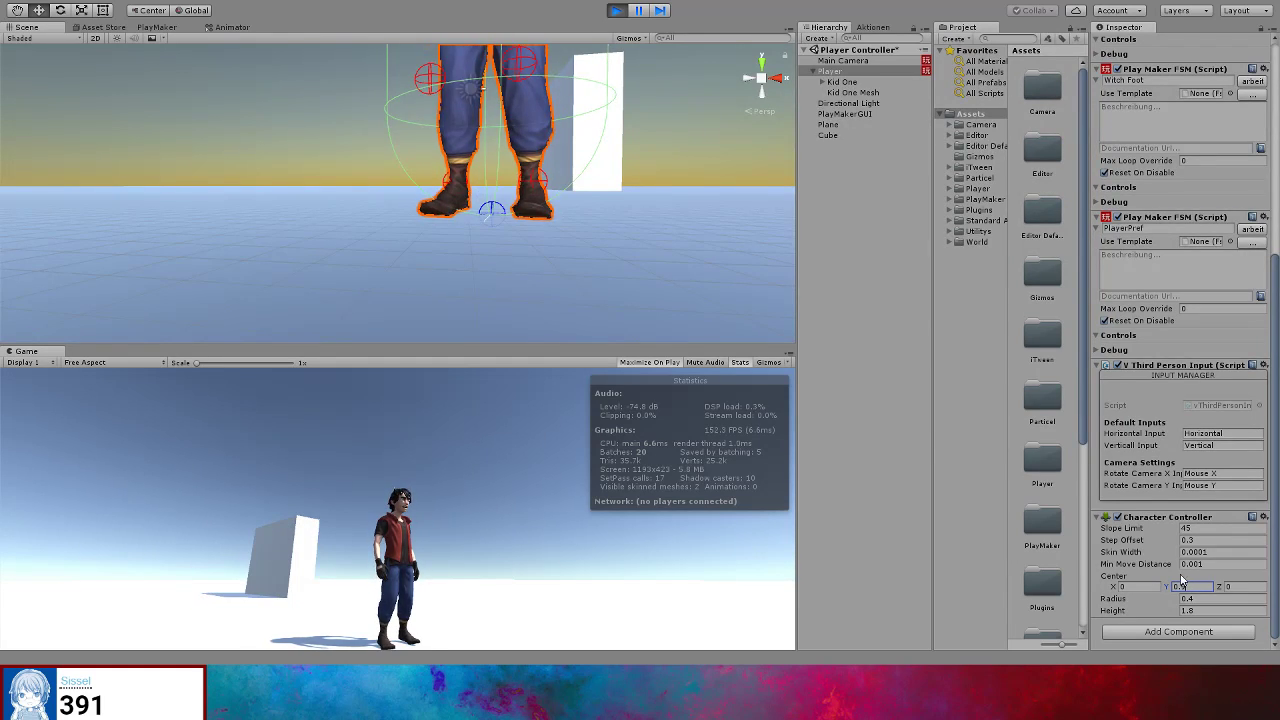
left_click_drag(503, 208, 888, 208, "alt")
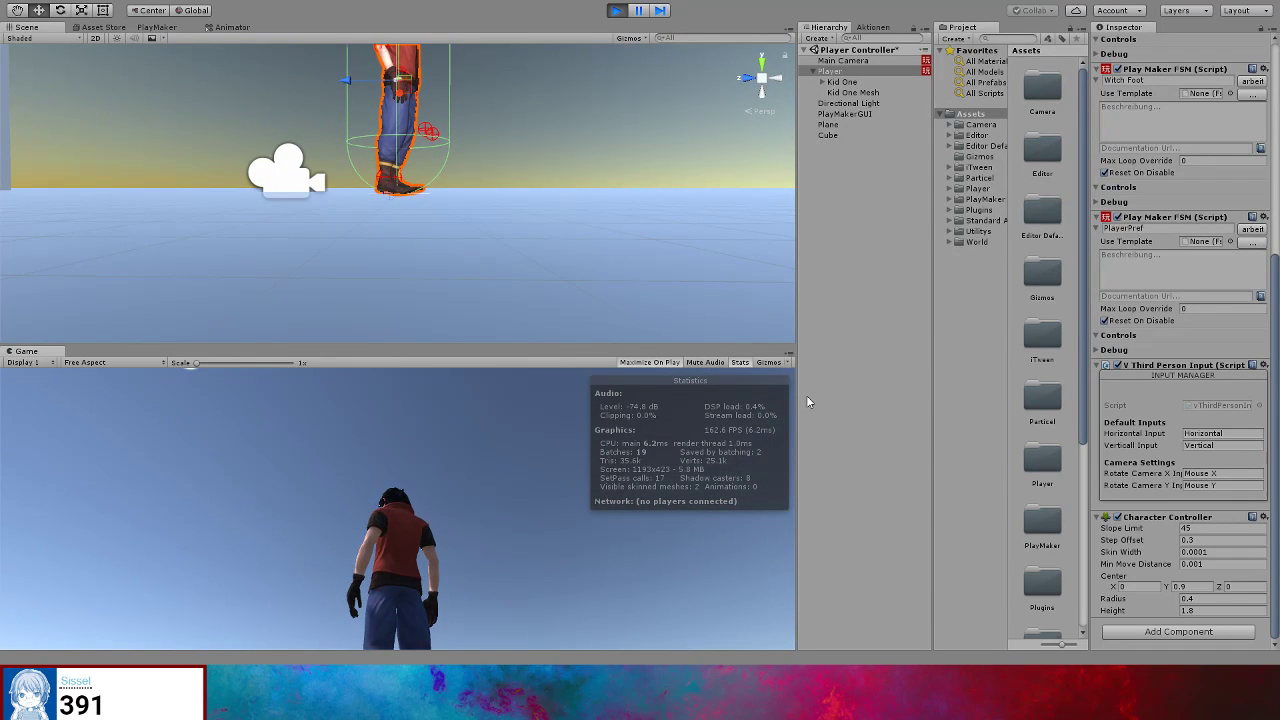
key("shift+space")
key("w")
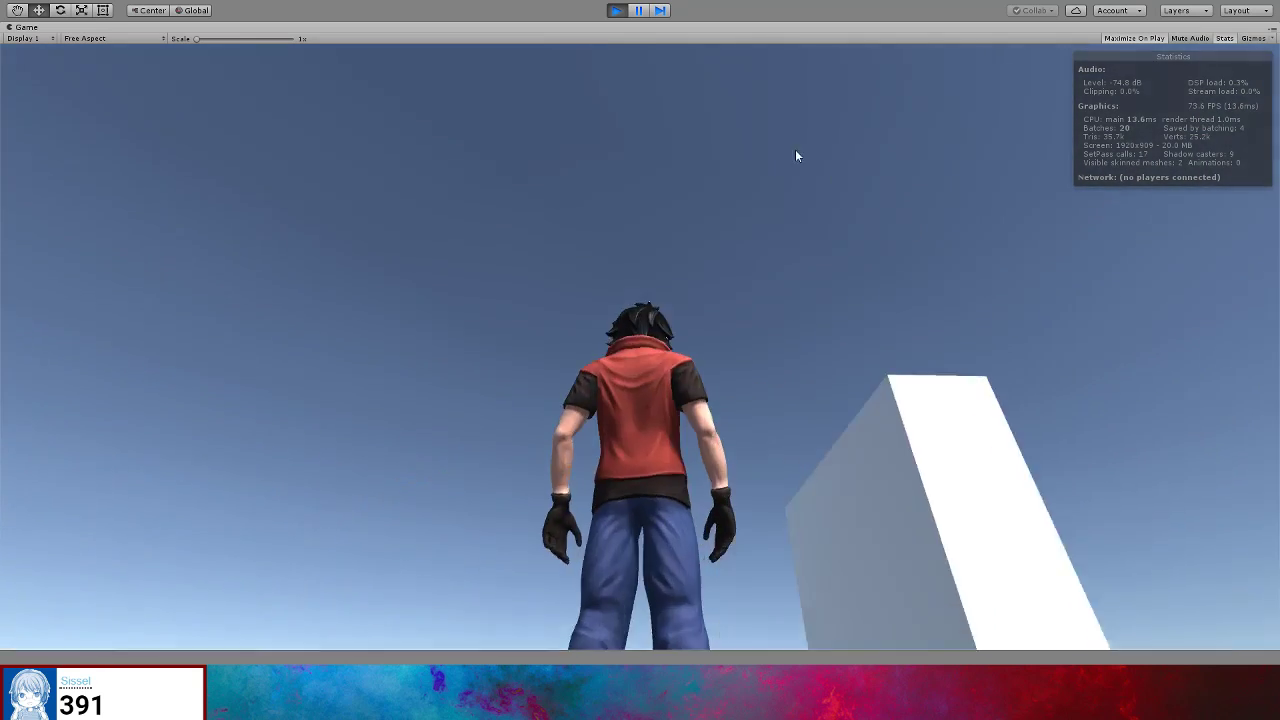
Set the Character Controller's Center Y to 0.91, inspect the feet at ground level, and re-enter 0.91 after stopping the game.
key("shift+space")
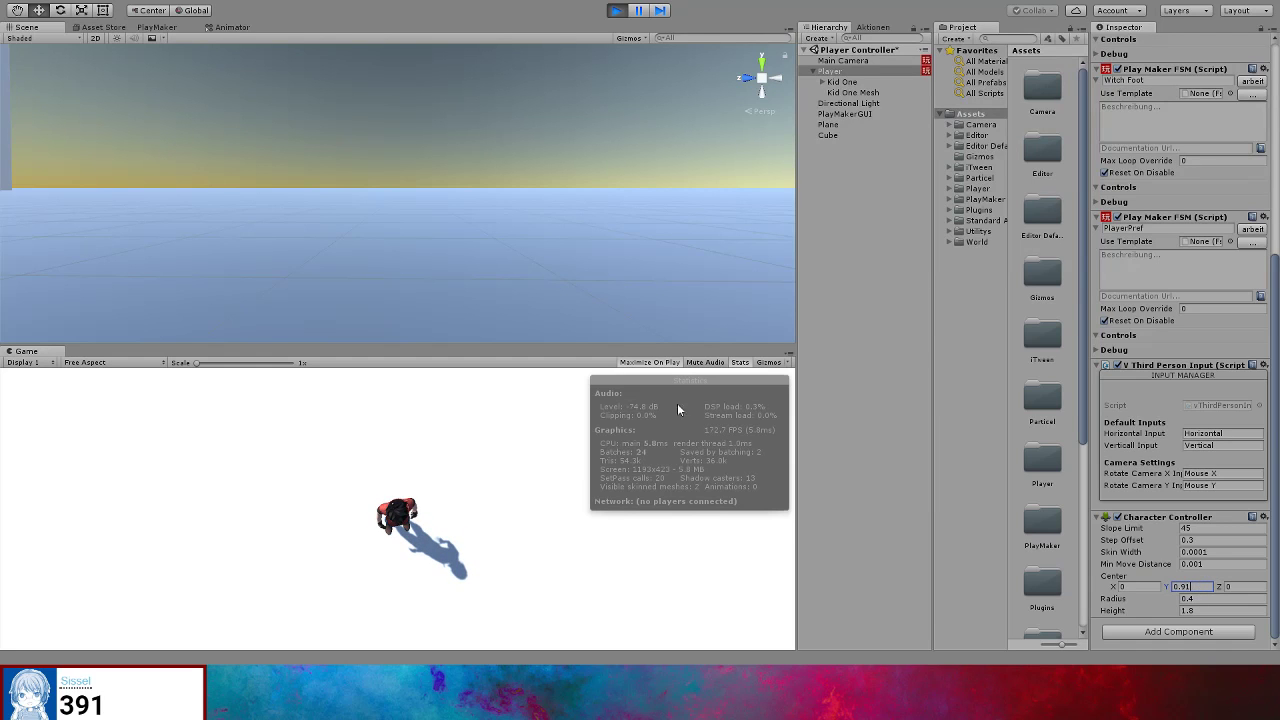
key("f")
right_click_drag(375, 180, 628, 182)
key("w")
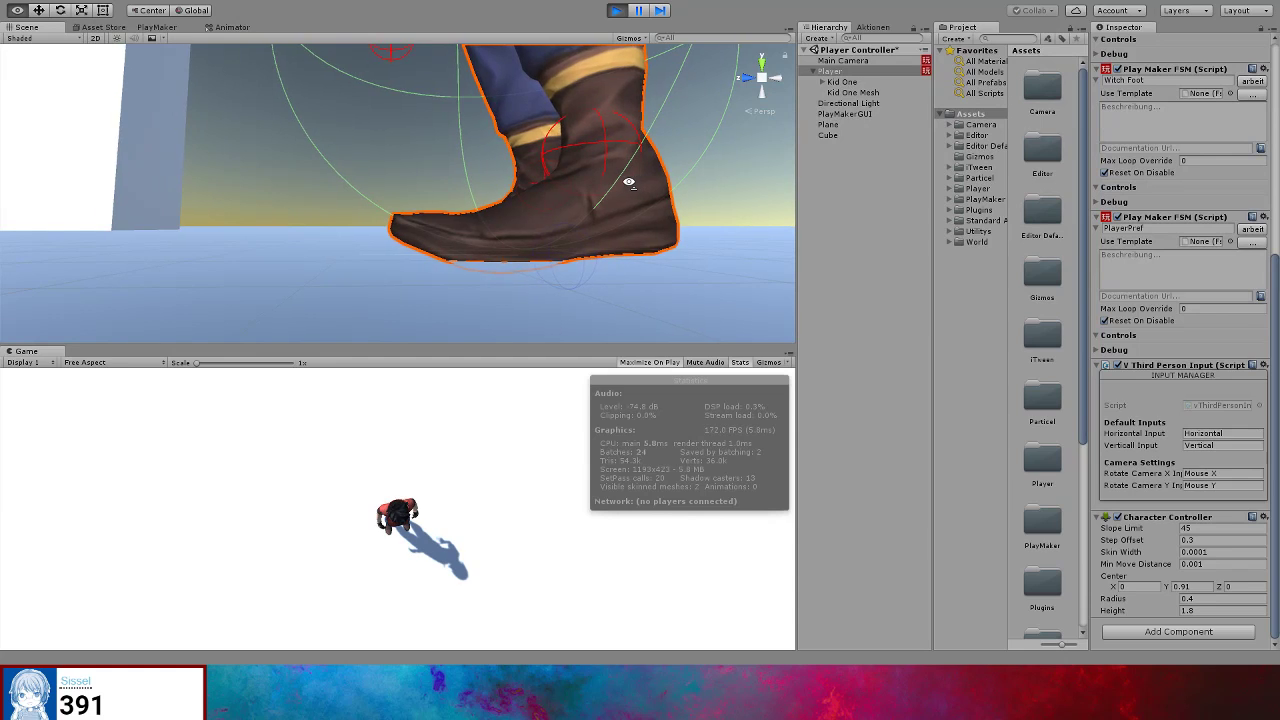
left_click(822, 410)
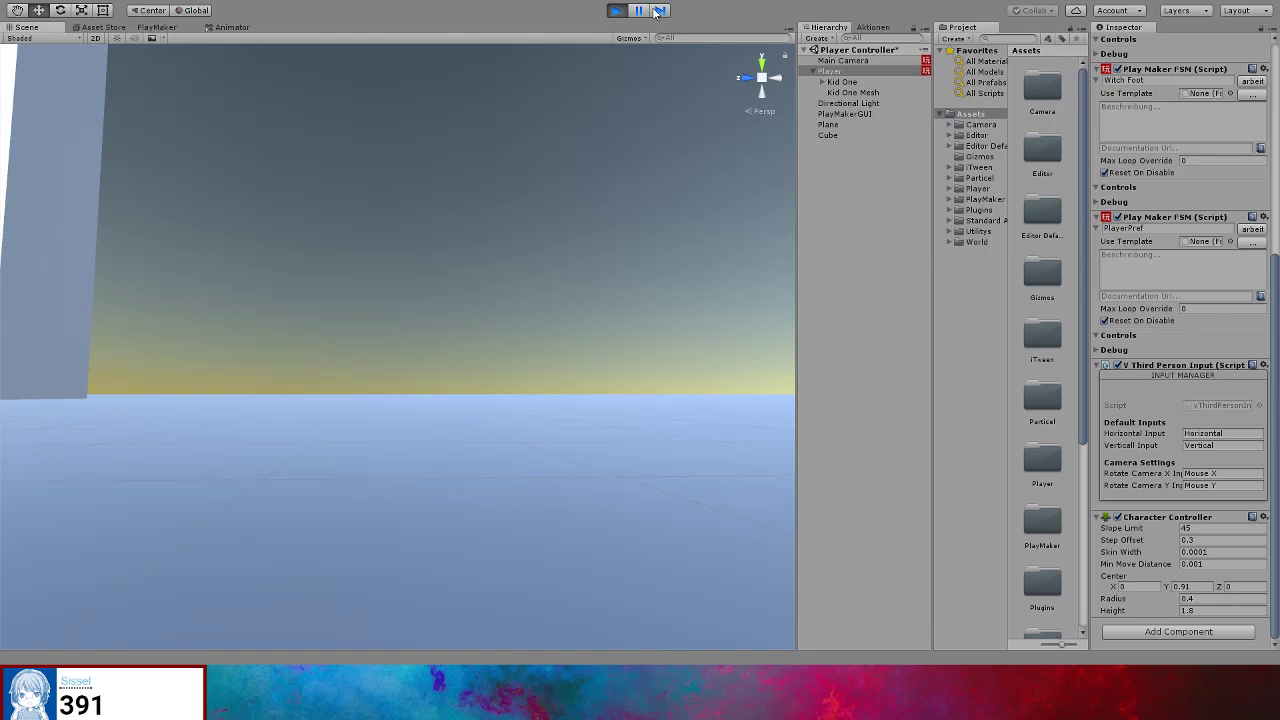
left_click(616, 11)
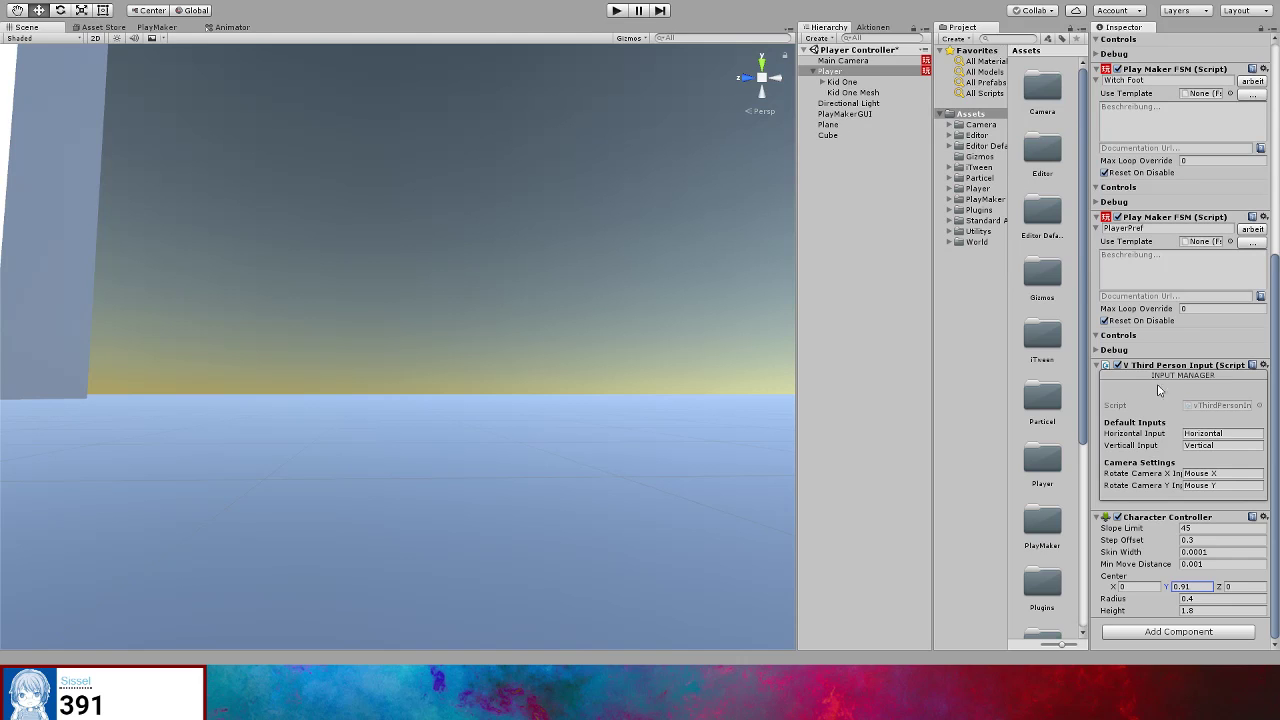
Switch the editor to the 2 by 3 layout, play the game, and run the player around the wall.
left_click(1215, 36)
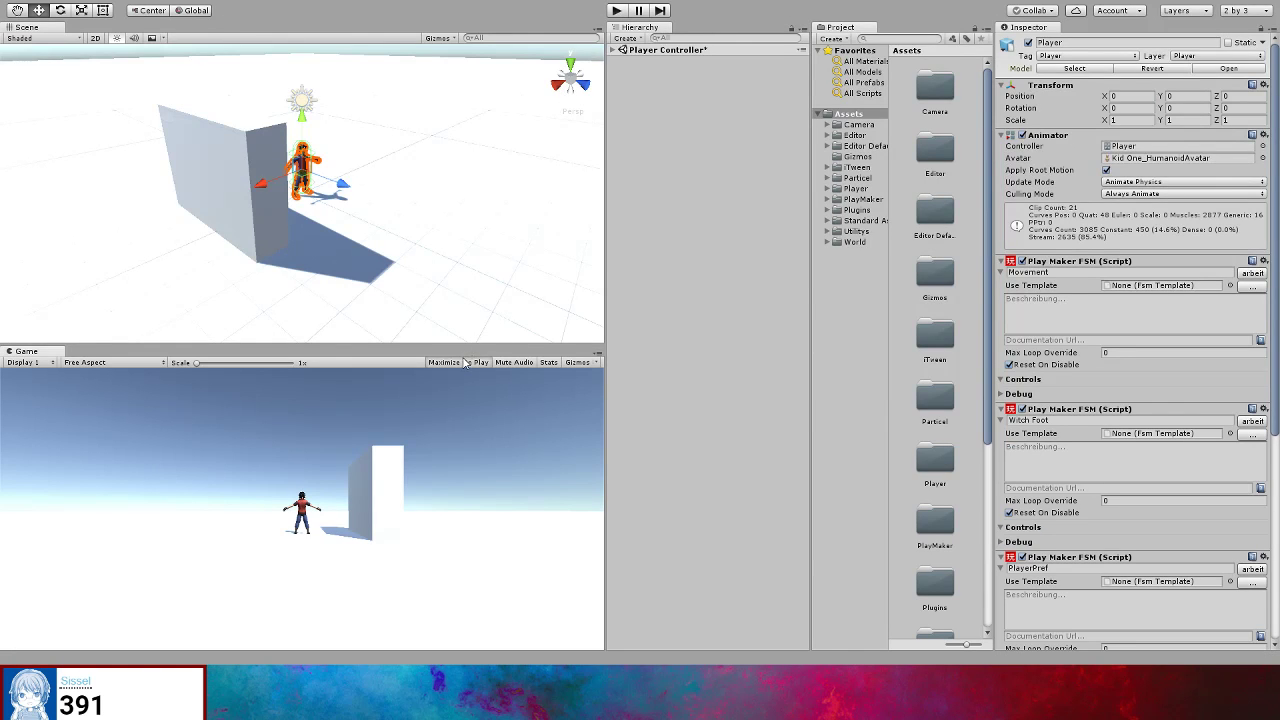
left_click(616, 11)
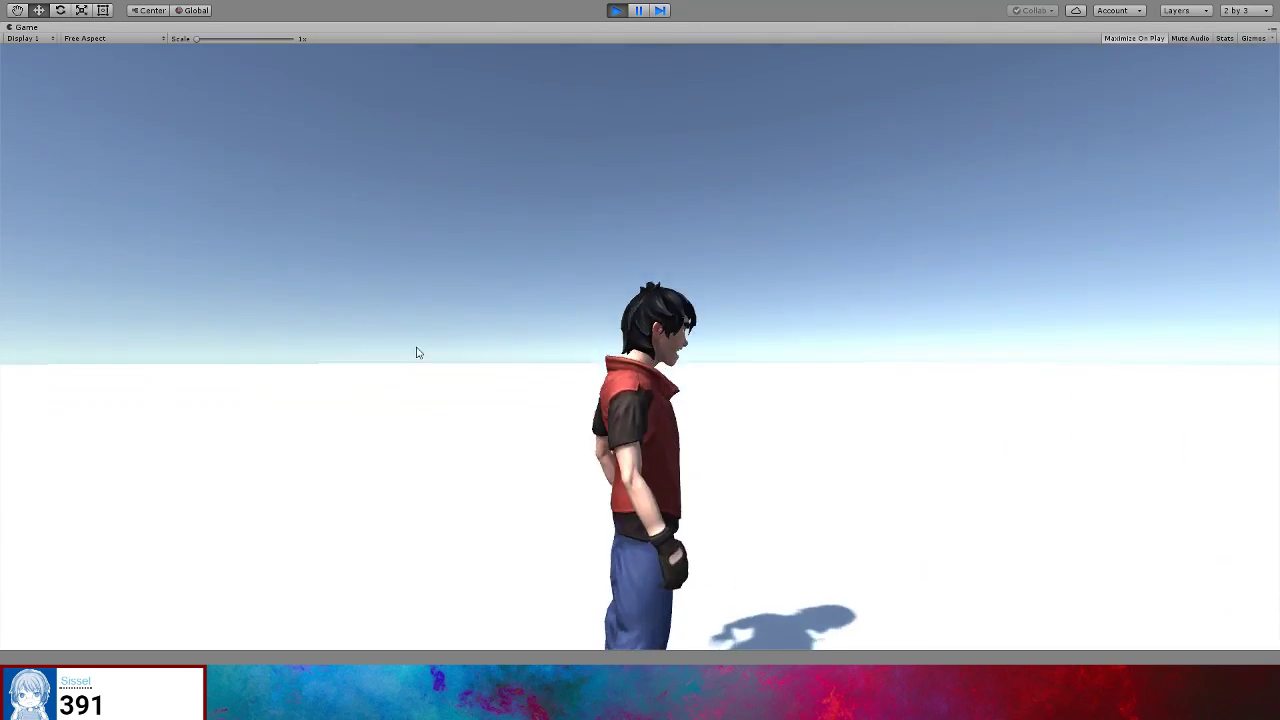
key("w")
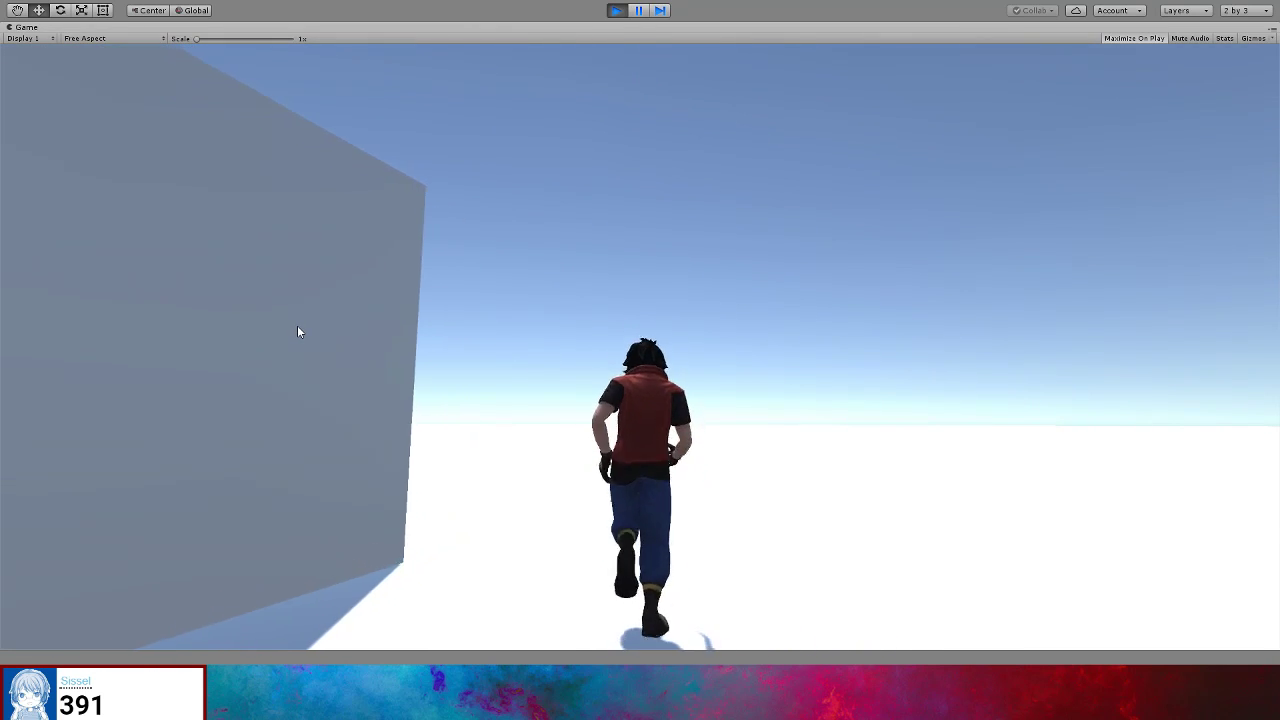
key("s")
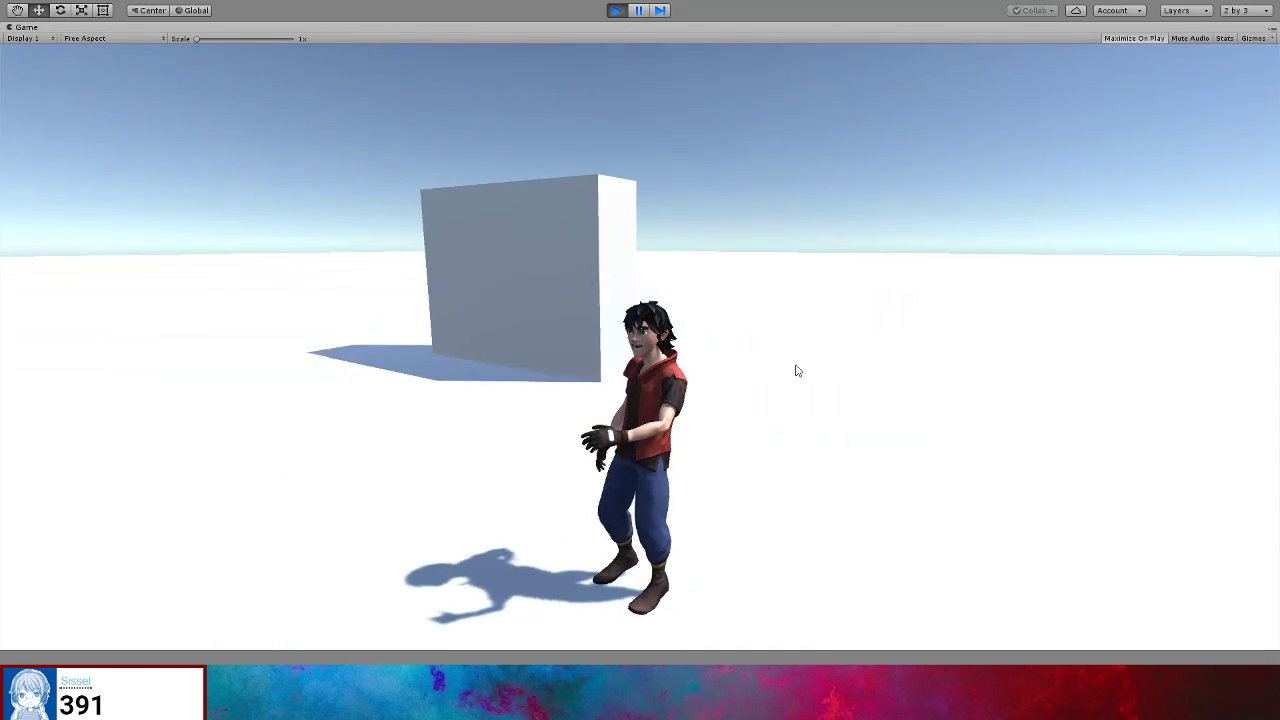
key("w")
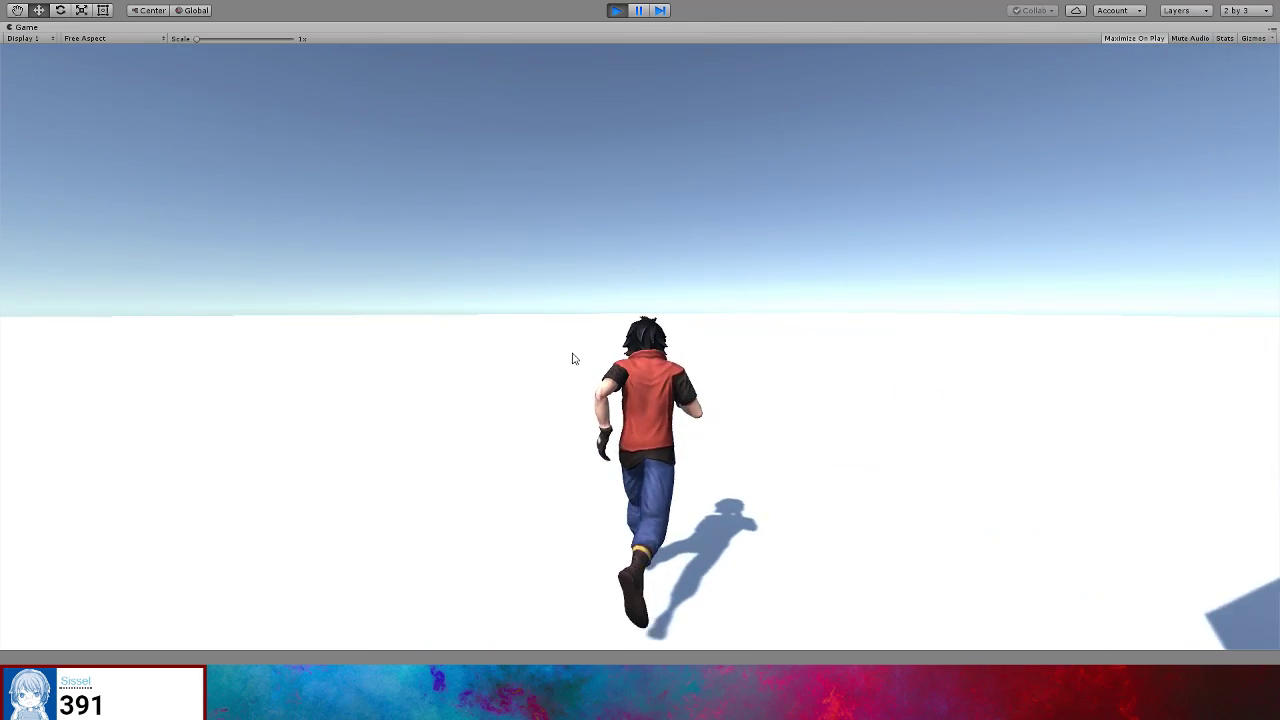
key("w")
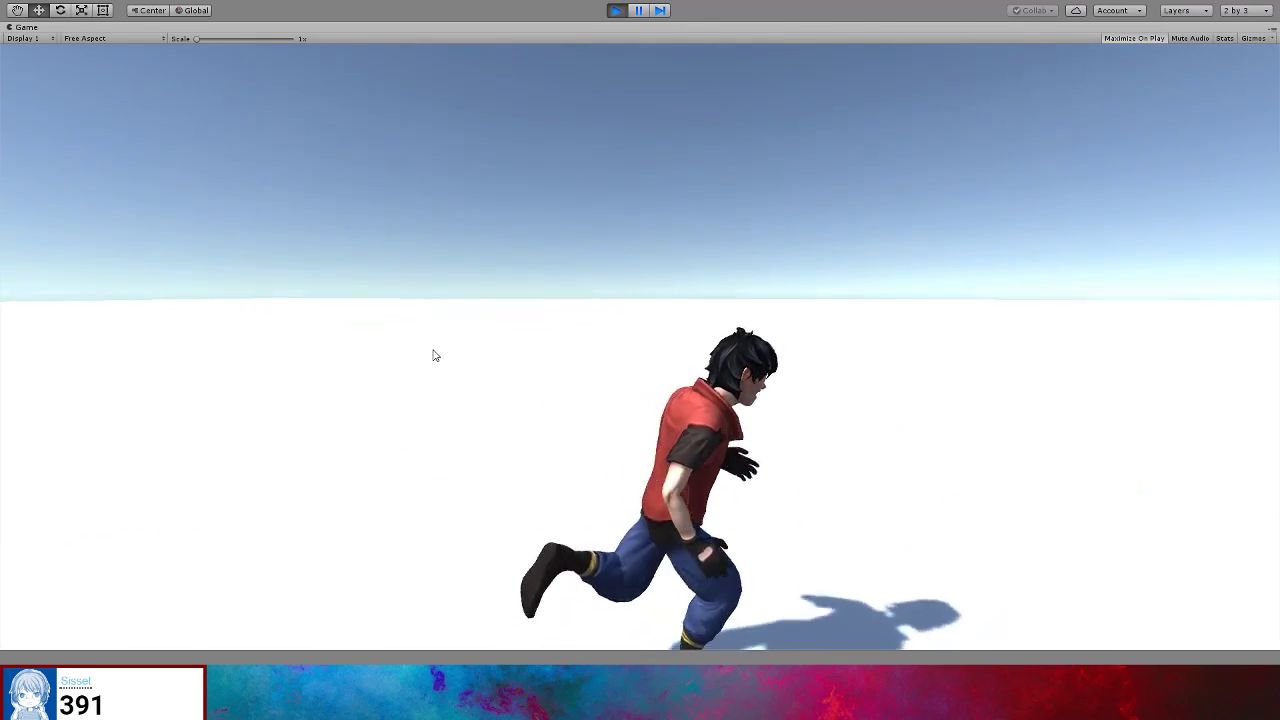
key("w")
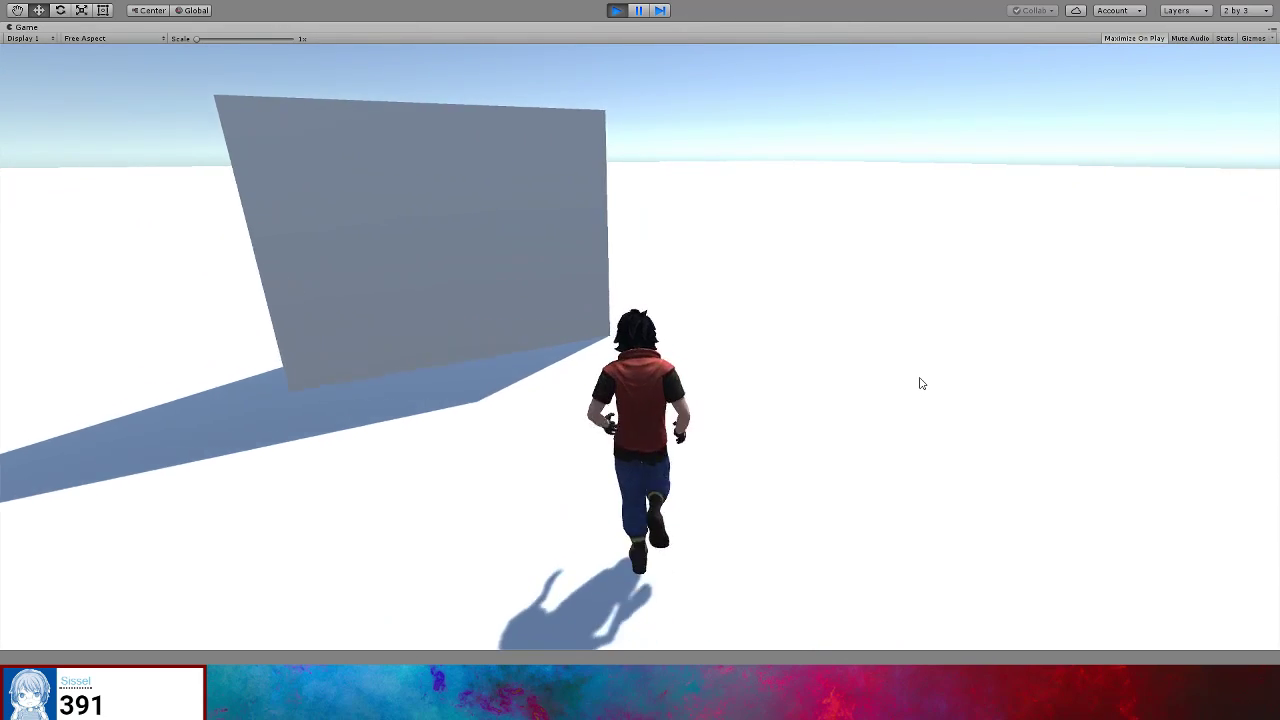
Move the player backward, forward and sideways and orbit the camera around it to test the finished controller.
key("s")
key("s")
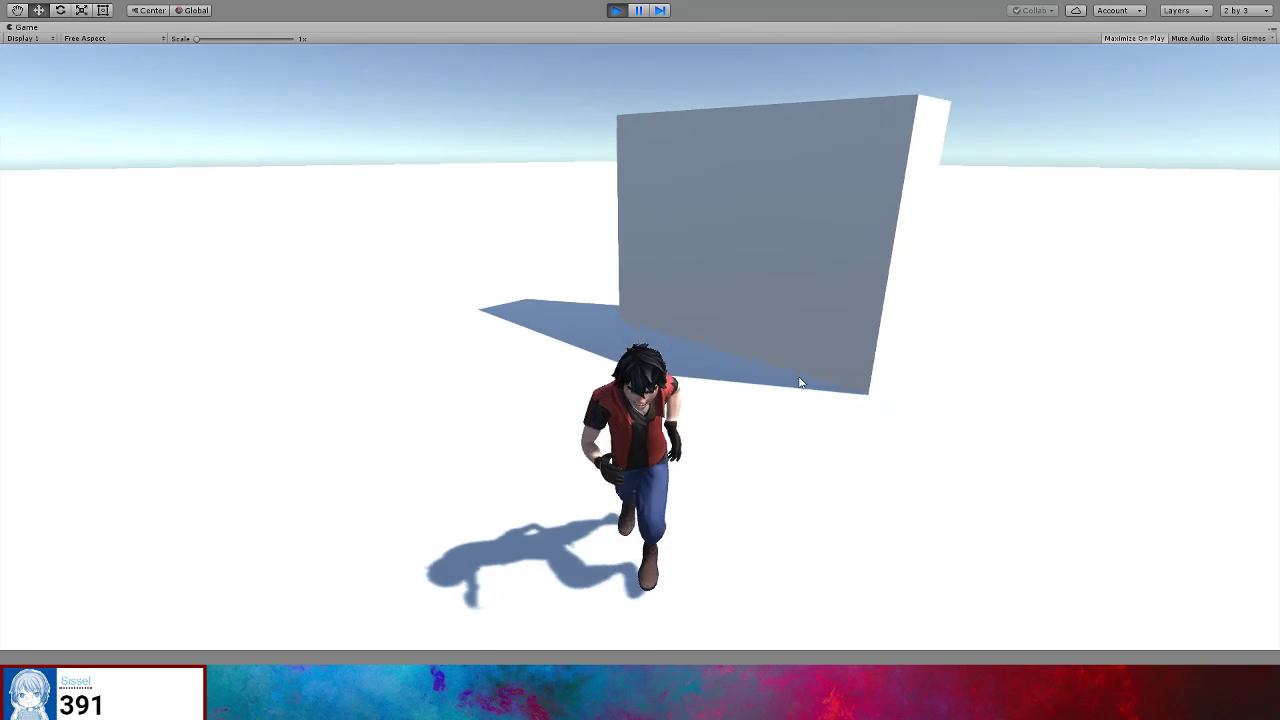
key("a")
key("w")
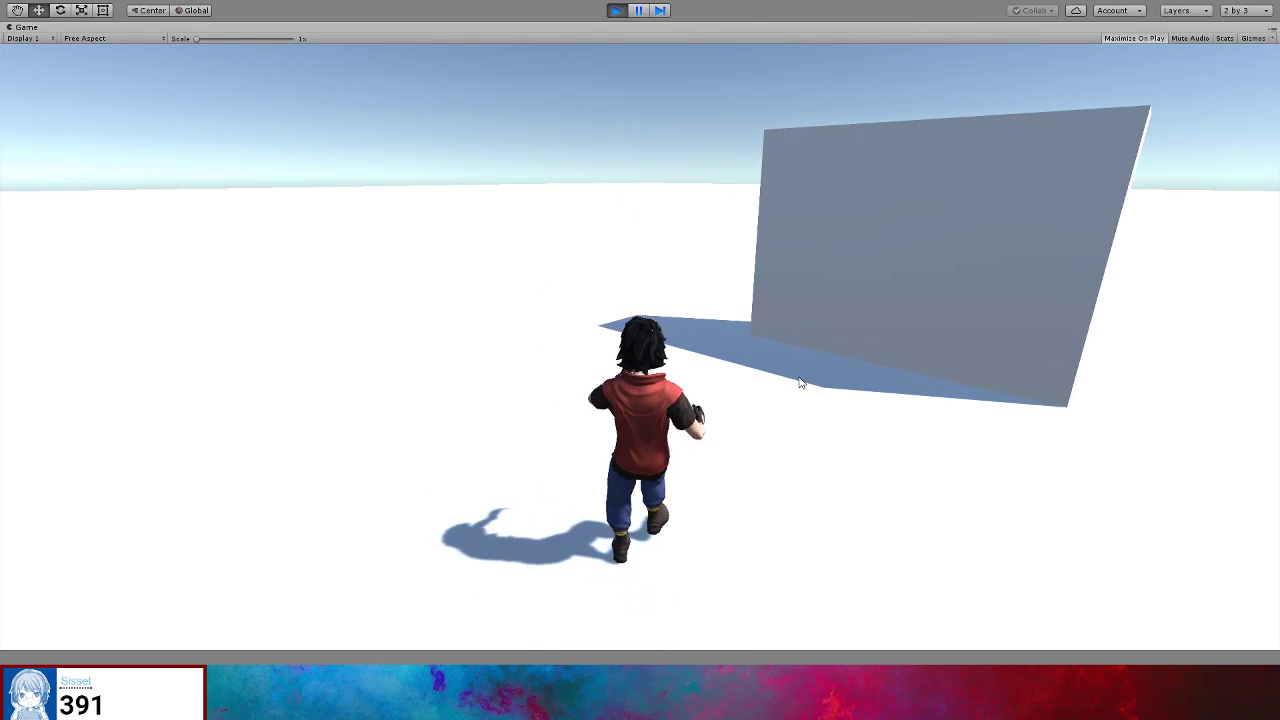
key("a")
key("a")
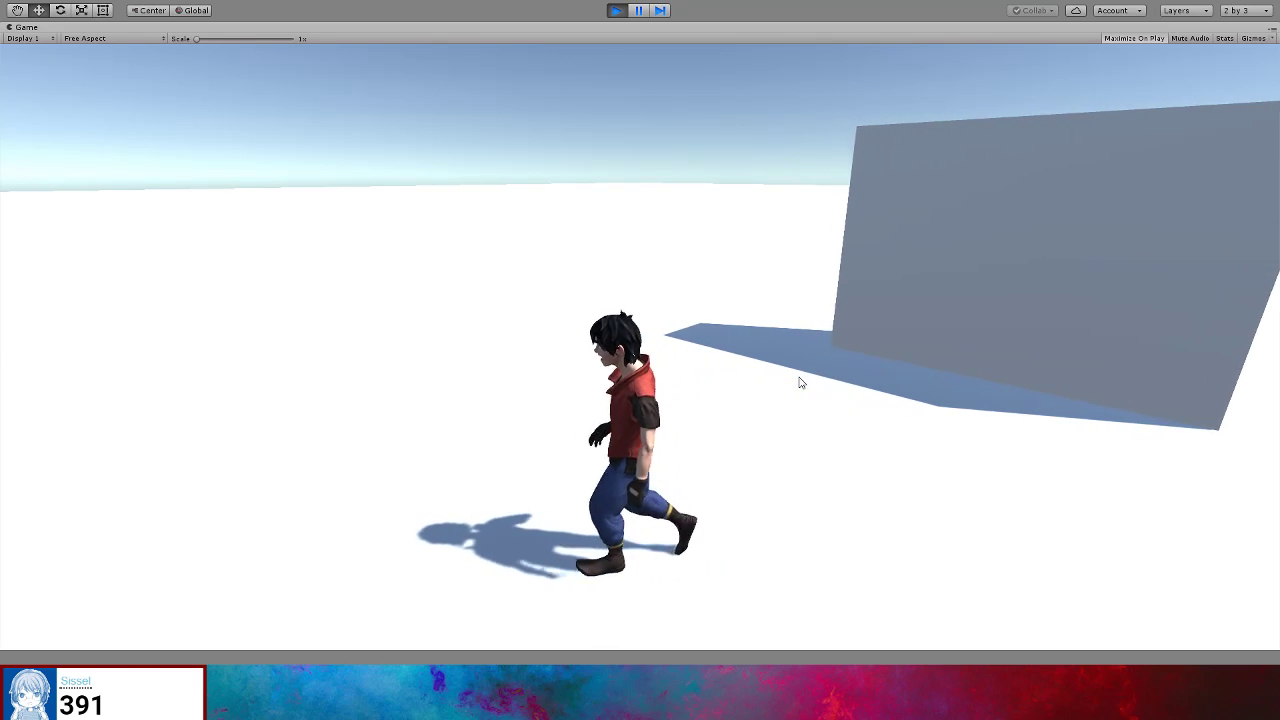
key("w")
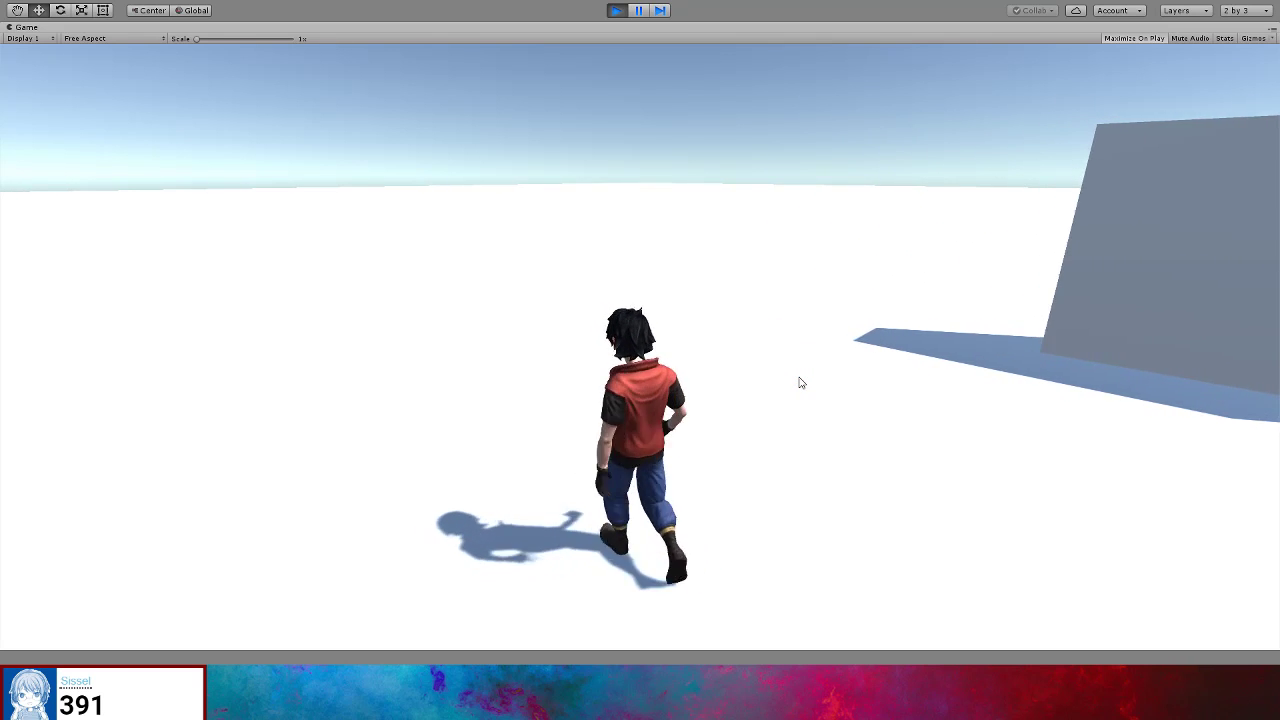
key("d")
key("s")
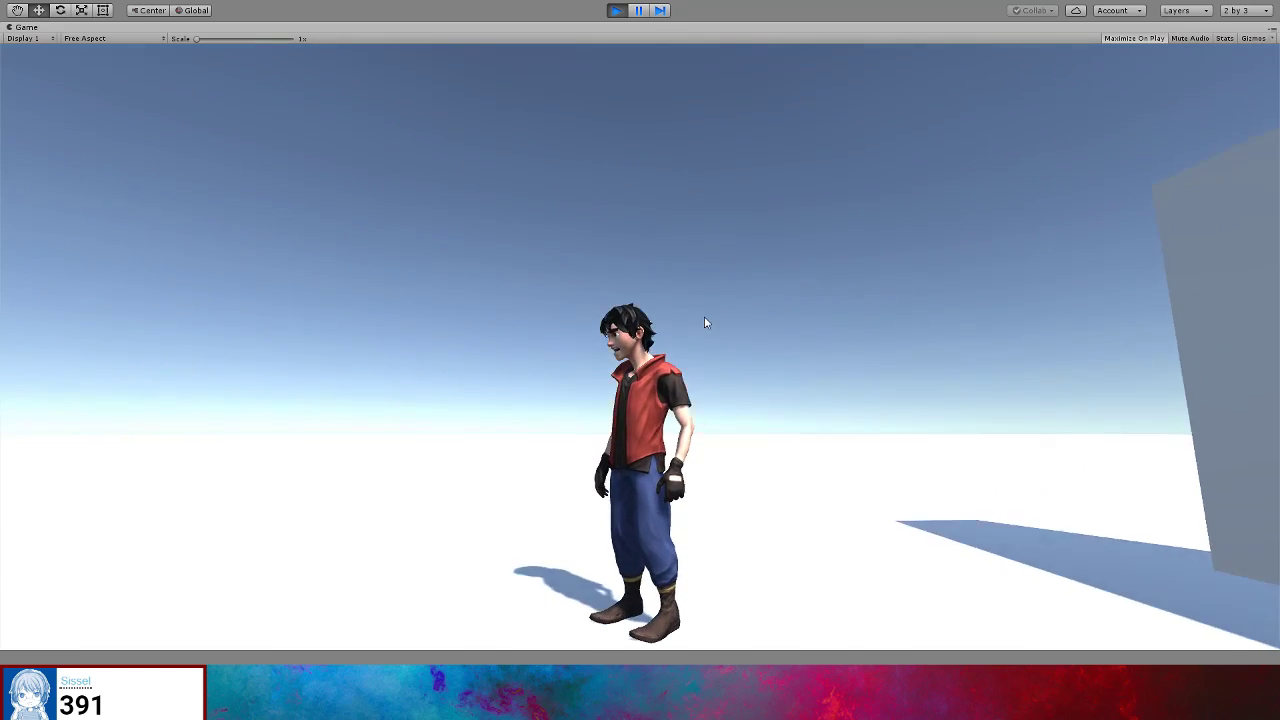
left_click_drag(704, 322, 1040, 440)
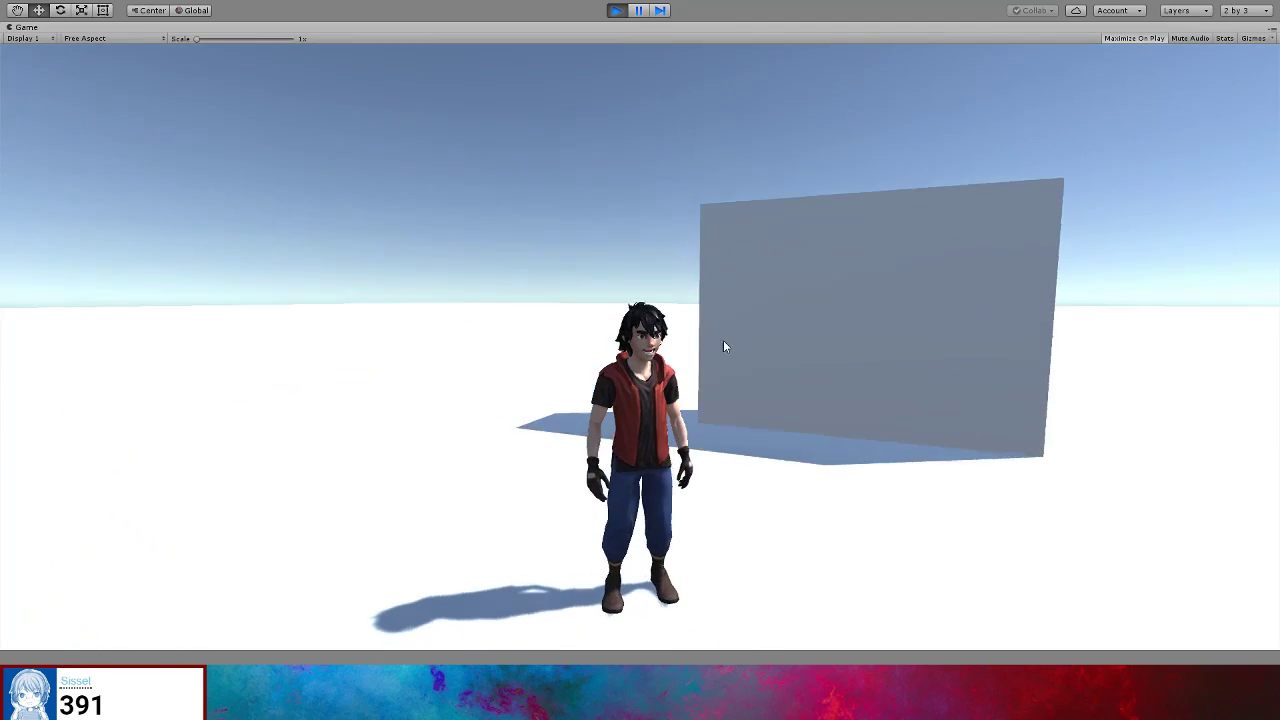
Move the player toward the wall, orbit the camera, test moving in all directions, and stop the game.
key("w")
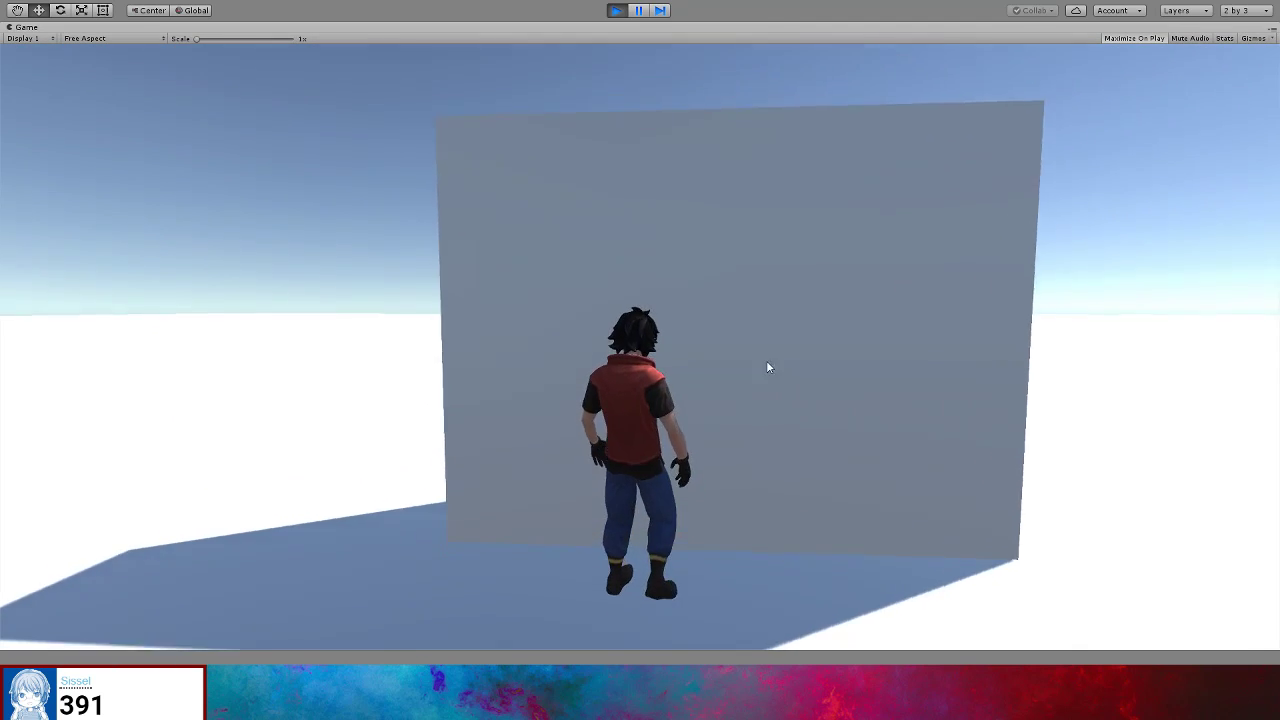
left_click_drag(768, 367, 347, 352)
key("w")
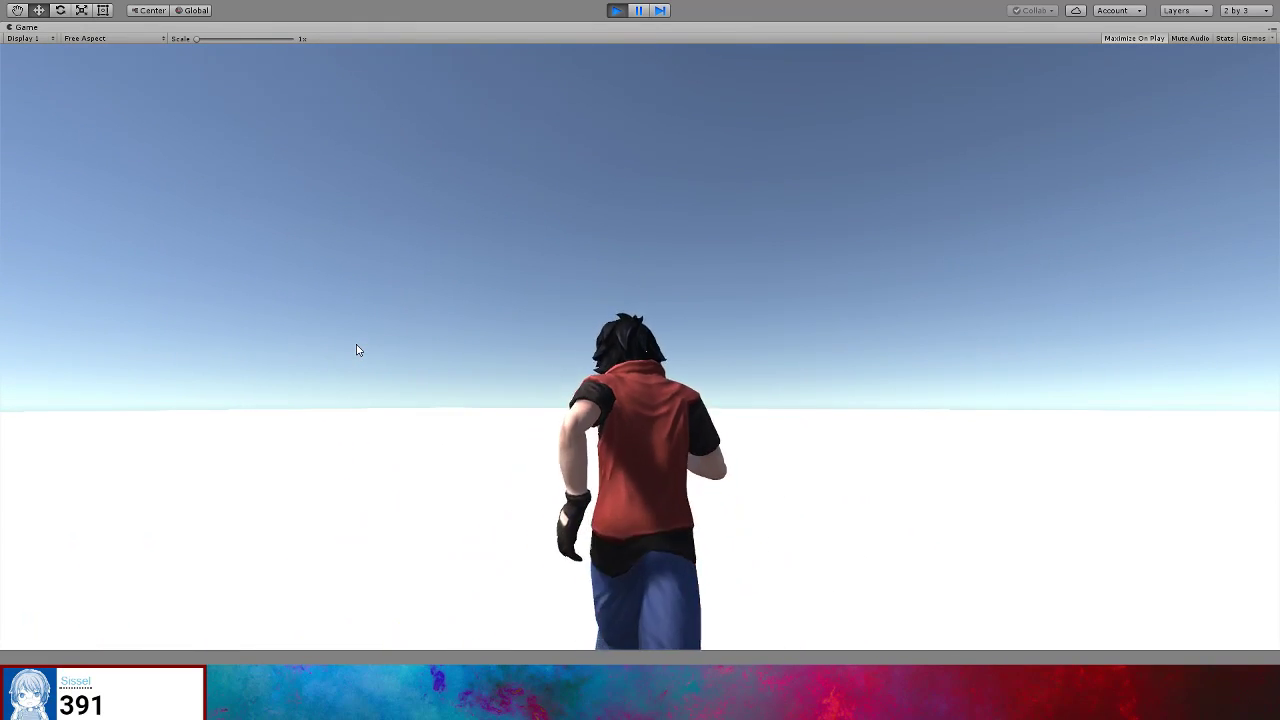
key("d")
key("a")
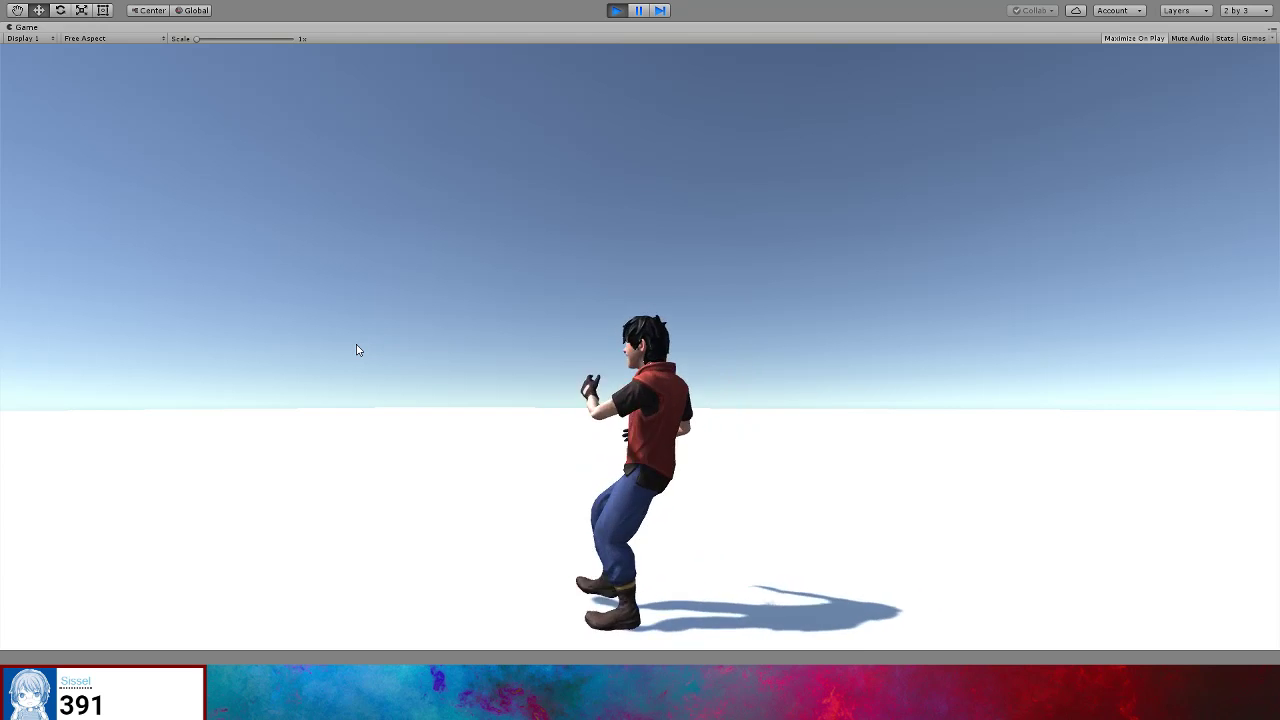
key("s")
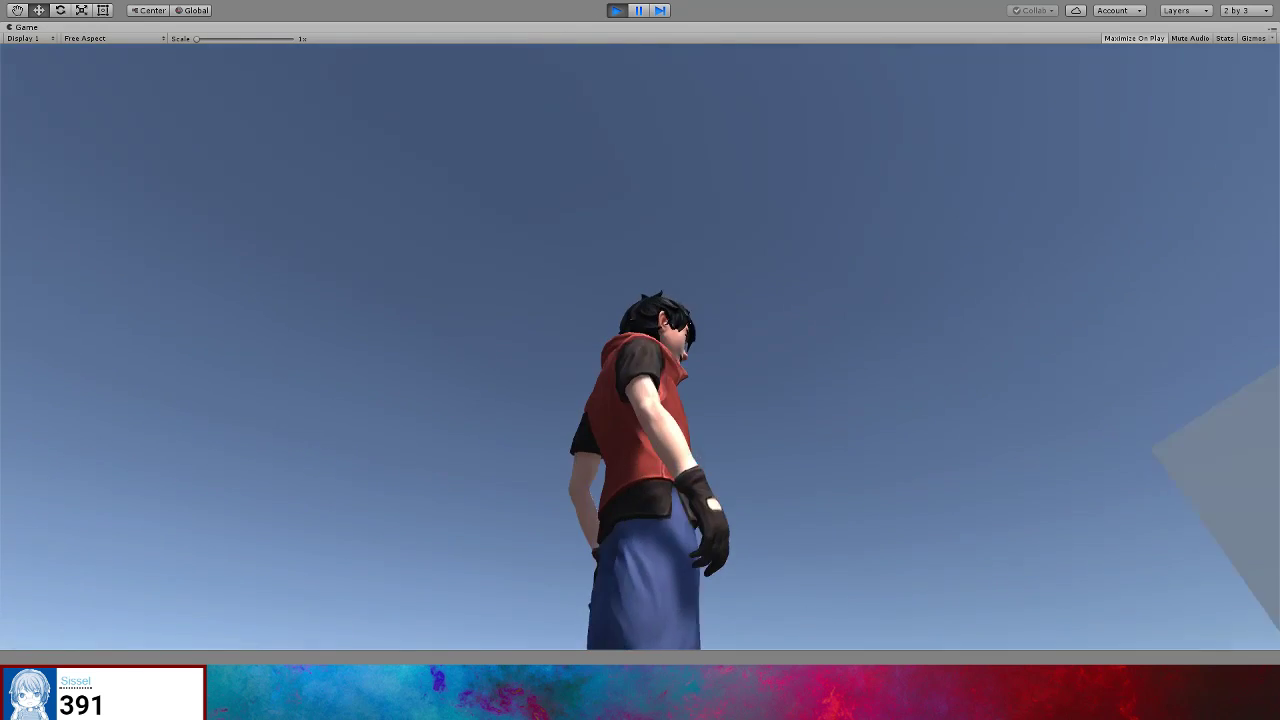
key("ctrl+p")
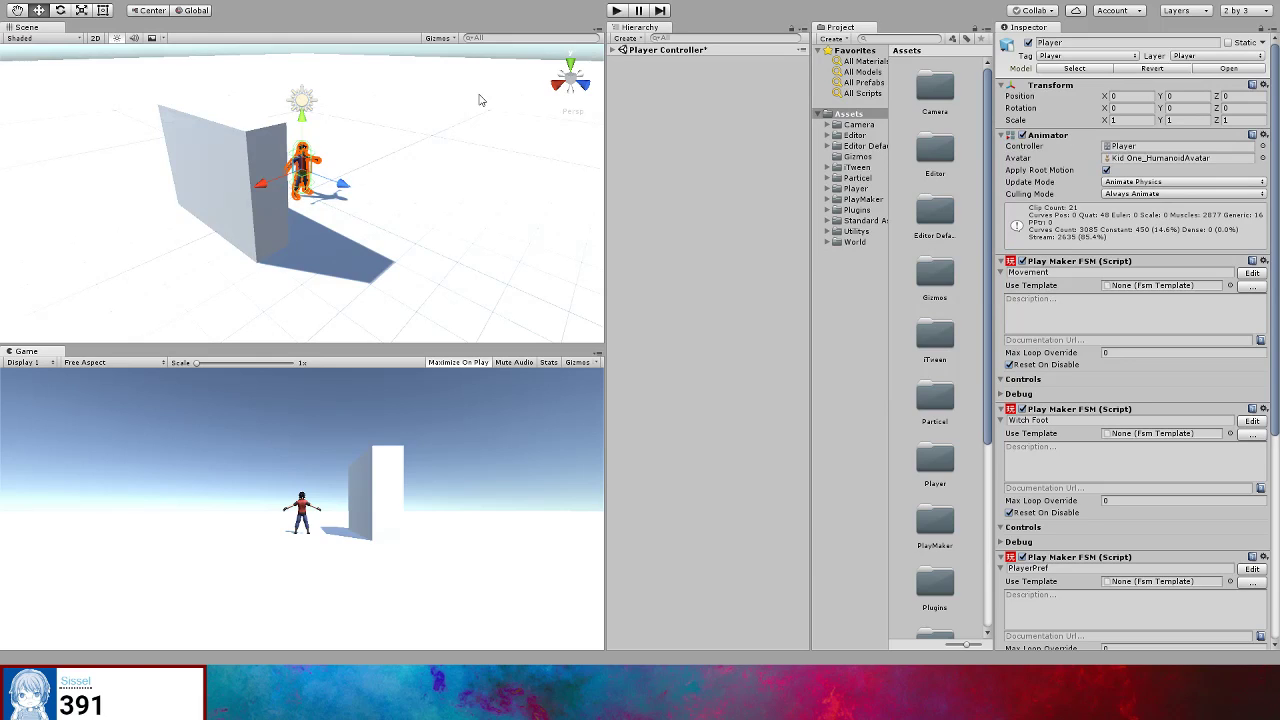
Play the game again, run the player repeatedly toward the wall to test the collision, and stop the game.
left_click(616, 10)
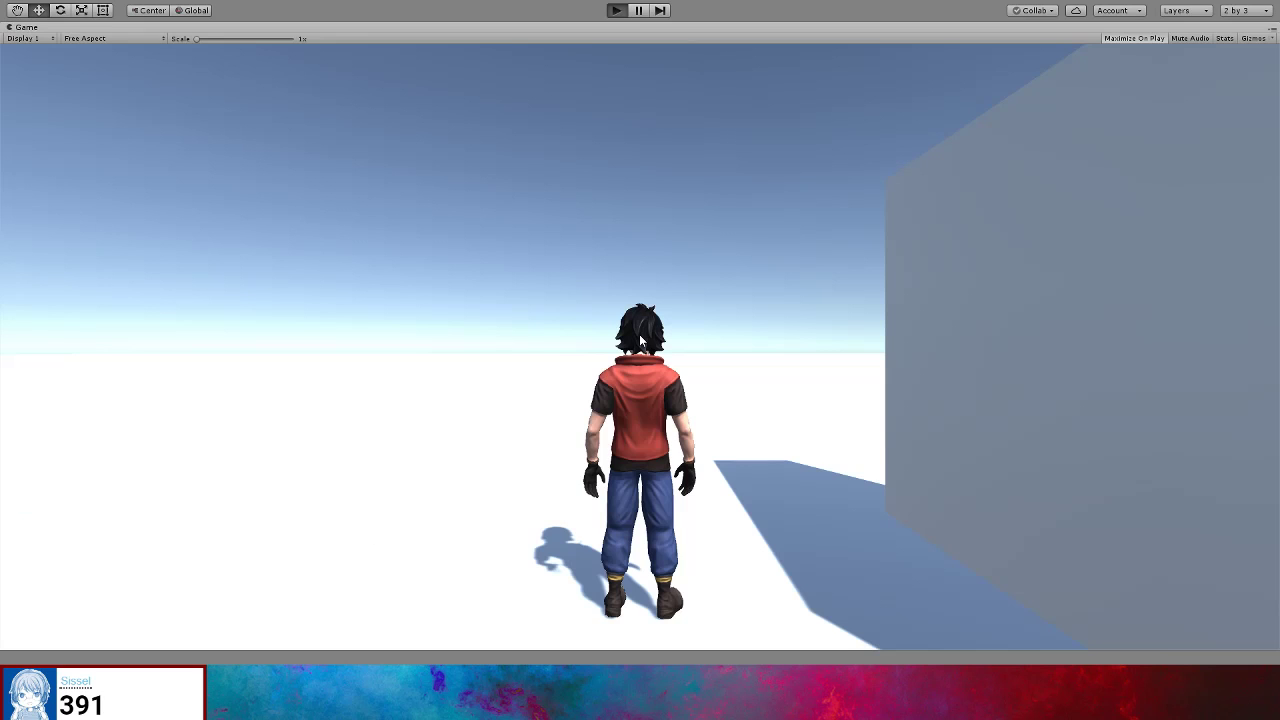
key("w")
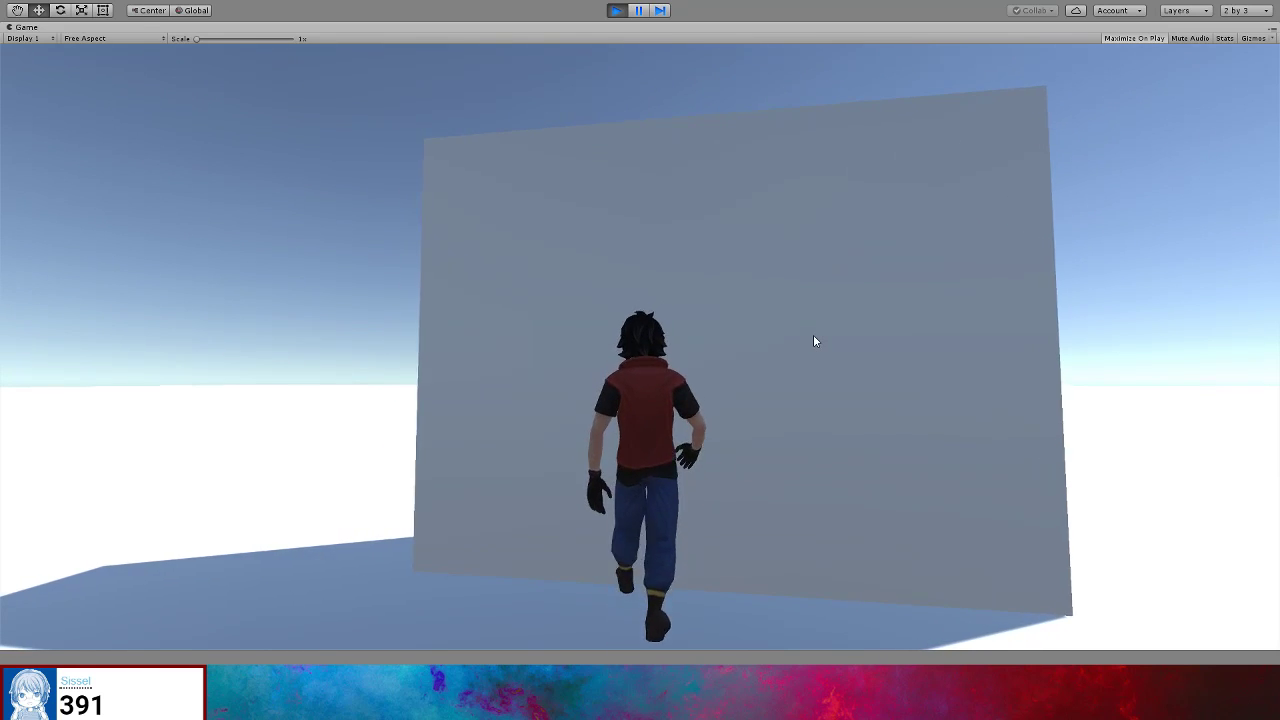
key("w")
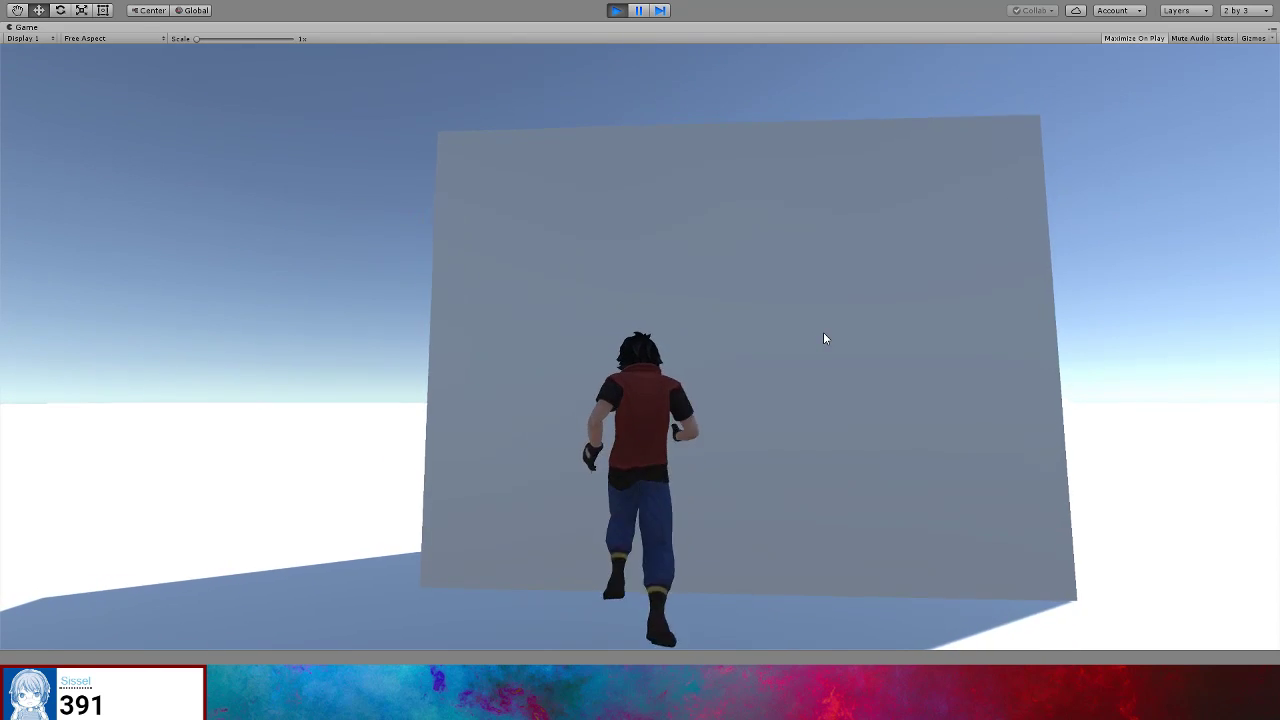
key("w")
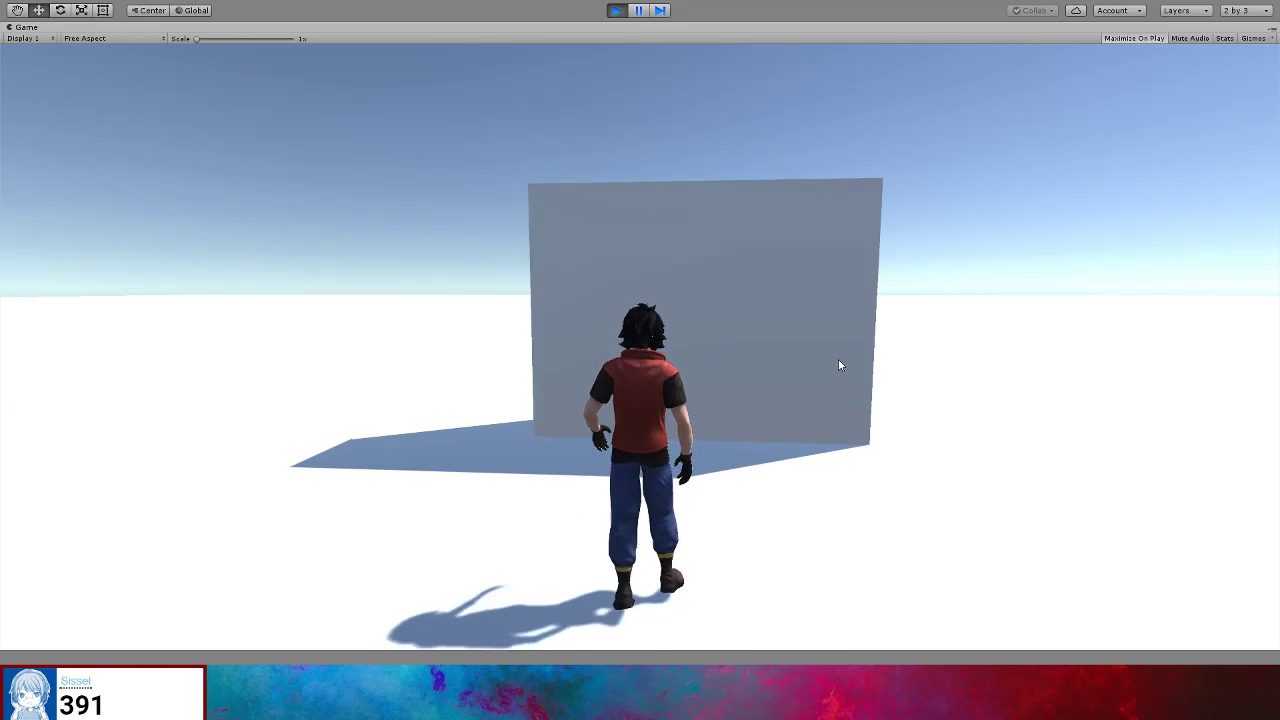
key("w")
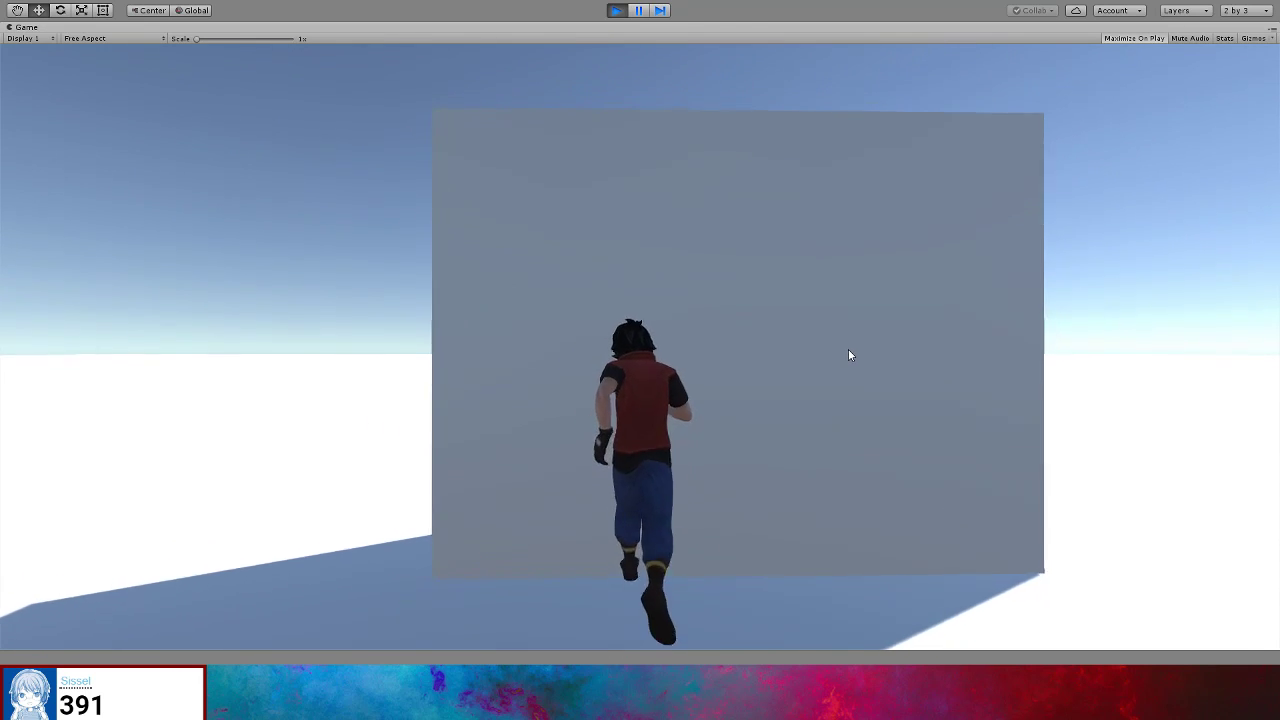
key("space")
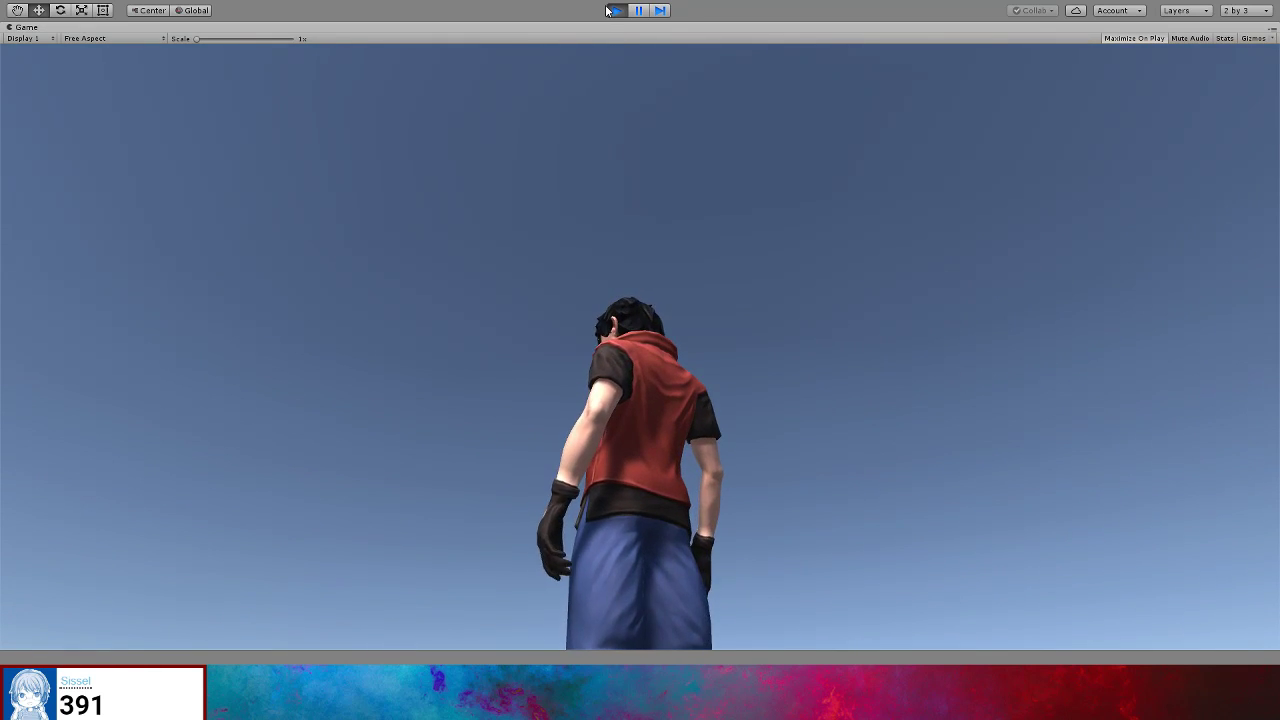
left_click(612, 10)
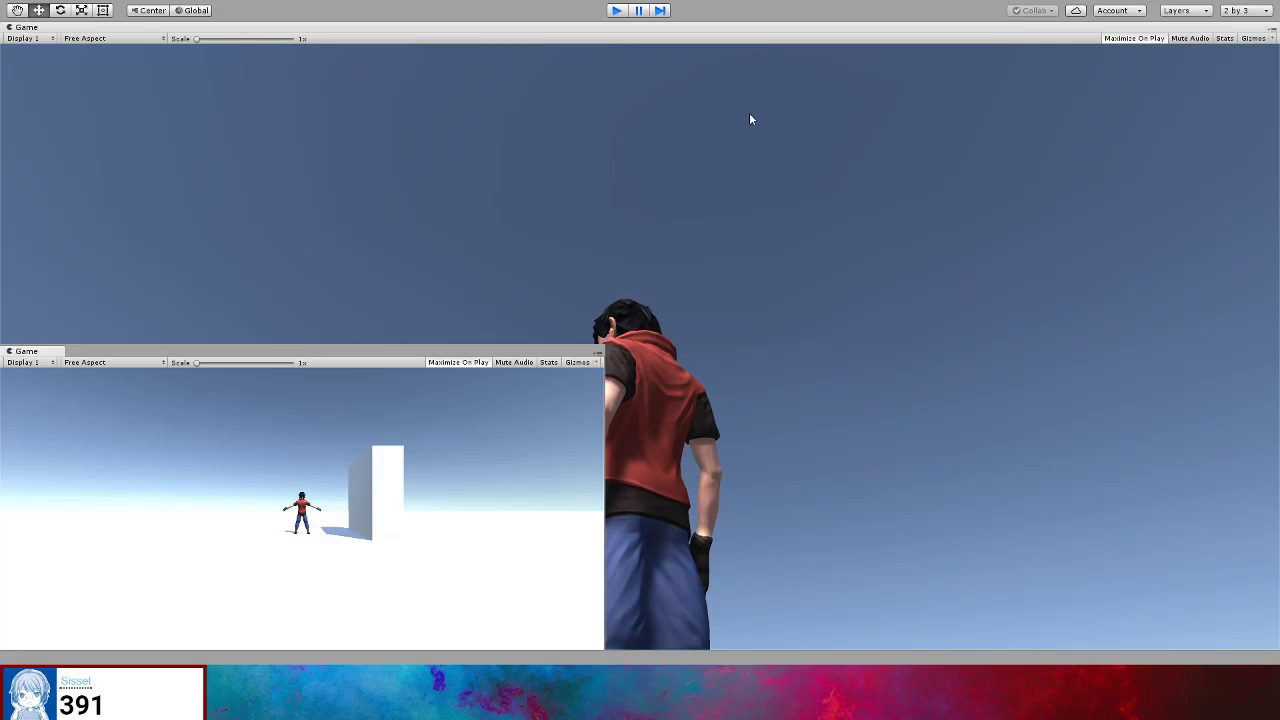
Set the Skin Width of the player's Character Controller to 0.001.
scroll(1153, 210, "down", 10)
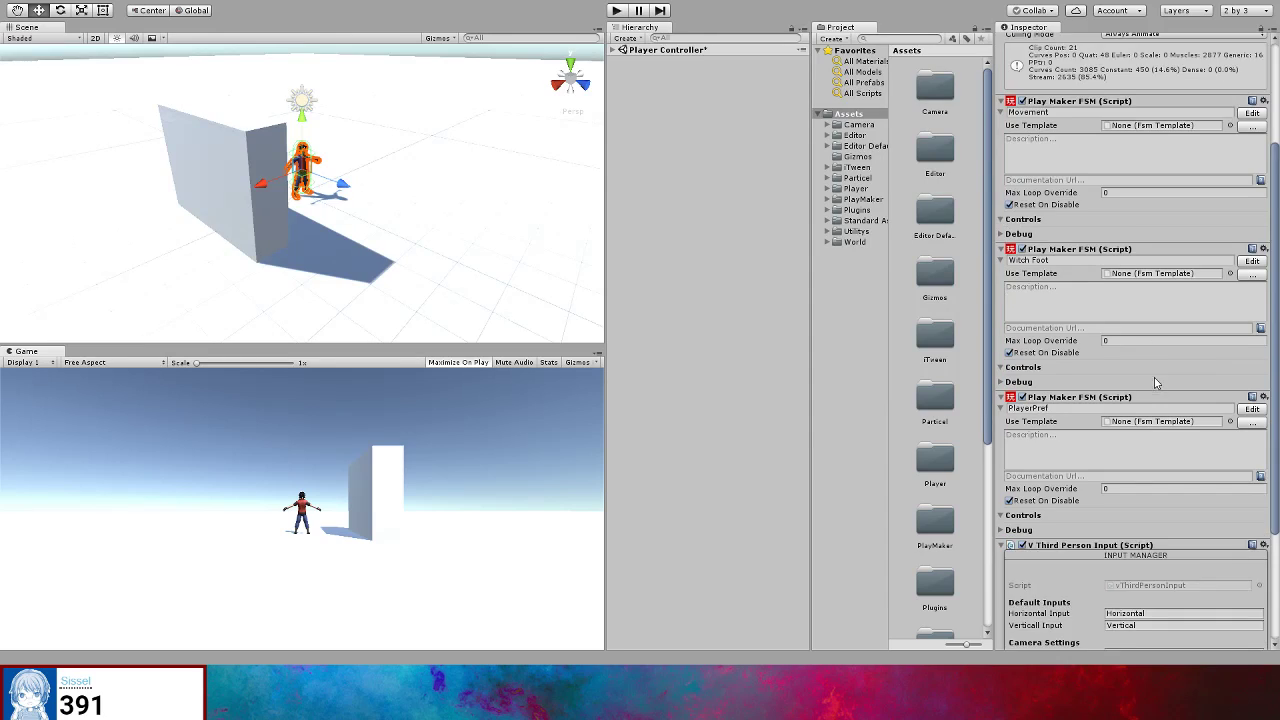
left_click(1128, 562)
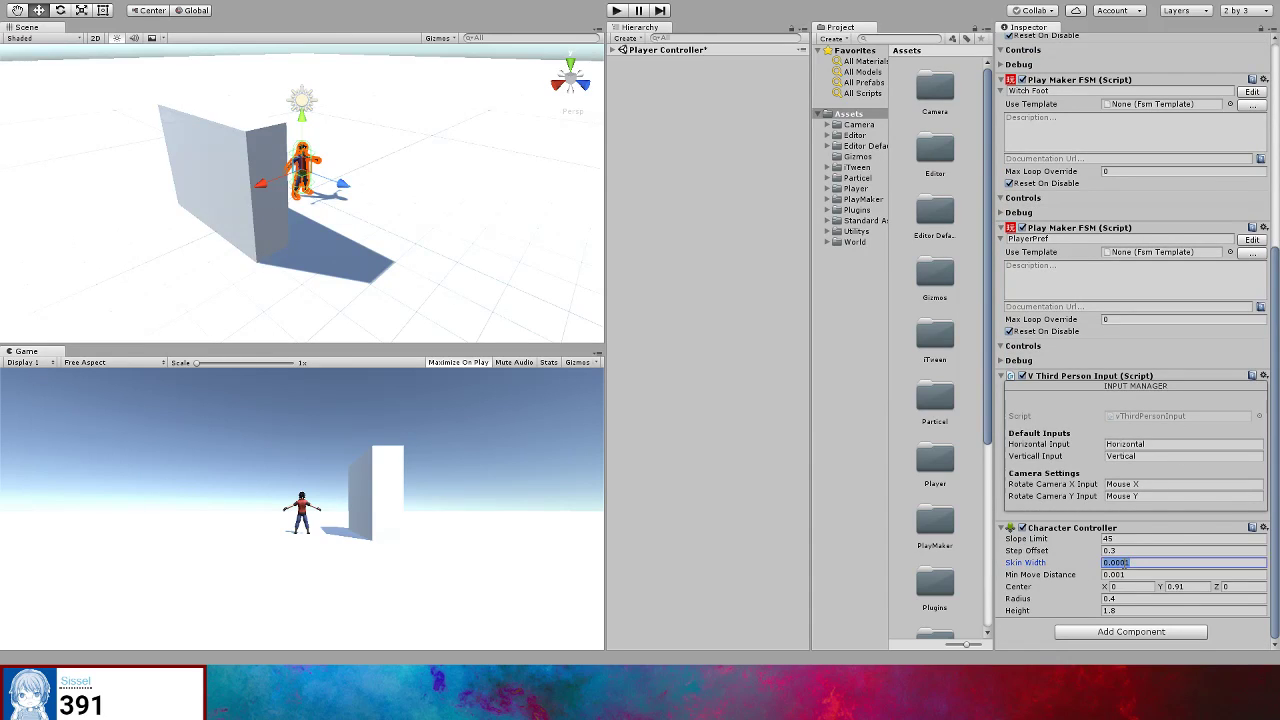
key("BackSpace")
Play the game, run the player forward to the wall, back and sideways to test the new skin width, and stop the game.
left_click(616, 10)
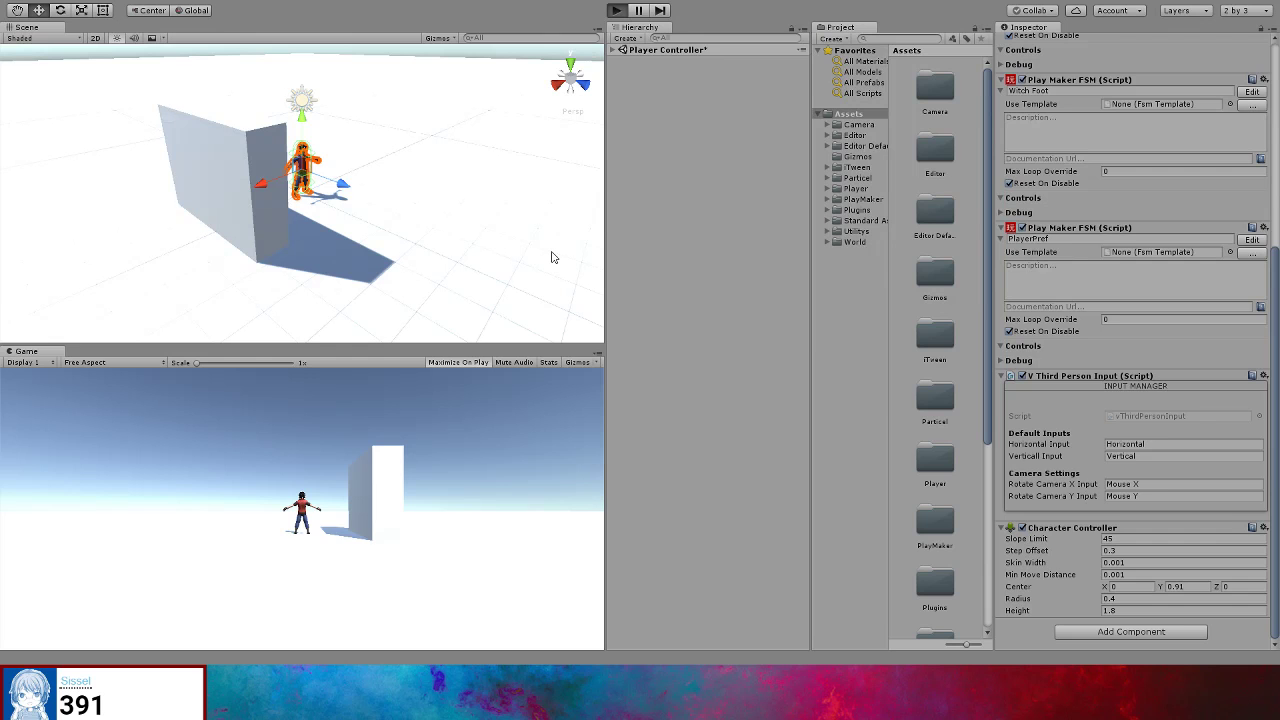
key("w")
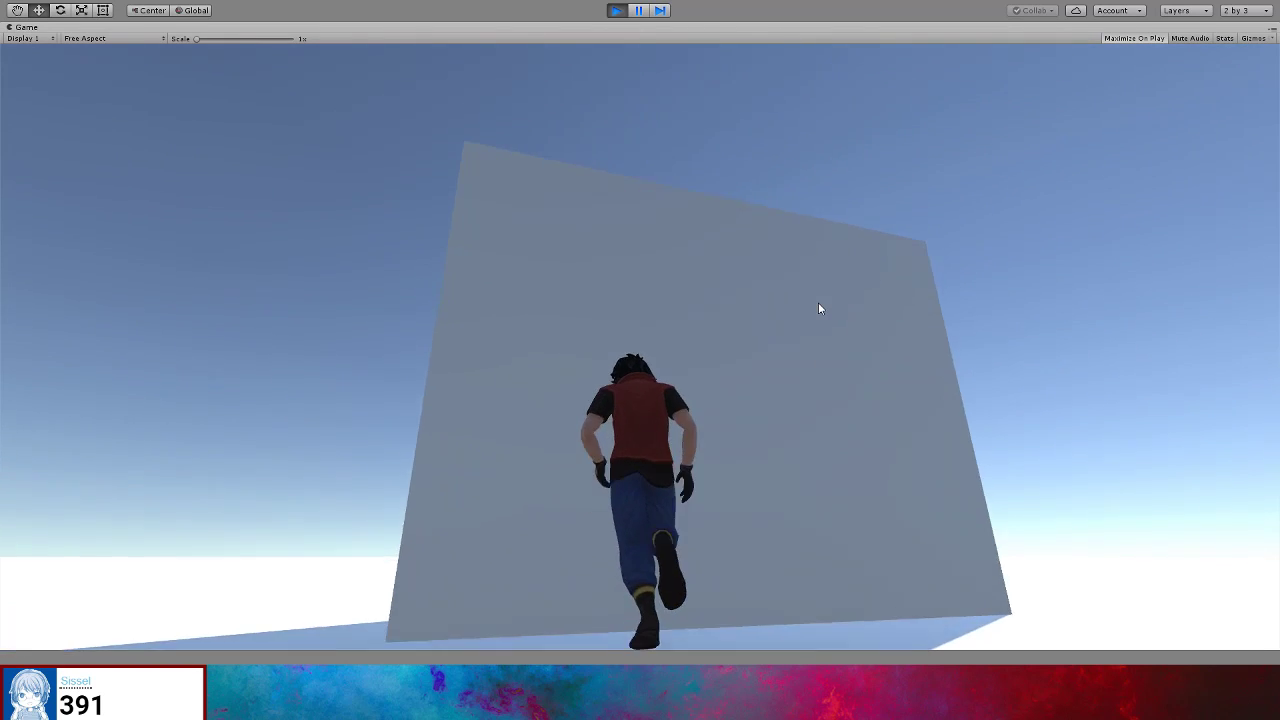
key("s")
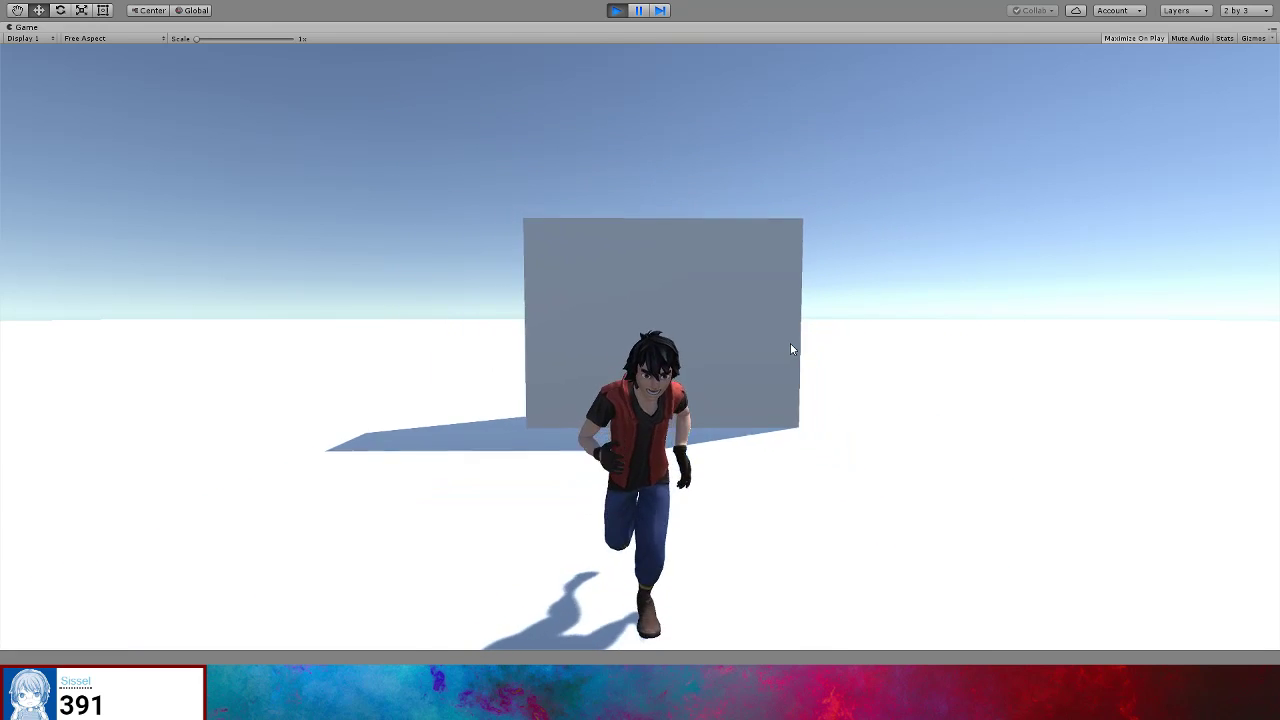
key("d")
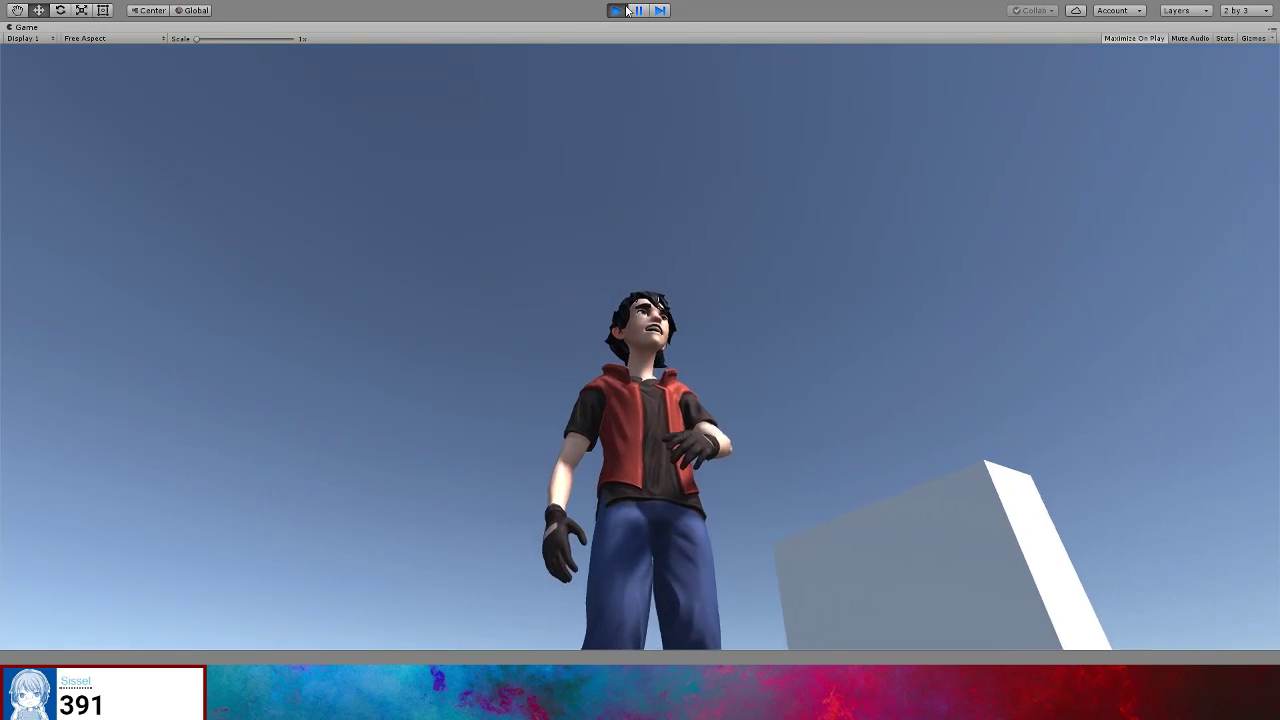
left_click(625, 9)
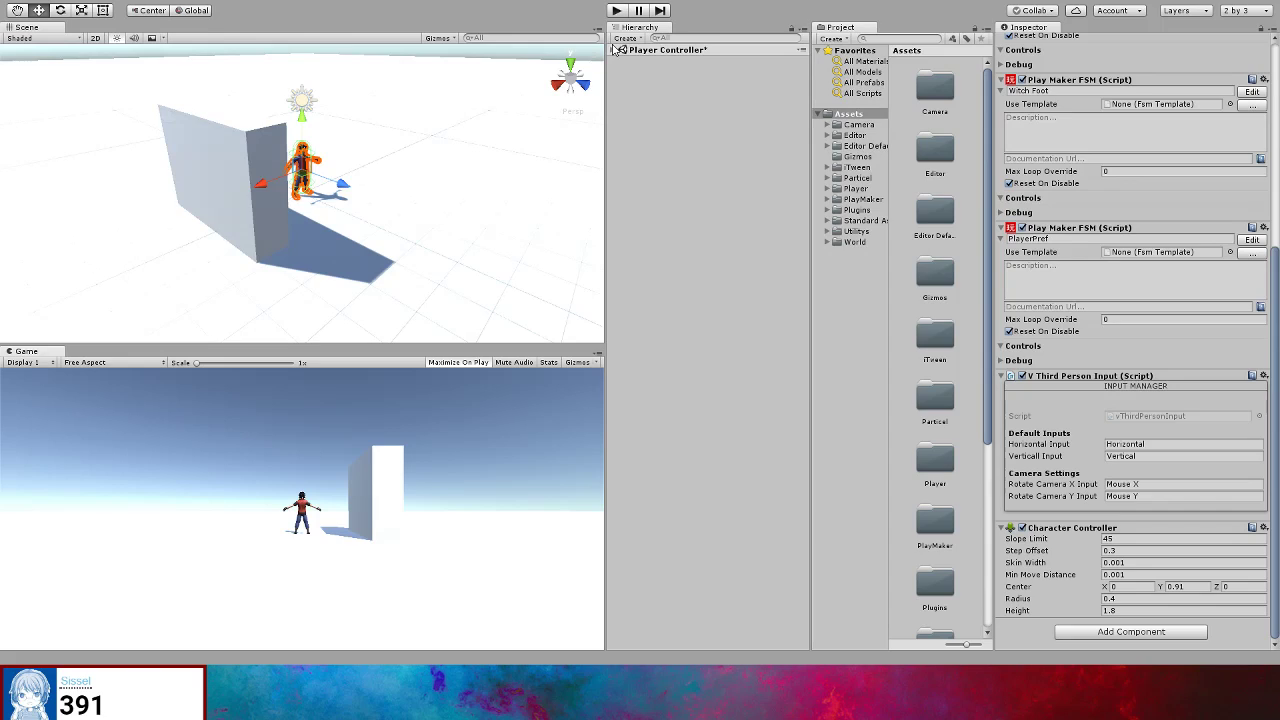